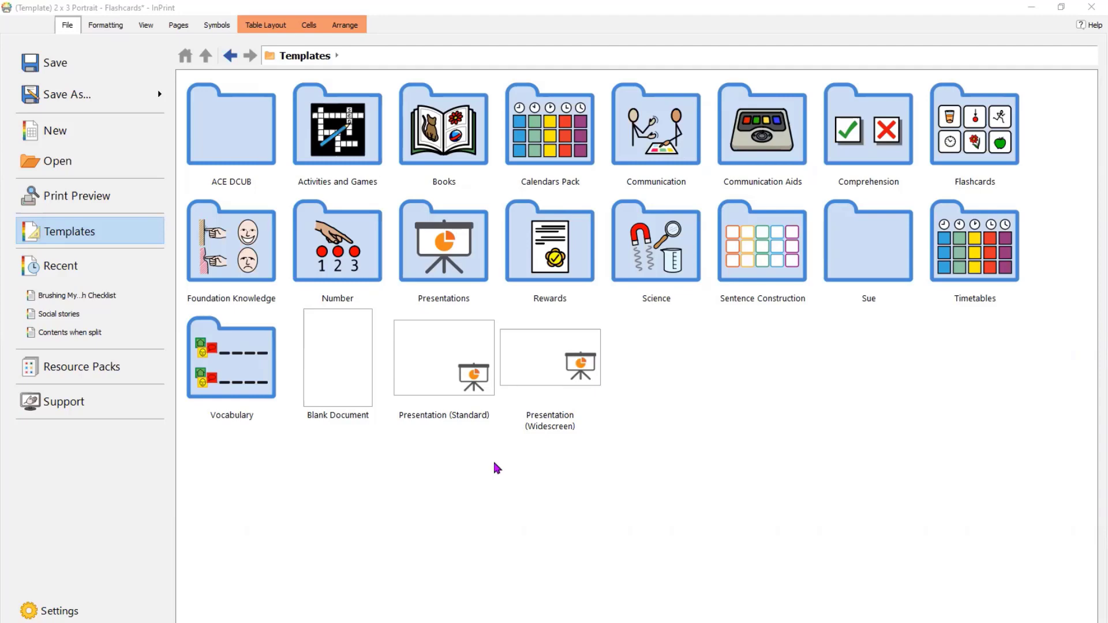
- Look through the templates in the Sentence Construction and Vocabulary folders
{"action": "double_click", "coordinate": [760, 254]}
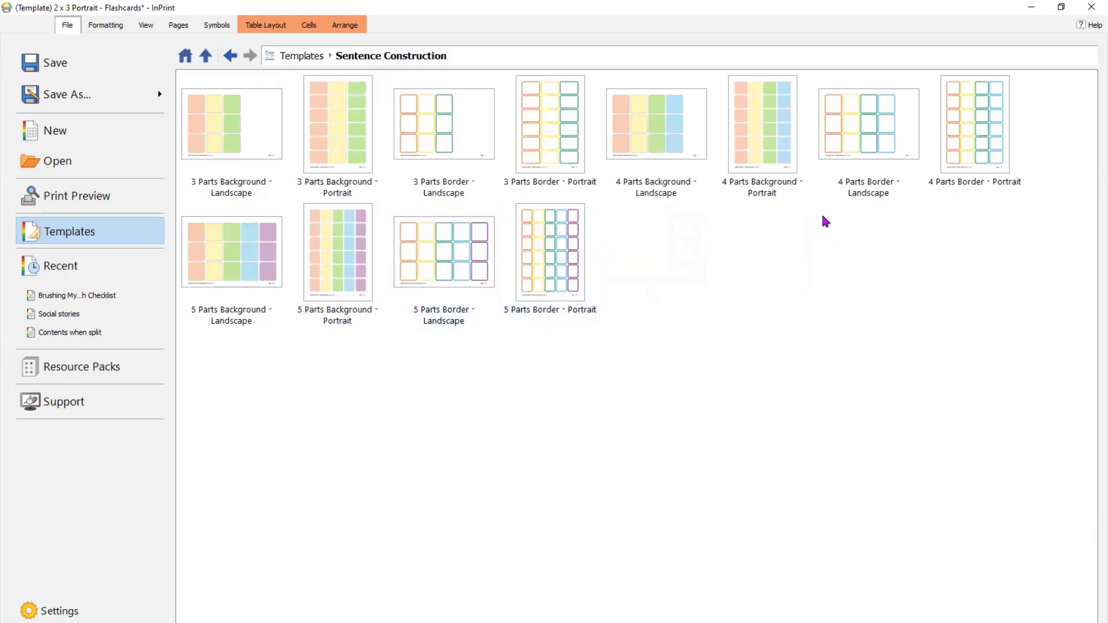
{"action": "left_click", "coordinate": [205, 61]}
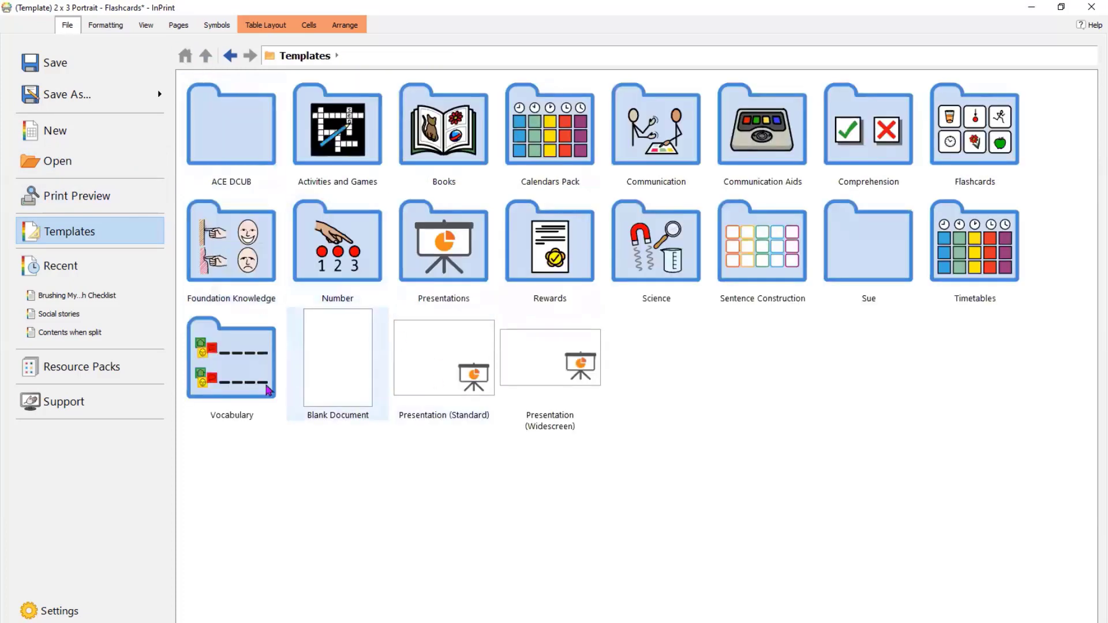
{"action": "double_click", "coordinate": [235, 369]}
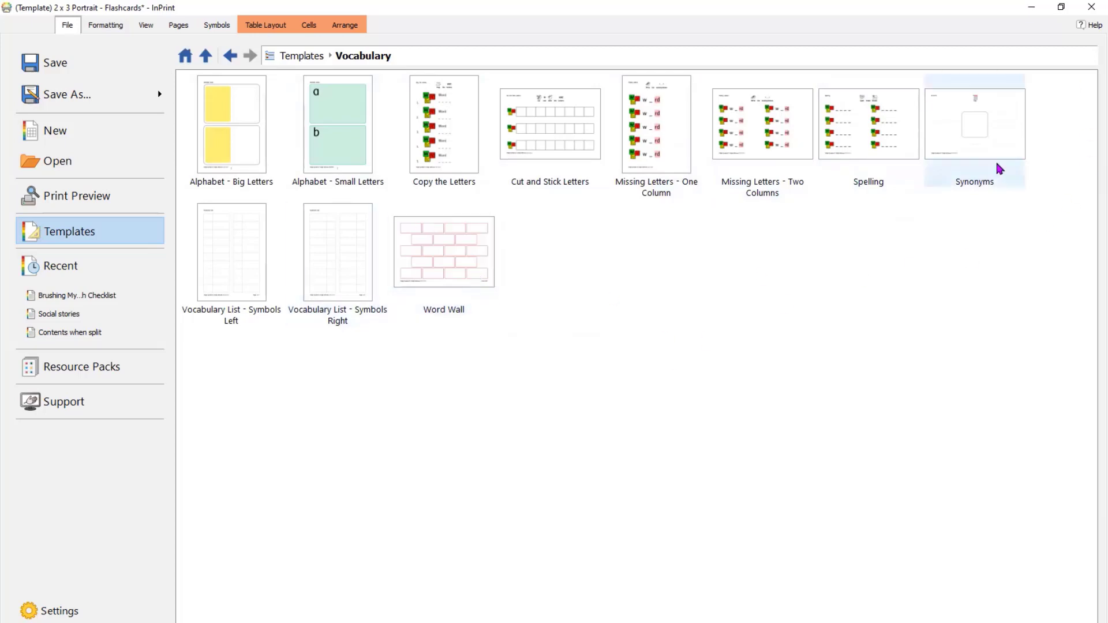
{"action": "left_click", "coordinate": [206, 57]}
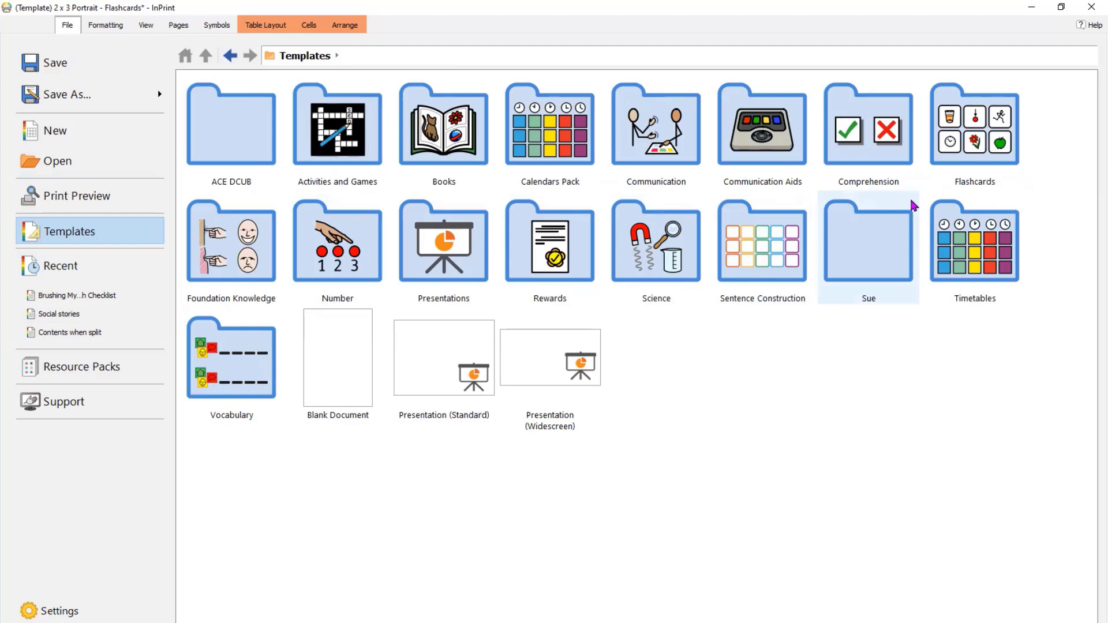
- Open the 3 x 2 Landscape - Flashcards template from the Flashcards folder
{"action": "double_click", "coordinate": [972, 145]}
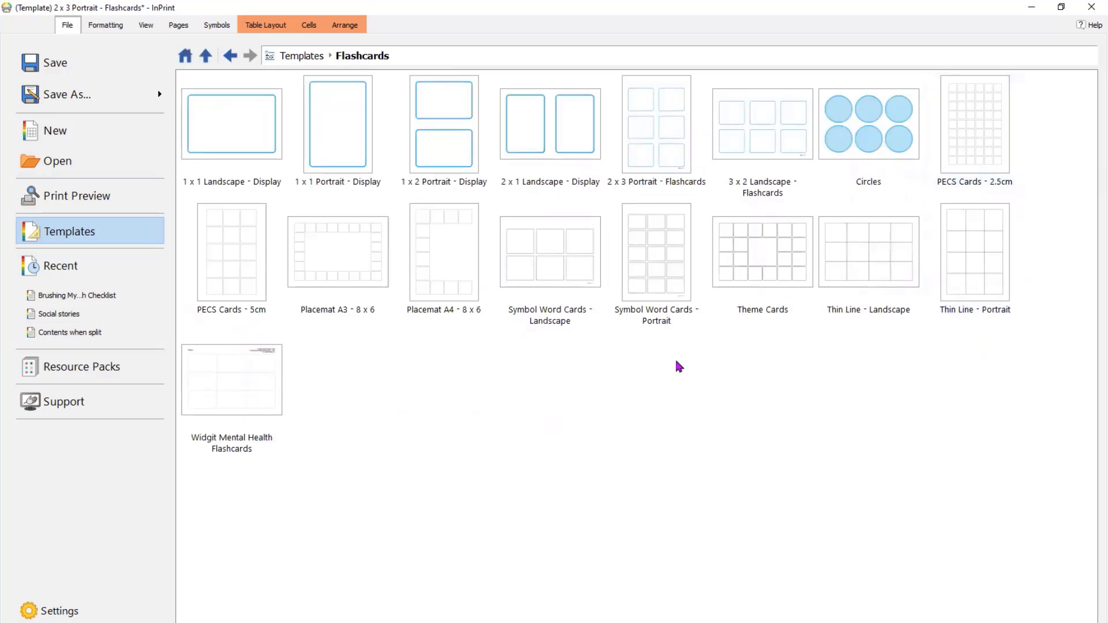
{"action": "double_click", "coordinate": [747, 139]}
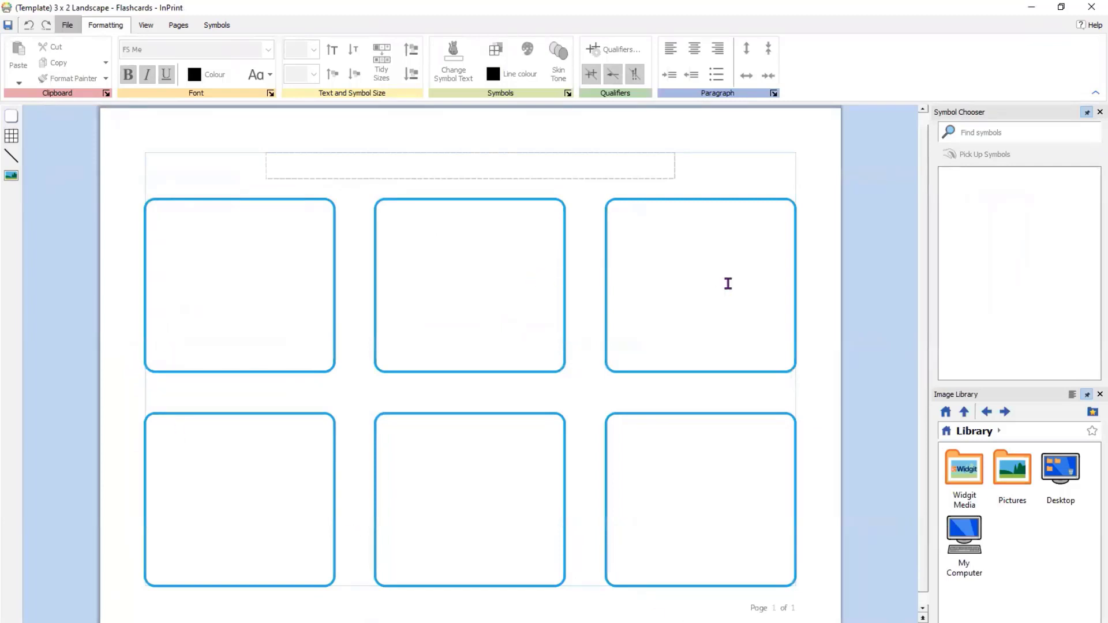
- Fill the first two flashcards in the upper row with the words cat and dog
{"action": "left_click", "coordinate": [229, 358]}
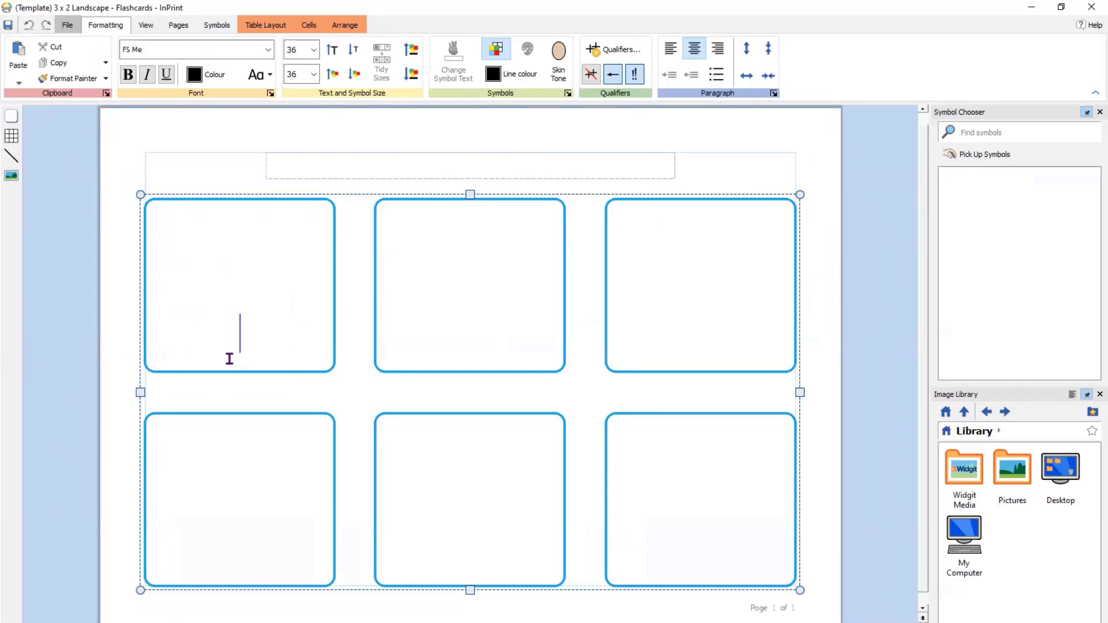
{"action": "type", "text": "cat"}
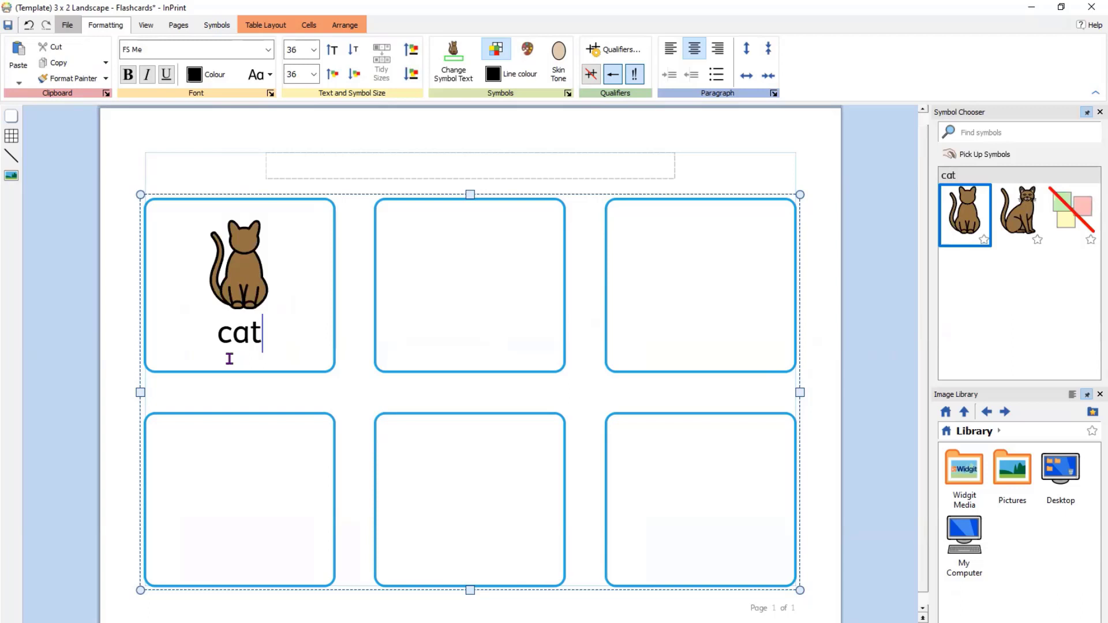
{"action": "key", "text": "Tab"}
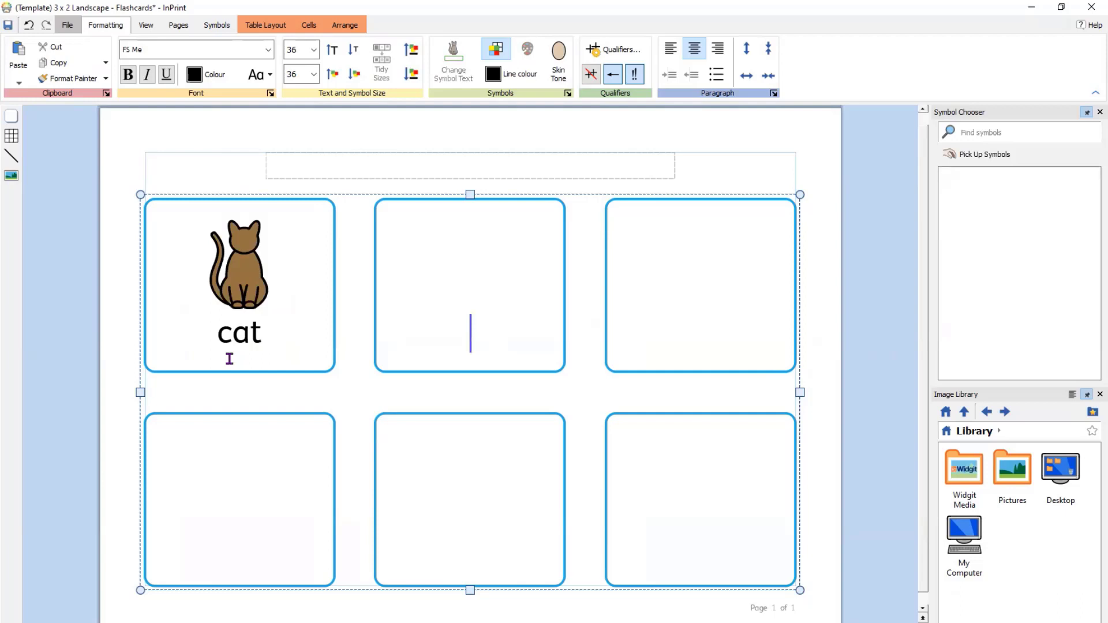
{"action": "type", "text": "dog"}
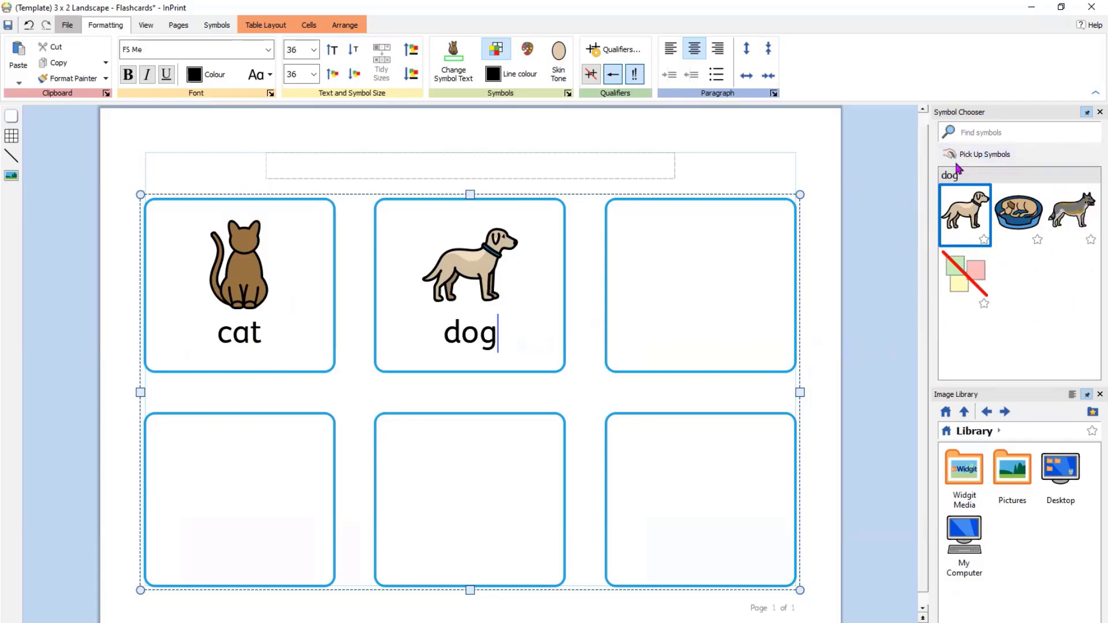
- Try the dog-in-basket and grey dog symbols on the dog card, and return to the beige standing dog
{"action": "left_click", "coordinate": [1017, 220]}
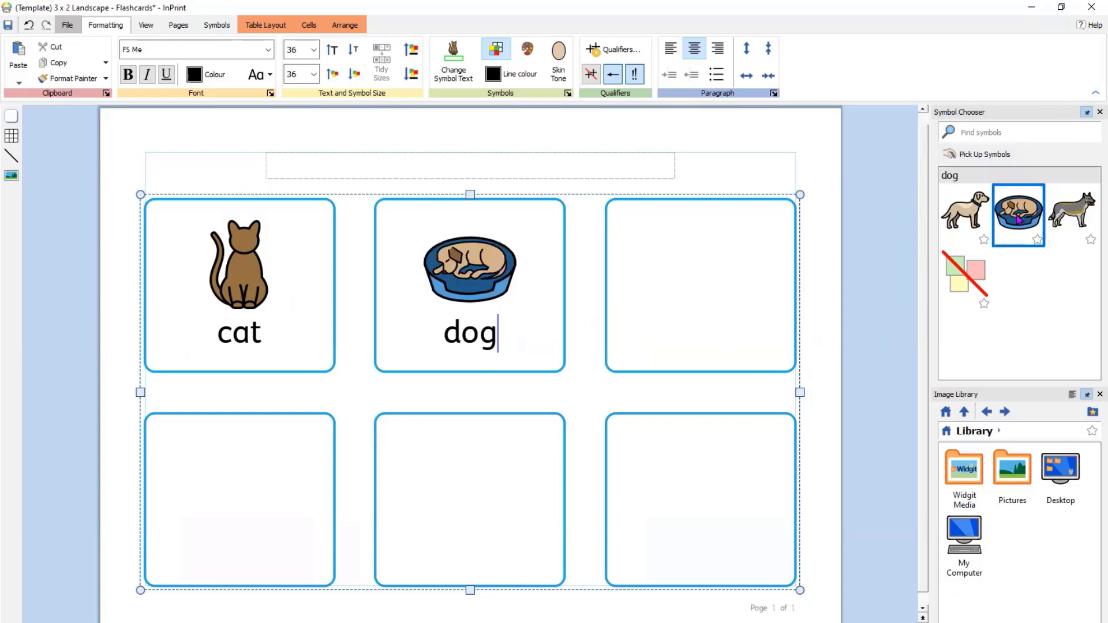
{"action": "left_click", "coordinate": [1074, 220]}
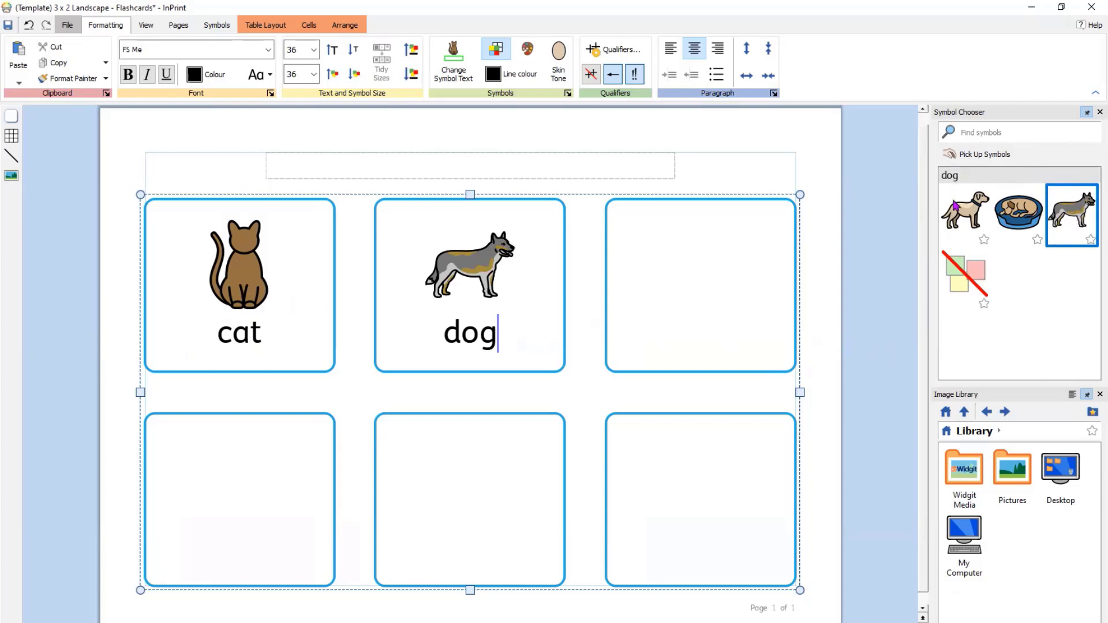
{"action": "left_click", "coordinate": [958, 220]}
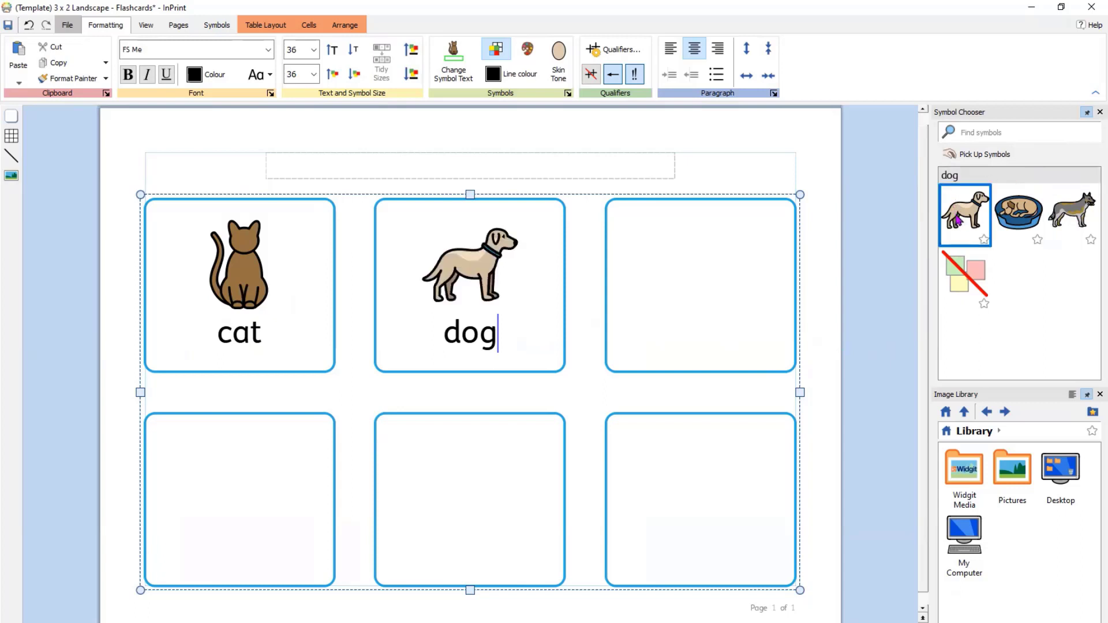
- Enter quiet on the third card of the upper row and sit on the first card of the lower row
{"action": "key", "text": "Tab"}
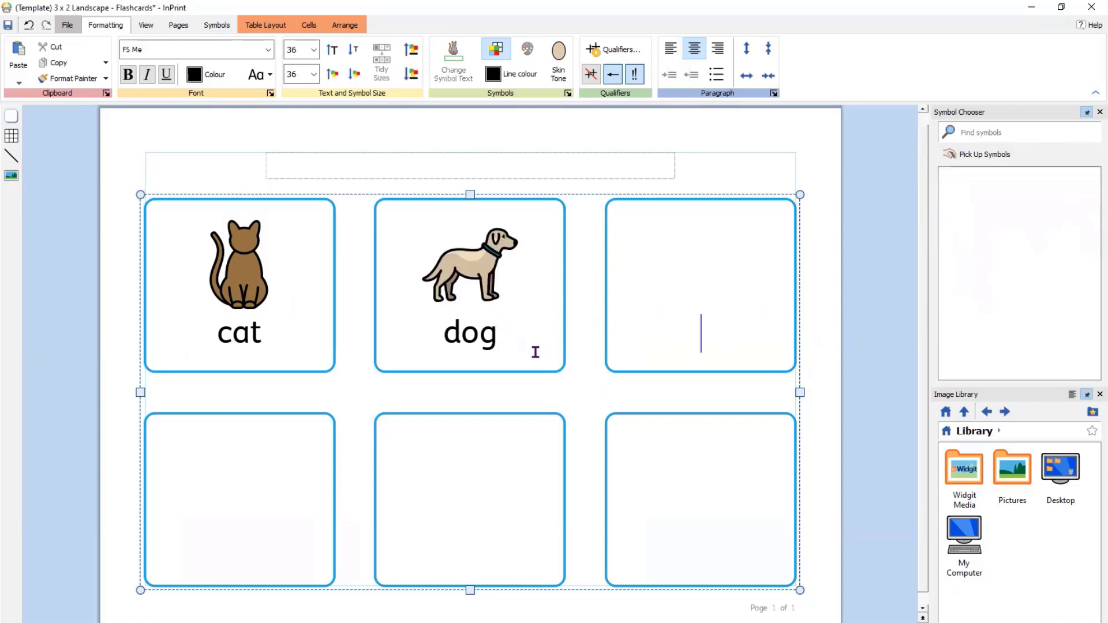
{"action": "type", "text": "qu"}
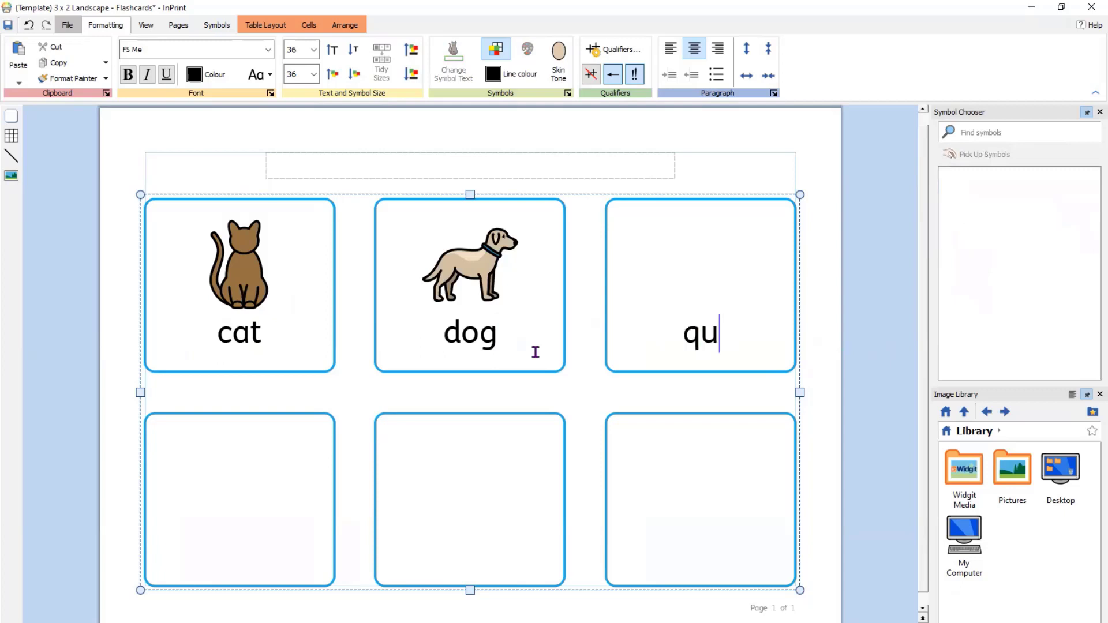
{"action": "type", "text": "iet"}
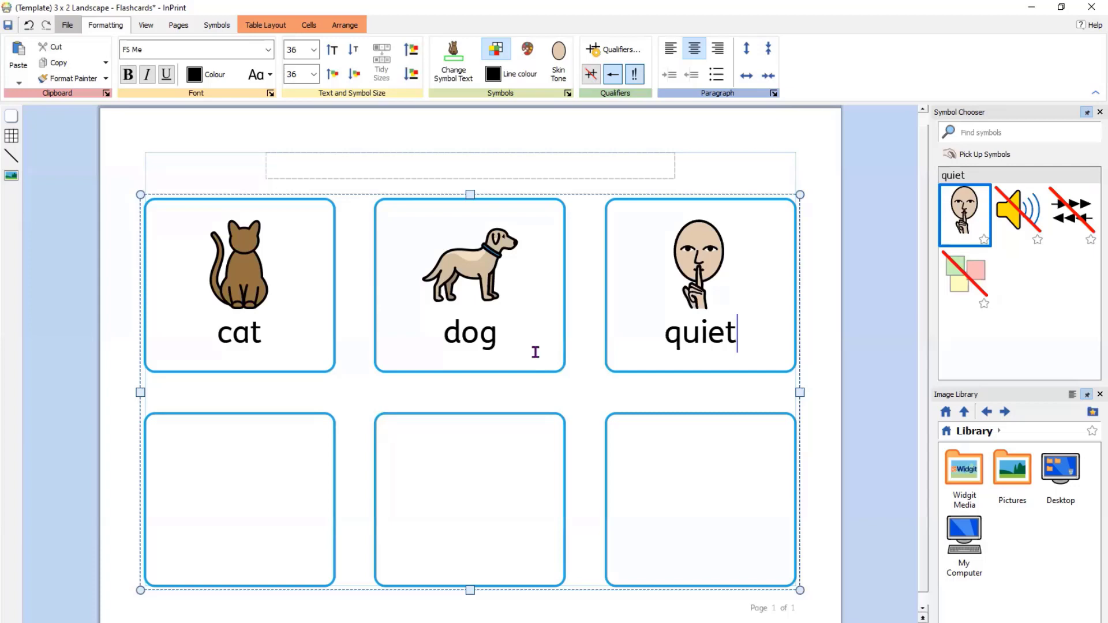
{"action": "key", "text": "Return"}
{"action": "key", "text": "Tab"}
{"action": "type", "text": "sit"}
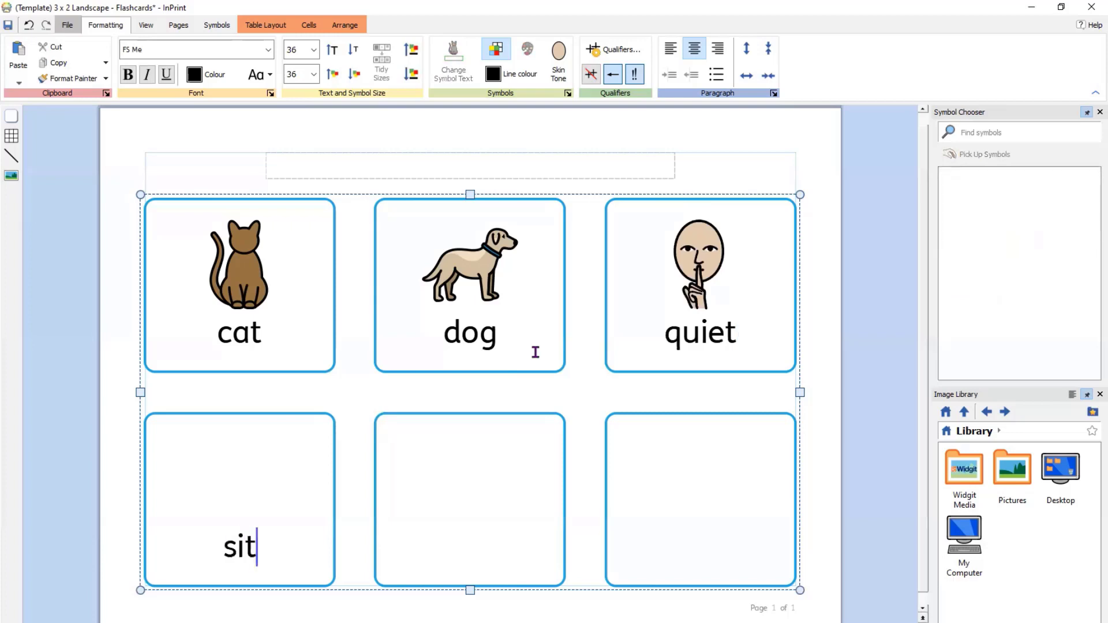
- Enter Mrs with a surname on the middle card of the lower row and crowd on the last card
{"action": "key", "text": "Tab"}
{"action": "type", "text": "M"}
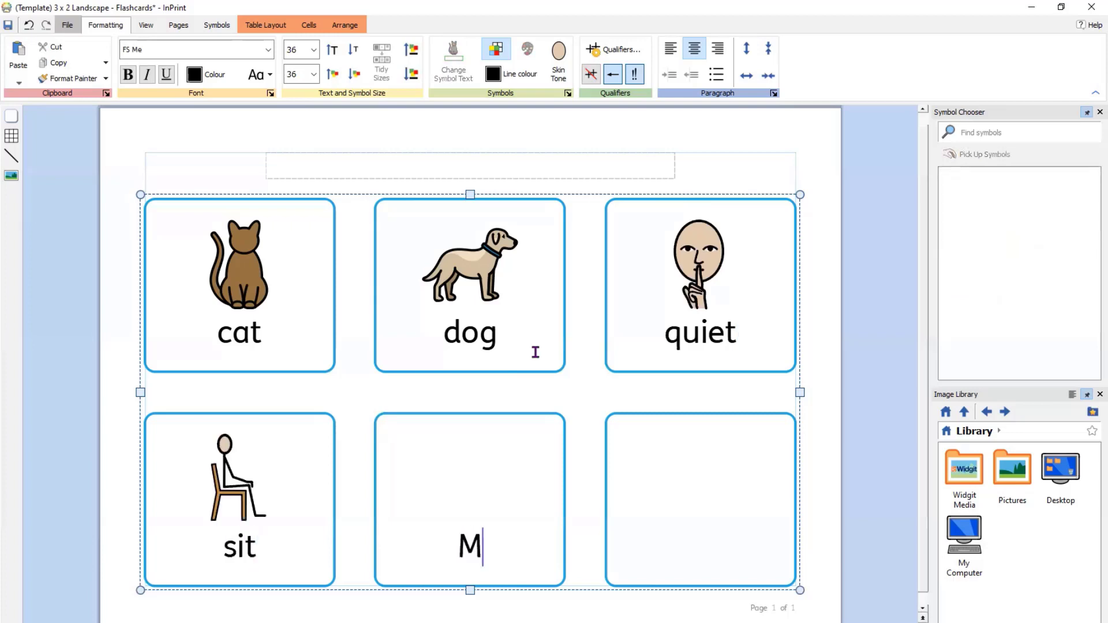
{"action": "type", "text": "rs Grayson"}
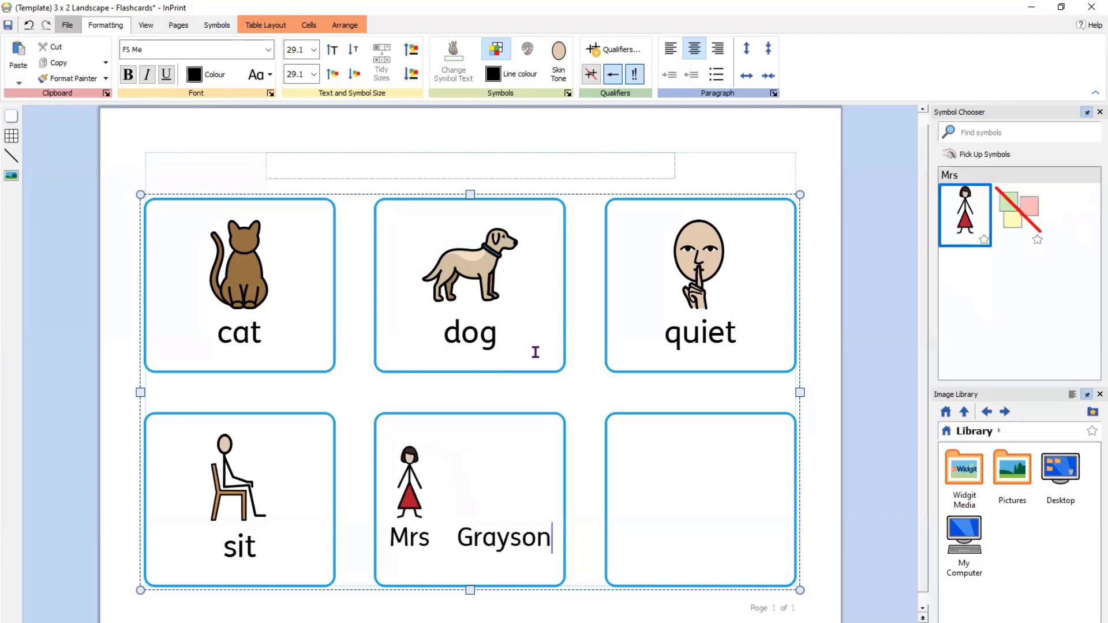
{"action": "key", "text": "Tab"}
{"action": "type", "text": "c"}
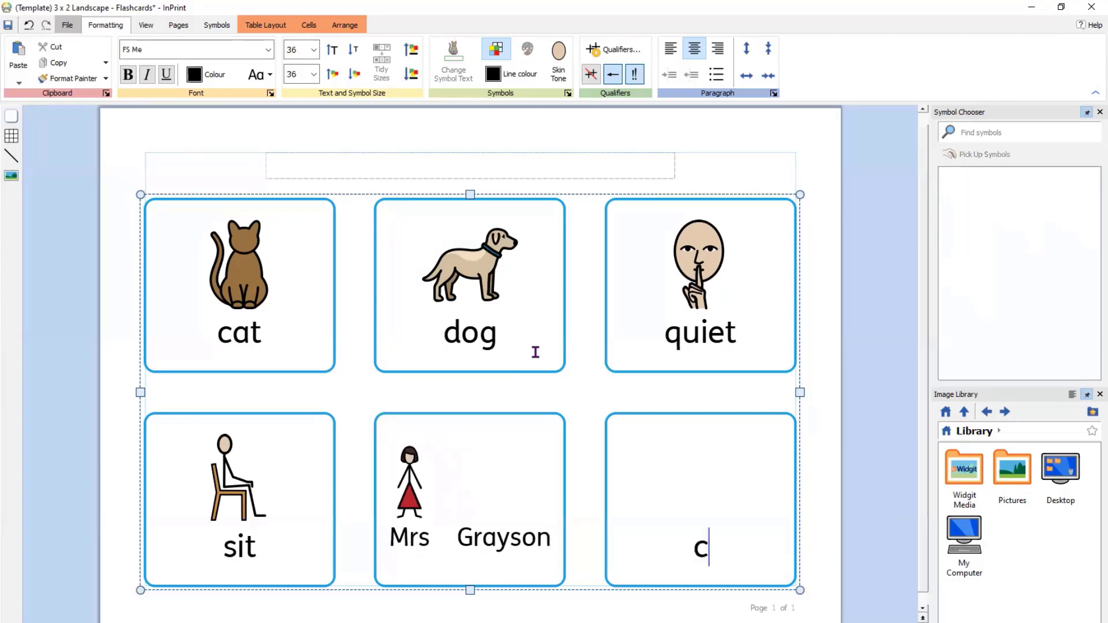
{"action": "type", "text": "rowd"}
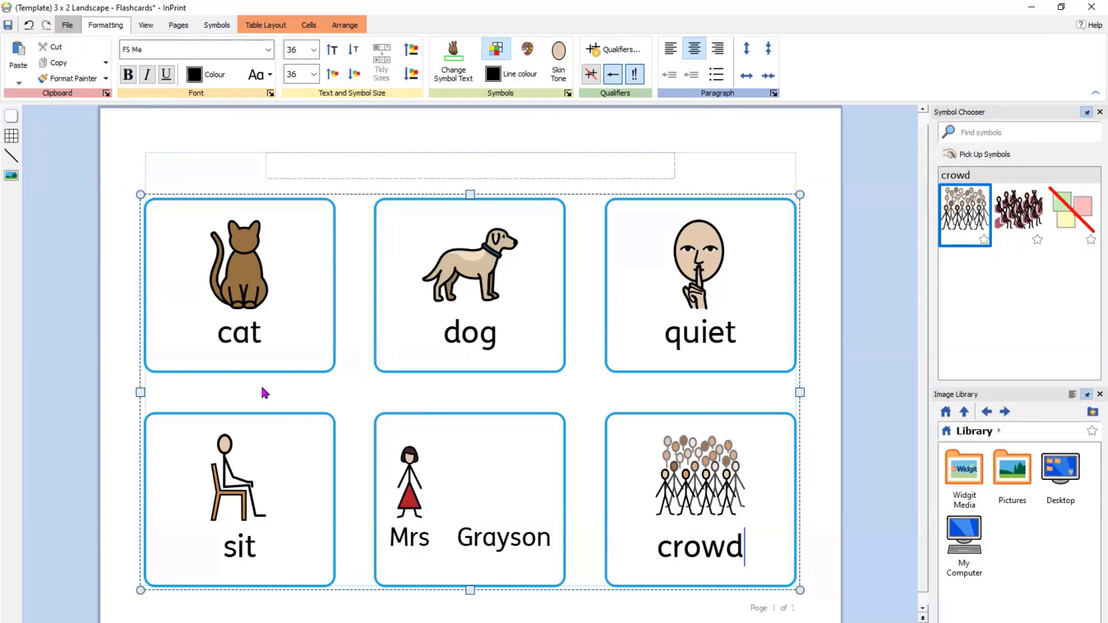
- Change the symbol text of the cat card to Vanilla while keeping the cat symbol
{"action": "left_click", "coordinate": [242, 343]}
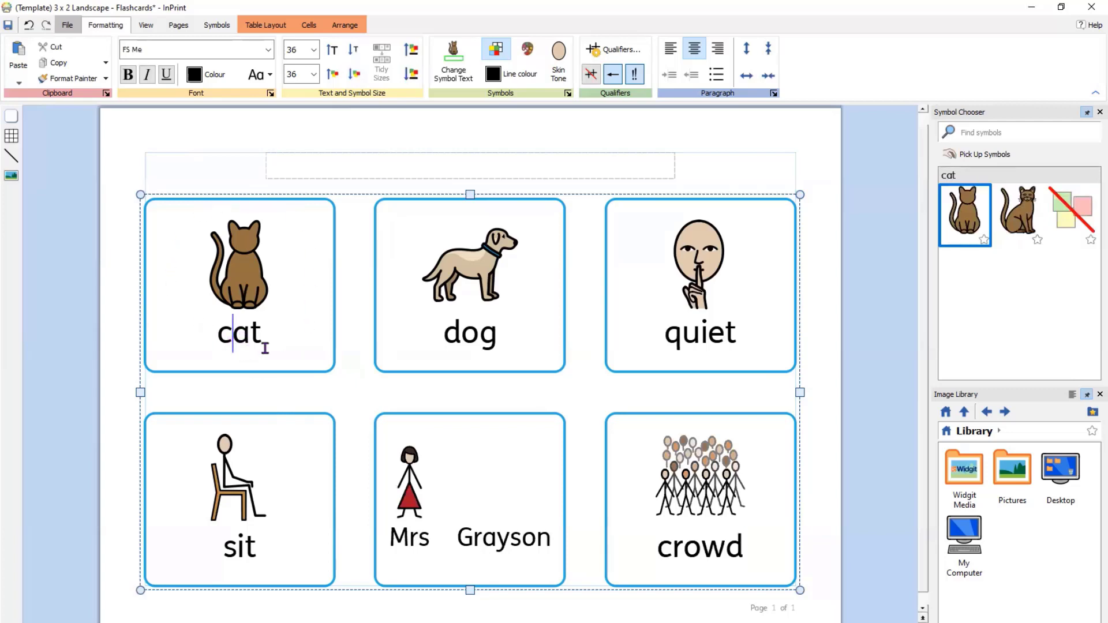
{"action": "left_click", "coordinate": [461, 81]}
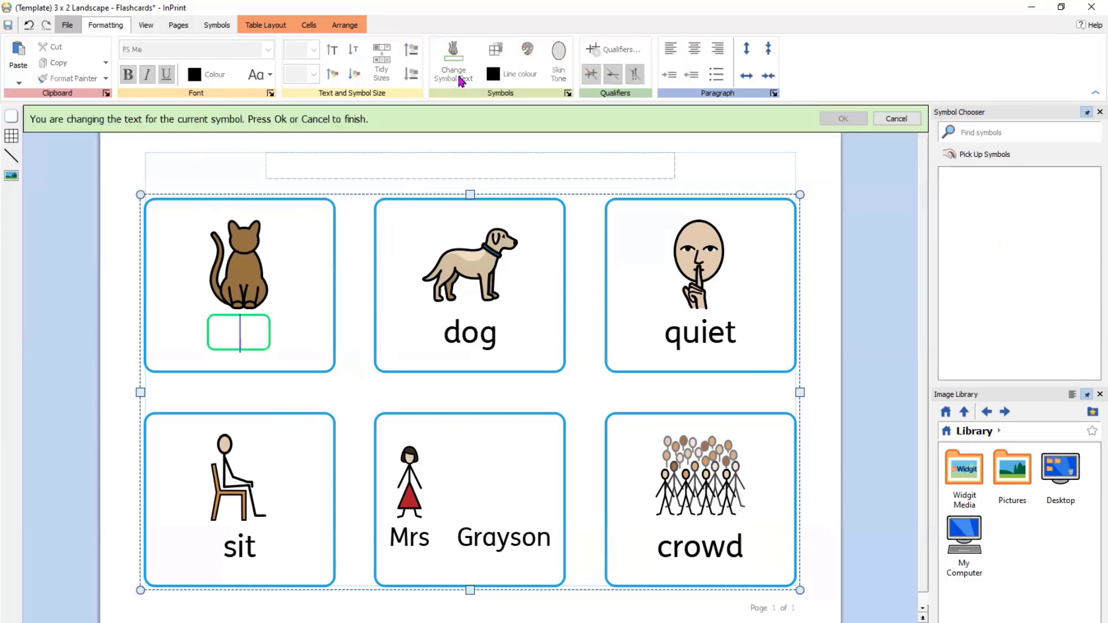
{"action": "type", "text": "Vanilla"}
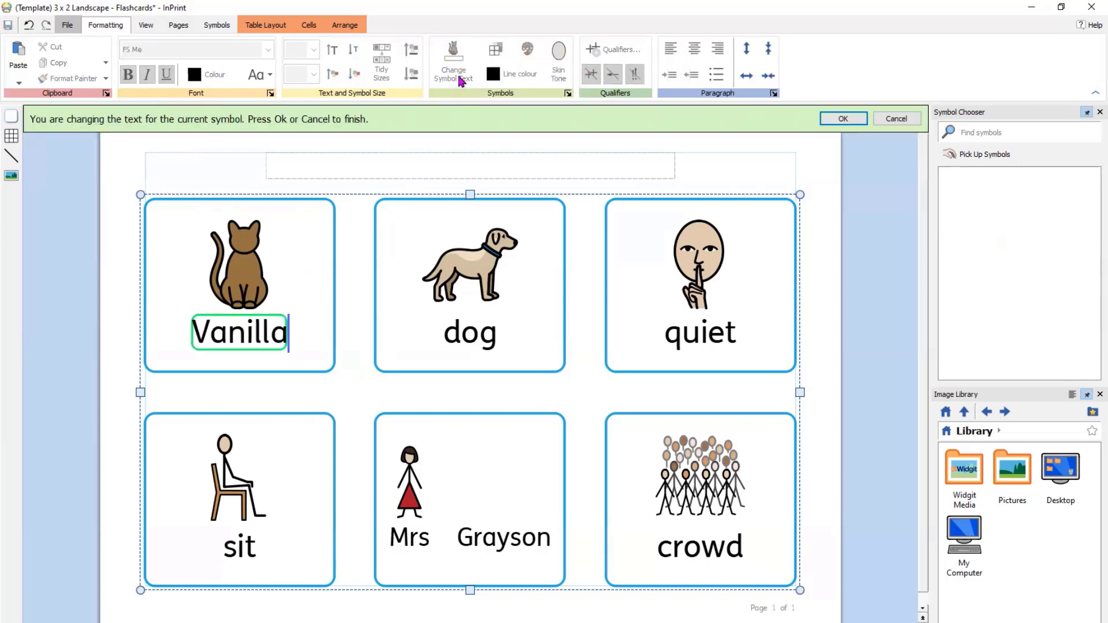
{"action": "left_click", "coordinate": [830, 120]}
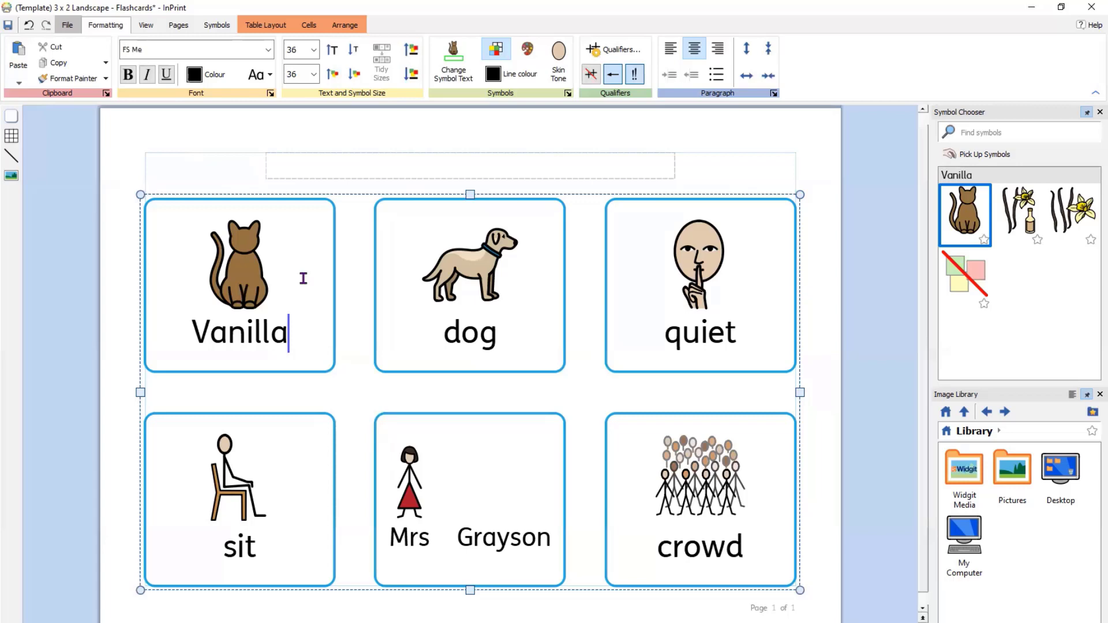
- Search the symbols for collie and replace the dog card's symbol with the black-and-white collie
{"action": "left_click", "coordinate": [469, 335]}
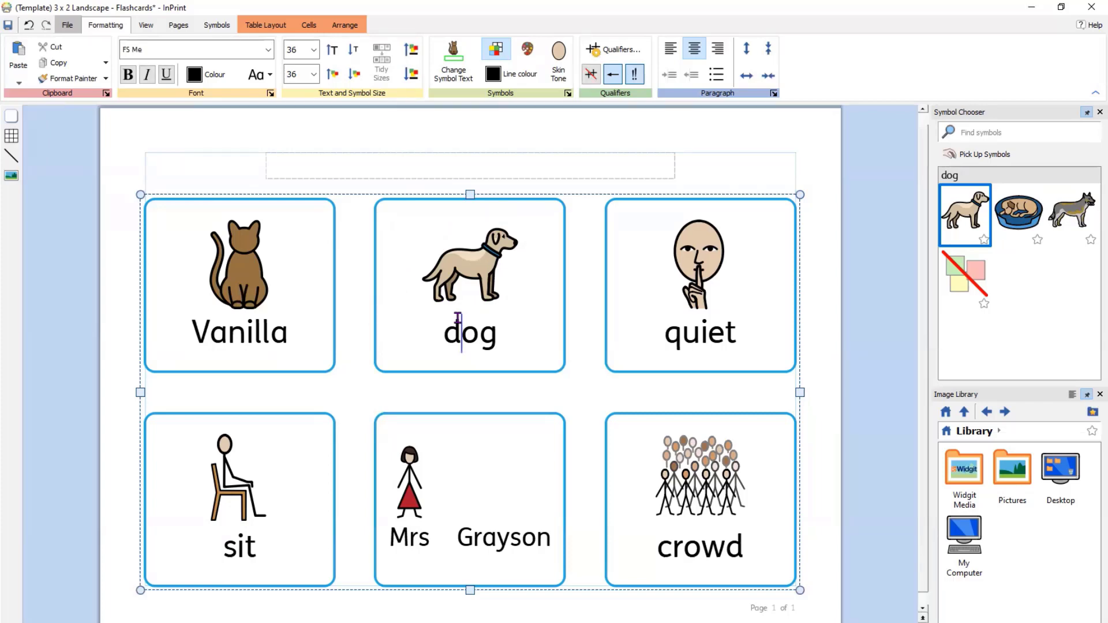
{"action": "left_click", "coordinate": [981, 133]}
{"action": "type", "text": "collie"}
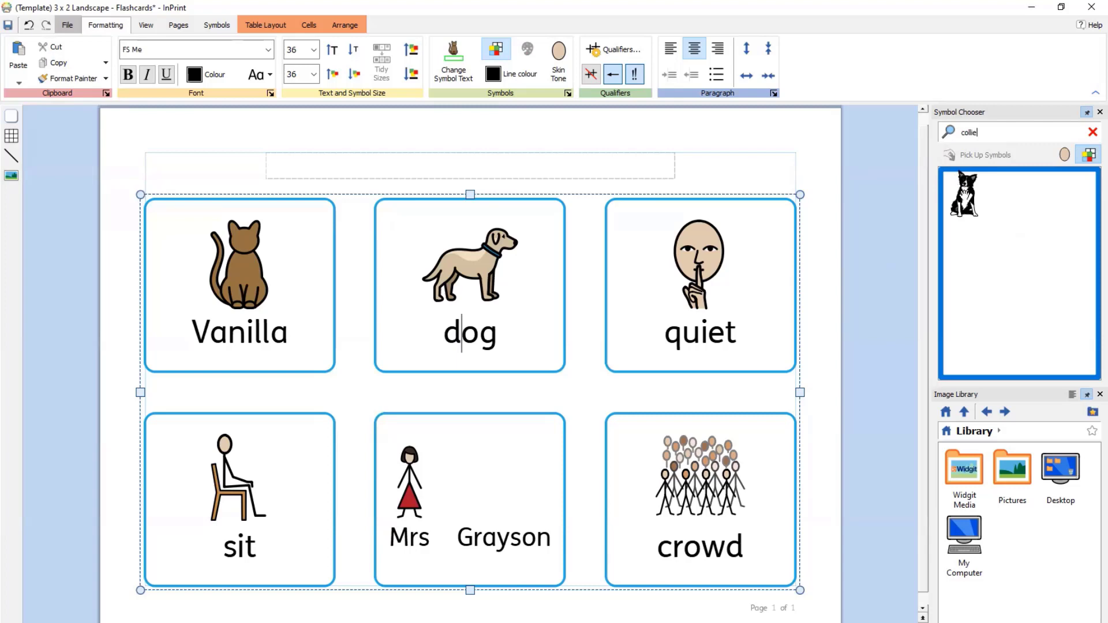
{"action": "left_click_drag", "start_coordinate": [964, 193], "coordinate": [476, 248]}
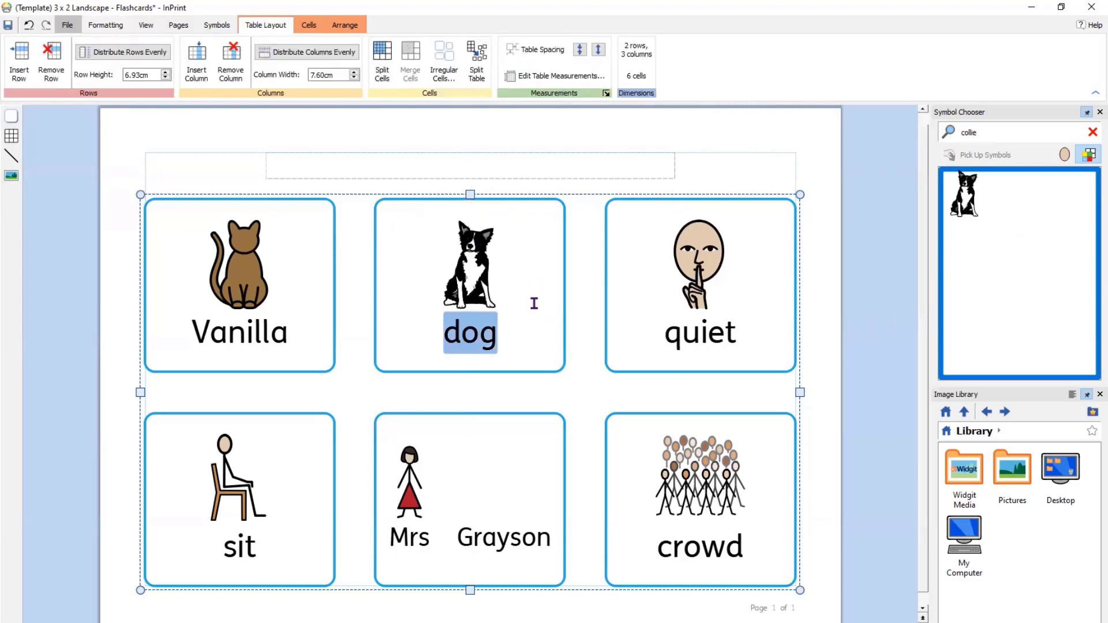
- Change the skin tone of the quiet symbol to the darkest tone
{"action": "left_click", "coordinate": [702, 335]}
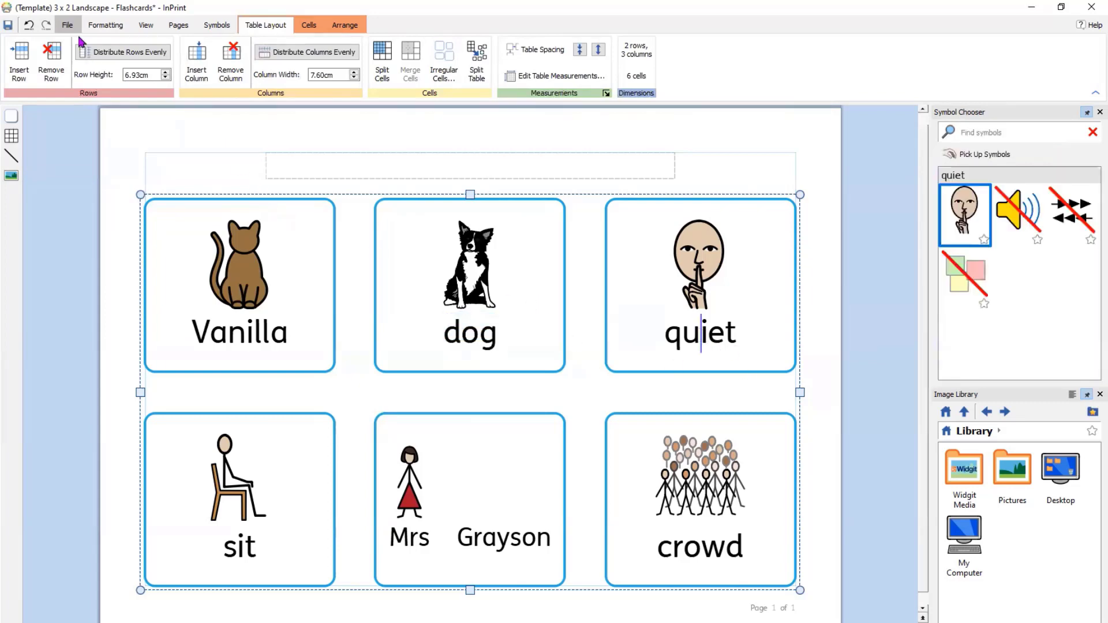
{"action": "left_click", "coordinate": [107, 27]}
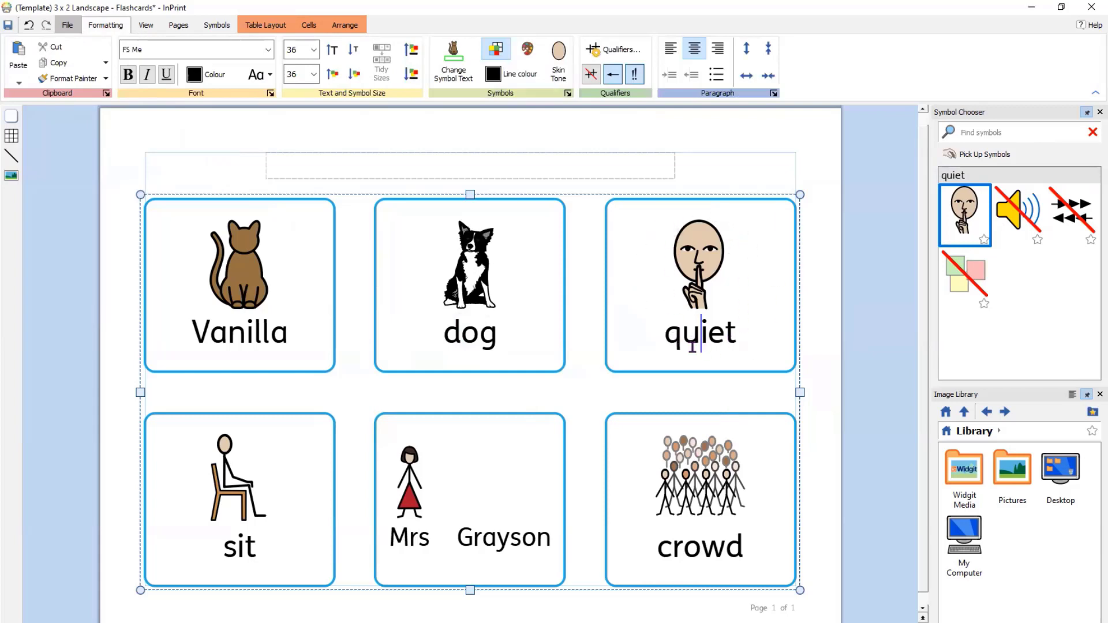
{"action": "left_click", "coordinate": [559, 67]}
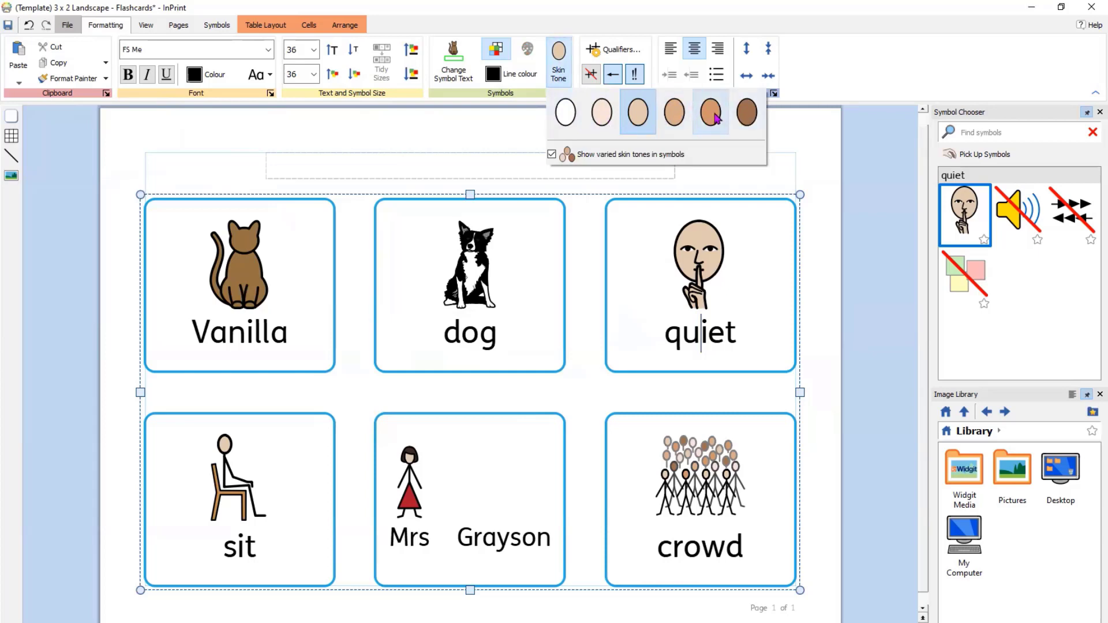
{"action": "left_click", "coordinate": [746, 117]}
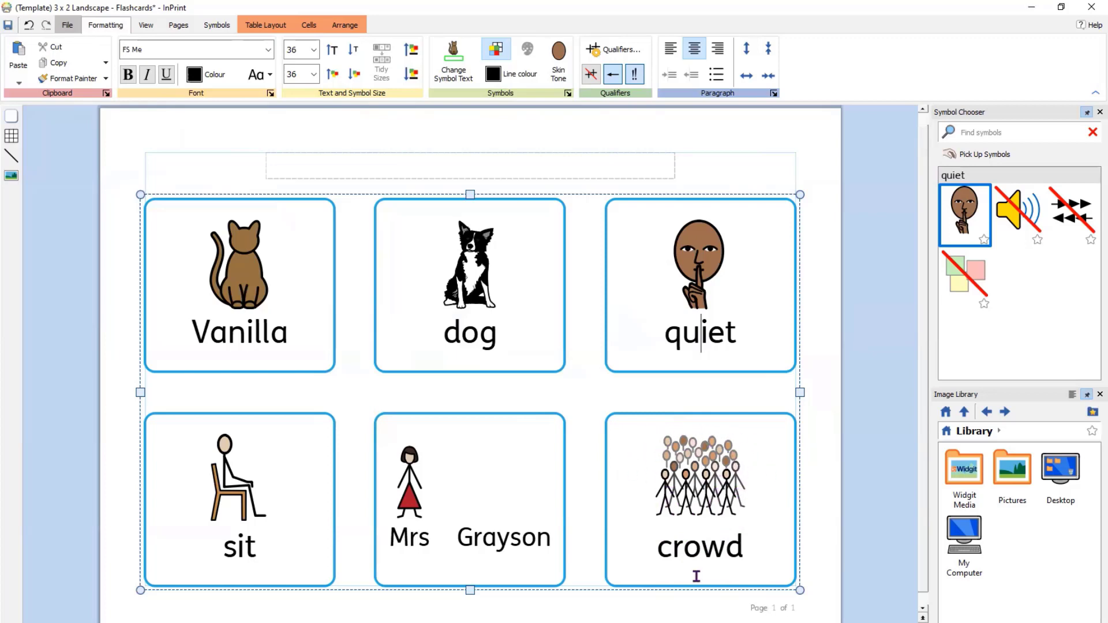
- Turn off varied skin tones for the crowd symbol and apply the second-darkest skin tone
{"action": "left_click", "coordinate": [696, 552]}
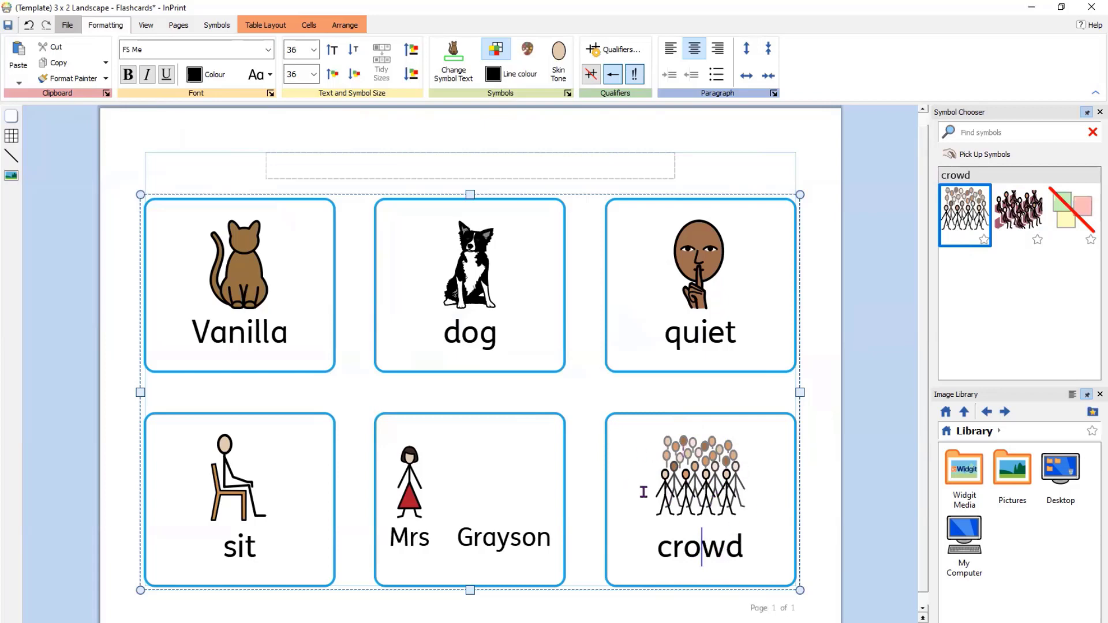
{"action": "left_click", "coordinate": [558, 55]}
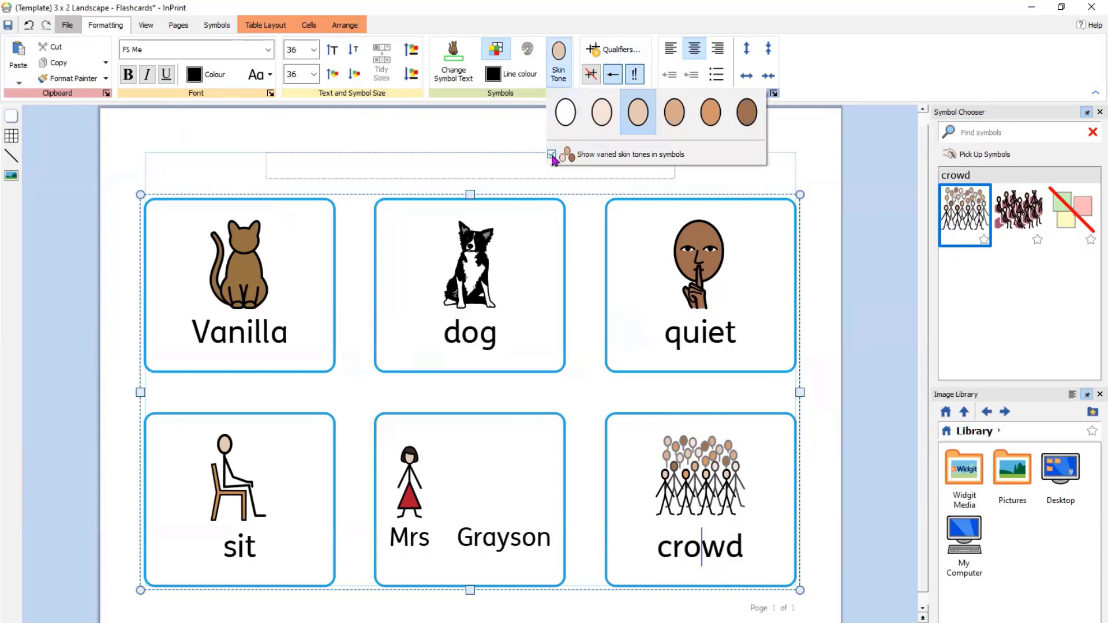
{"action": "left_click", "coordinate": [552, 156]}
{"action": "left_click", "coordinate": [714, 113]}
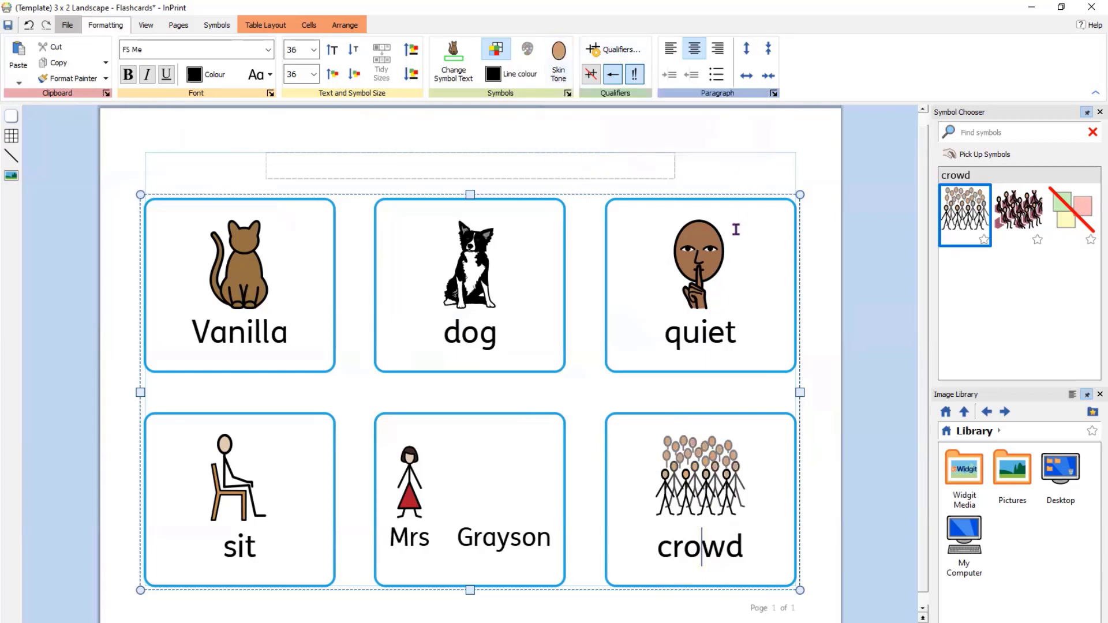
- Turn varied skin tones back on for the crowd symbol
{"action": "left_click", "coordinate": [558, 61]}
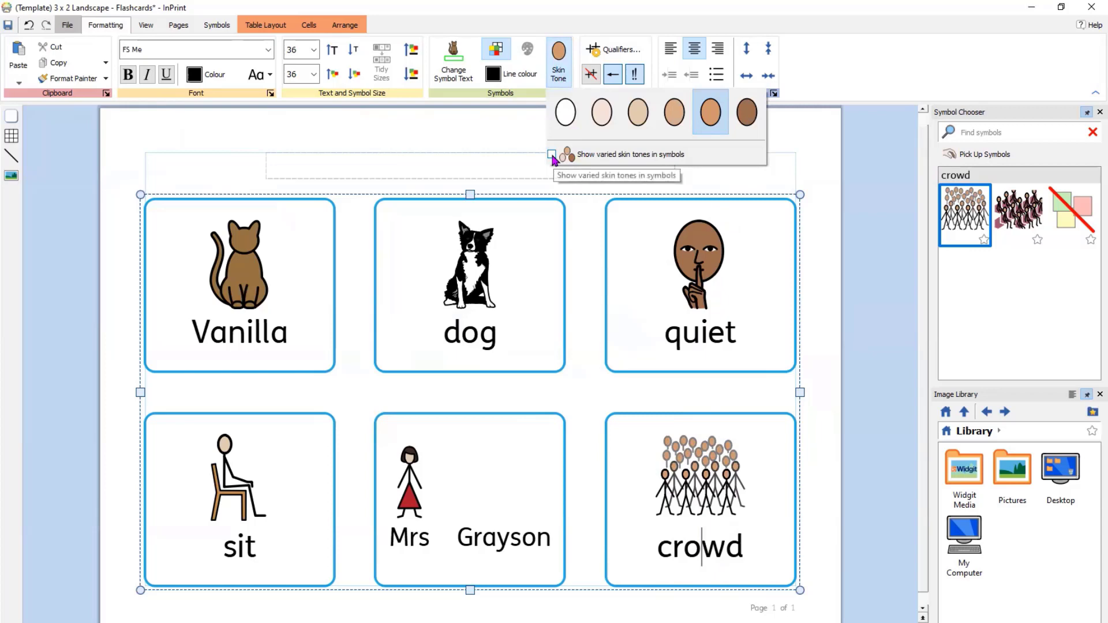
{"action": "left_click", "coordinate": [551, 154]}
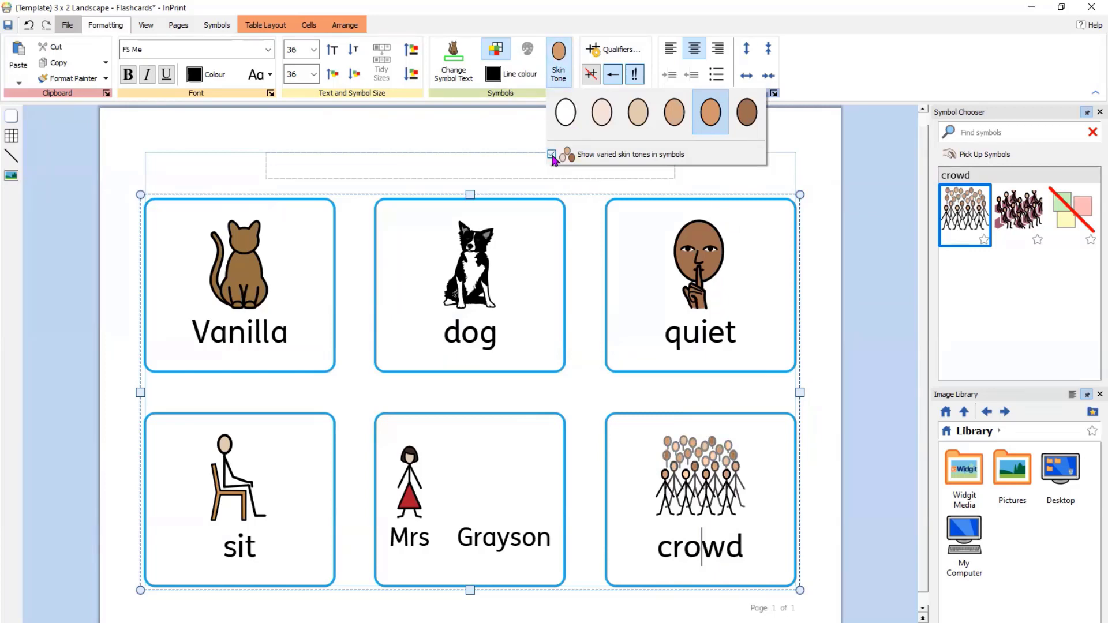
- Replace the sit symbol with the cross-legged person and recolour its jumper navy blue, trousers dark grey and shoes black
{"action": "left_click", "coordinate": [238, 552]}
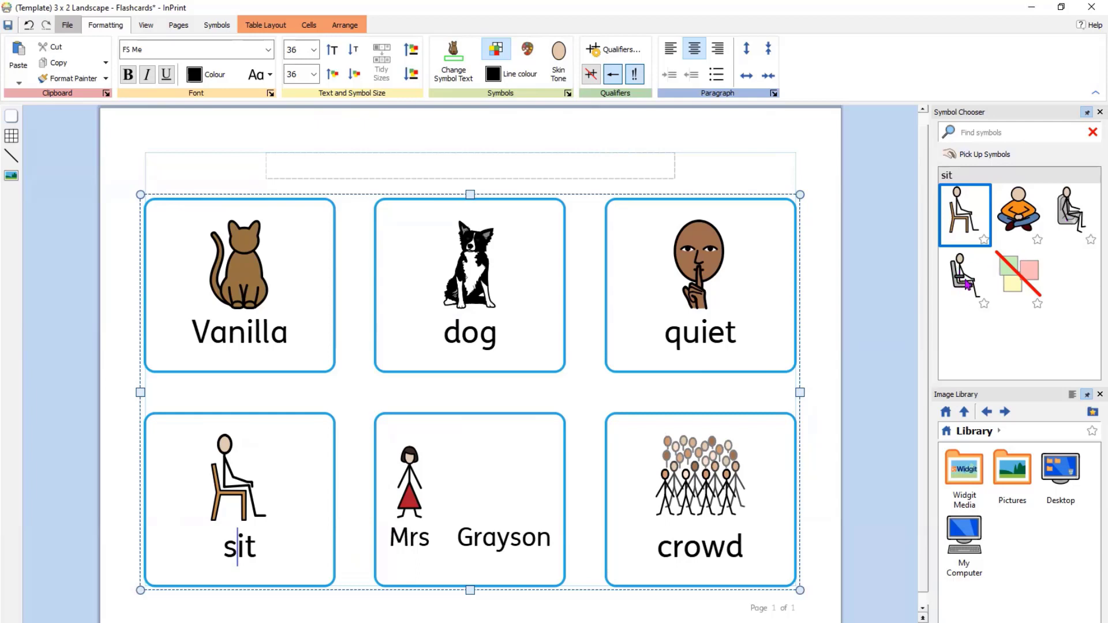
{"action": "left_click", "coordinate": [1020, 217]}
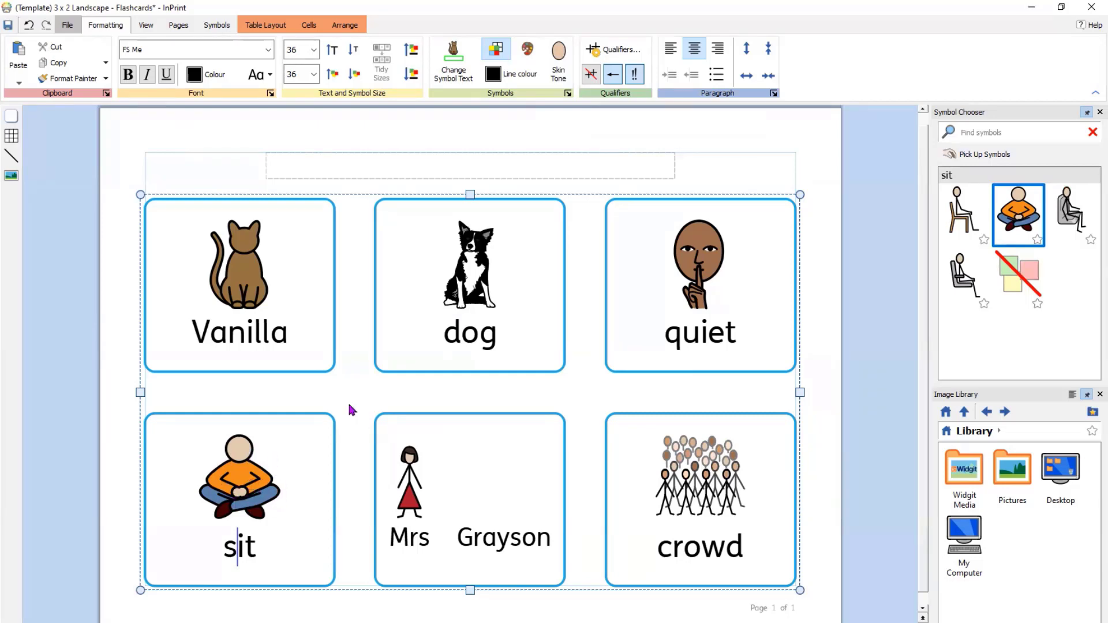
{"action": "left_click", "coordinate": [530, 52]}
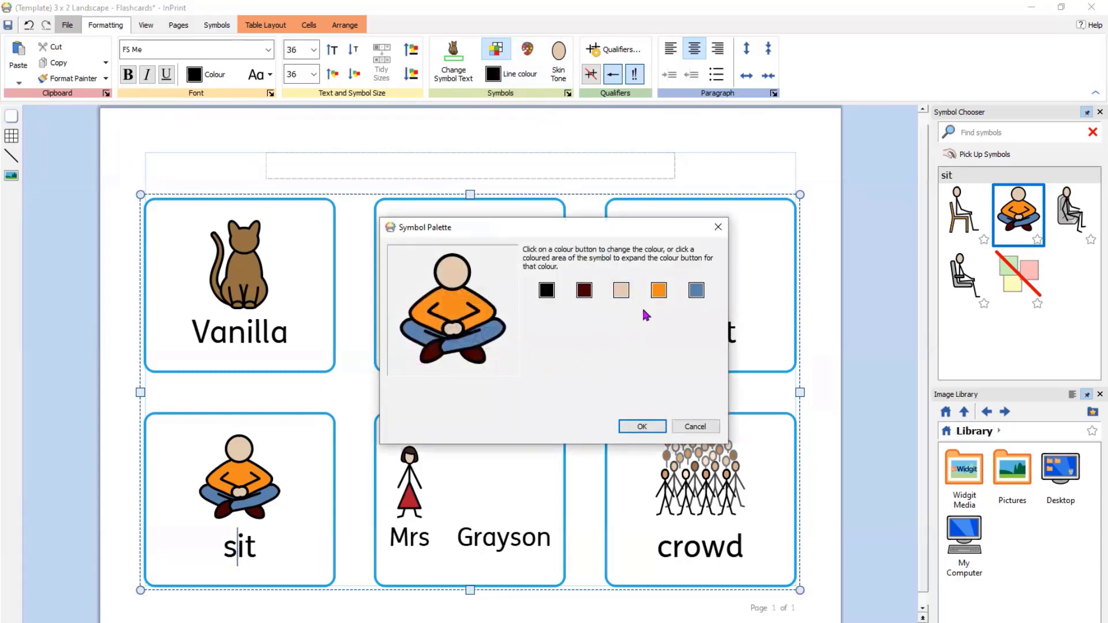
{"action": "left_click", "coordinate": [658, 292]}
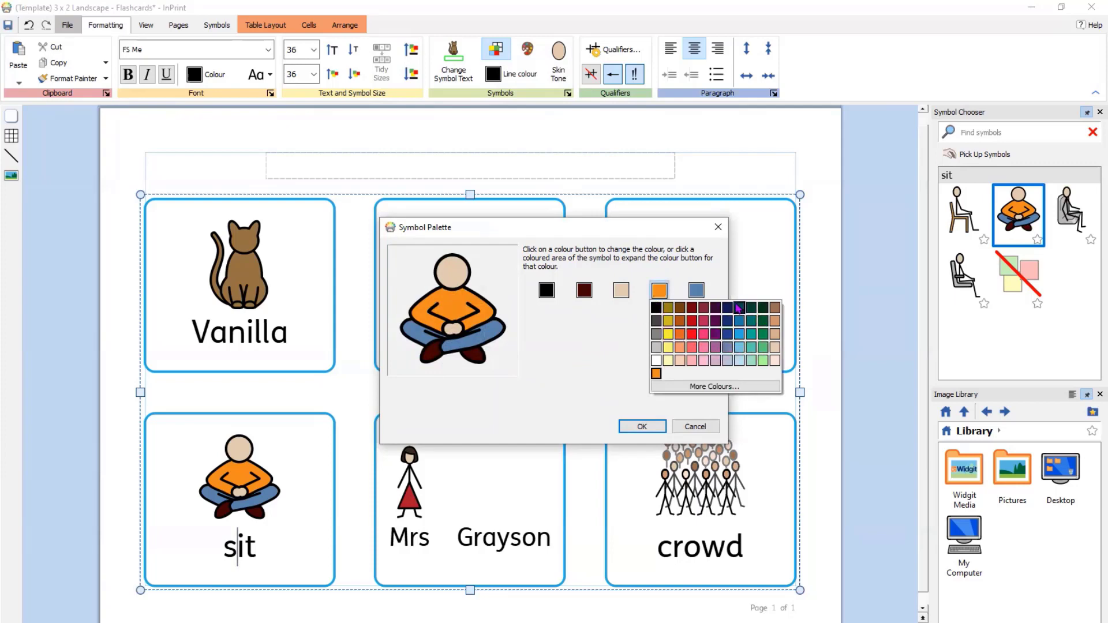
{"action": "left_click", "coordinate": [729, 322]}
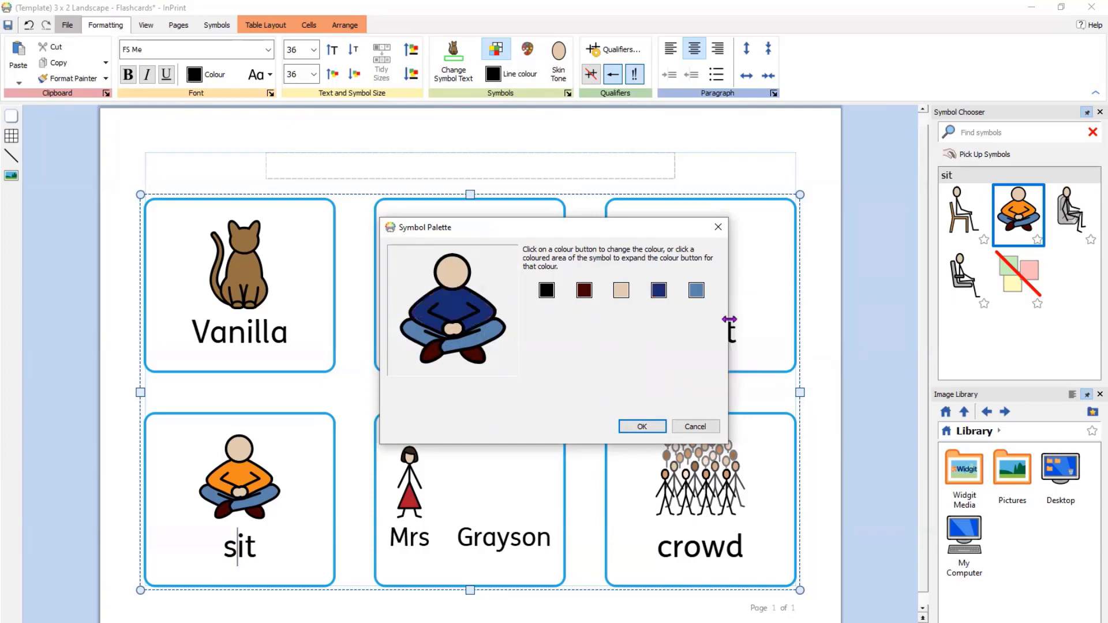
{"action": "left_click", "coordinate": [694, 291]}
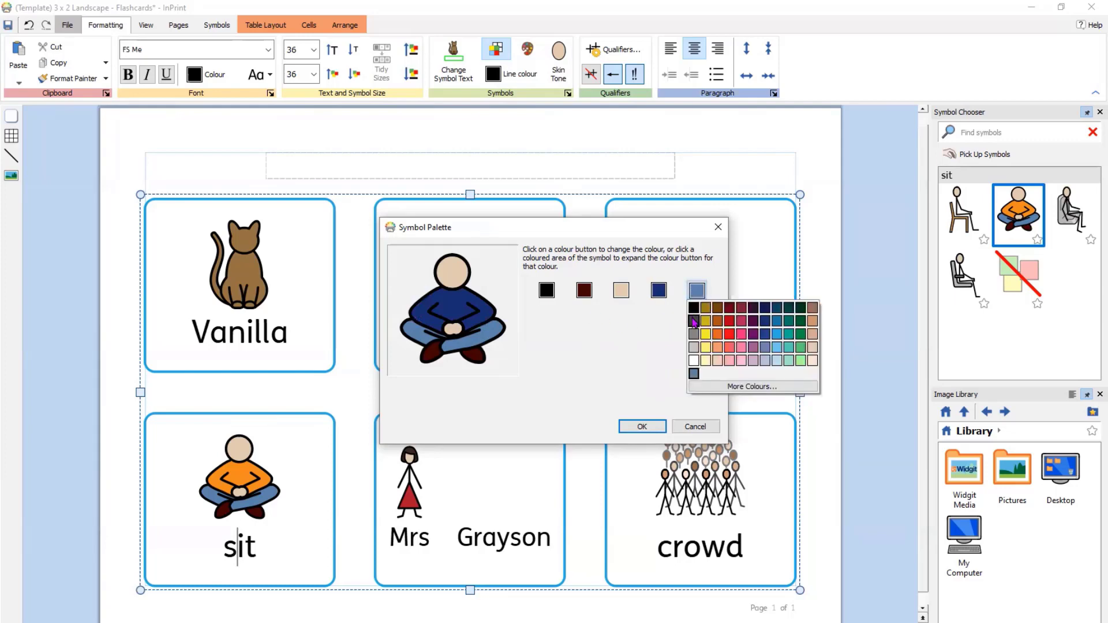
{"action": "left_click", "coordinate": [693, 321]}
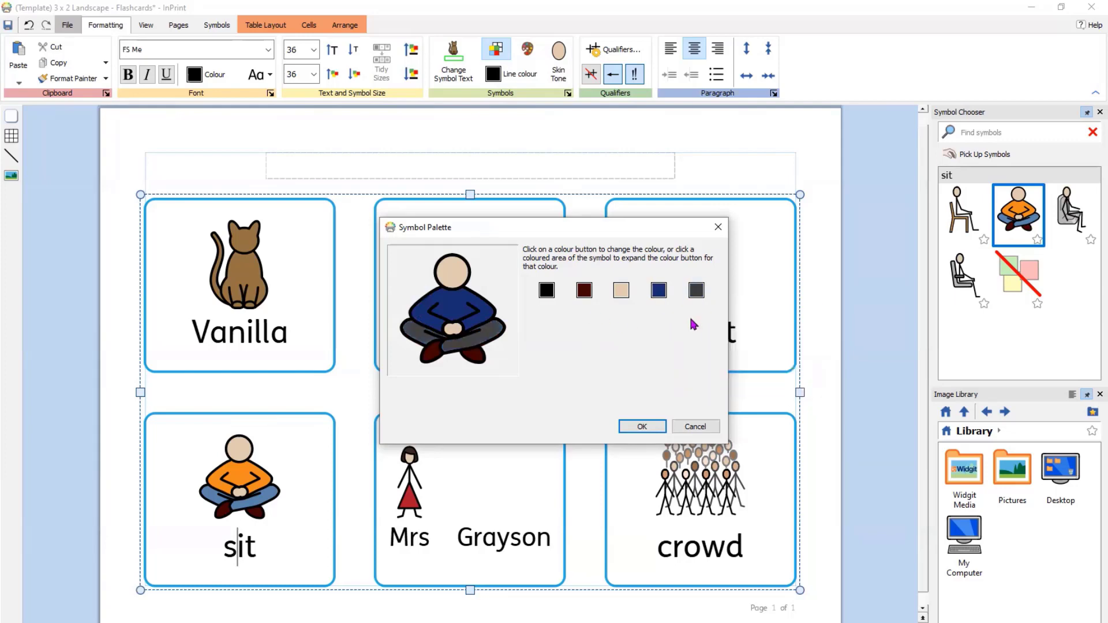
{"action": "left_click", "coordinate": [584, 292]}
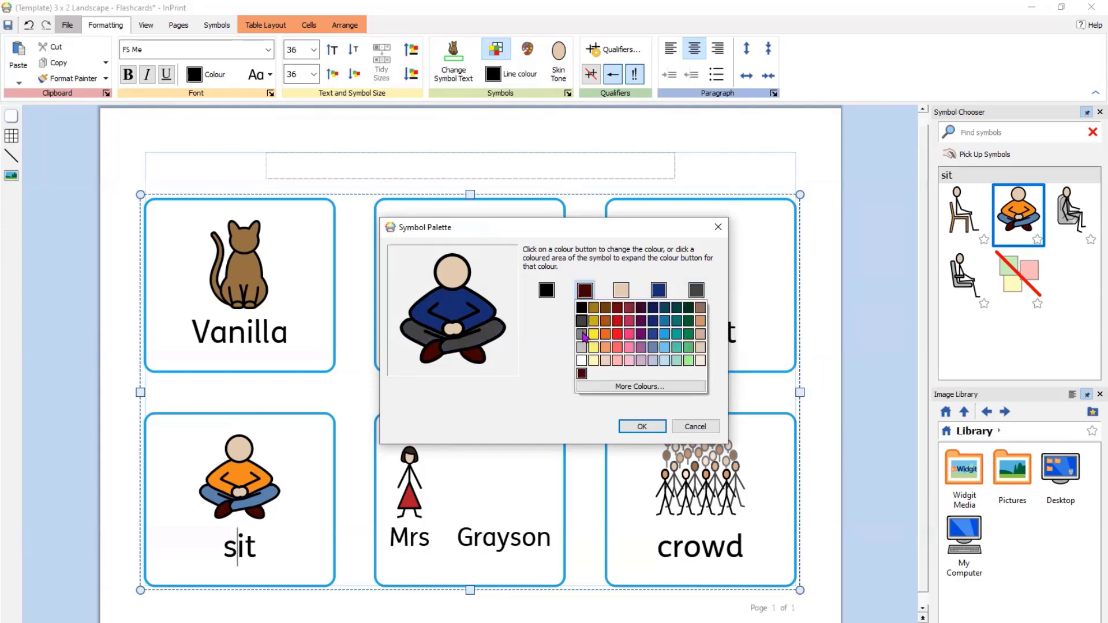
{"action": "left_click", "coordinate": [581, 308]}
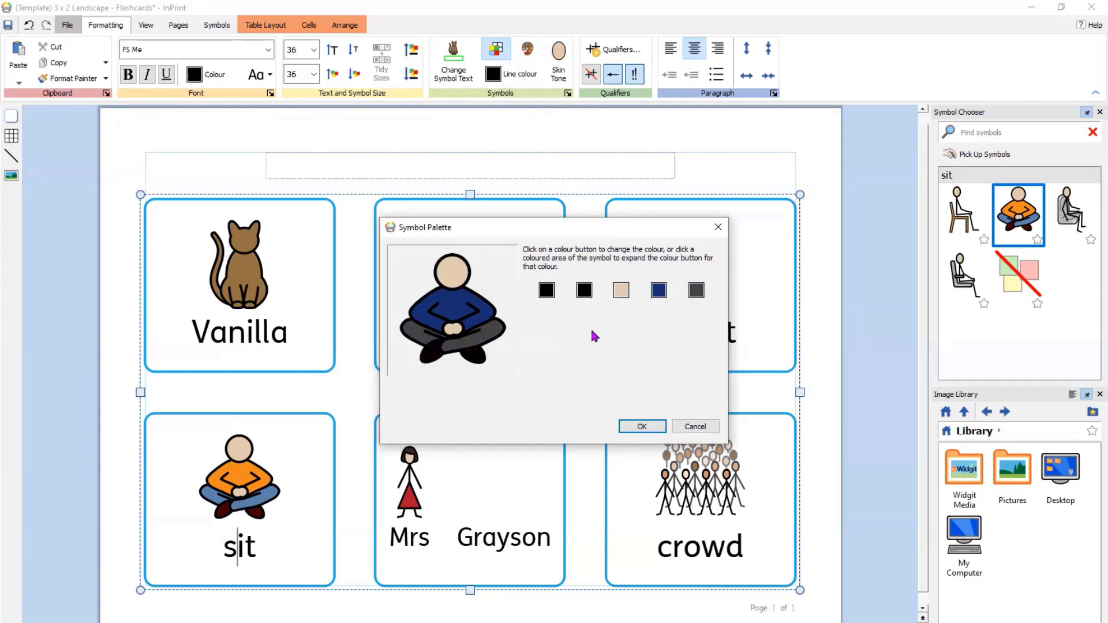
{"action": "left_click", "coordinate": [642, 426]}
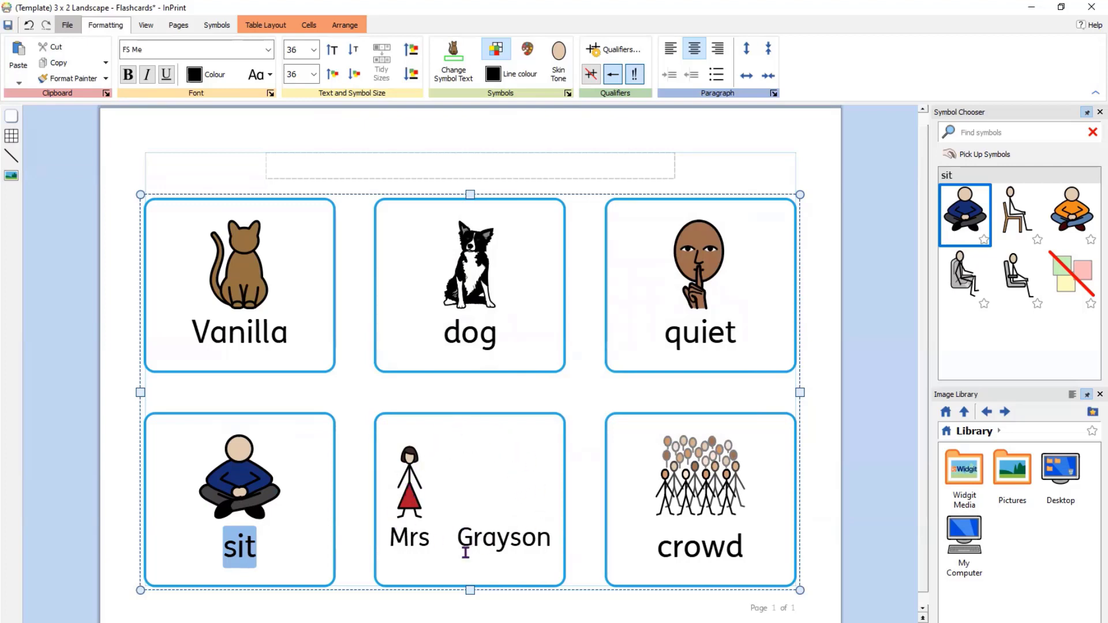
- Set the woman symbol for the whole title and surname on the teacher's card so they share one symbol
{"action": "left_click_drag", "start_coordinate": [389, 534], "coordinate": [547, 540]}
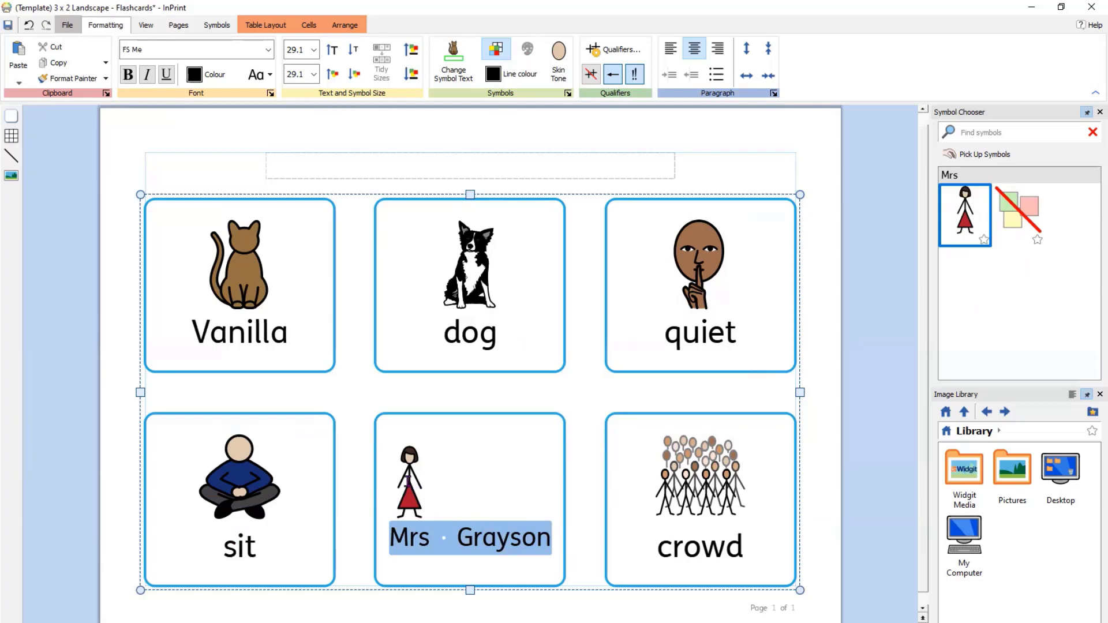
{"action": "right_click", "coordinate": [408, 482]}
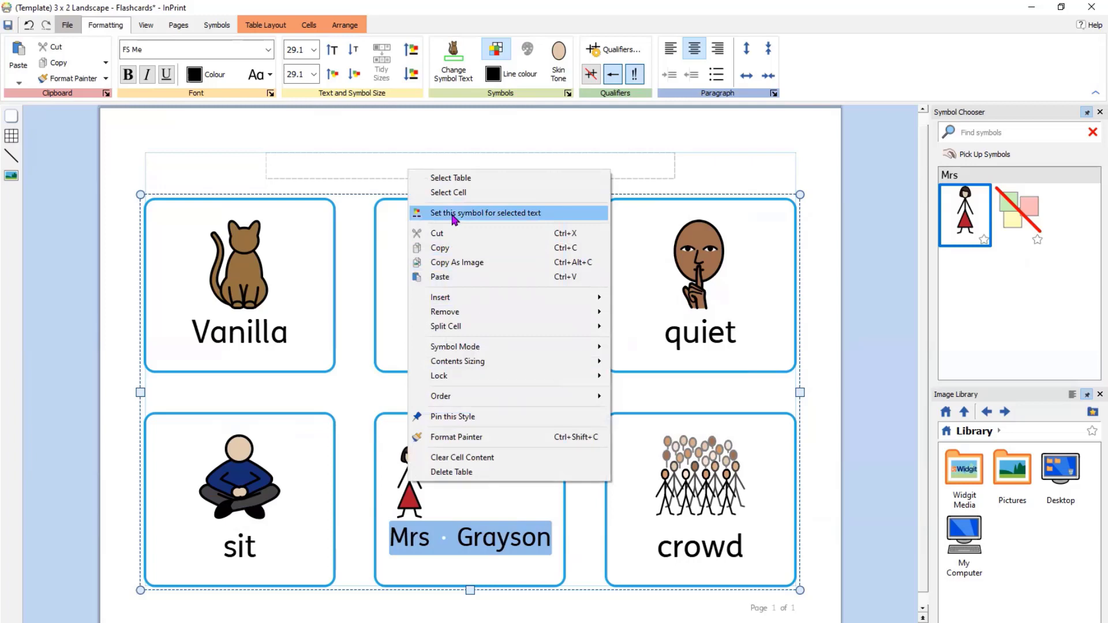
{"action": "left_click", "coordinate": [454, 214]}
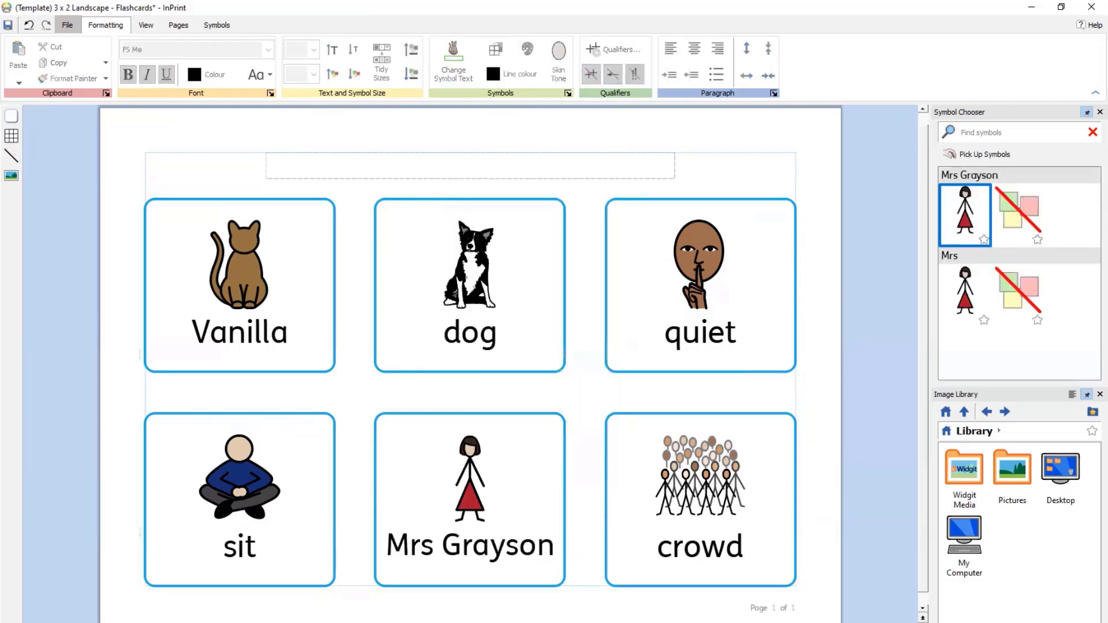
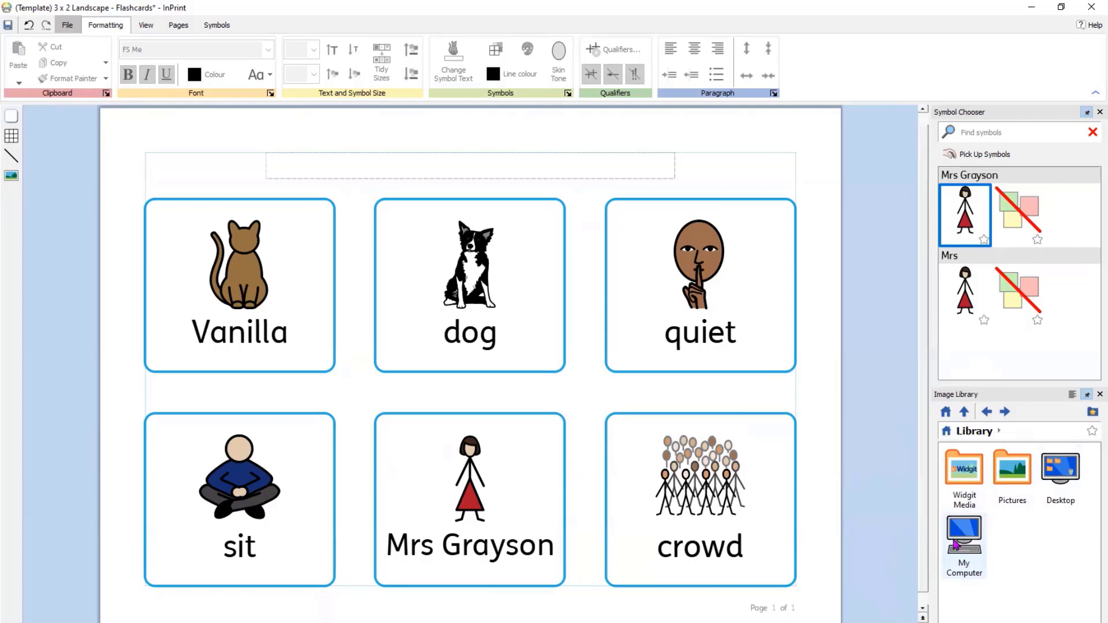
- Replace the symbol on the teacher's card with the TA photo from the Saved Pictures folder and return to the image library's home
{"action": "left_click", "coordinate": [1007, 478]}
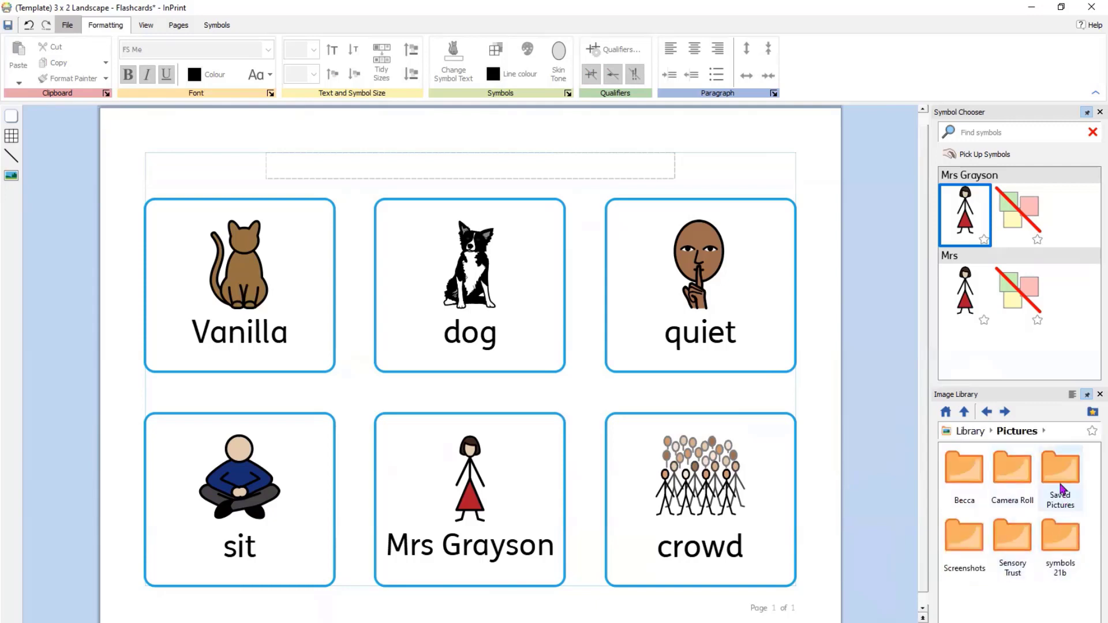
{"action": "double_click", "coordinate": [1060, 477]}
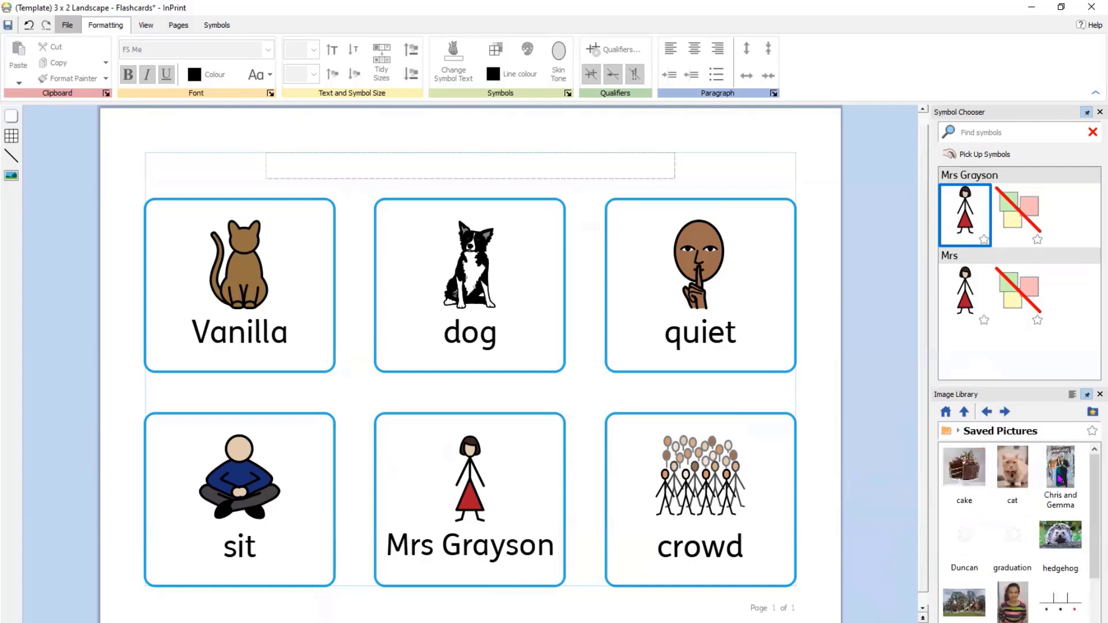
{"action": "scroll", "coordinate": [1032, 569], "scroll_direction": "down", "scroll_amount": 2}
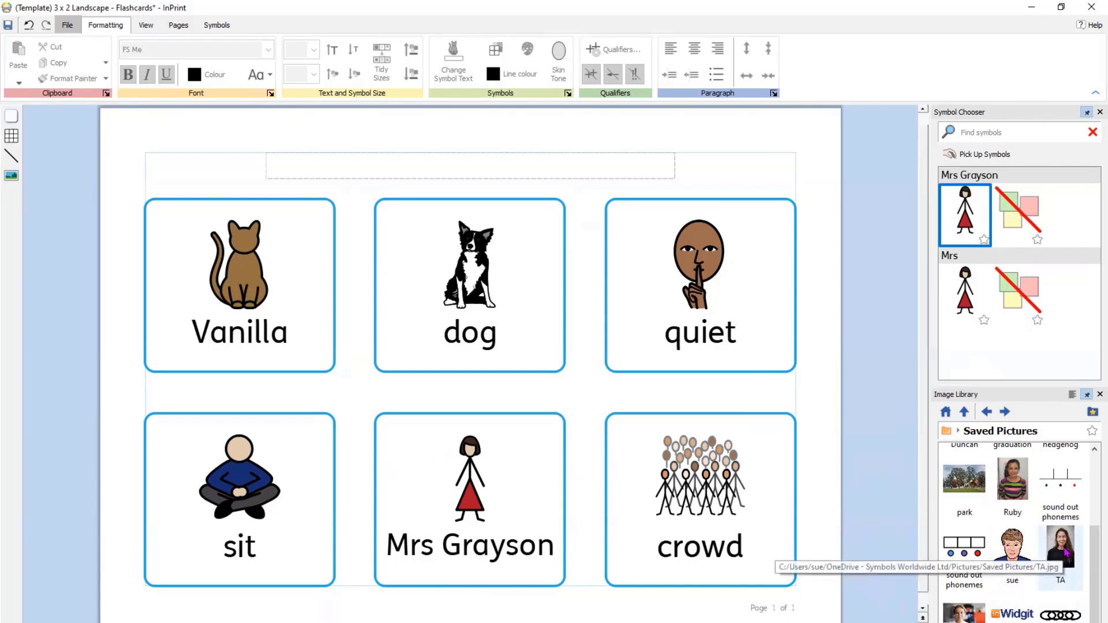
{"action": "left_click_drag", "start_coordinate": [1067, 553], "coordinate": [457, 463]}
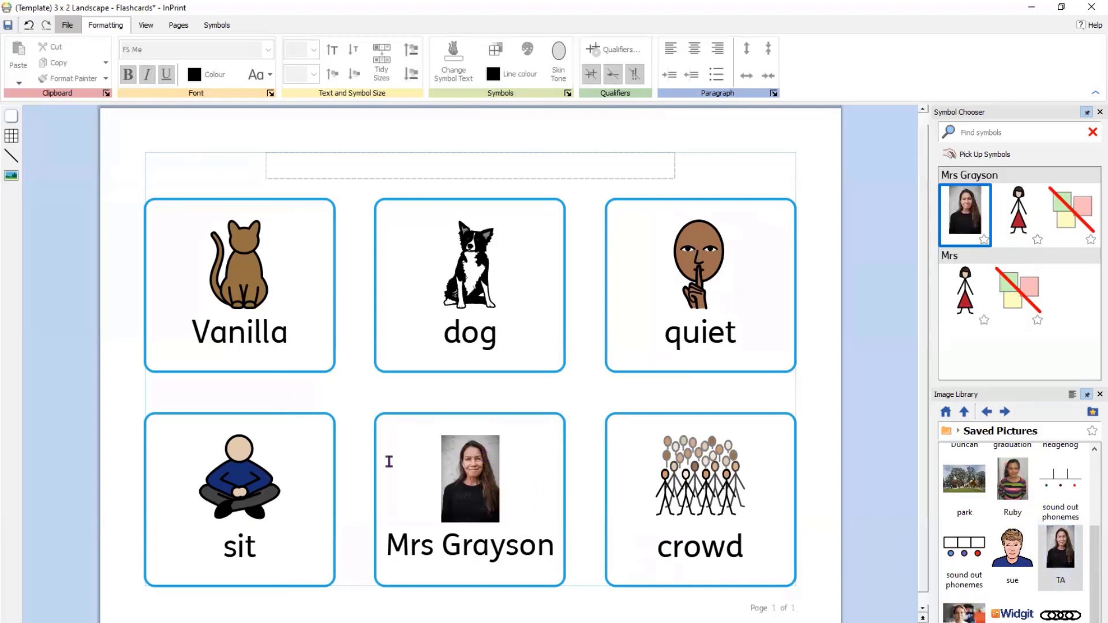
{"action": "left_click", "coordinate": [945, 412]}
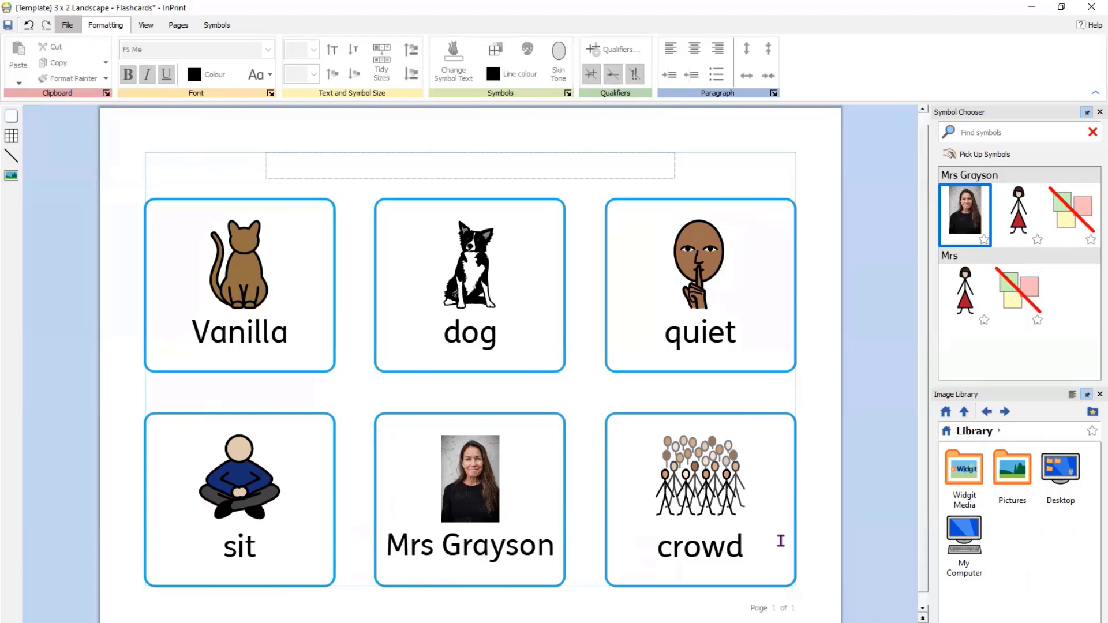
- Review the symbol changes available to save to the User Wordlist, preview the teacher's second entry, and close without saving
{"action": "left_click", "coordinate": [215, 26]}
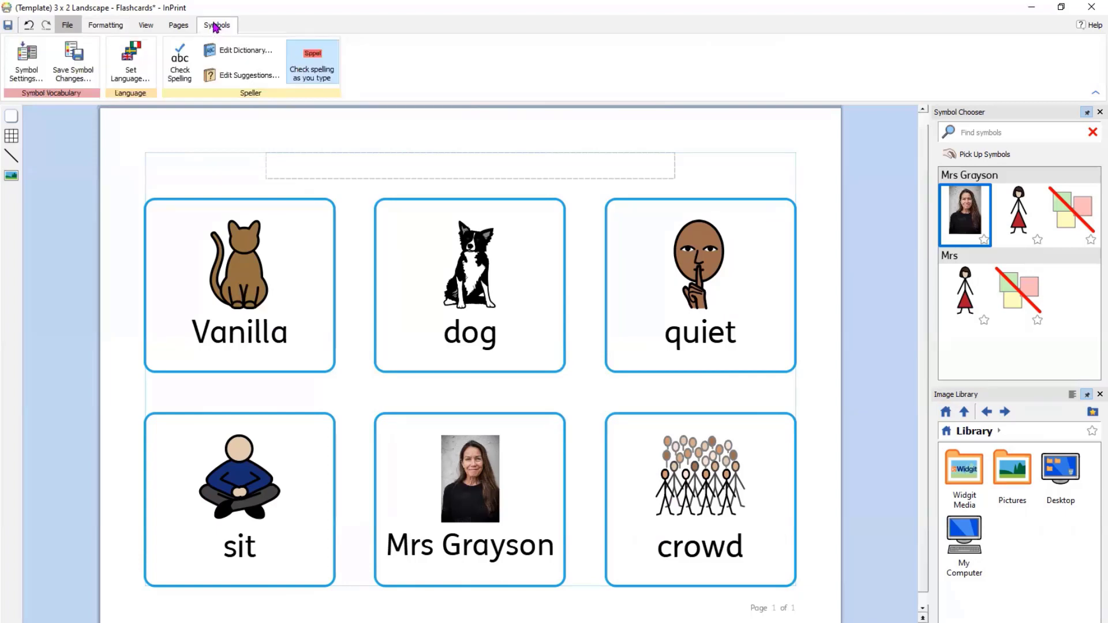
{"action": "left_click", "coordinate": [80, 72]}
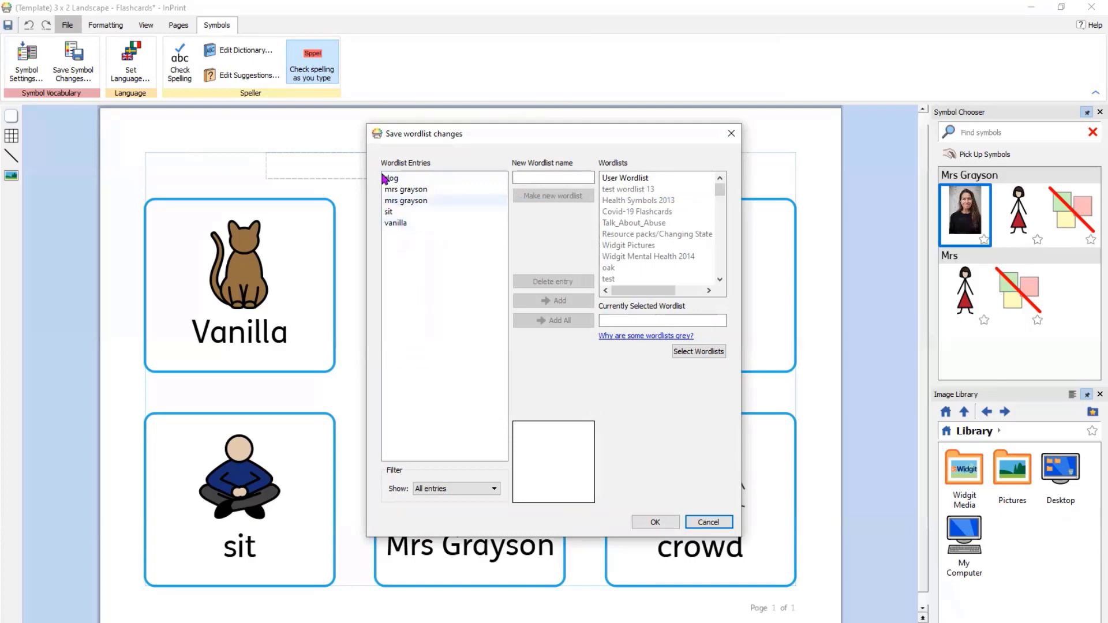
{"action": "left_click", "coordinate": [621, 181]}
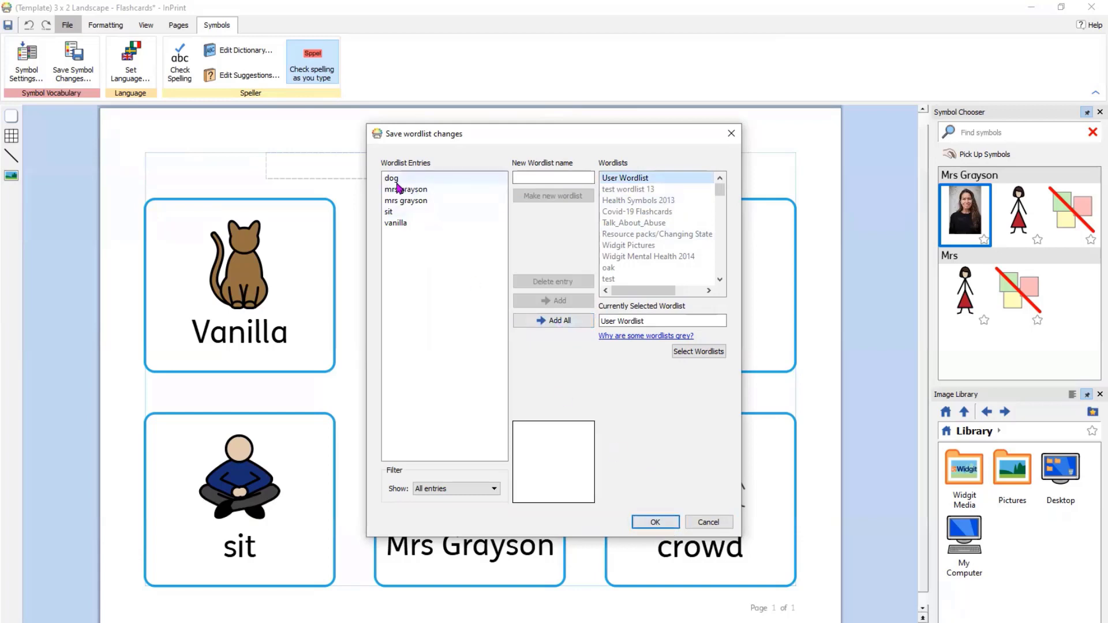
{"action": "left_click", "coordinate": [399, 202]}
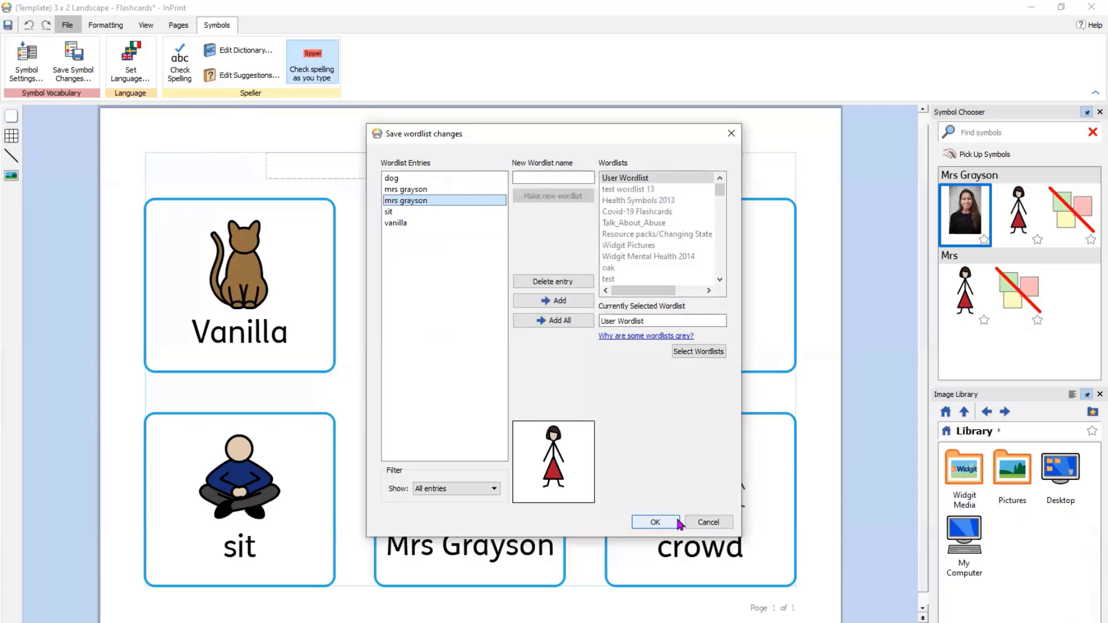
{"action": "left_click", "coordinate": [703, 524]}
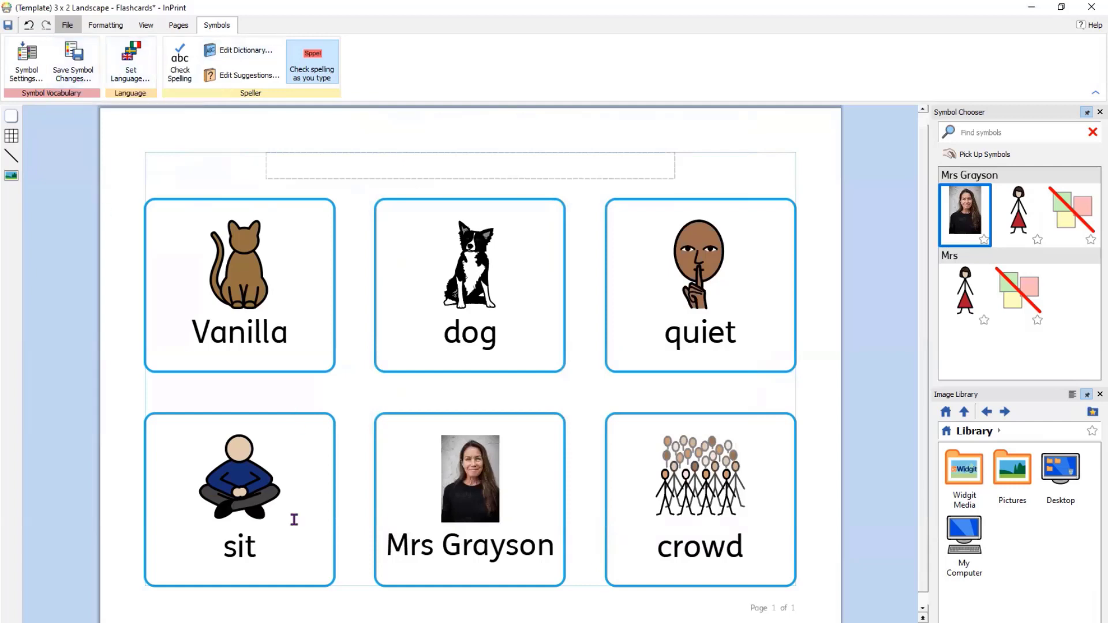
- Switch to Chrome and open the InPrint 3 support page on the Widgit website
{"action": "mouse_move", "coordinate": [174, 622]}
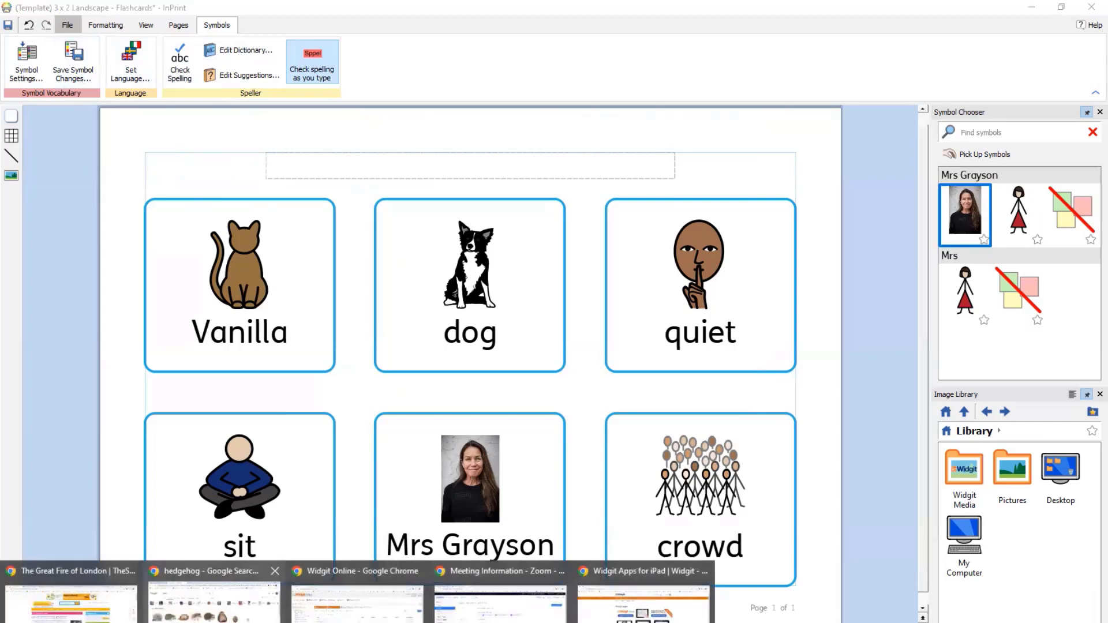
{"action": "left_click", "coordinate": [214, 600]}
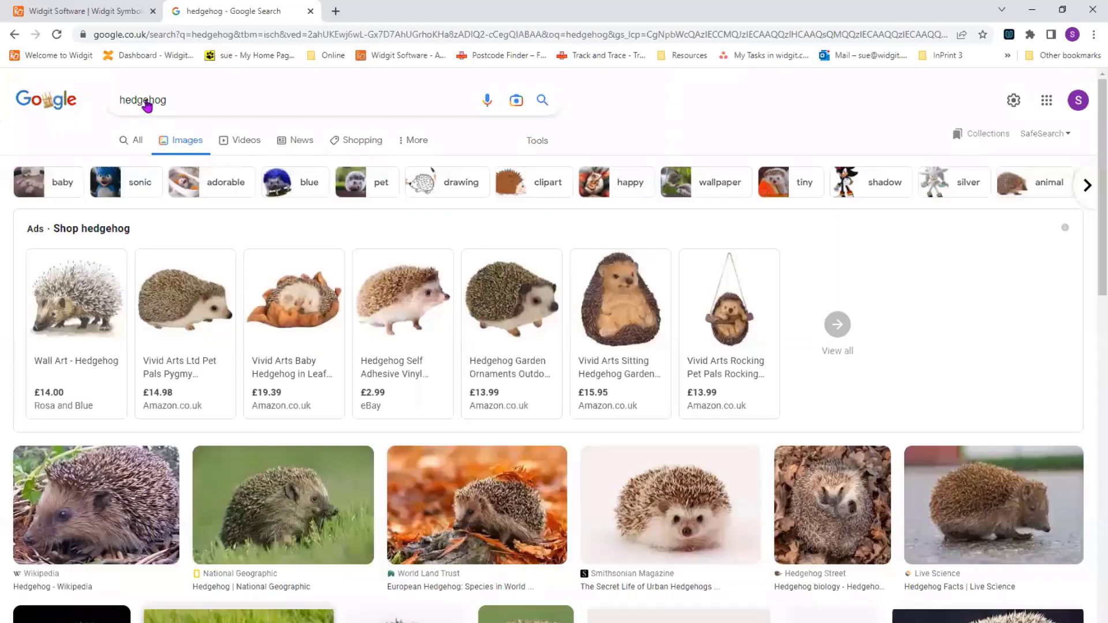
{"action": "left_click", "coordinate": [102, 15]}
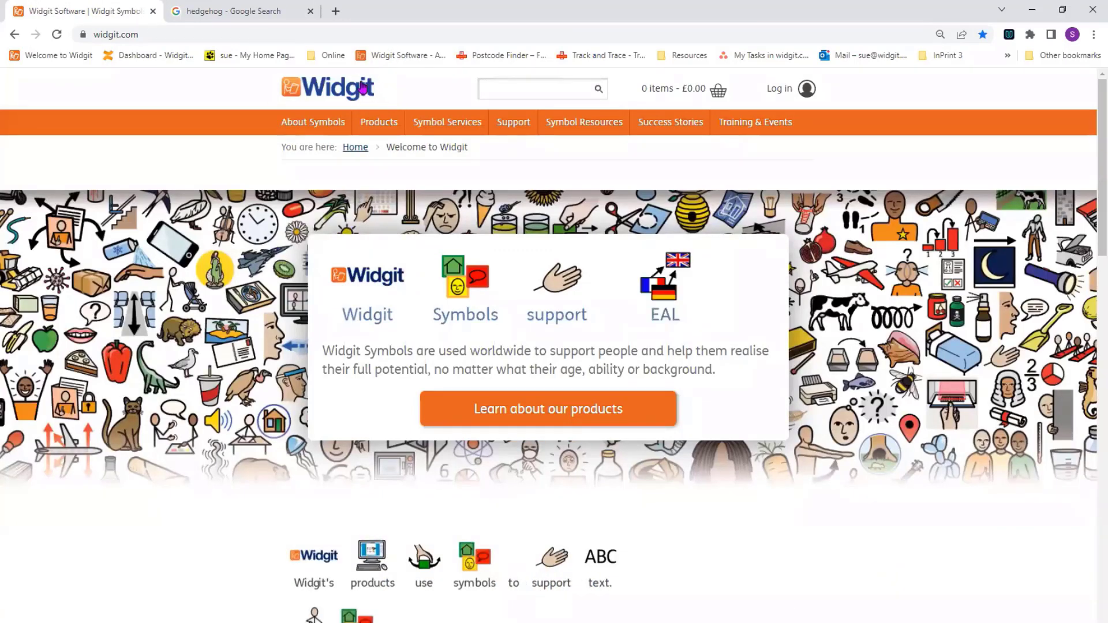
{"action": "left_click", "coordinate": [518, 127]}
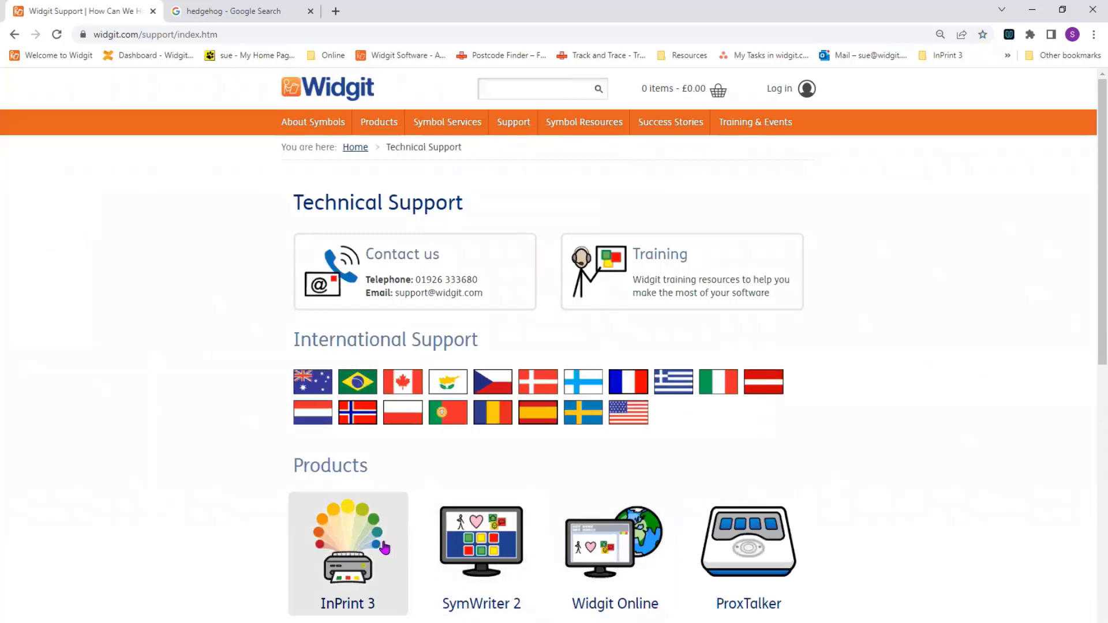
{"action": "left_click", "coordinate": [347, 546]}
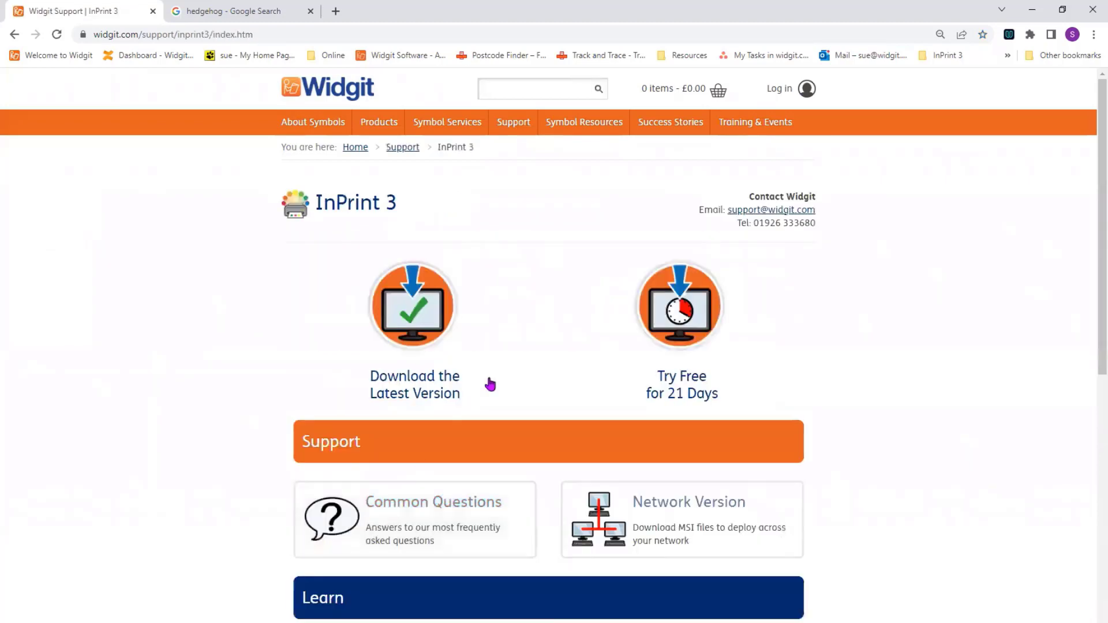
- Open the InPrint 3 Helpsheets page and look through the Quick Tips and How to Create guides
{"action": "scroll", "coordinate": [540, 326], "scroll_direction": "down", "scroll_amount": 2}
{"action": "scroll", "coordinate": [541, 323], "scroll_direction": "down", "scroll_amount": 4}
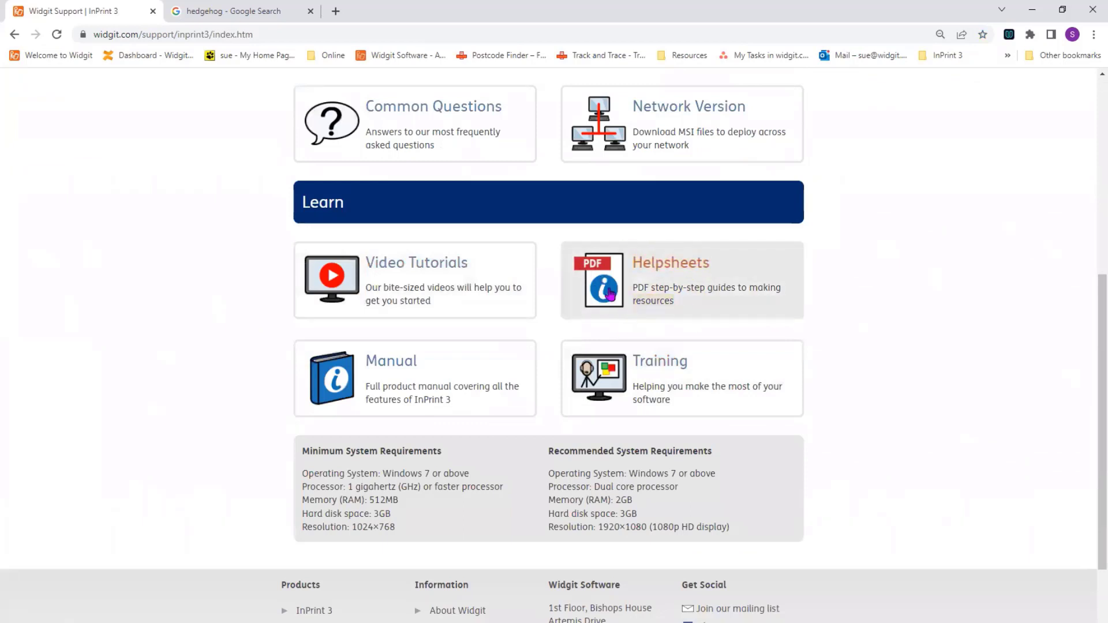
{"action": "left_click", "coordinate": [656, 274]}
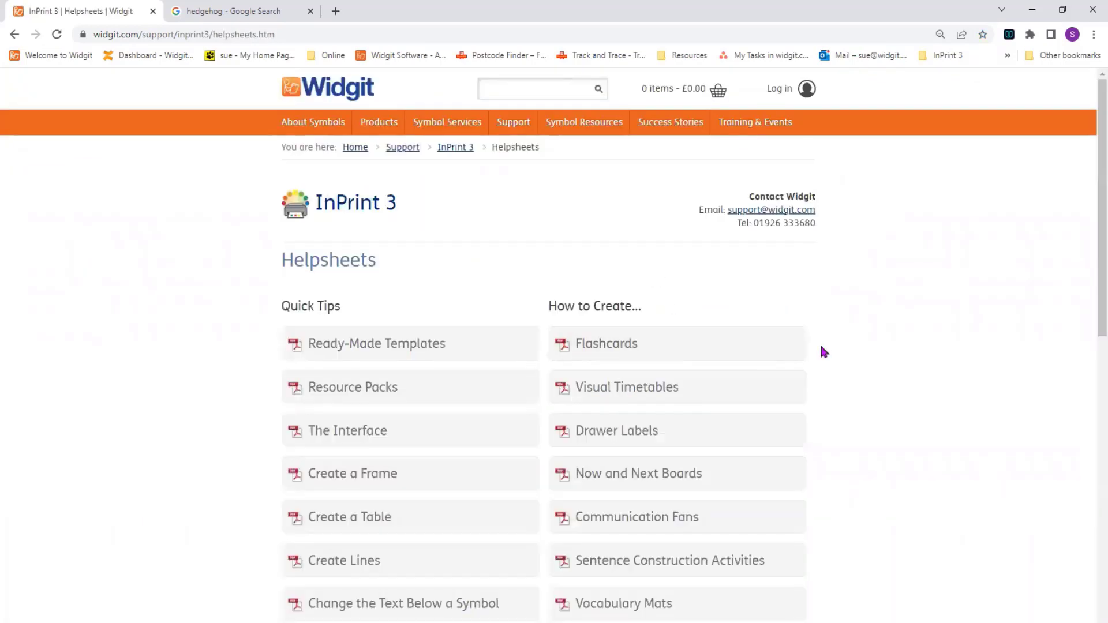
{"action": "scroll", "coordinate": [821, 347], "scroll_direction": "down", "scroll_amount": 3}
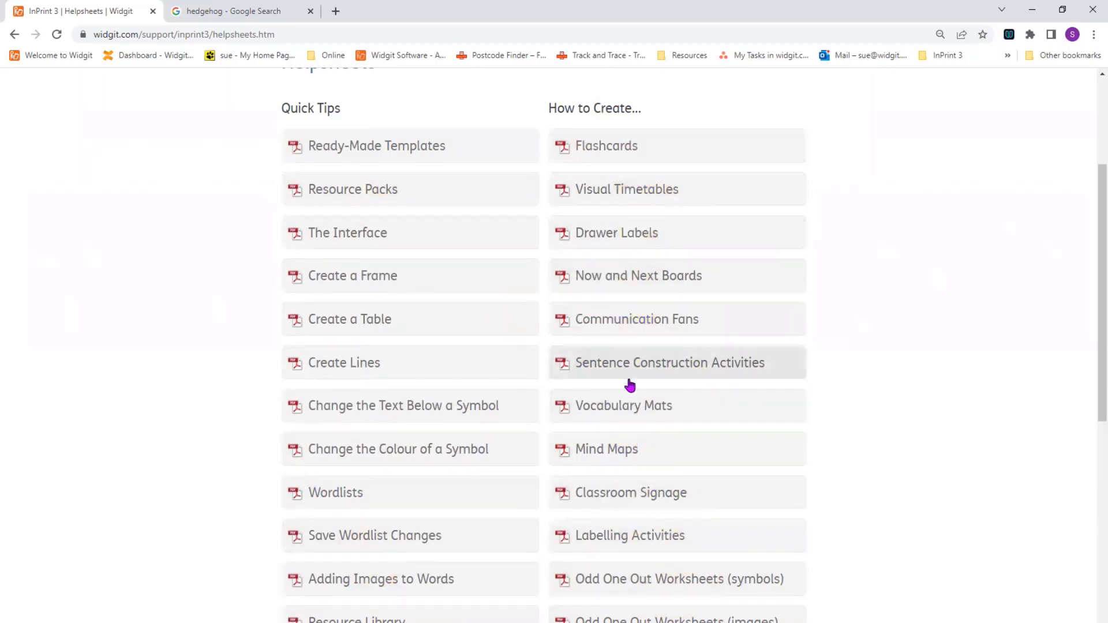
{"action": "scroll", "coordinate": [629, 382], "scroll_direction": "down", "scroll_amount": 3}
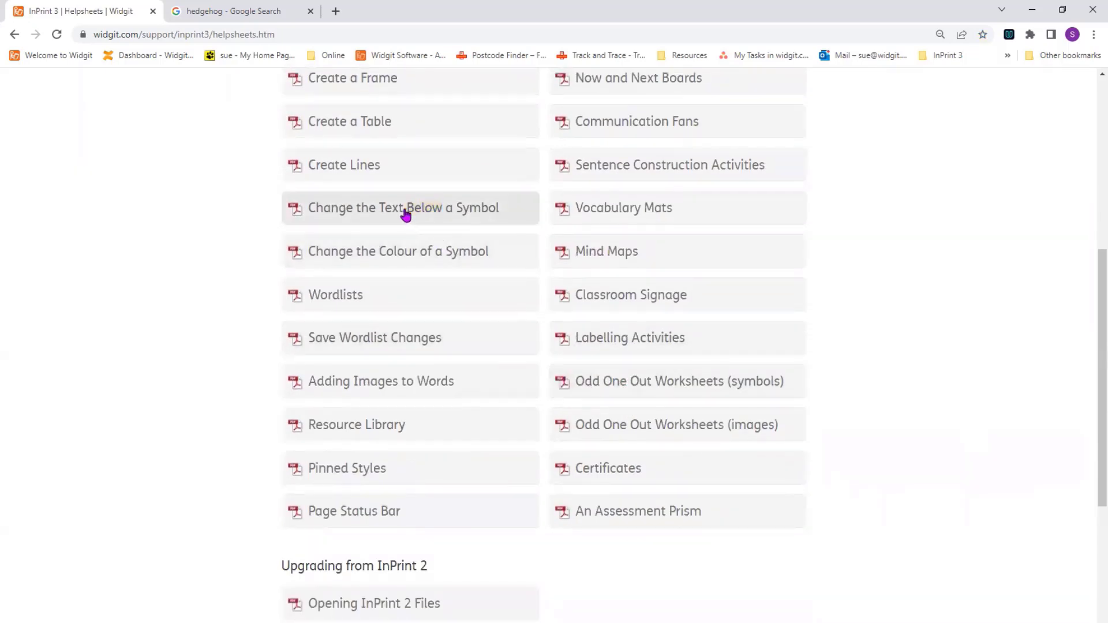
- Open the Save Wordlist Changes helpsheet and read through its sections on creating wordlists and adding or deleting entries
{"action": "mouse_move", "coordinate": [400, 261]}
{"action": "mouse_move", "coordinate": [395, 209]}
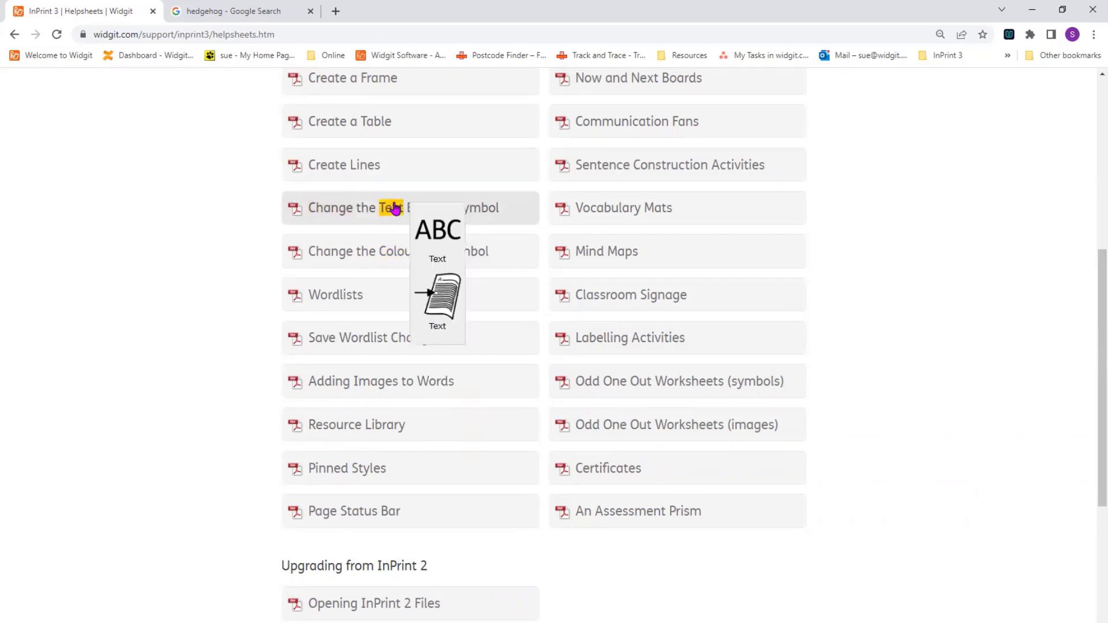
{"action": "mouse_move", "coordinate": [363, 386]}
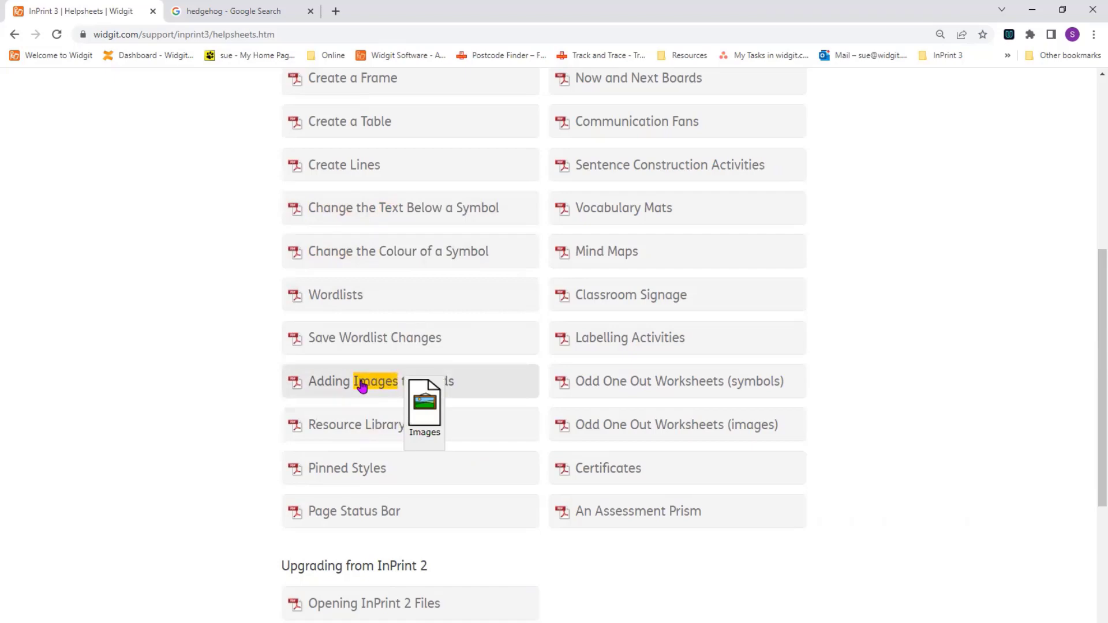
{"action": "left_click", "coordinate": [352, 340]}
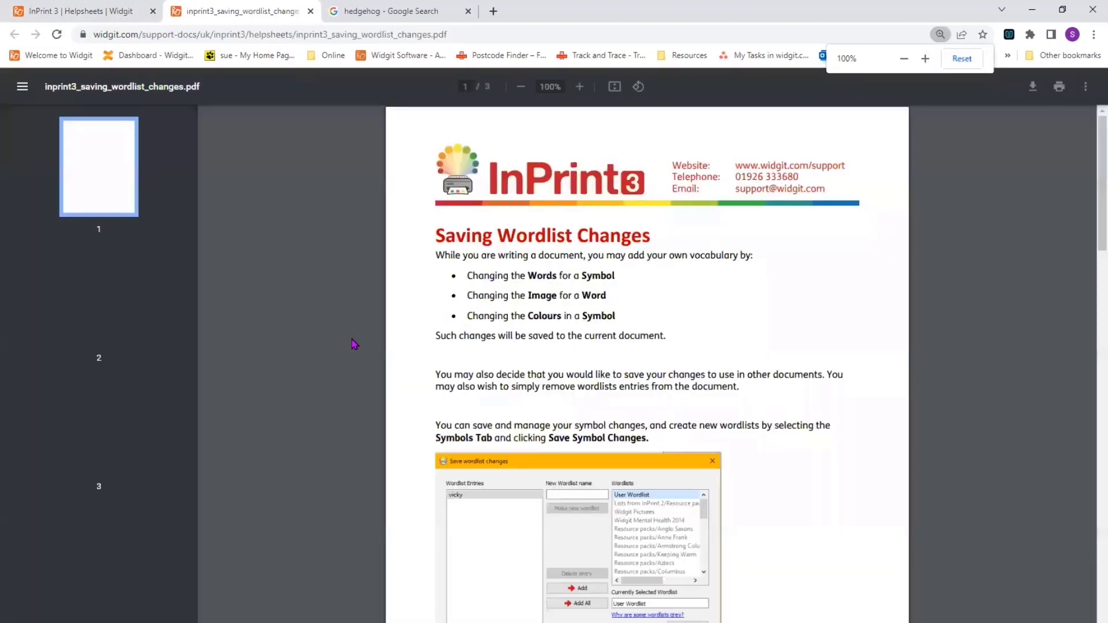
{"action": "scroll", "coordinate": [694, 366], "scroll_direction": "down", "scroll_amount": 11}
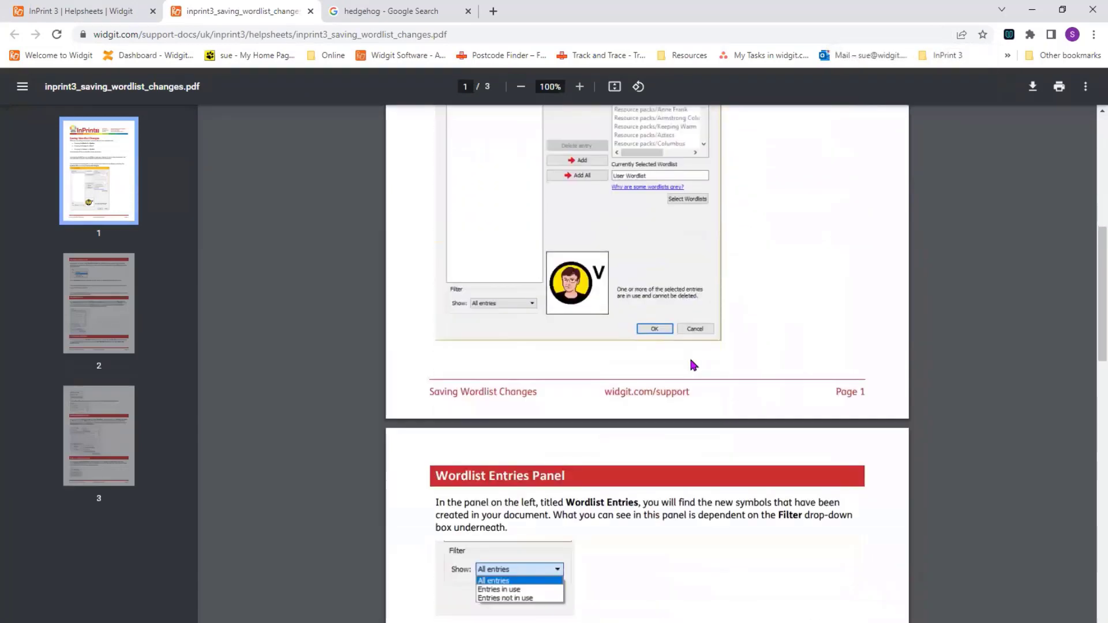
{"action": "scroll", "coordinate": [694, 366], "scroll_direction": "down", "scroll_amount": 16}
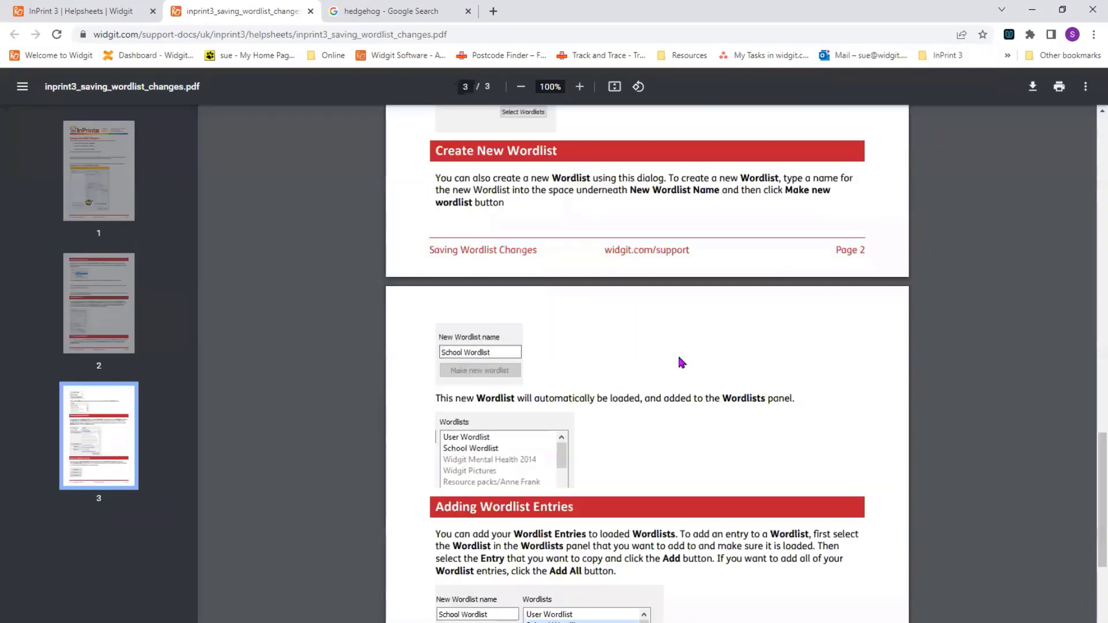
{"action": "scroll", "coordinate": [681, 362], "scroll_direction": "down", "scroll_amount": 1}
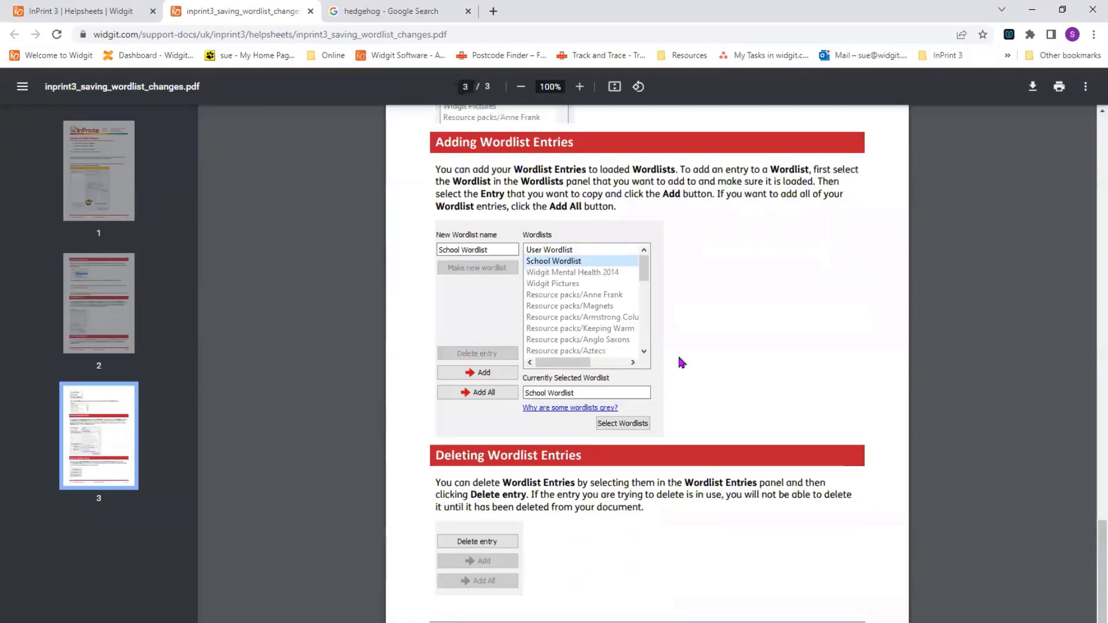
{"action": "scroll", "coordinate": [681, 363], "scroll_direction": "up", "scroll_amount": 5}
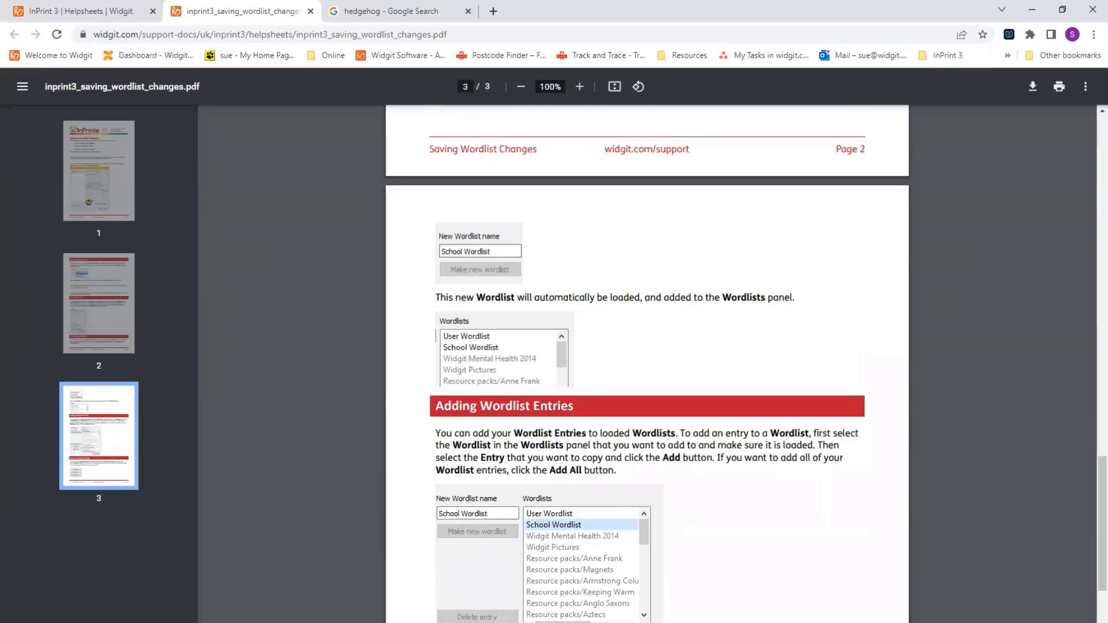
- Switch back to the 3 x 2 Landscape flashcards in InPrint and add a page after the current one
{"action": "mouse_move", "coordinate": [629, 622]}
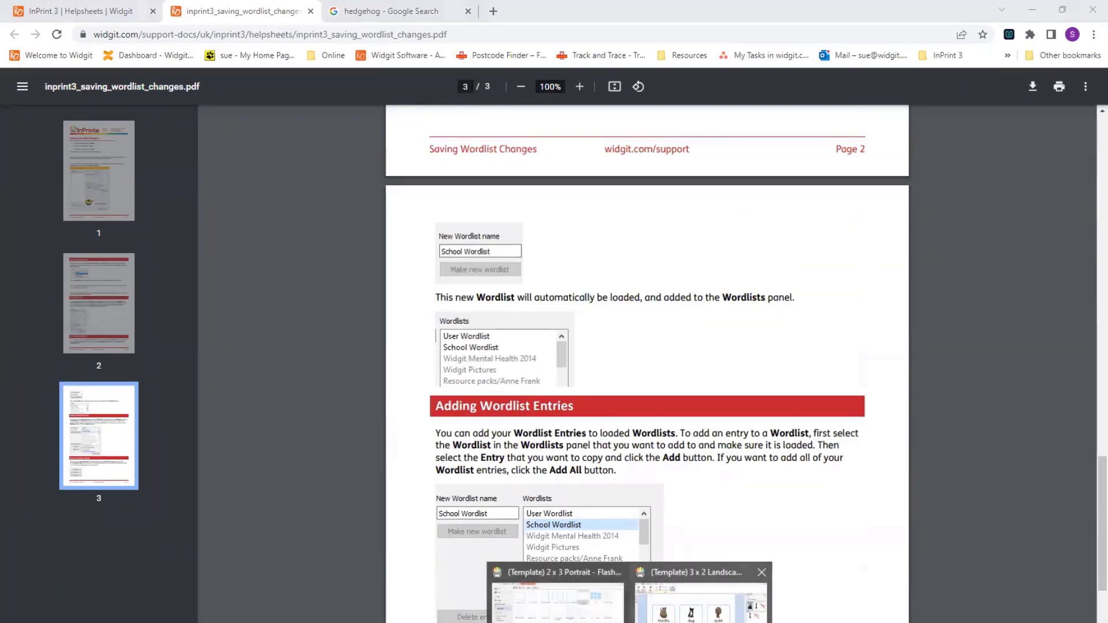
{"action": "left_click", "coordinate": [701, 601]}
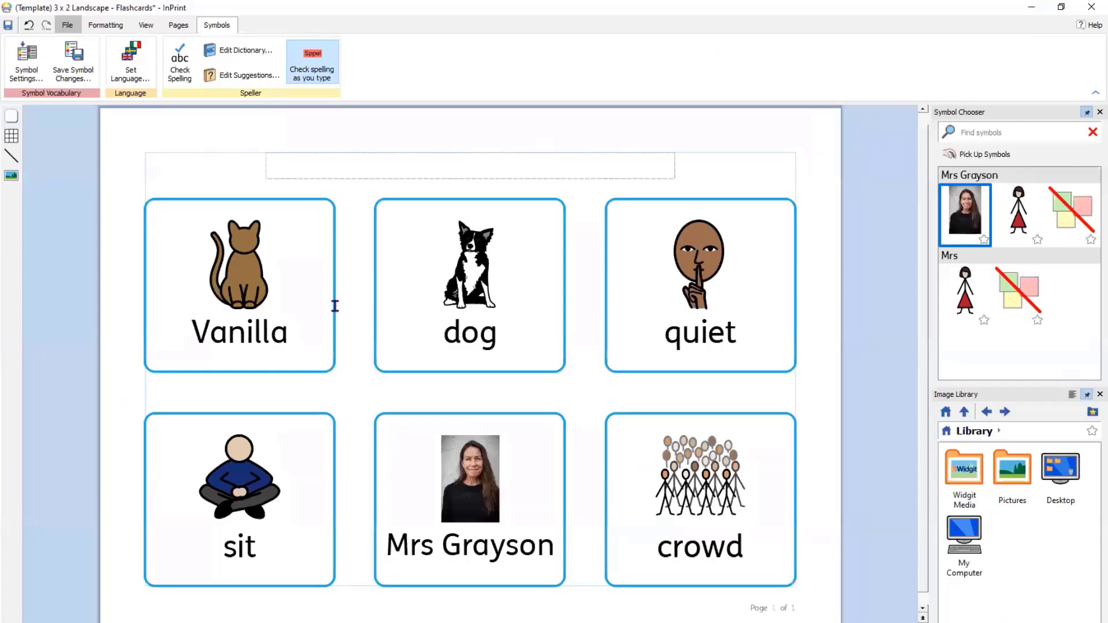
{"action": "left_click", "coordinate": [106, 25]}
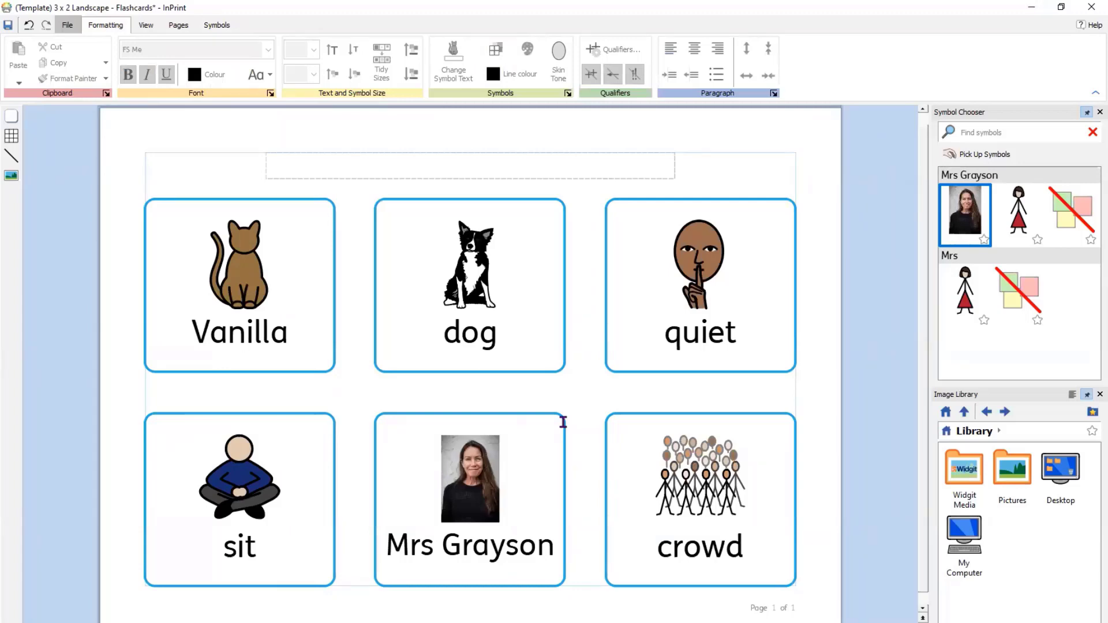
{"action": "left_click", "coordinate": [181, 26]}
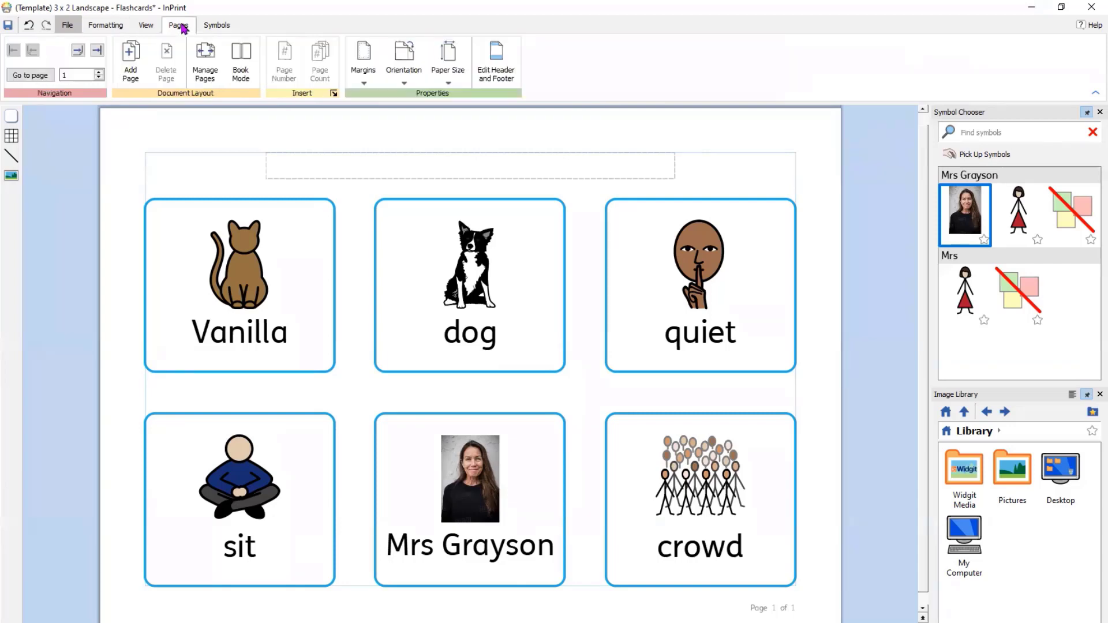
{"action": "left_click", "coordinate": [132, 67]}
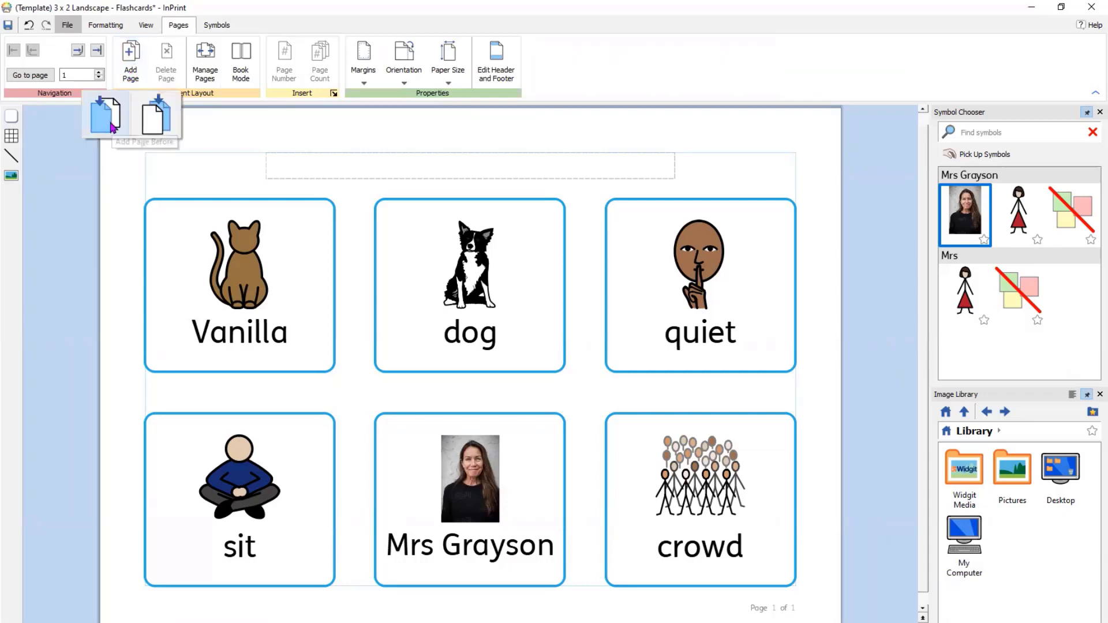
{"action": "left_click", "coordinate": [160, 126]}
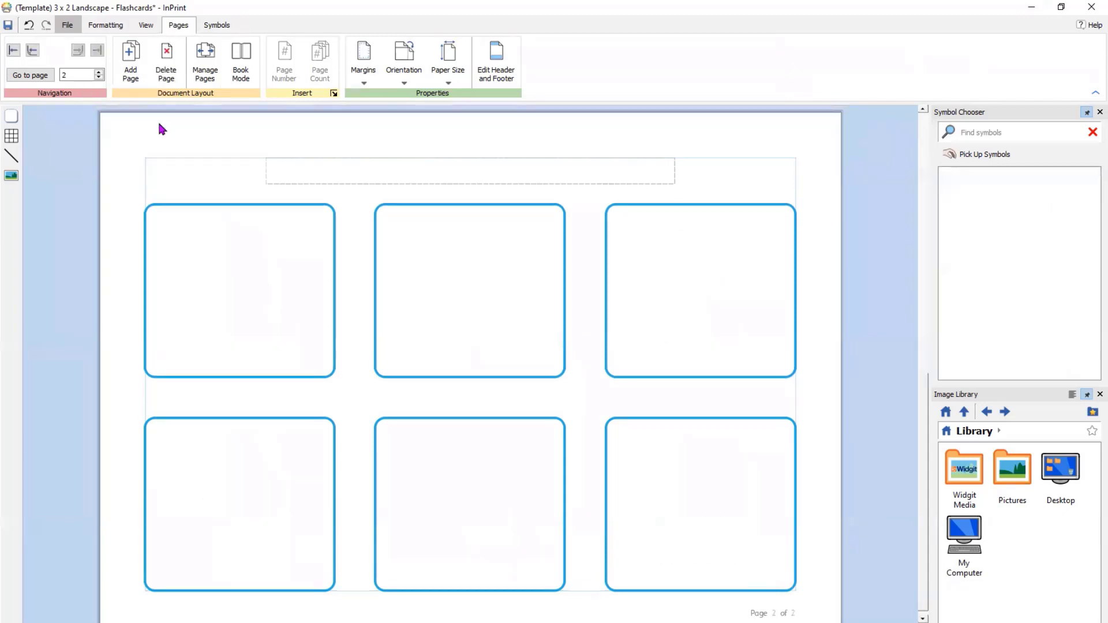
{"action": "scroll", "coordinate": [468, 285], "scroll_direction": "down", "scroll_amount": 5}
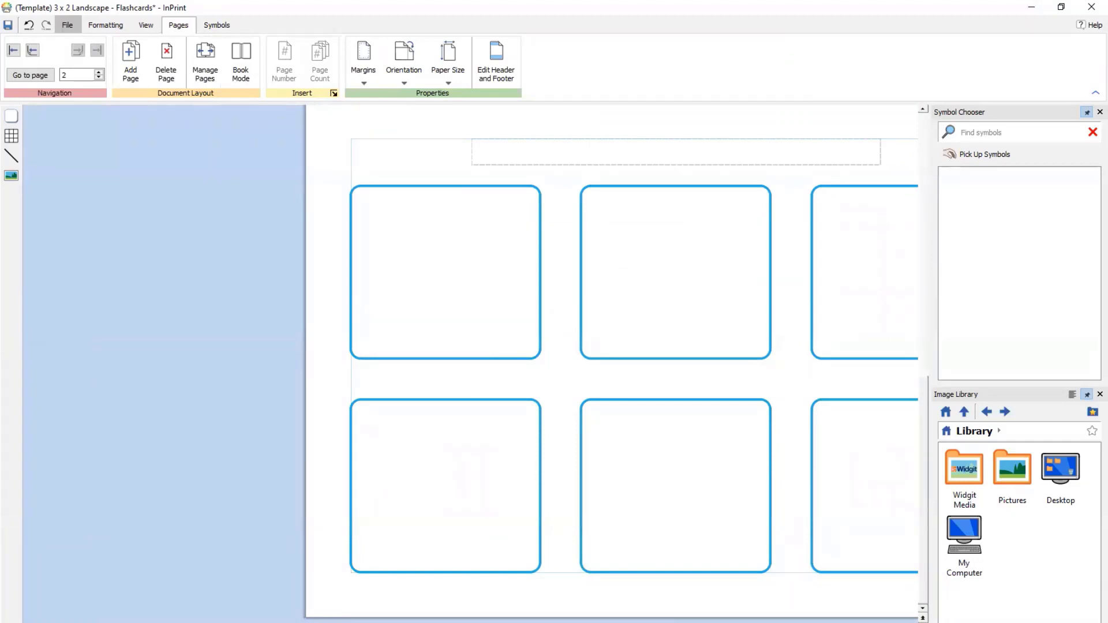
{"action": "scroll", "coordinate": [587, 482], "scroll_direction": "down", "scroll_amount": 2}
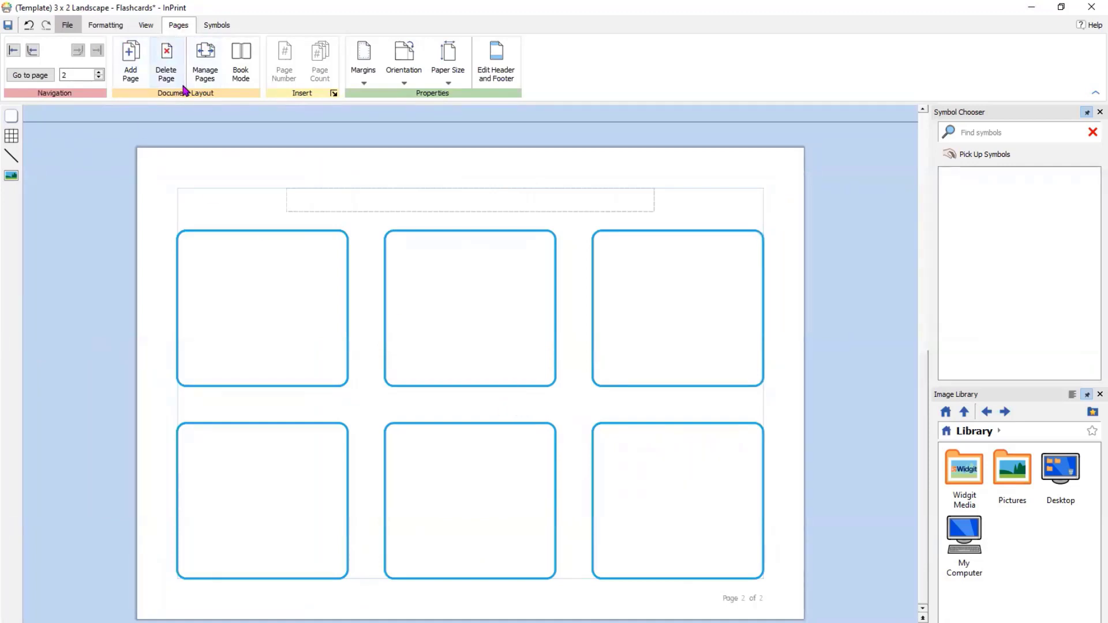
- Show the page manager and add five single pages after page 2
{"action": "left_click", "coordinate": [206, 59]}
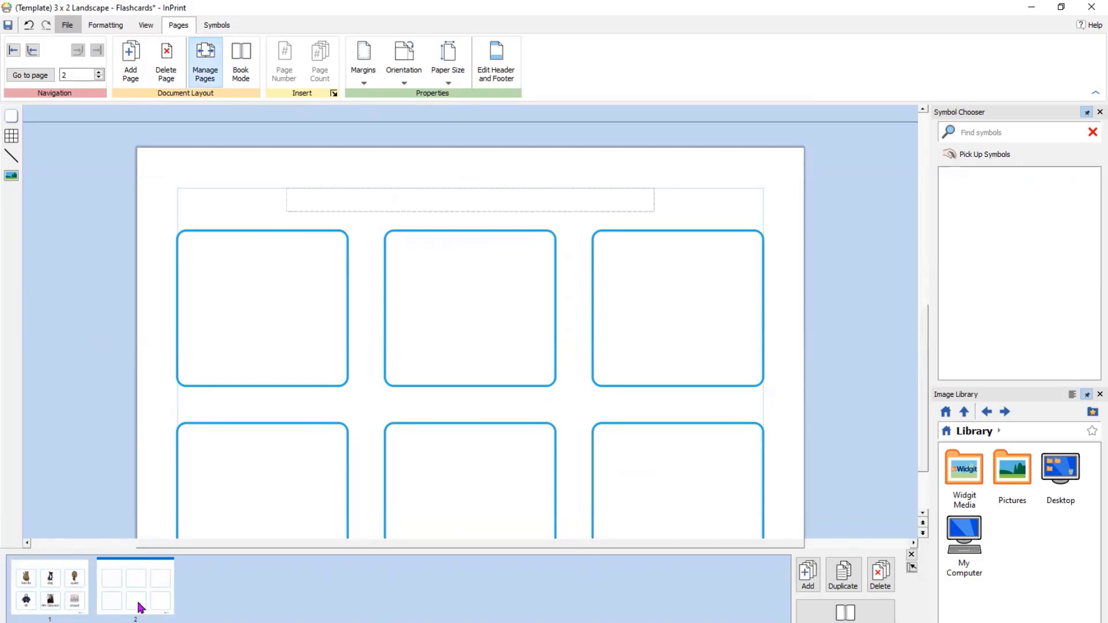
{"action": "left_click", "coordinate": [807, 577]}
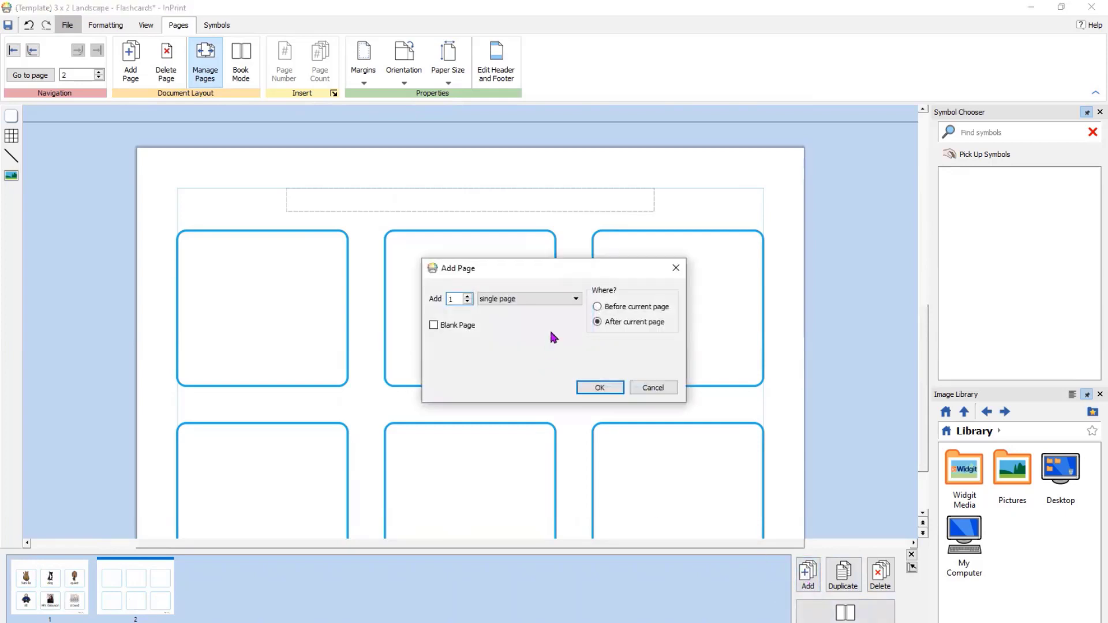
{"action": "left_click", "coordinate": [468, 296]}
{"action": "left_click", "coordinate": [468, 295]}
{"action": "left_click", "coordinate": [600, 388]}
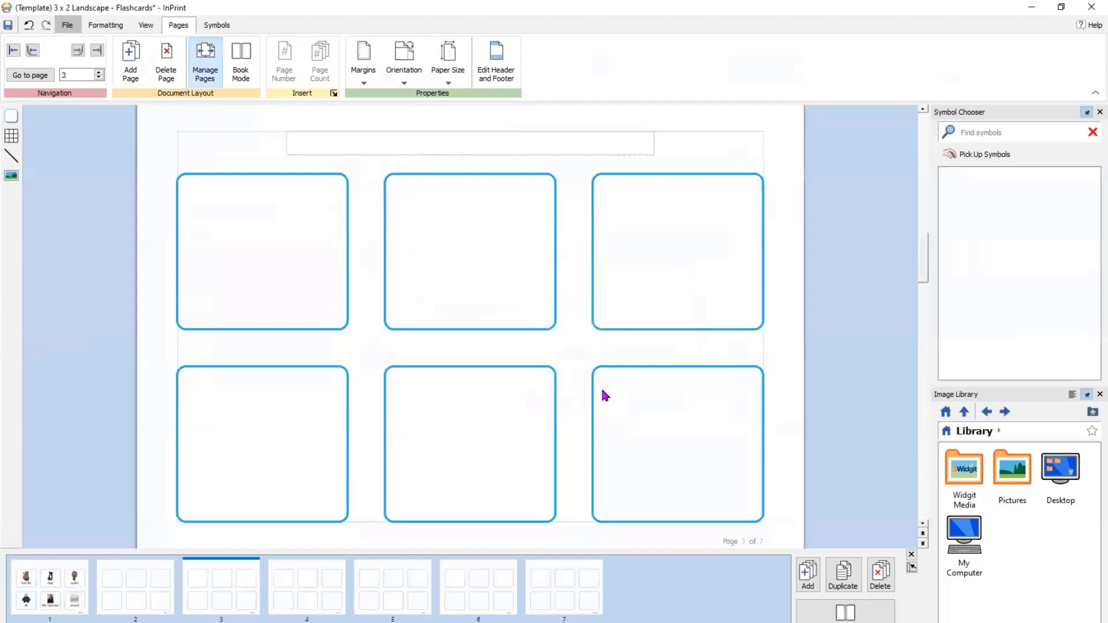
- Duplicate the completed flashcard page 1 to make three copies
{"action": "left_click", "coordinate": [49, 563]}
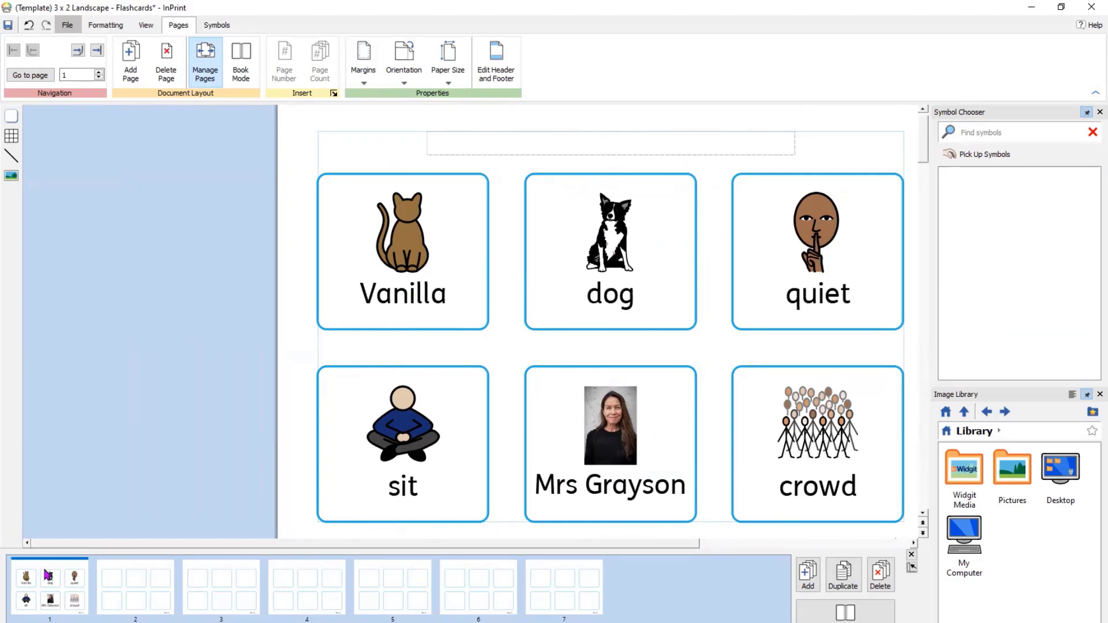
{"action": "left_click", "coordinate": [848, 587]}
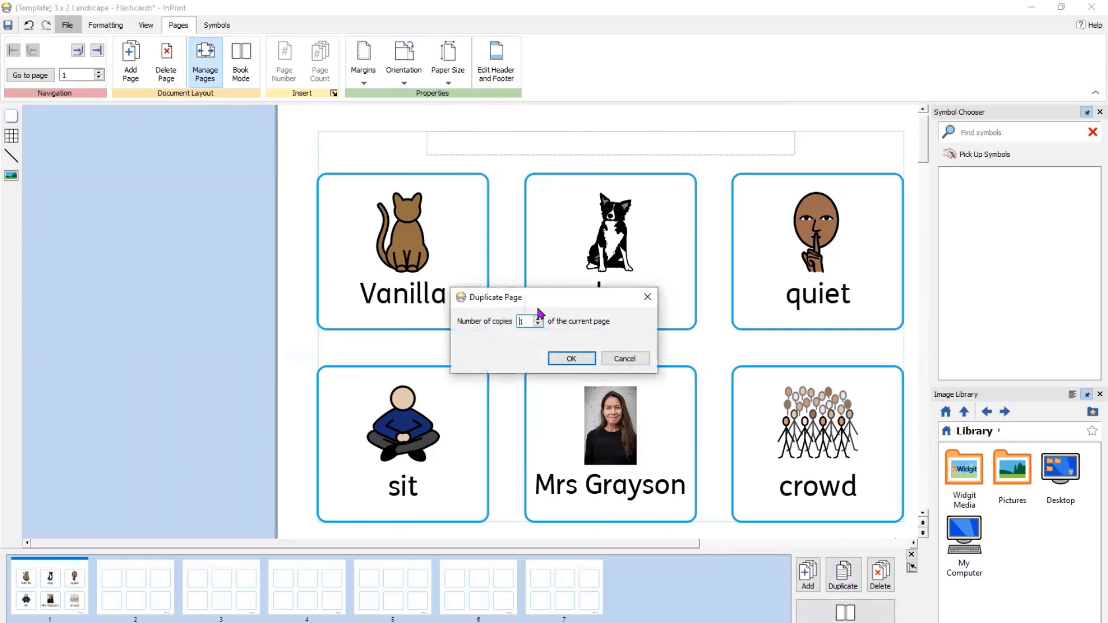
{"action": "left_click", "coordinate": [536, 318]}
{"action": "left_click", "coordinate": [536, 319]}
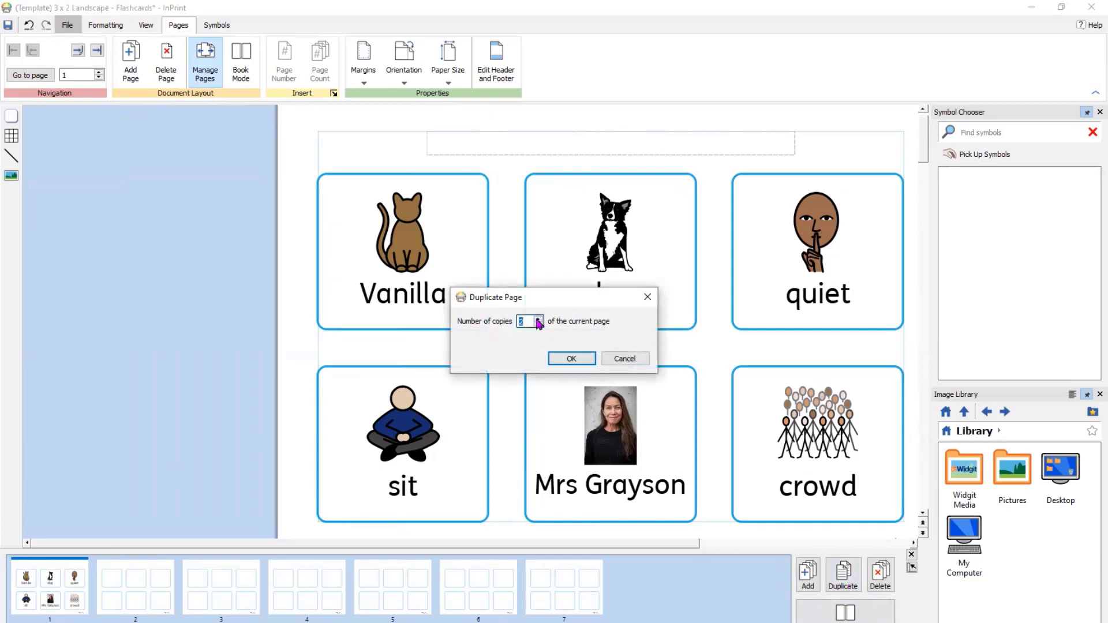
{"action": "left_click", "coordinate": [560, 359]}
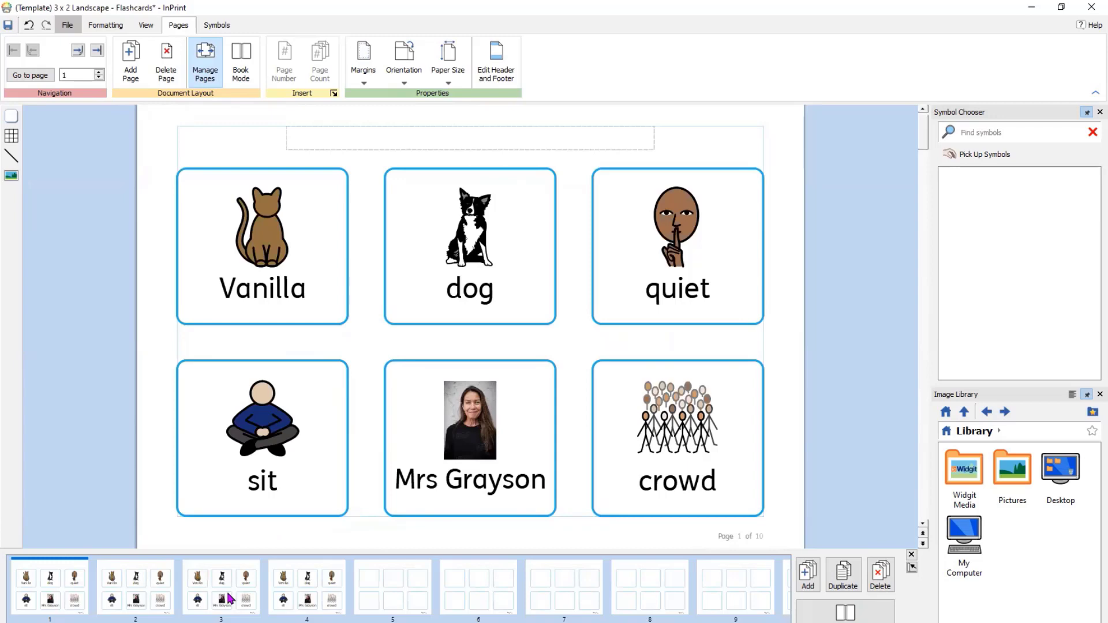
- Reorder the filled flashcard pages by moving page 4 to position 6, page 1 to position 9 and page 5 to position 3
{"action": "left_click_drag", "start_coordinate": [310, 589], "coordinate": [510, 583]}
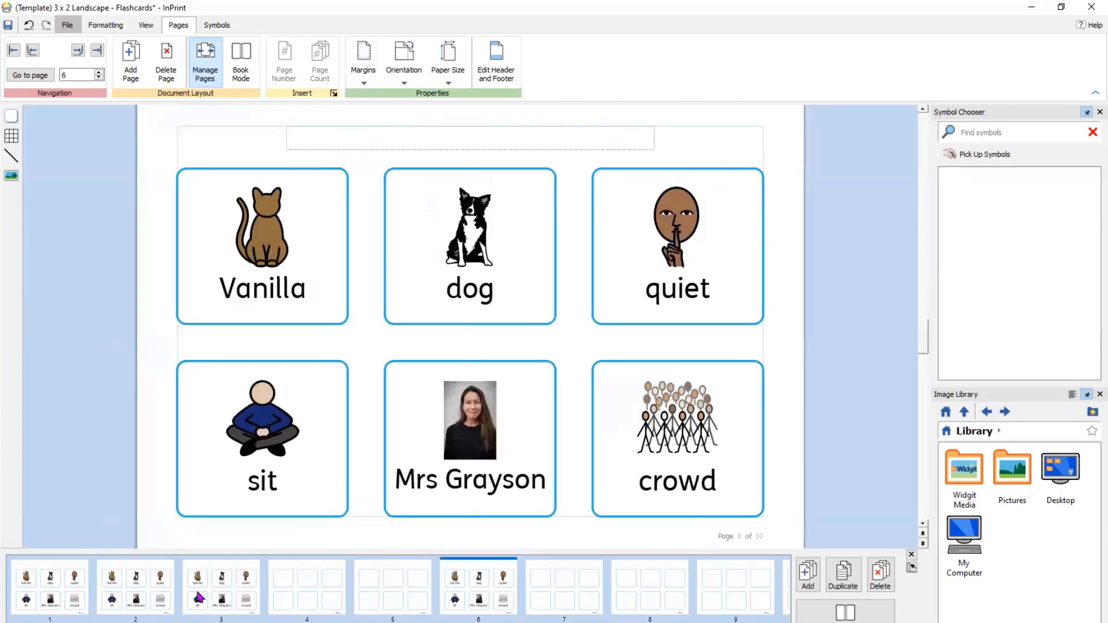
{"action": "left_click_drag", "start_coordinate": [72, 600], "coordinate": [767, 595]}
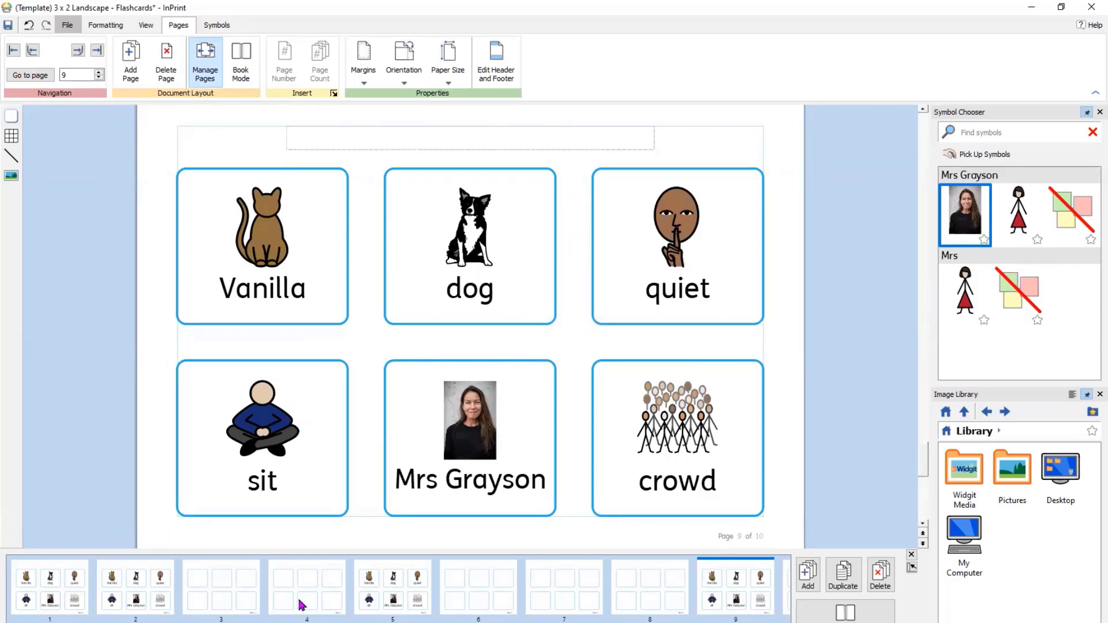
{"action": "left_click_drag", "start_coordinate": [299, 605], "coordinate": [148, 619]}
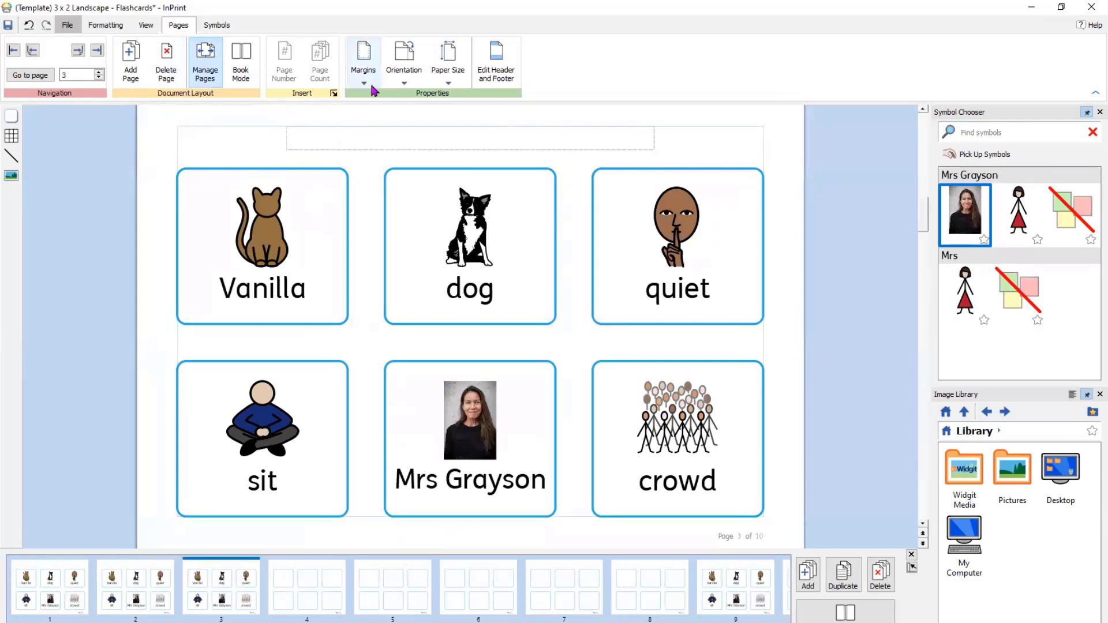
- Review the margin, orientation and paper size options available for the flashcard document
{"action": "left_click", "coordinate": [369, 69]}
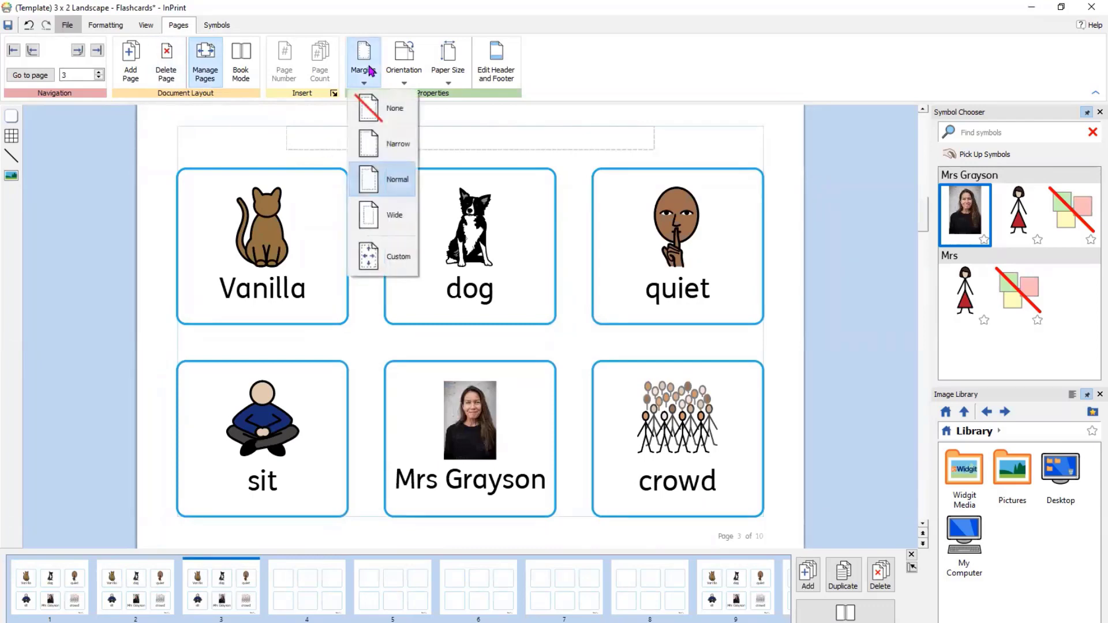
{"action": "left_click", "coordinate": [405, 68]}
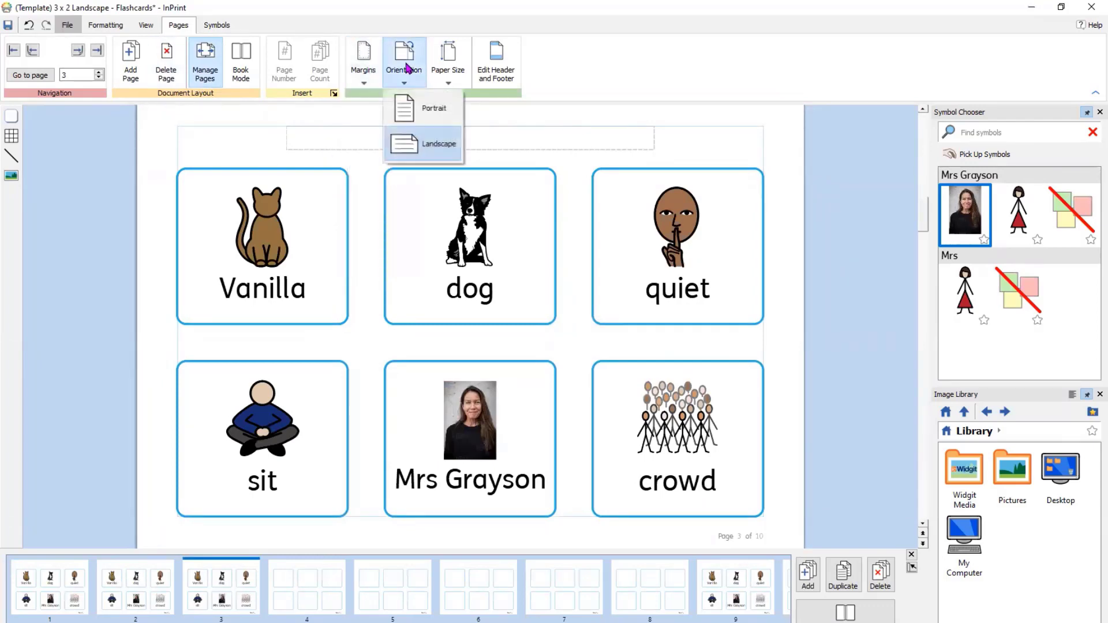
{"action": "left_click", "coordinate": [449, 67]}
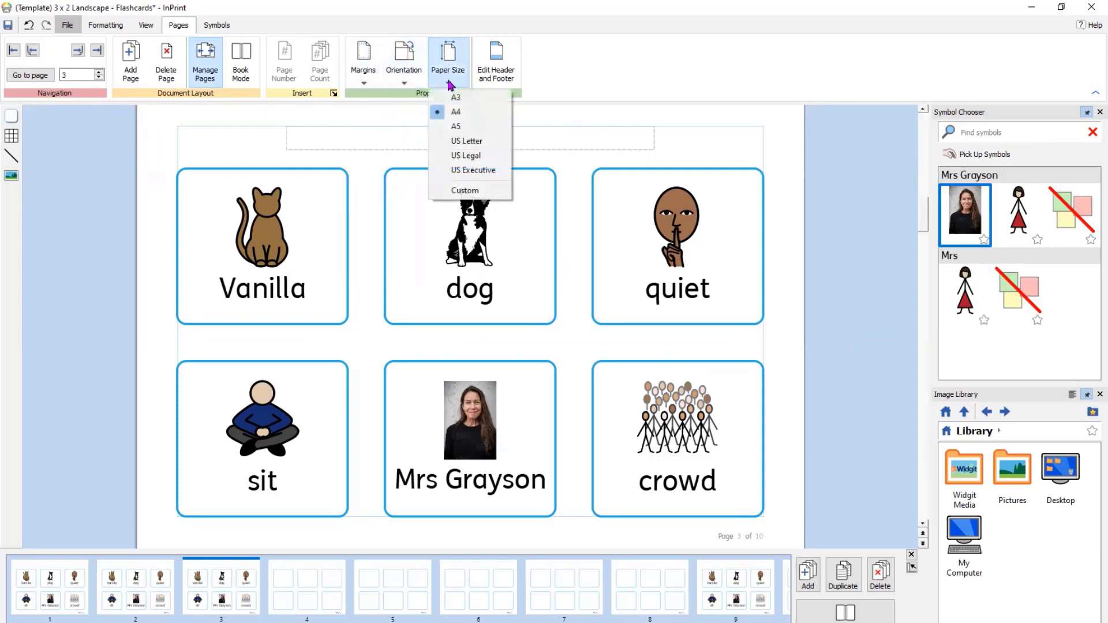
- Open header and footer editing, look over its options, and close it without making changes
{"action": "left_click", "coordinate": [498, 65]}
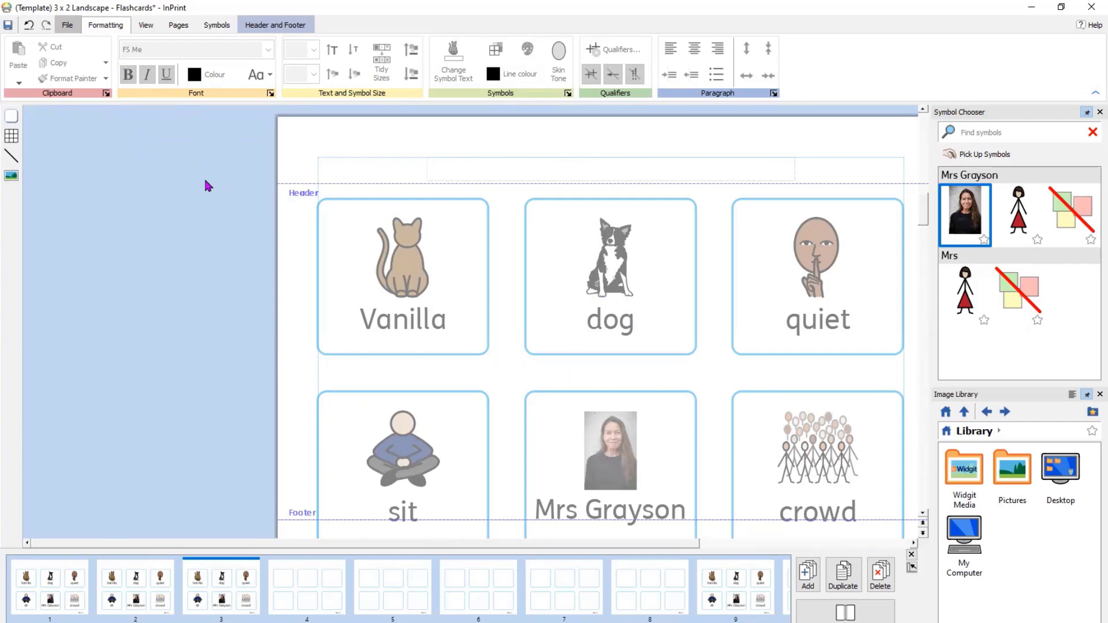
{"action": "left_click", "coordinate": [272, 26]}
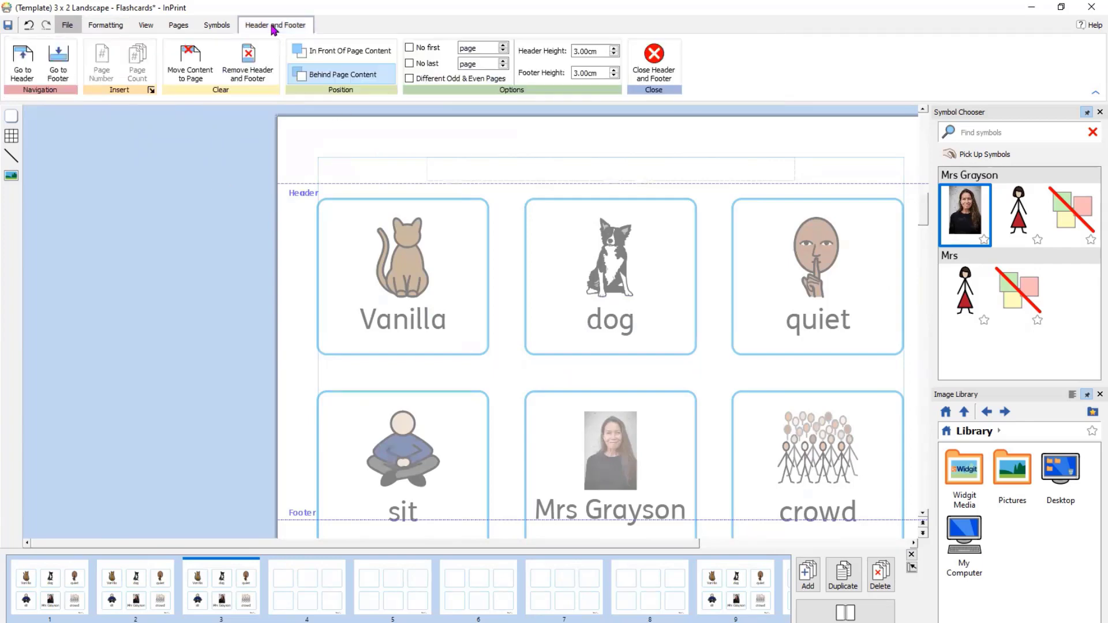
{"action": "left_click", "coordinate": [654, 58]}
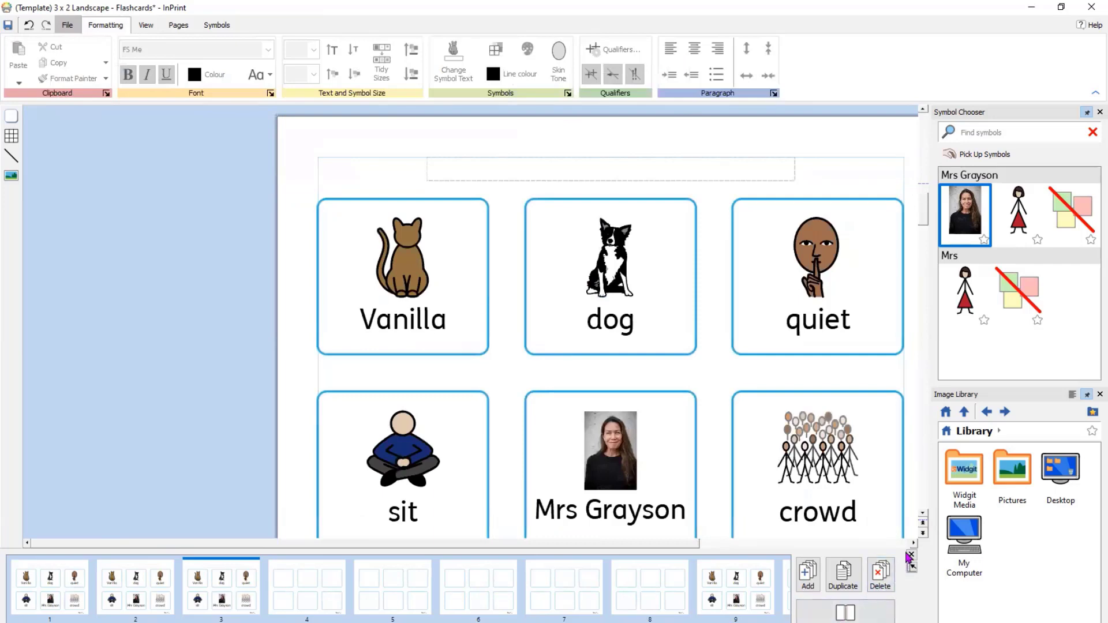
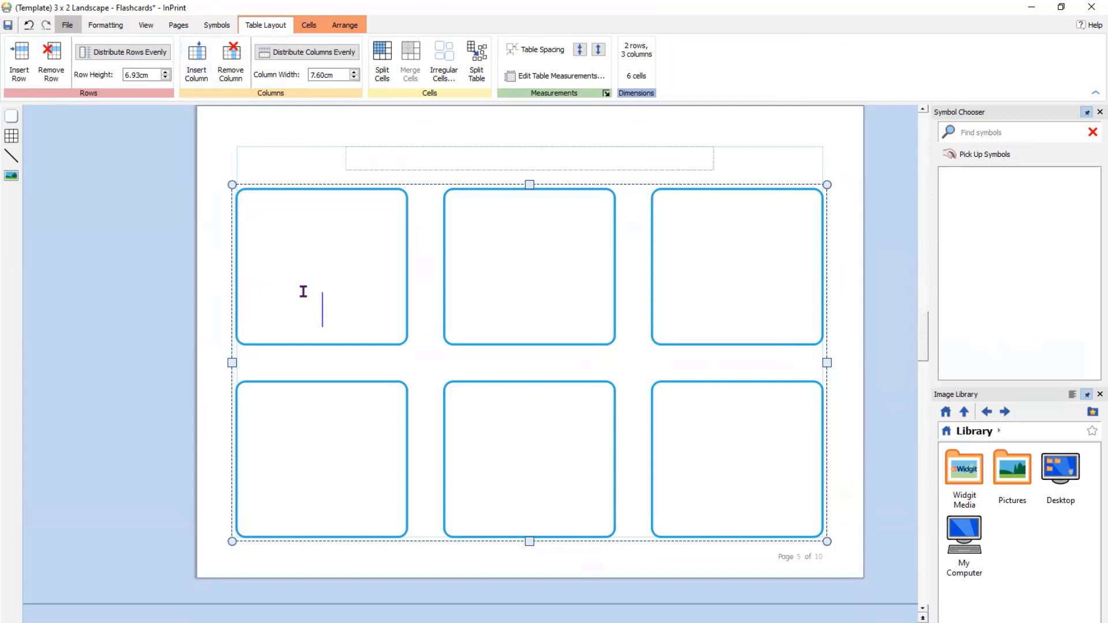
- Insert a column to the left of the first column in the empty flashcard table on page 5
{"action": "left_click", "coordinate": [195, 62]}
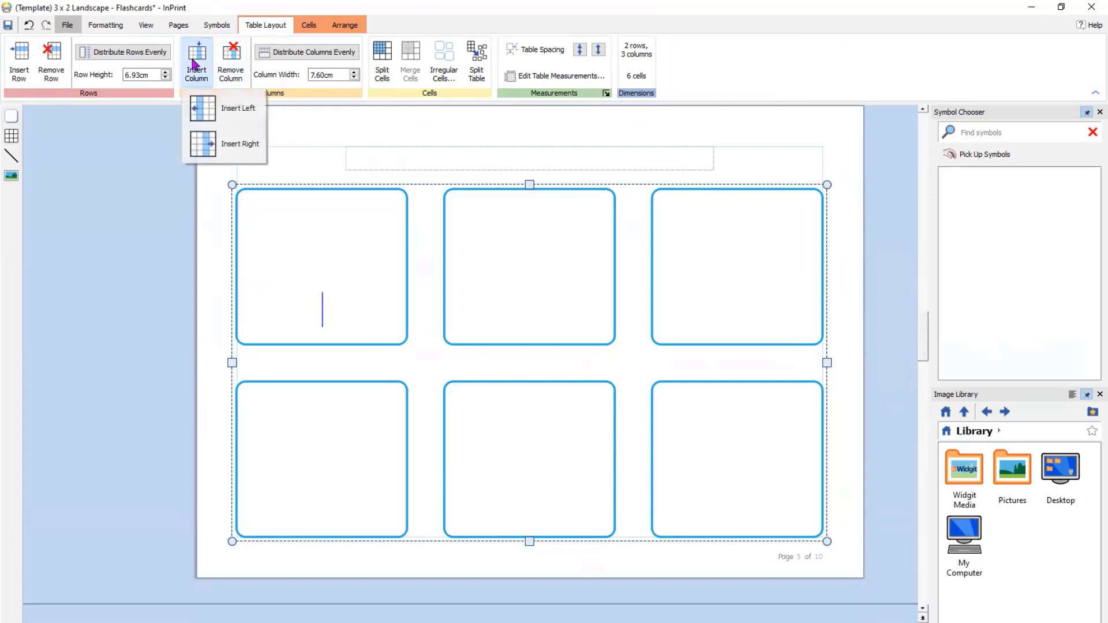
{"action": "left_click", "coordinate": [224, 115]}
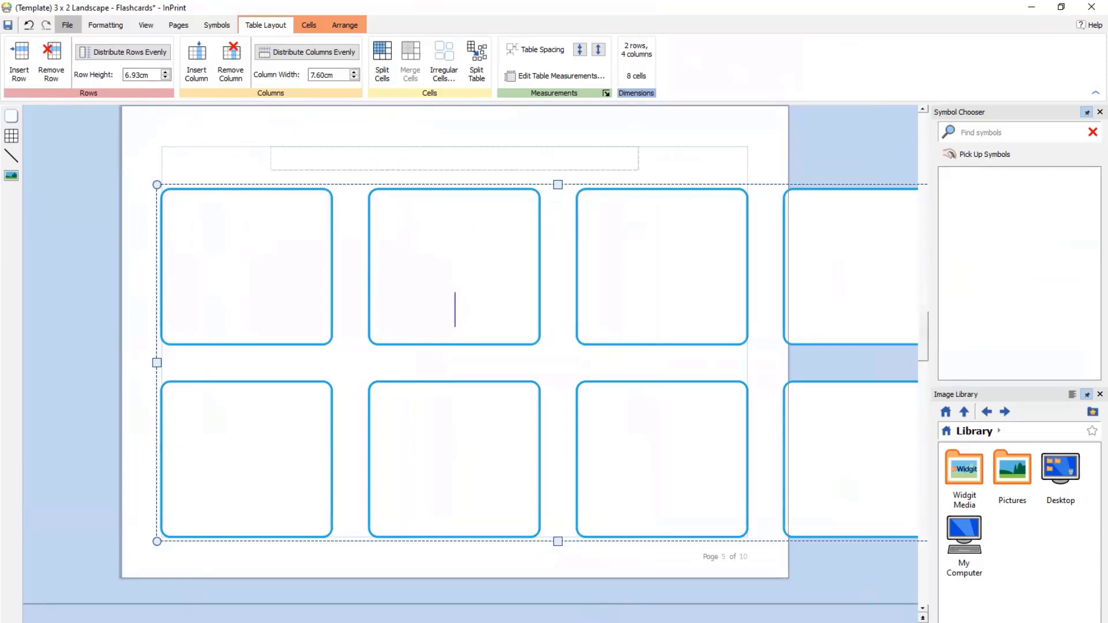
{"action": "scroll", "coordinate": [863, 605], "scroll_direction": "right", "scroll_amount": 5}
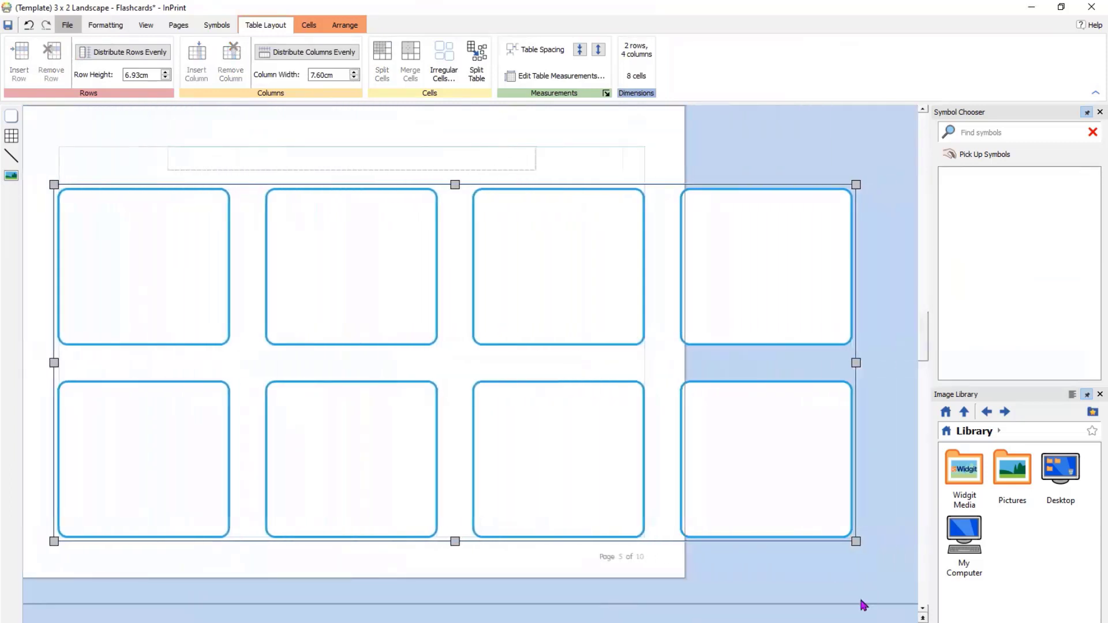
- Insert a row below the first row of the page 5 table, resizing the table to fit within the page margins
{"action": "left_click_drag", "start_coordinate": [854, 362], "coordinate": [642, 350]}
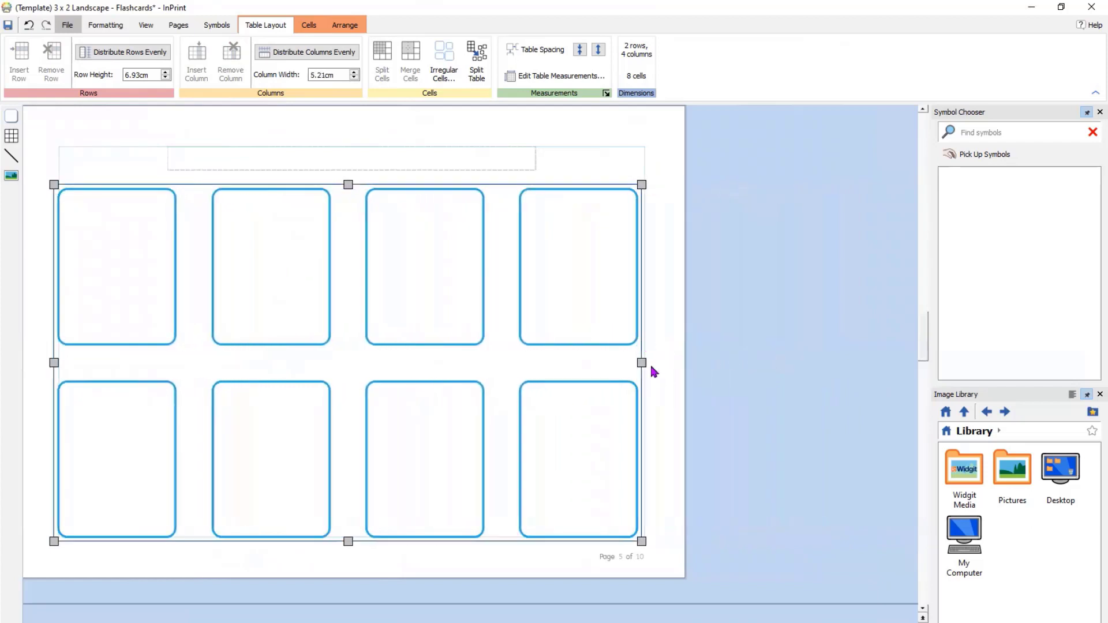
{"action": "left_click", "coordinate": [147, 283]}
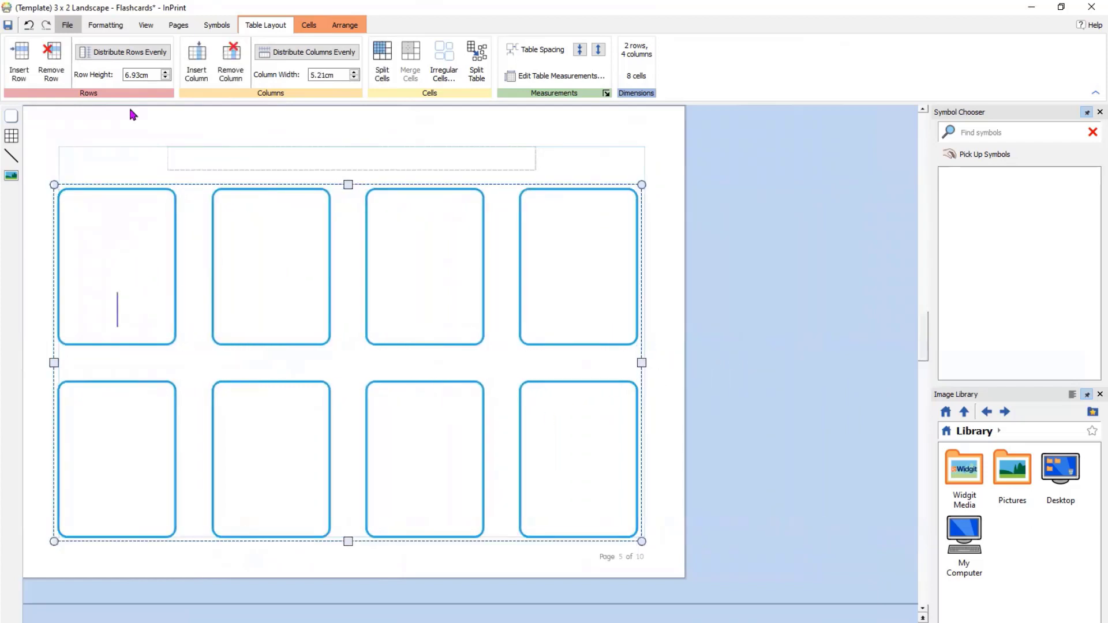
{"action": "left_click", "coordinate": [22, 60]}
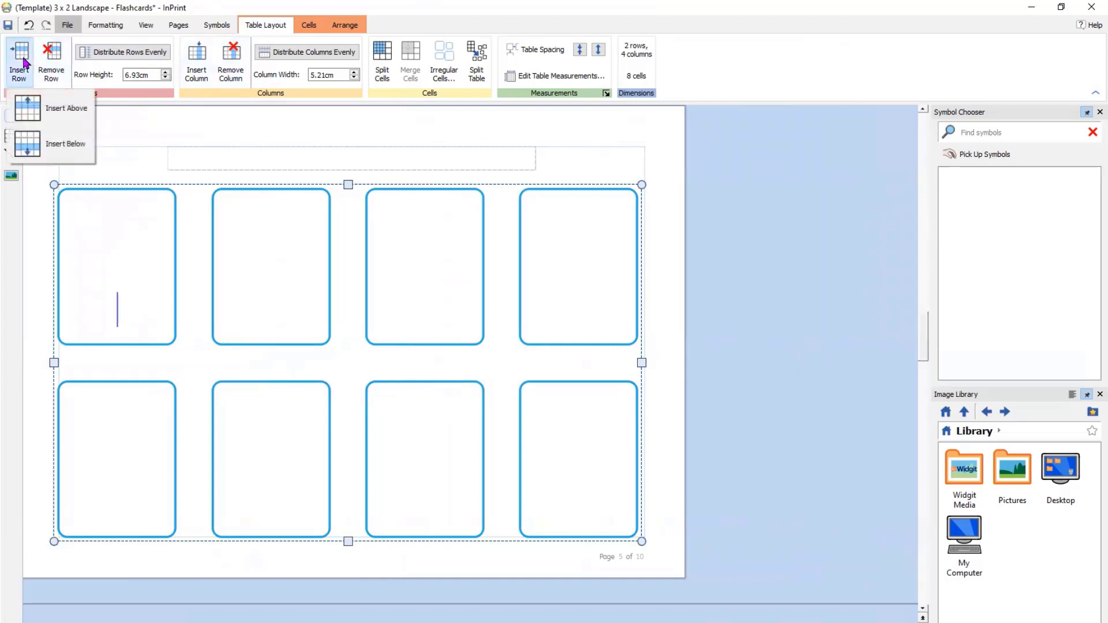
{"action": "left_click", "coordinate": [32, 145]}
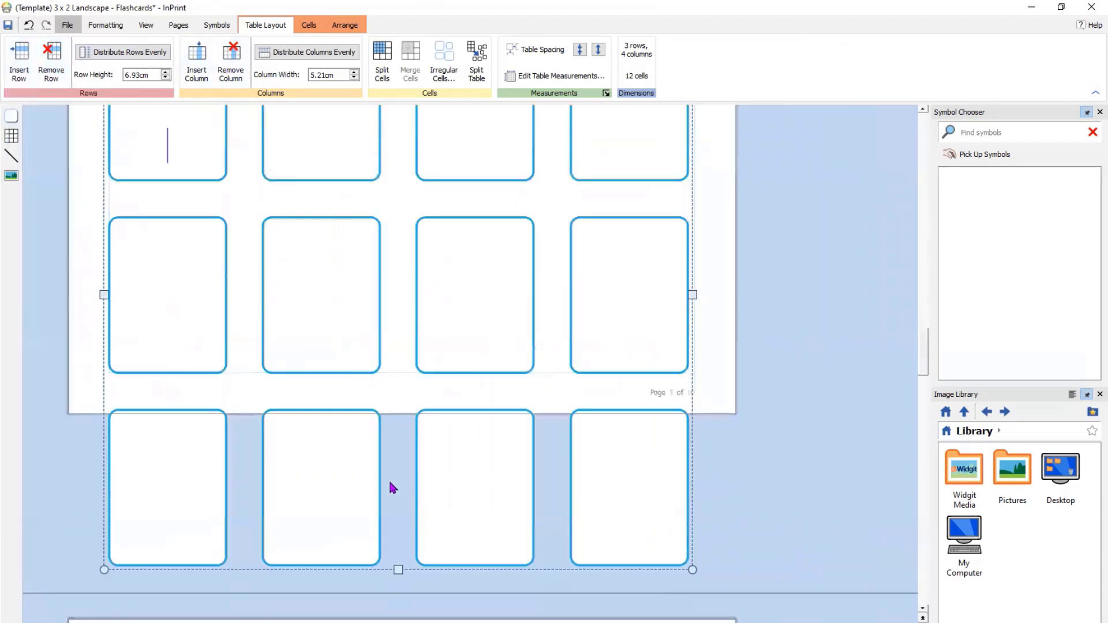
{"action": "left_click_drag", "start_coordinate": [398, 570], "coordinate": [403, 371]}
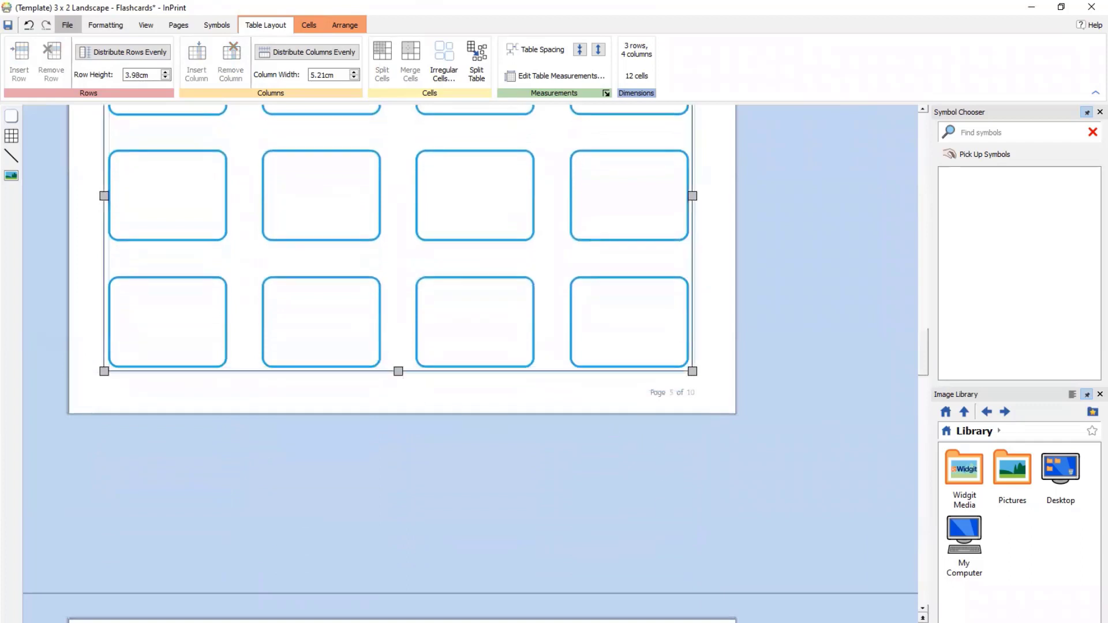
{"action": "scroll", "coordinate": [799, 462], "scroll_direction": "up", "scroll_amount": 3}
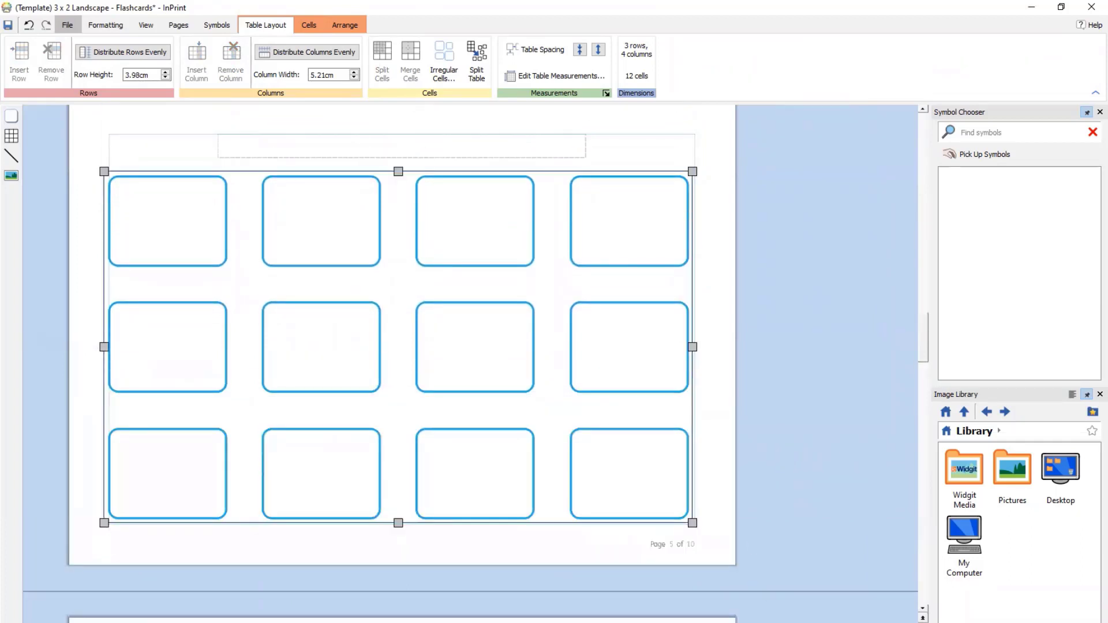
- Merge the four cells of the table's top row into one wide cell
{"action": "mouse_move", "coordinate": [694, 620]}
{"action": "left_click", "coordinate": [168, 229]}
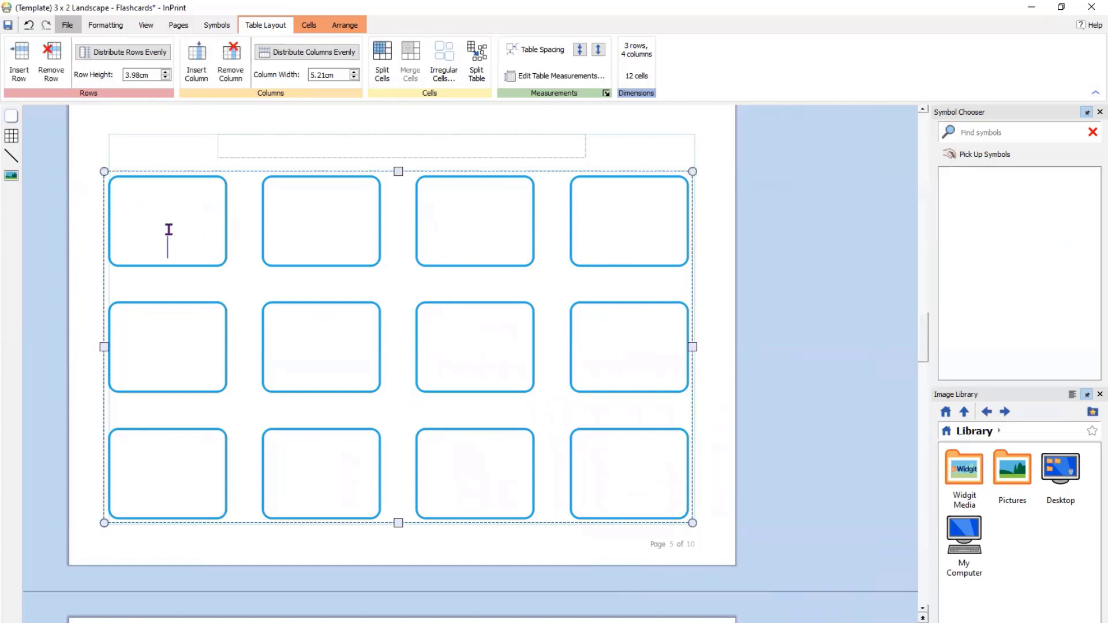
{"action": "key", "text": "Escape"}
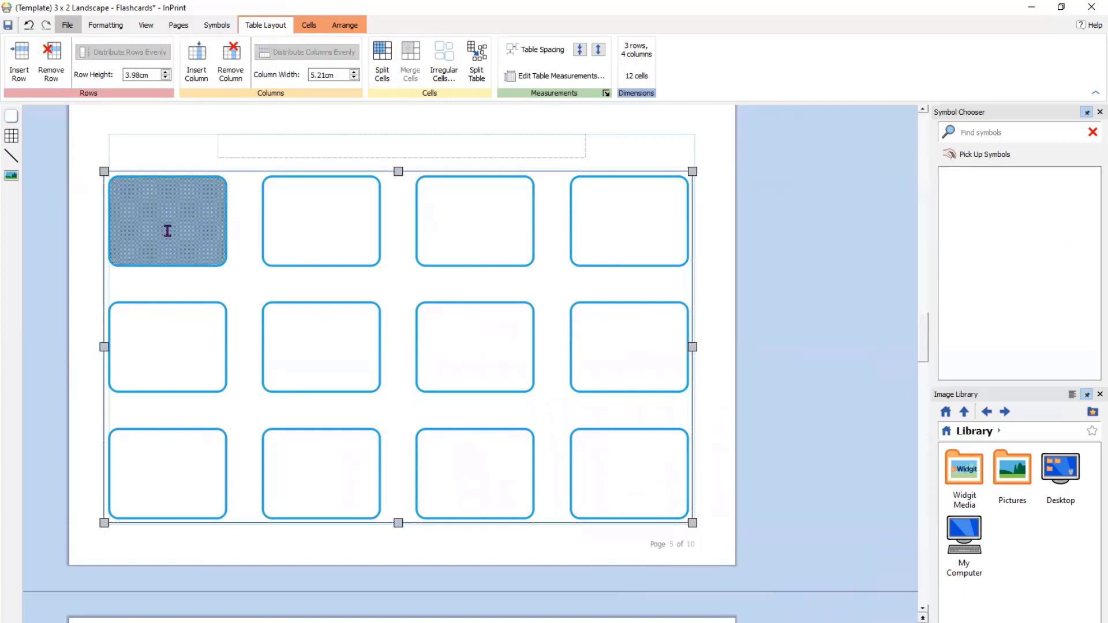
{"action": "left_click", "coordinate": [291, 230], "text": "shift"}
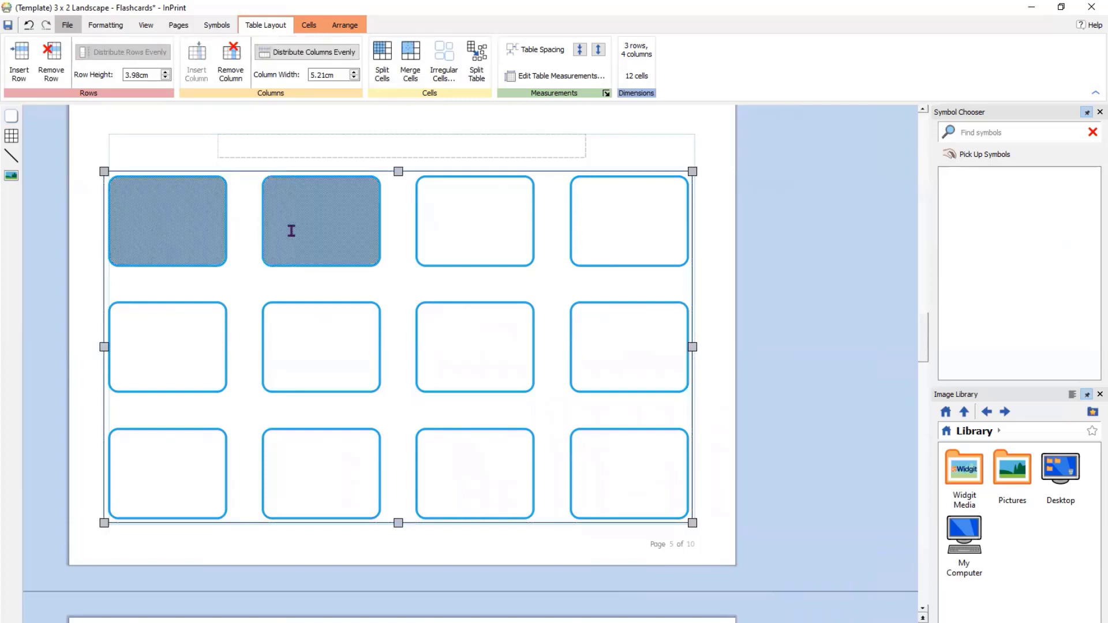
{"action": "left_click", "coordinate": [450, 237], "text": "shift"}
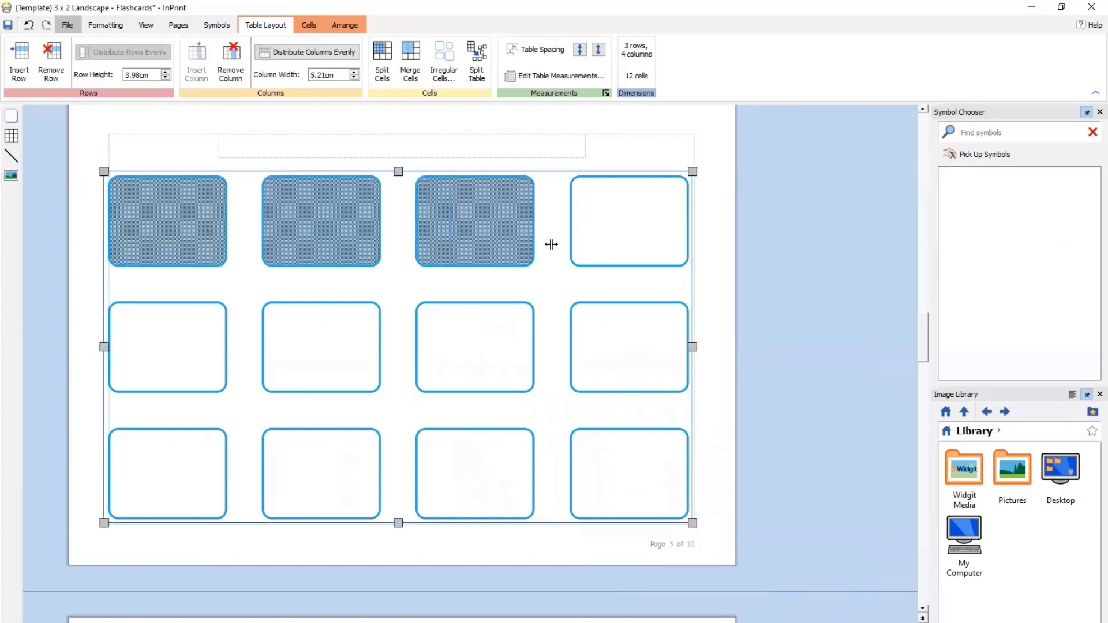
{"action": "left_click", "coordinate": [600, 234], "text": "shift"}
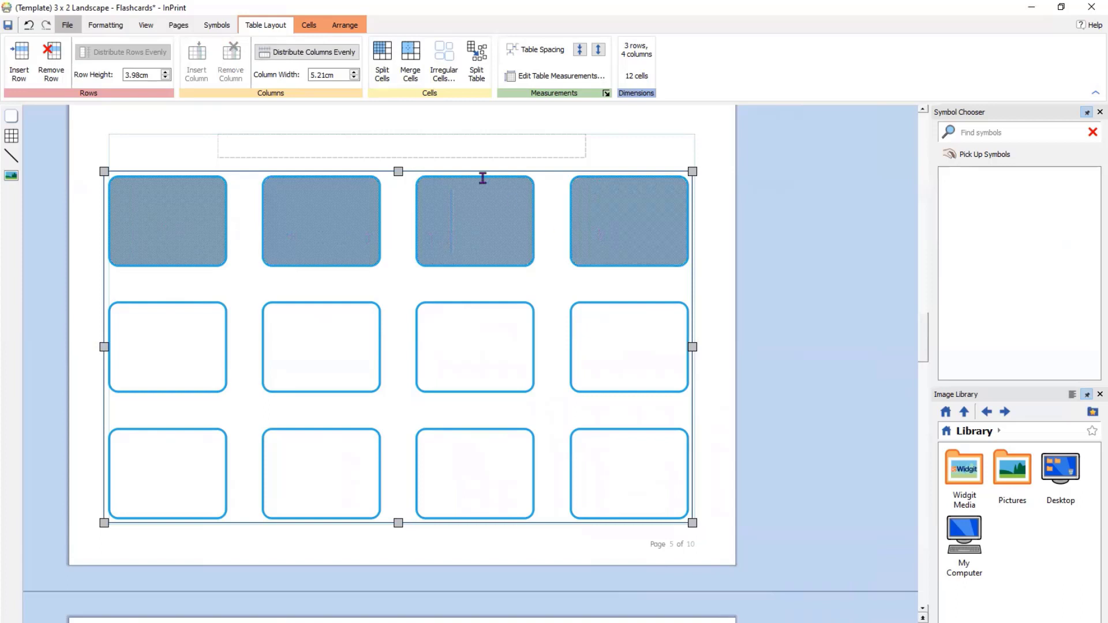
{"action": "left_click", "coordinate": [411, 60]}
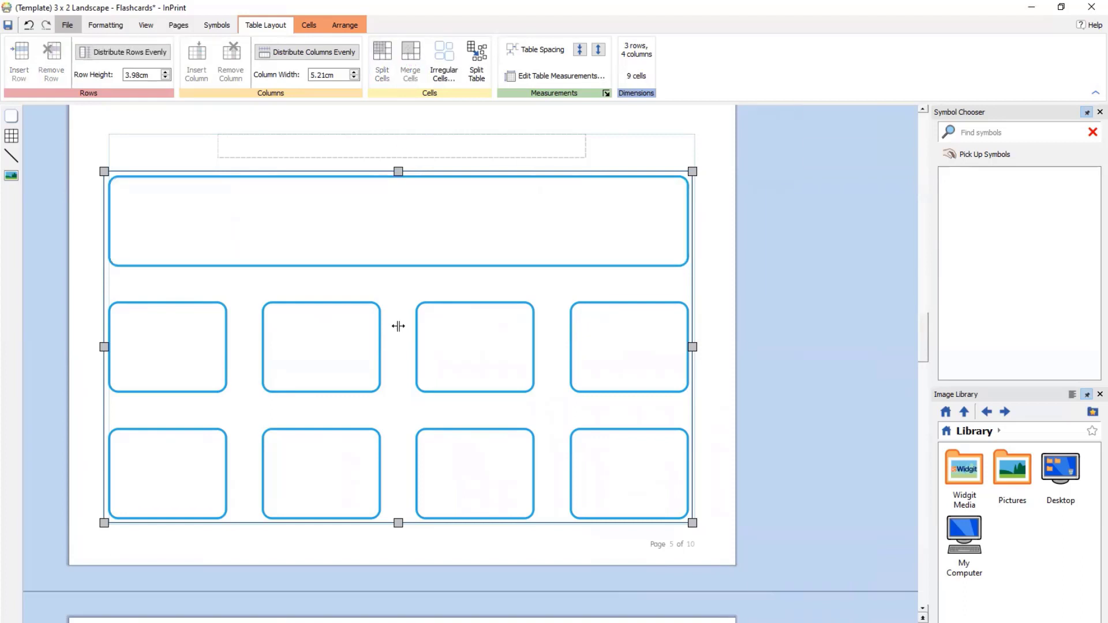
- Split the first cell of the second row horizontally into two cells
{"action": "left_click", "coordinate": [201, 349]}
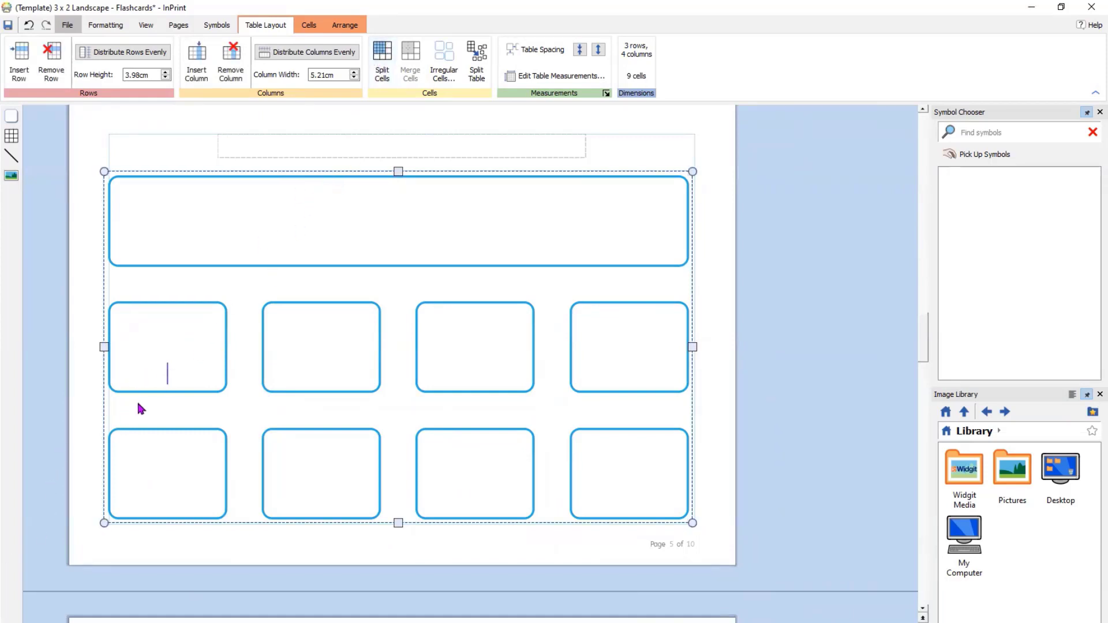
{"action": "left_click", "coordinate": [381, 65]}
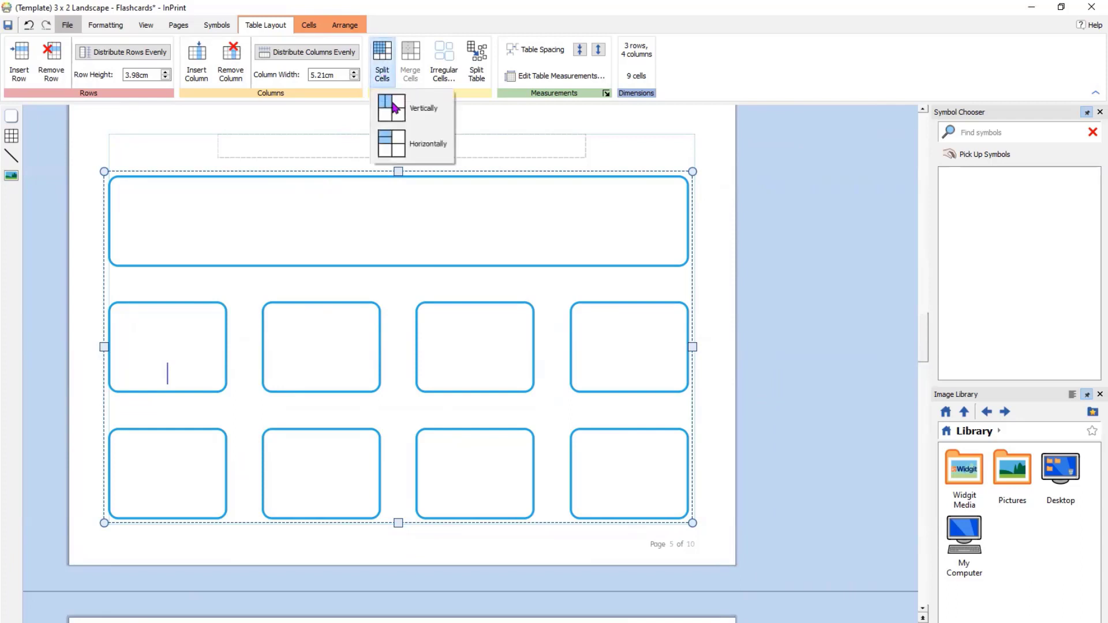
{"action": "left_click", "coordinate": [391, 150]}
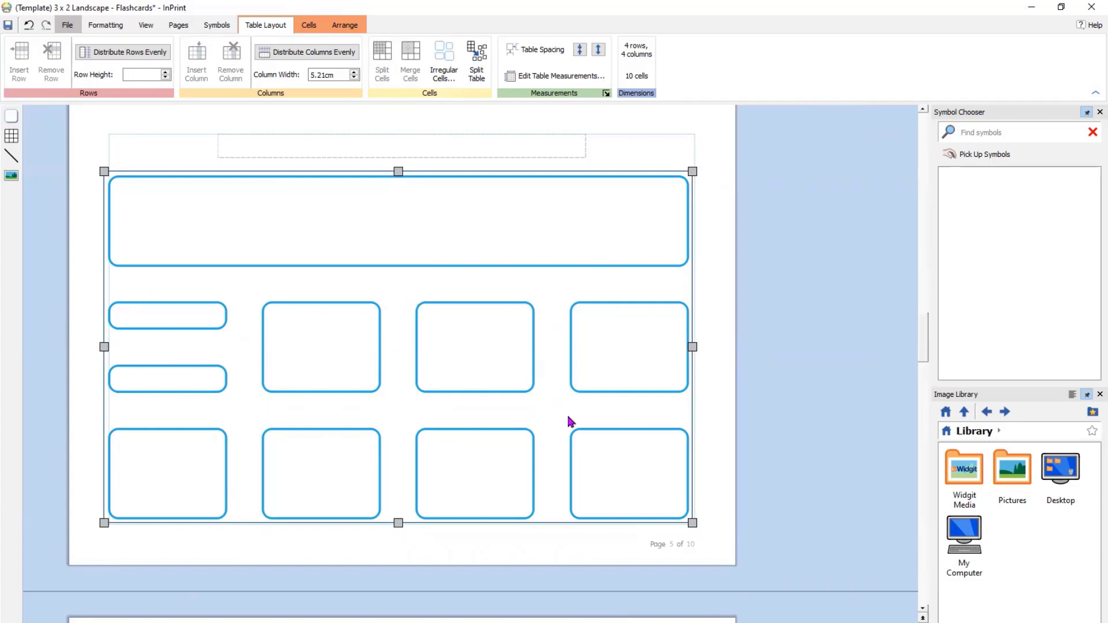
- Reduce the table spacing to a narrow gap between cells and enlarge the table to fill the area within the page margins
{"action": "left_click", "coordinate": [579, 50]}
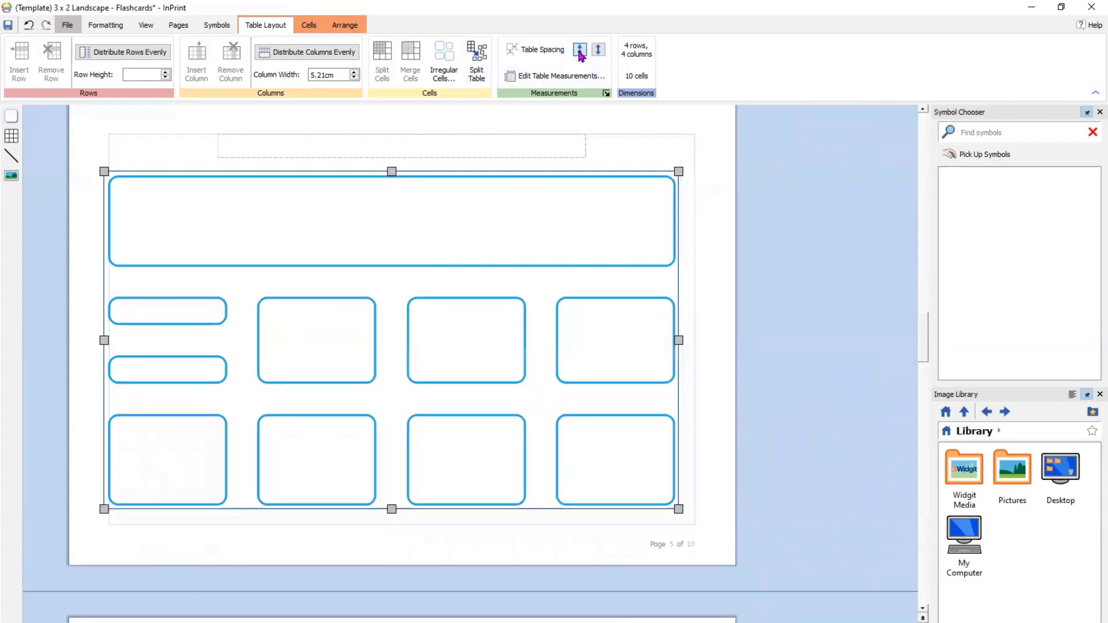
{"action": "left_click", "coordinate": [580, 51]}
{"action": "left_click", "coordinate": [579, 50]}
{"action": "left_click", "coordinate": [579, 51]}
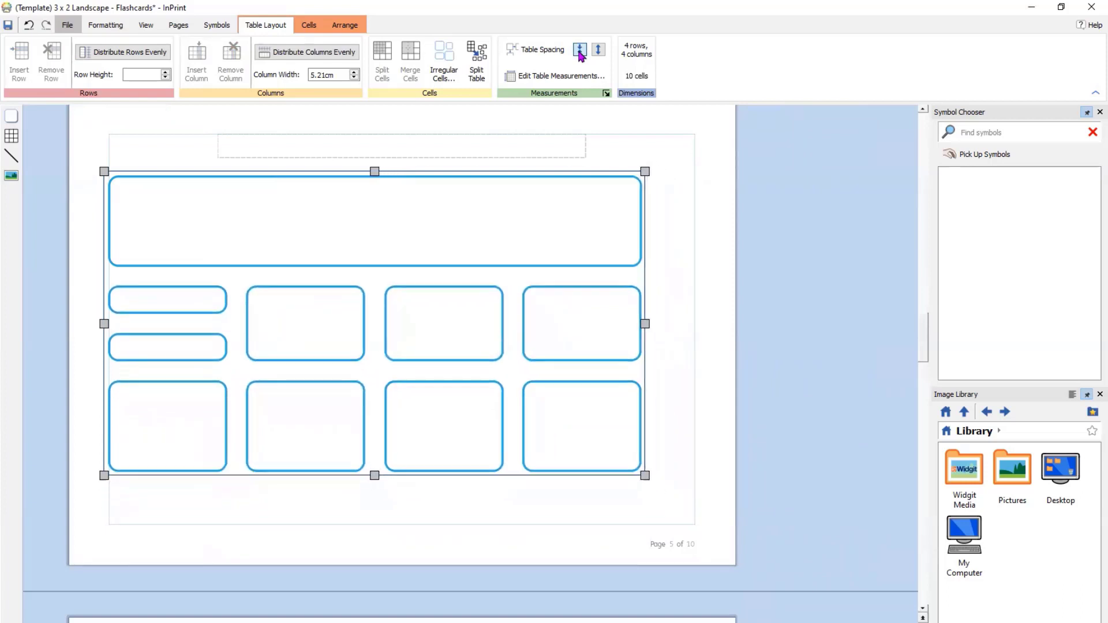
{"action": "left_click", "coordinate": [579, 51]}
{"action": "left_click", "coordinate": [580, 51]}
{"action": "left_click", "coordinate": [579, 51]}
{"action": "left_click", "coordinate": [579, 51]}
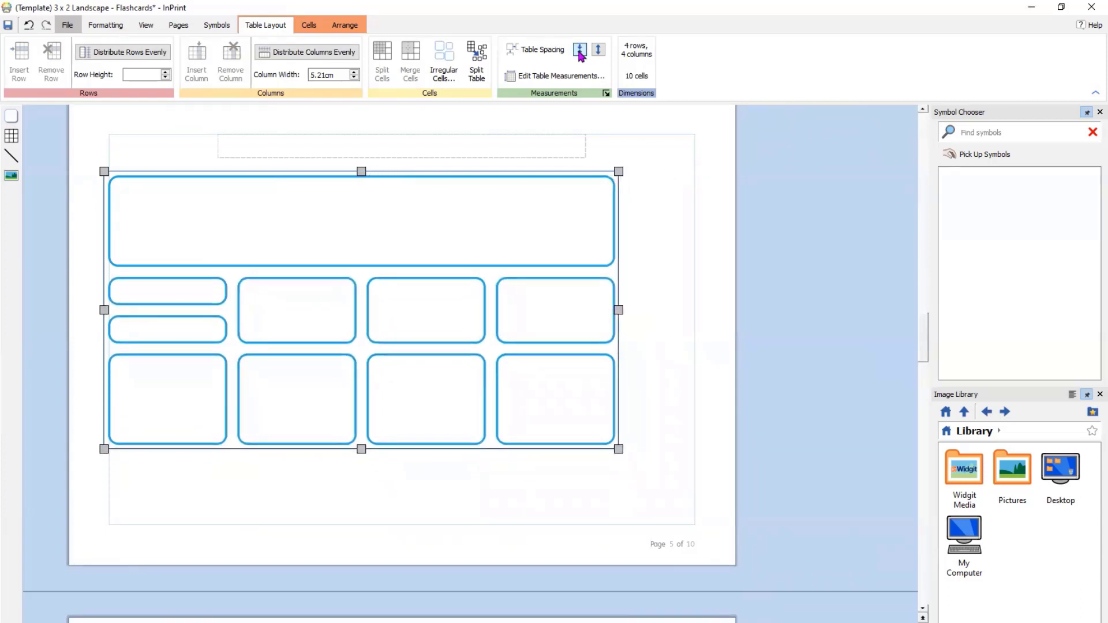
{"action": "left_click", "coordinate": [579, 51]}
{"action": "left_click", "coordinate": [579, 51]}
{"action": "left_click", "coordinate": [579, 51]}
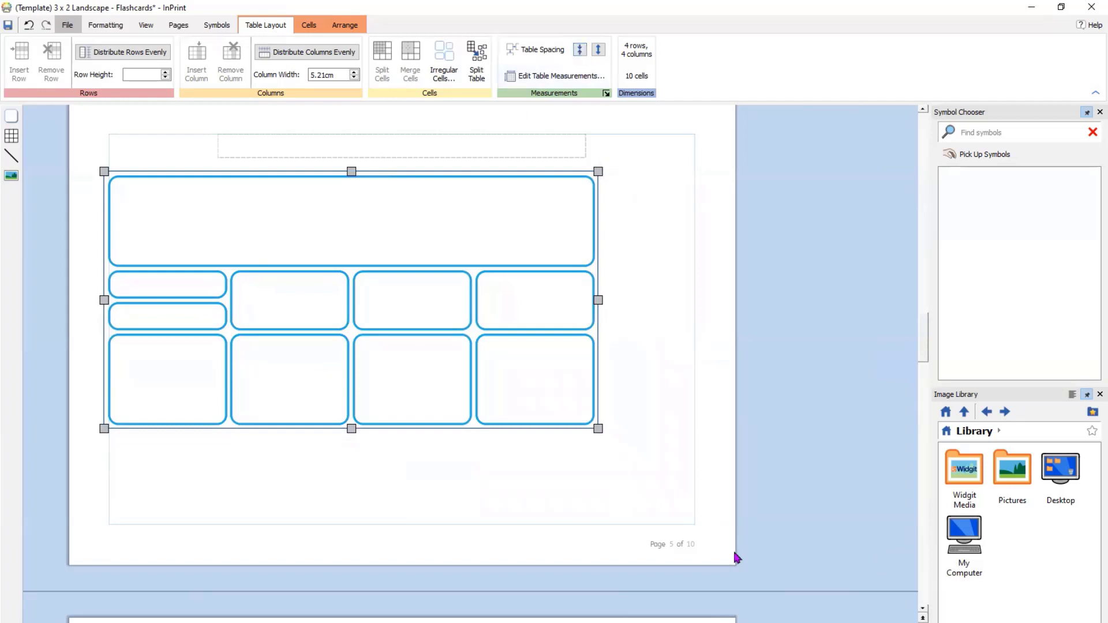
{"action": "left_click_drag", "start_coordinate": [598, 429], "coordinate": [692, 527]}
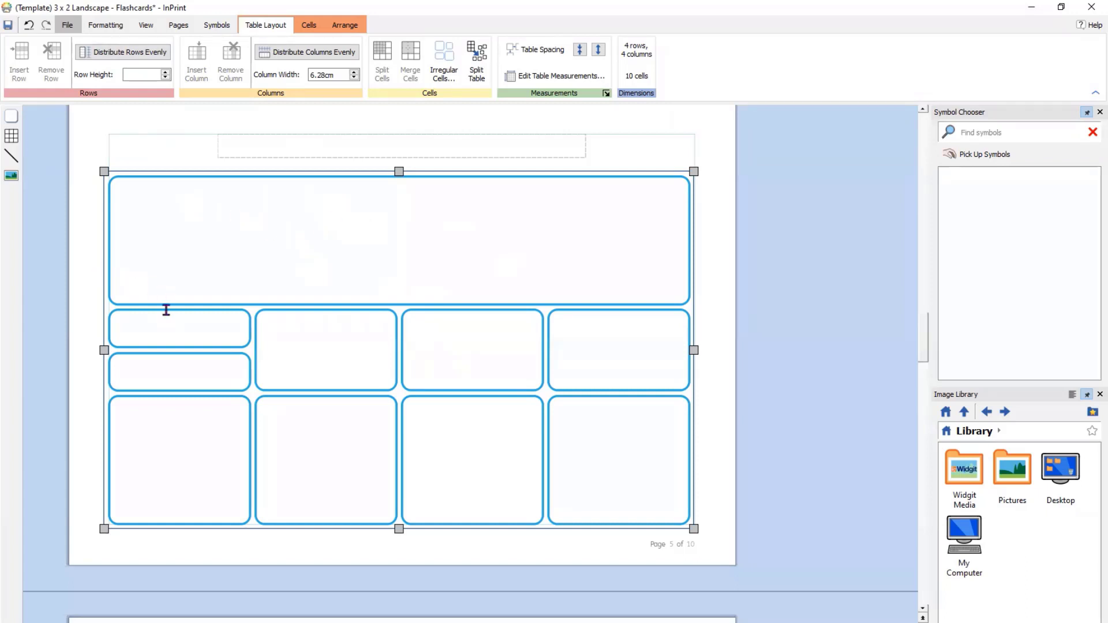
- Enable the restricted symbols for Drug and Substance Misuse, Human Reproduction, Psychiatry and Explicit Symbols in the symbol settings
{"action": "left_click", "coordinate": [216, 26]}
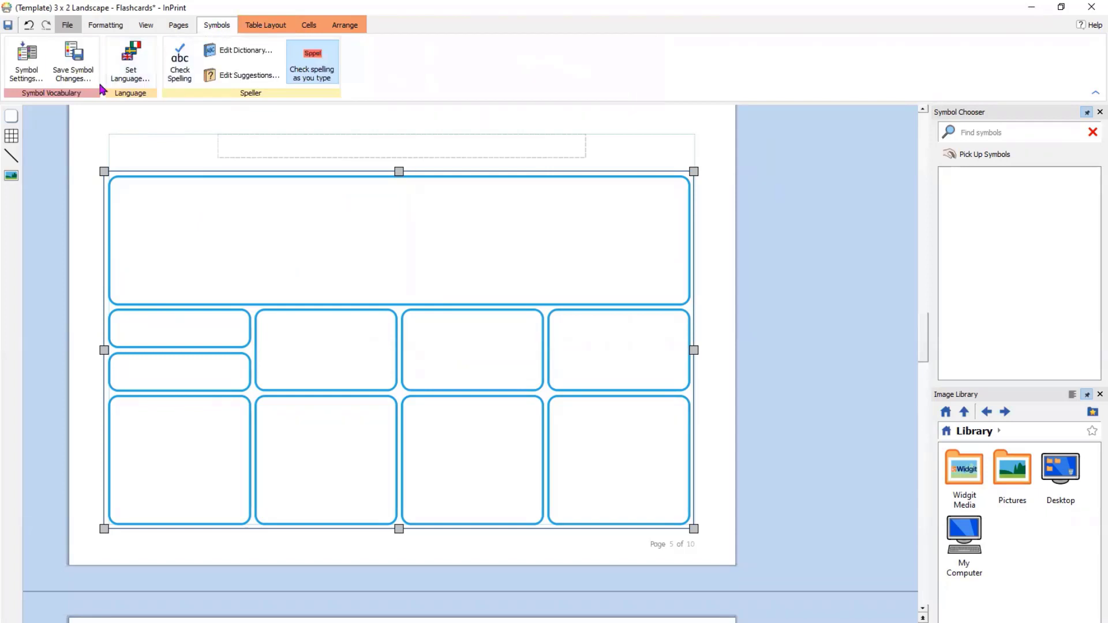
{"action": "left_click", "coordinate": [23, 75]}
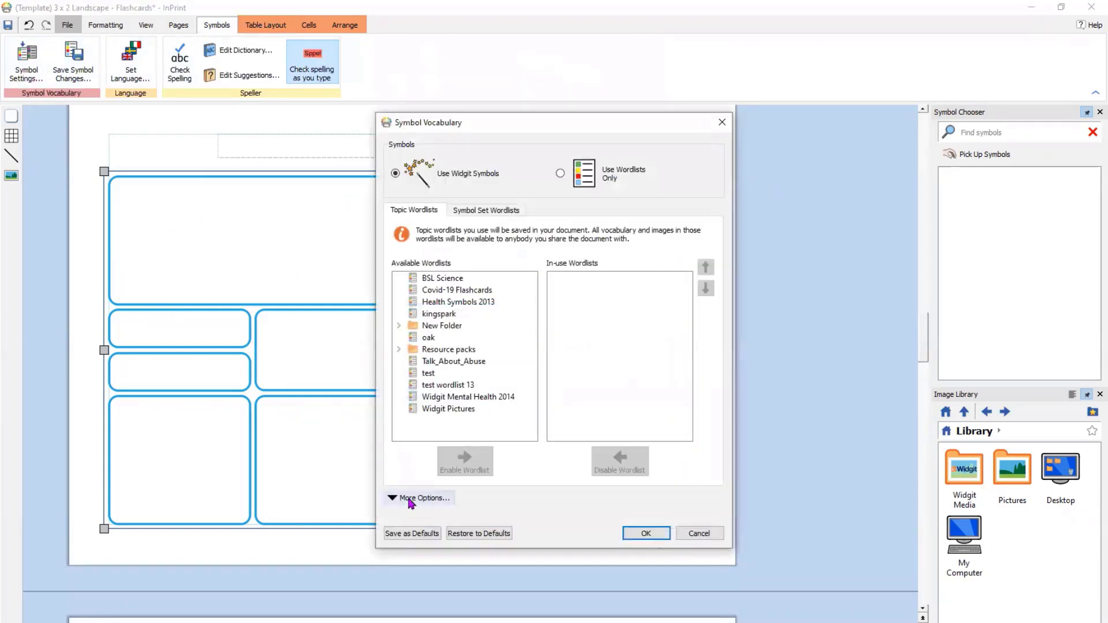
{"action": "left_click", "coordinate": [410, 499]}
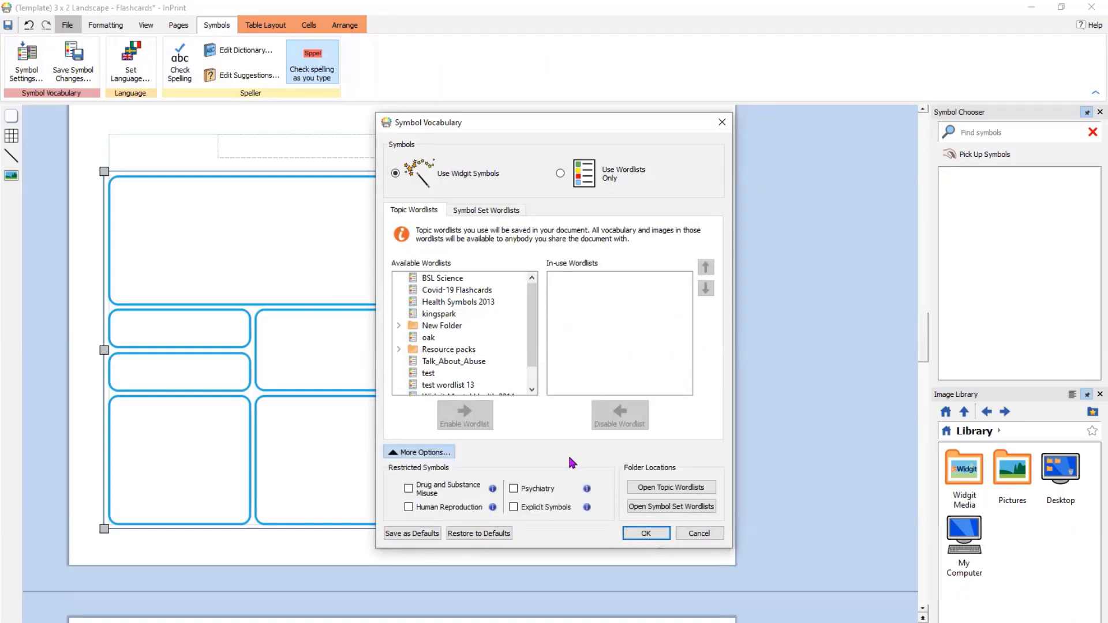
{"action": "left_click", "coordinate": [409, 489]}
{"action": "left_click", "coordinate": [408, 508]}
{"action": "left_click", "coordinate": [513, 489]}
{"action": "left_click", "coordinate": [646, 534]}
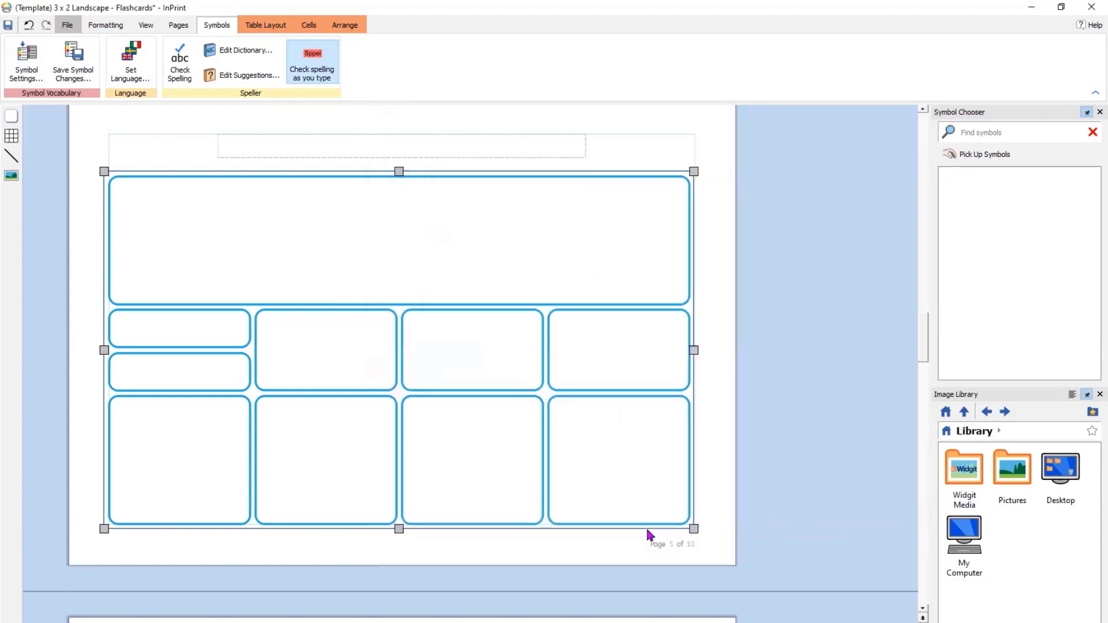
- Enter "poo" in the first cell of the bottom row and choose the side-view lower-body symbol for it
{"action": "left_click", "coordinate": [203, 483]}
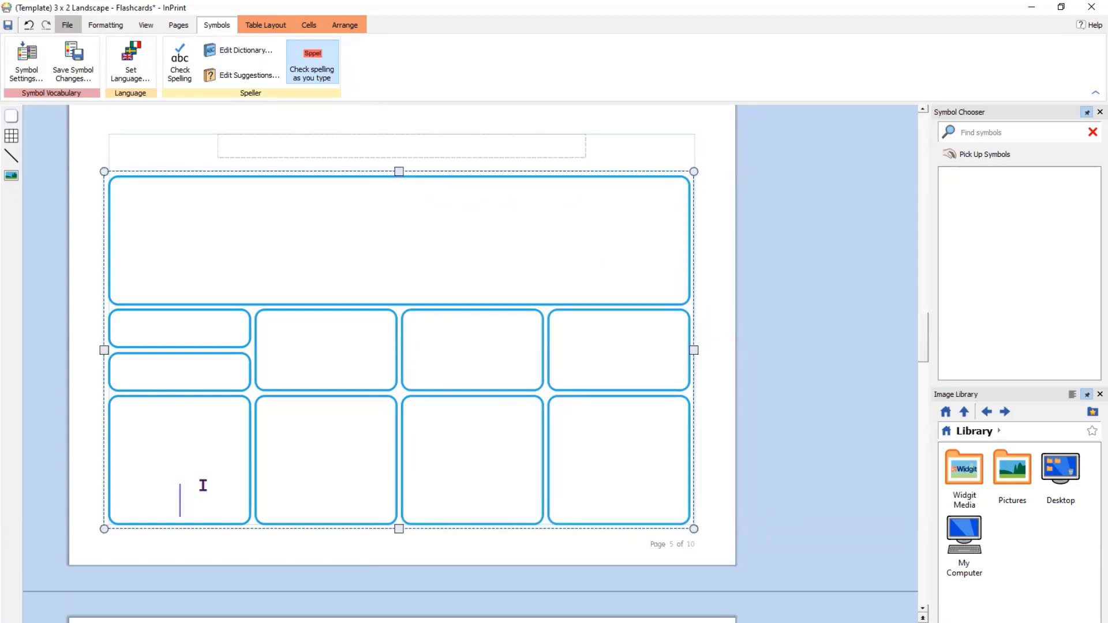
{"action": "type", "text": "p"}
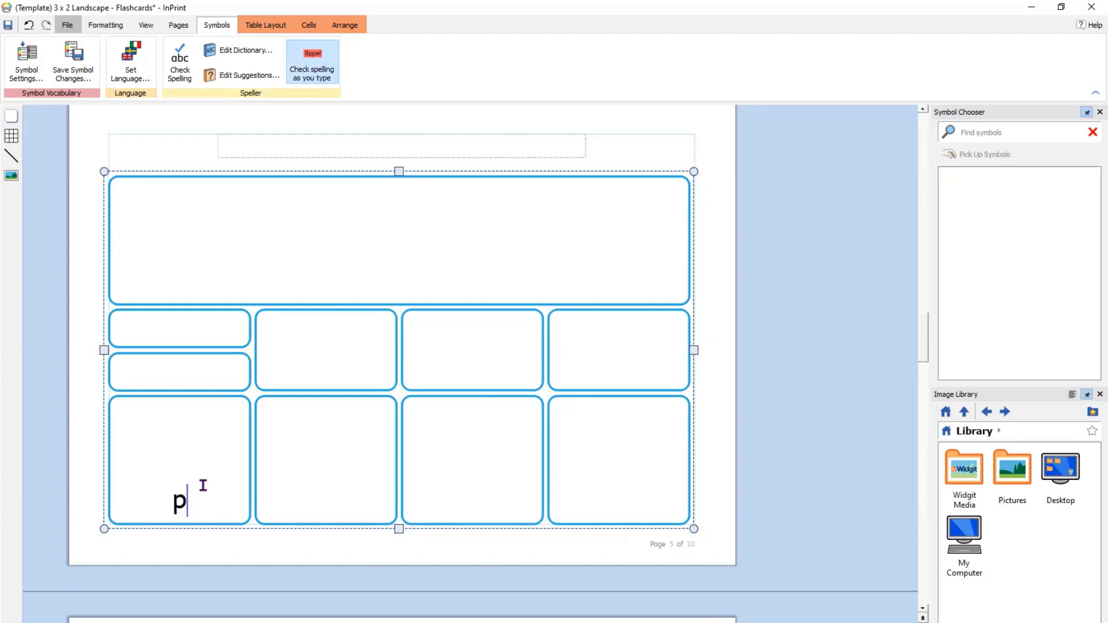
{"action": "type", "text": "oo"}
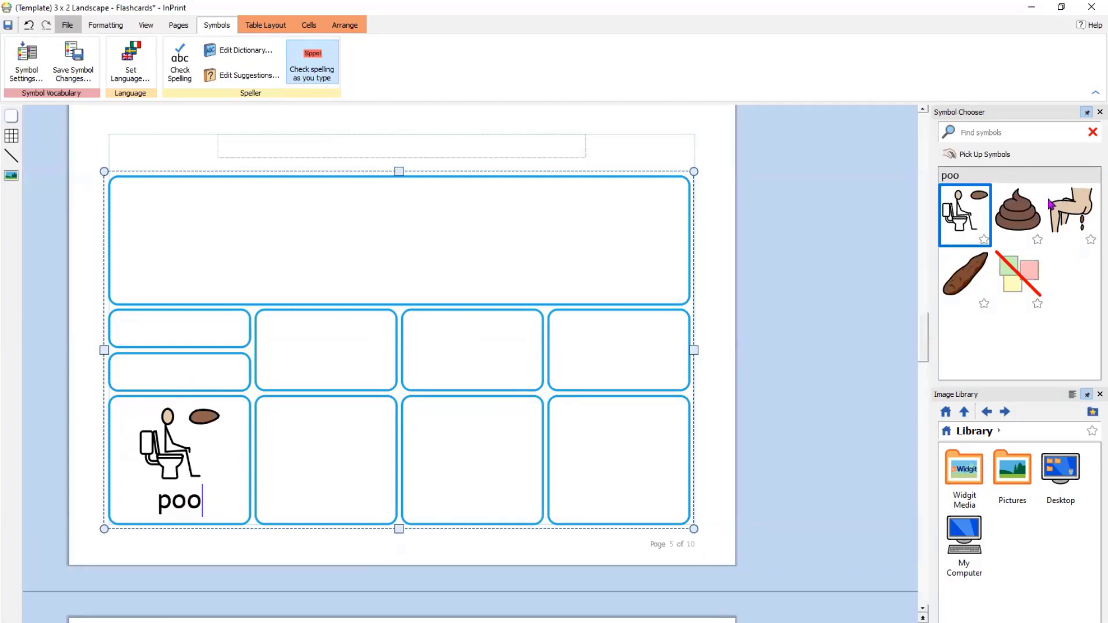
{"action": "left_click", "coordinate": [1073, 217]}
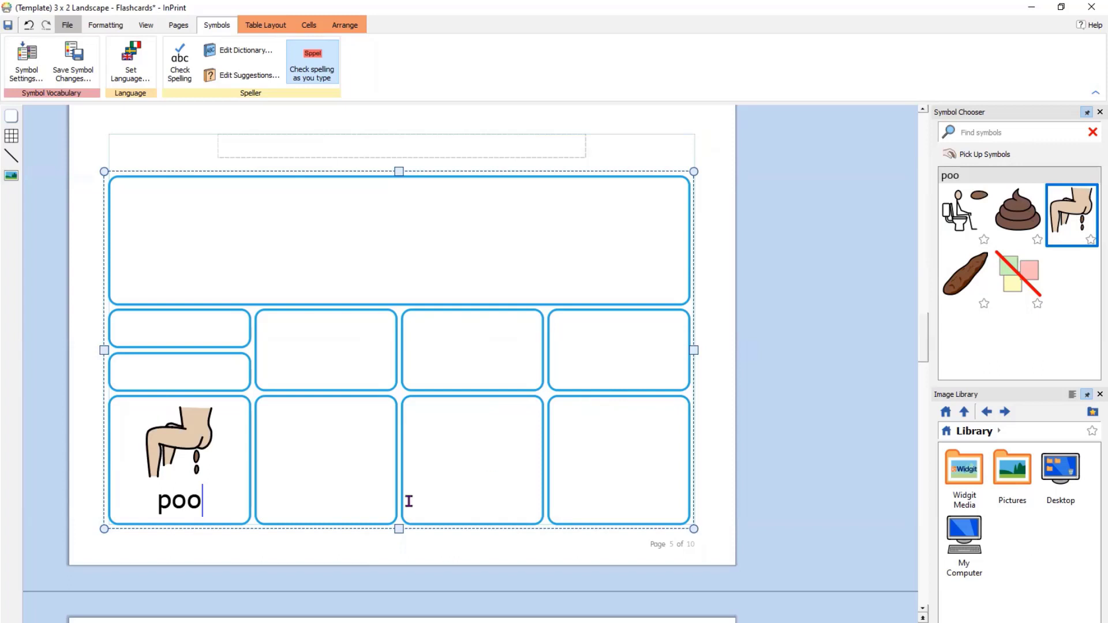
- Enter "breasts" in the second cell of the bottom row
{"action": "left_click", "coordinate": [307, 505]}
{"action": "type", "text": "breast"}
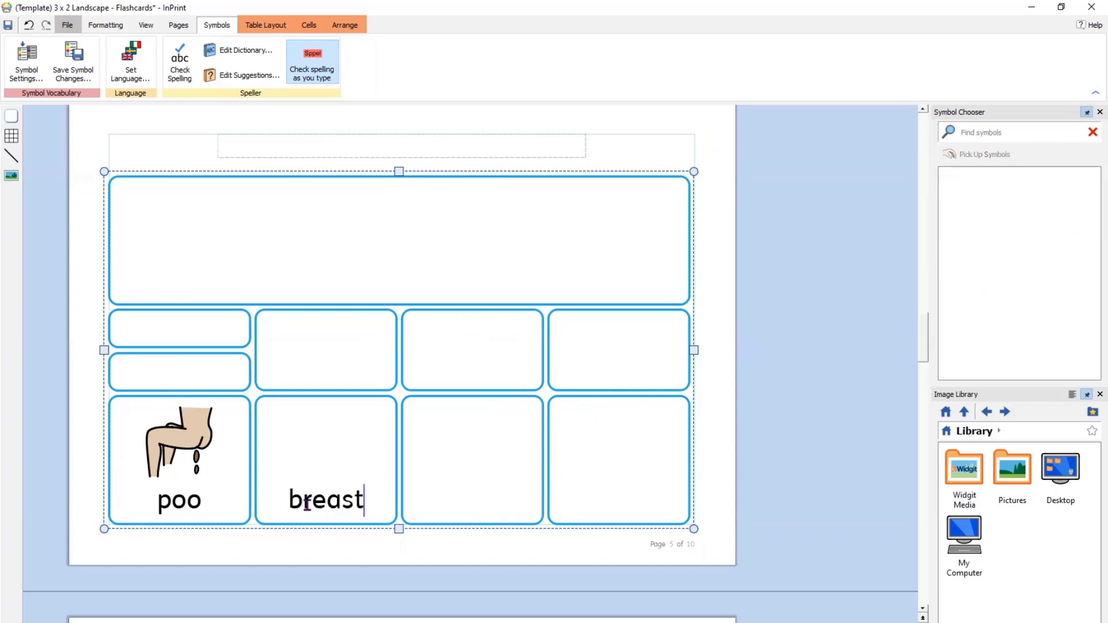
{"action": "type", "text": "s"}
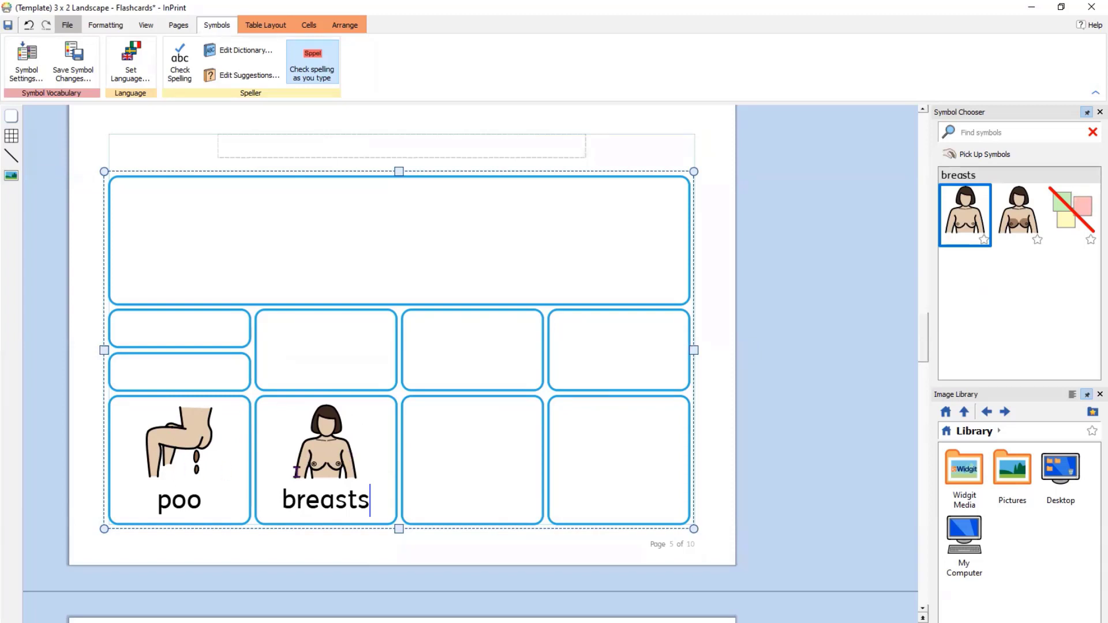
- Delete the words and symbols from the first two cells of the bottom row
{"action": "left_click_drag", "start_coordinate": [149, 508], "coordinate": [372, 505]}
{"action": "key", "text": "Delete"}
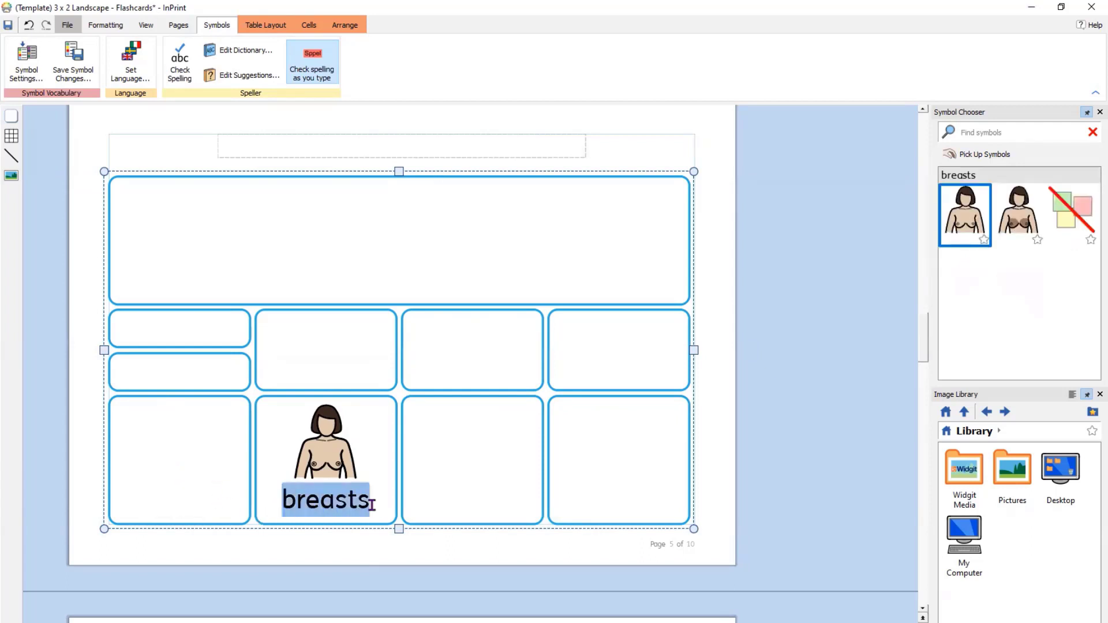
{"action": "key", "text": "Delete"}
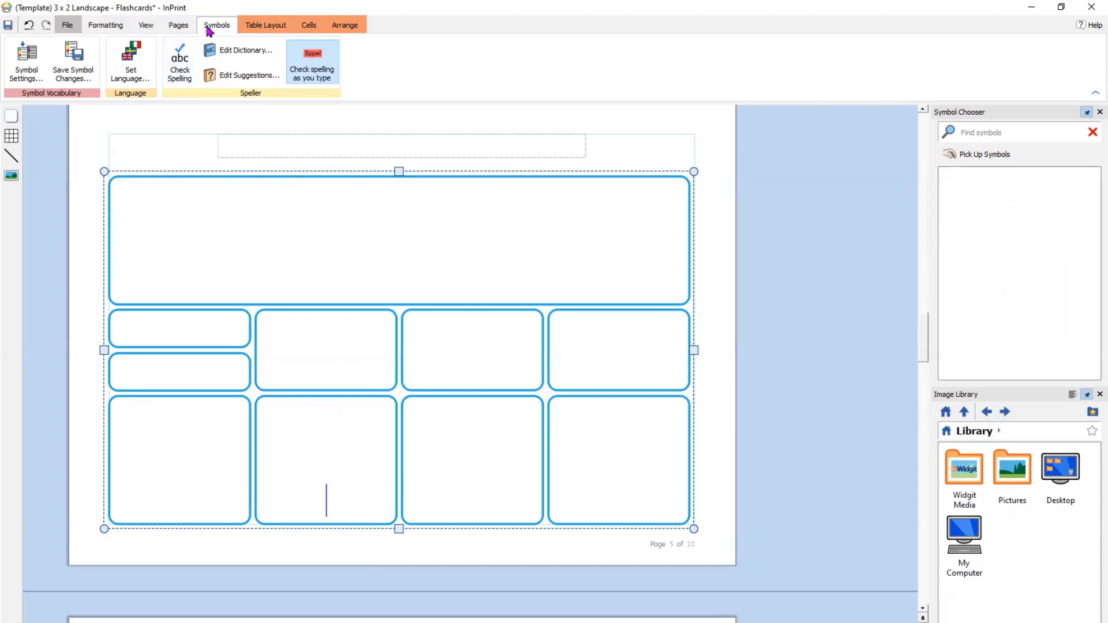
- Disable the restricted symbols for Drug and Substance Misuse, Human Reproduction, Psychiatry and Explicit Symbols in the symbol settings
{"action": "left_click", "coordinate": [27, 72]}
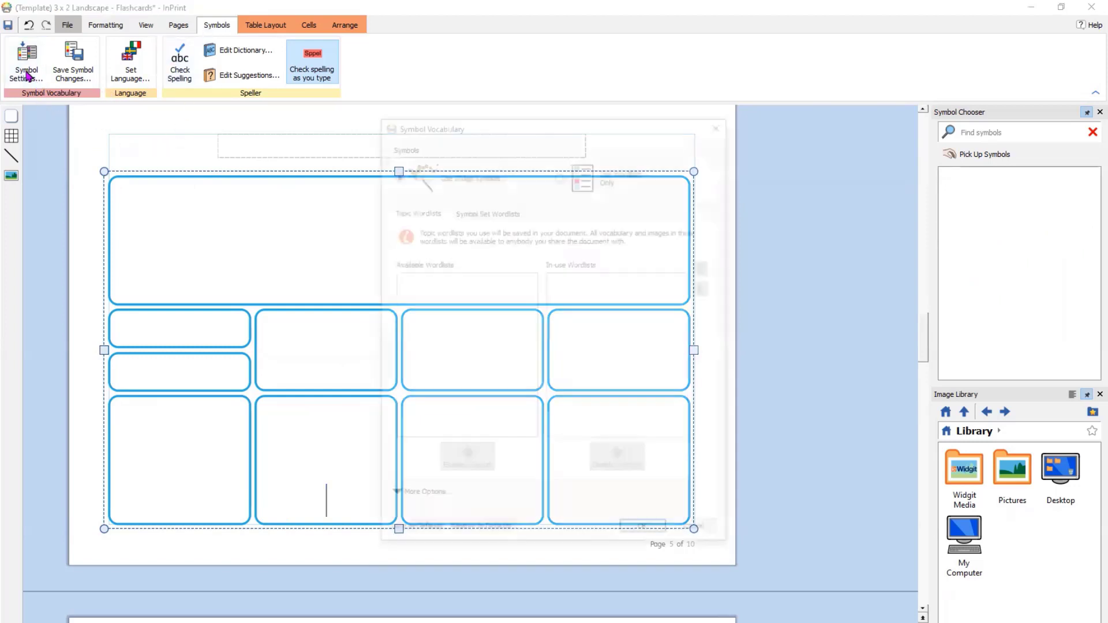
{"action": "left_click", "coordinate": [398, 497]}
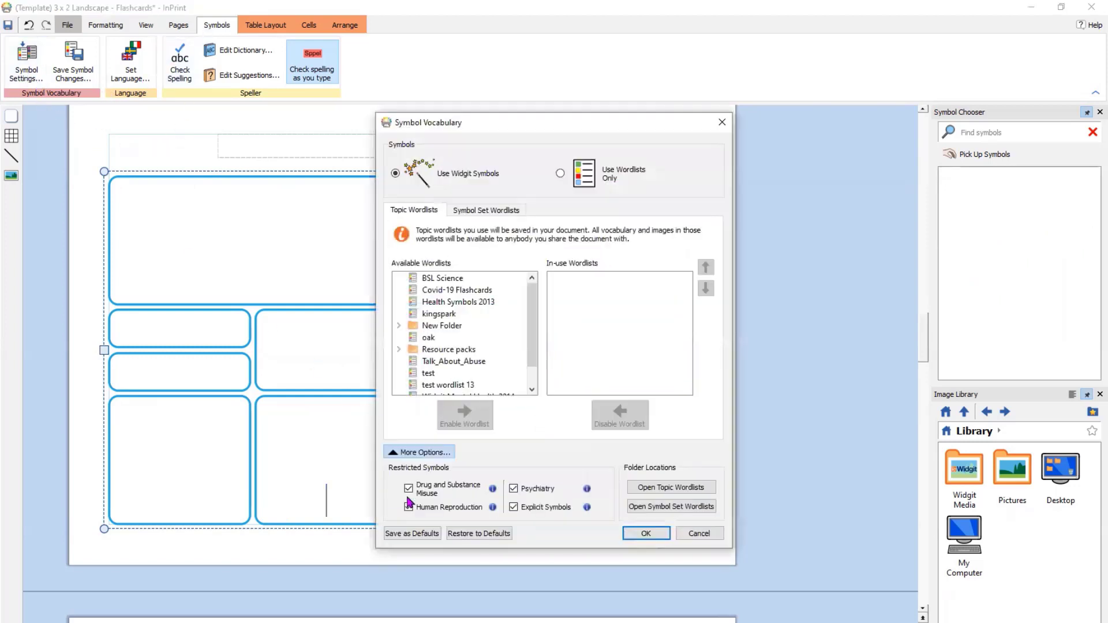
{"action": "left_click", "coordinate": [409, 488]}
{"action": "left_click", "coordinate": [409, 507]}
{"action": "left_click", "coordinate": [513, 488]}
{"action": "left_click", "coordinate": [513, 507]}
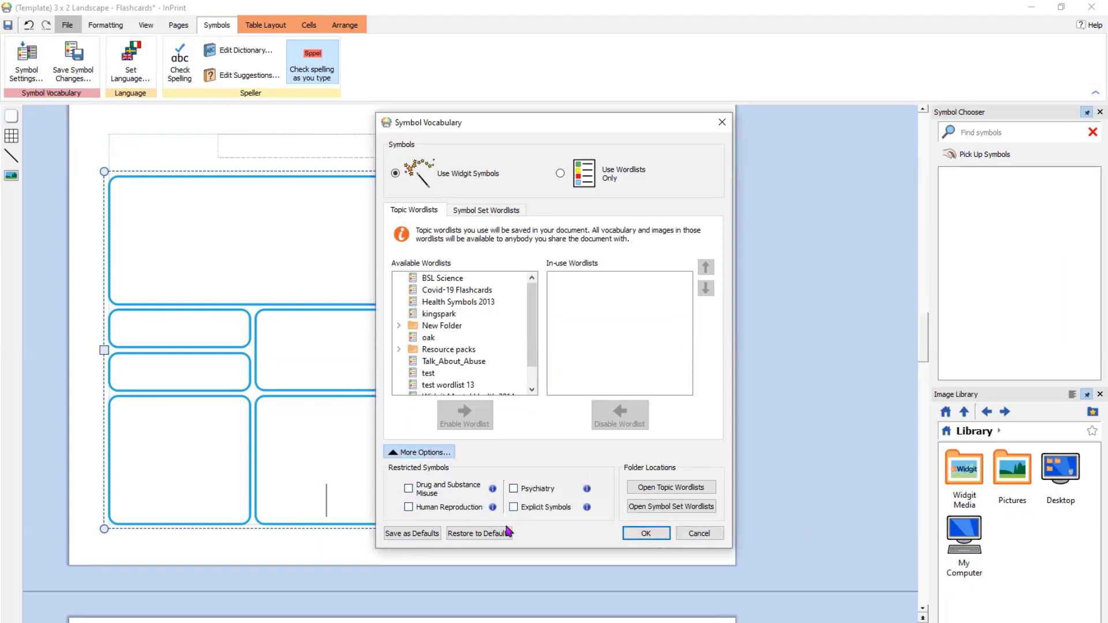
{"action": "left_click", "coordinate": [645, 534]}
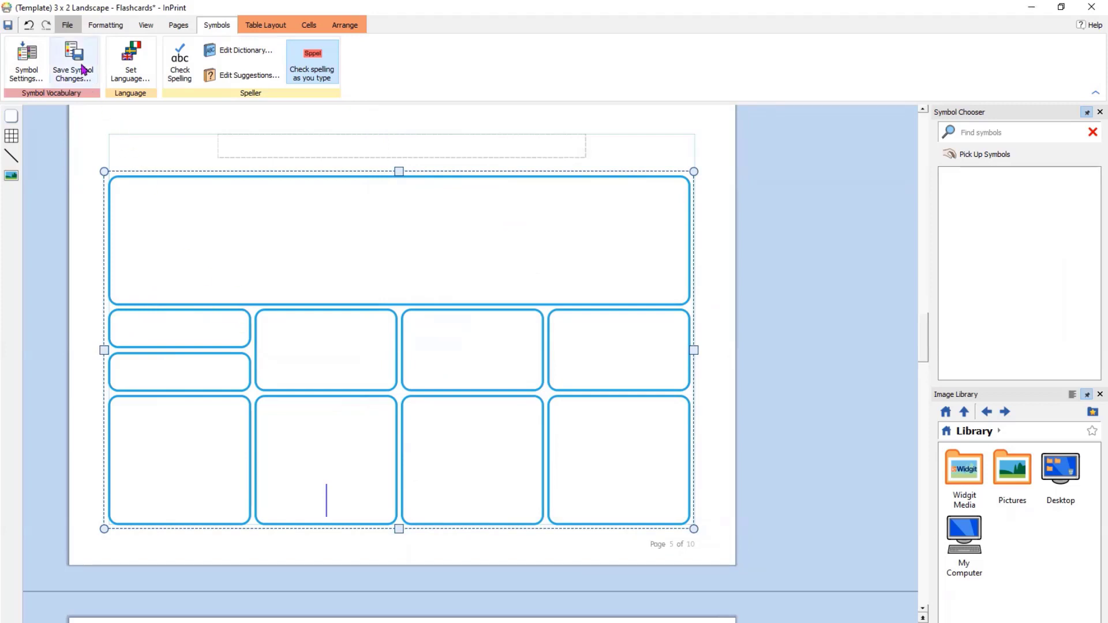
{"action": "left_click", "coordinate": [68, 28]}
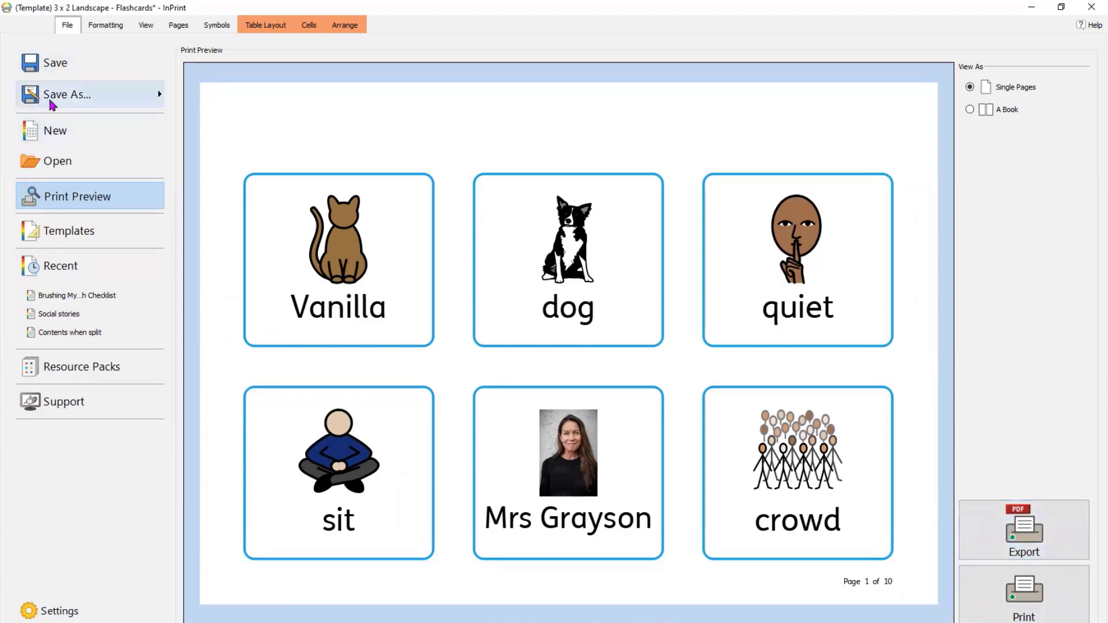
{"action": "left_click", "coordinate": [81, 97]}
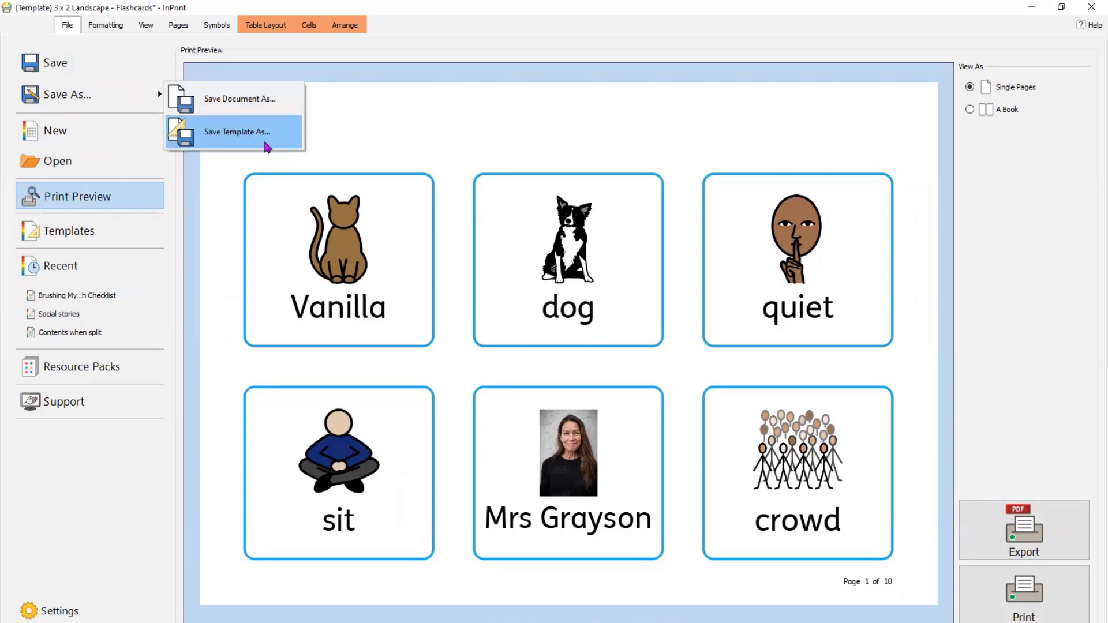
{"action": "left_click", "coordinate": [211, 136]}
{"action": "left_click", "coordinate": [223, 103]}
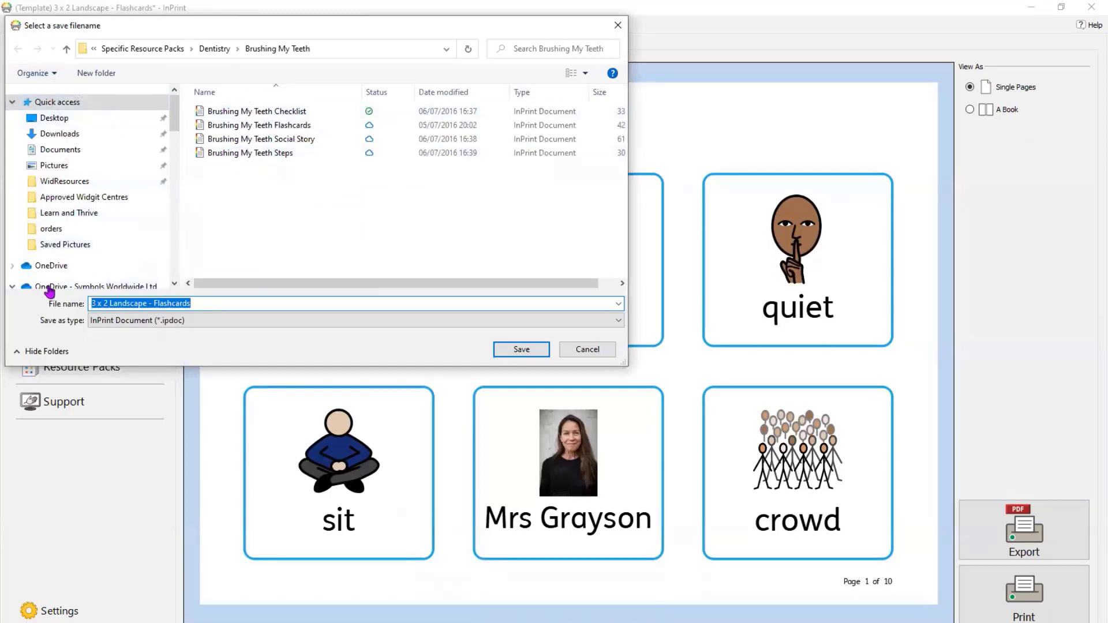
{"action": "left_click", "coordinate": [583, 350]}
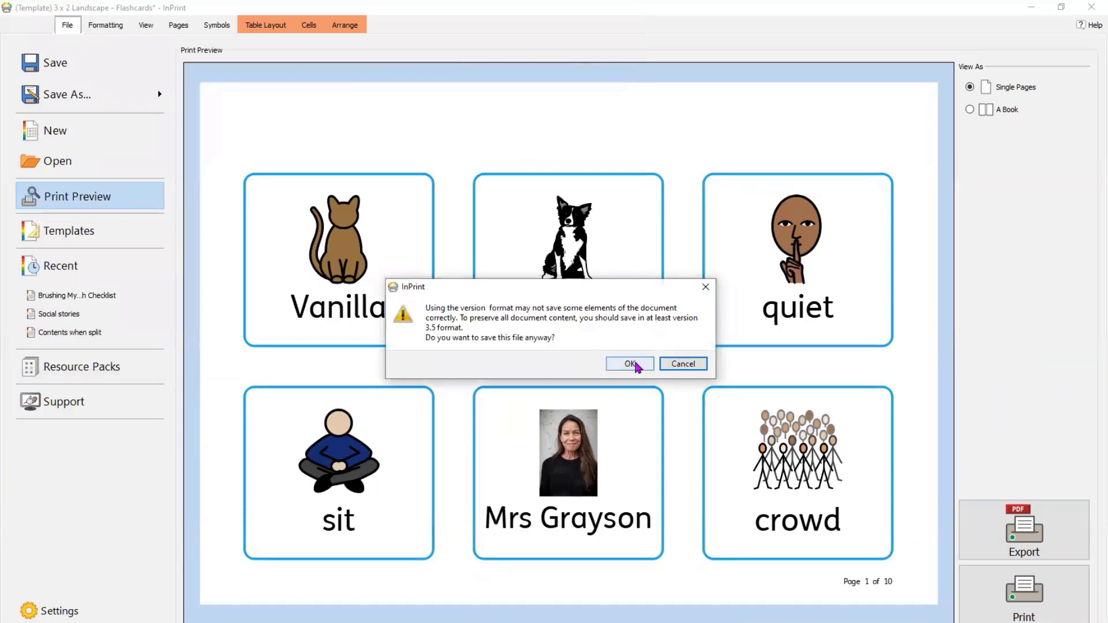
{"action": "left_click", "coordinate": [632, 364]}
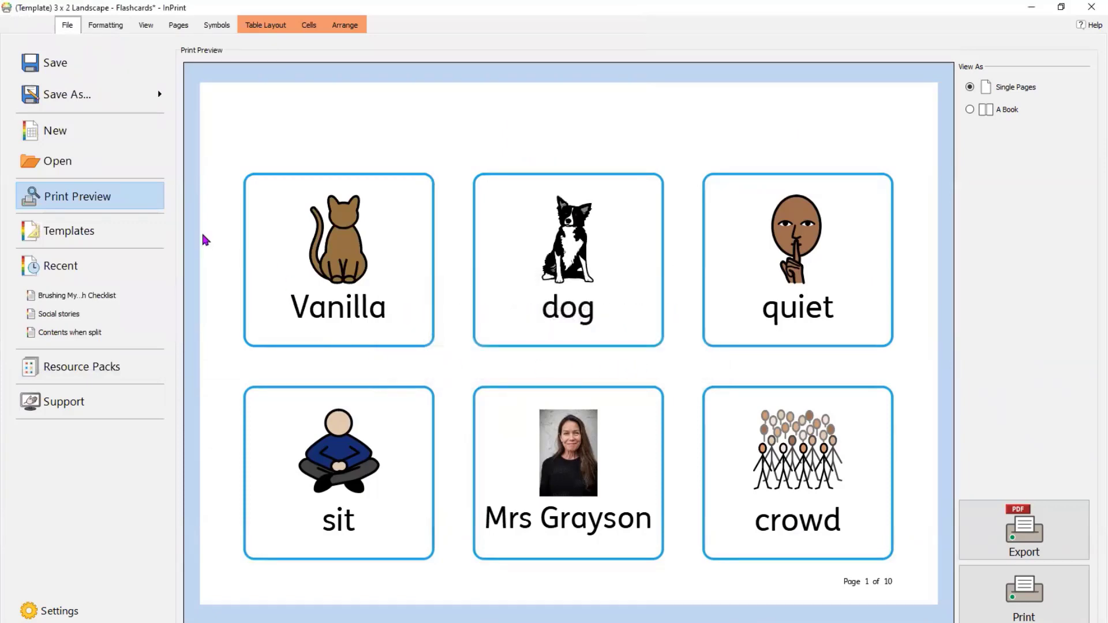
{"action": "left_click", "coordinate": [101, 32]}
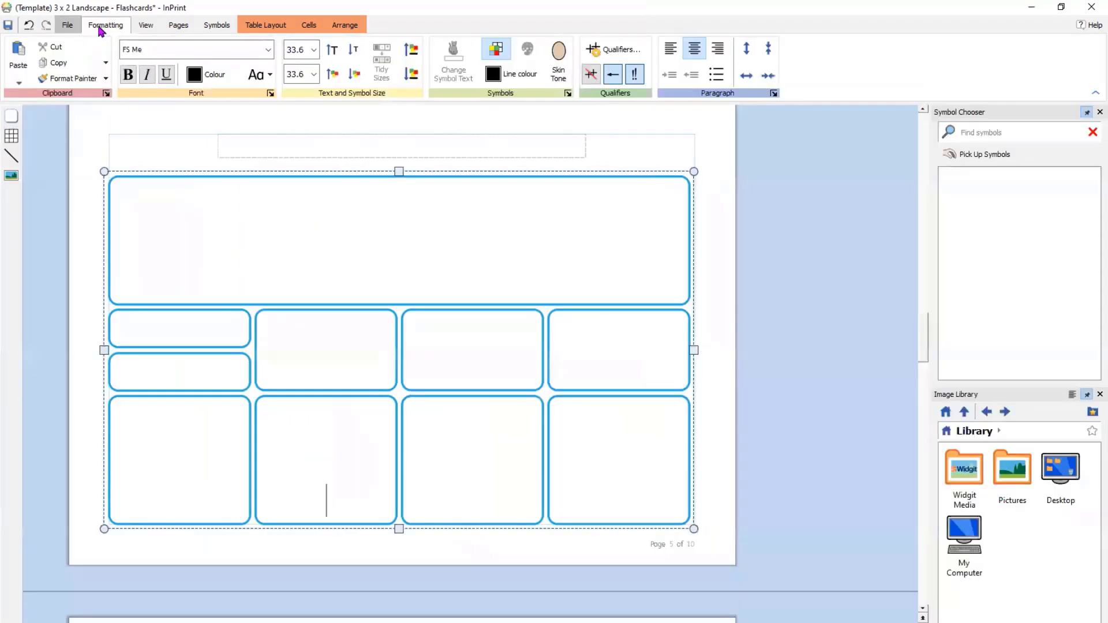
- Copy the World Land Trust hedgehog photo from the hedgehog image results in Chrome and paste it into InPrint's first card on page 6
{"action": "scroll", "coordinate": [496, 372], "scroll_direction": "down", "scroll_amount": 8}
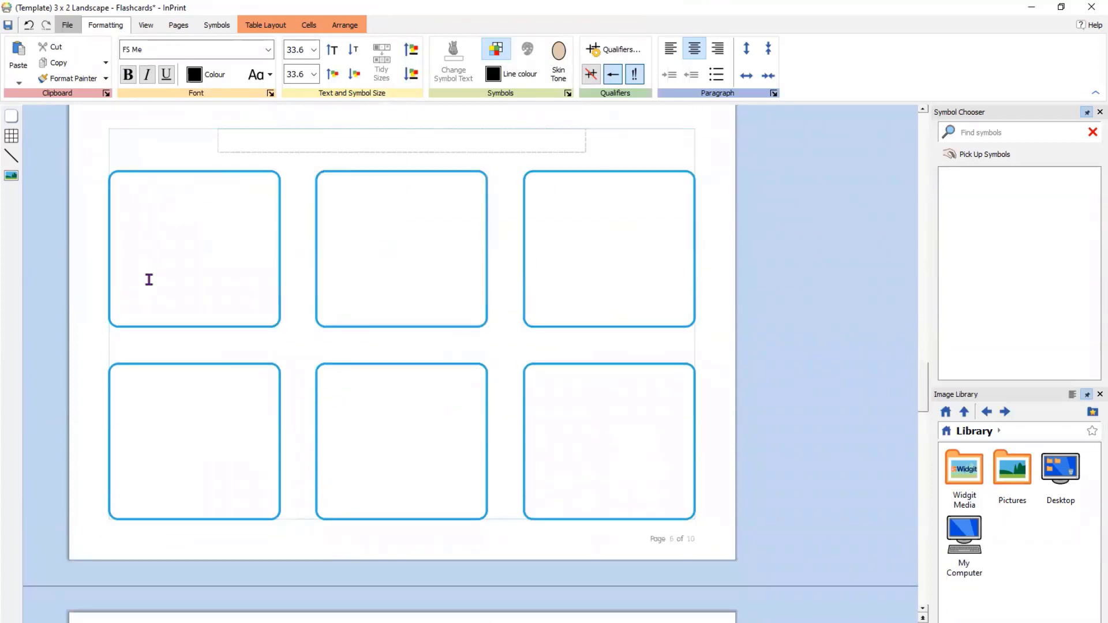
{"action": "left_click", "coordinate": [183, 295]}
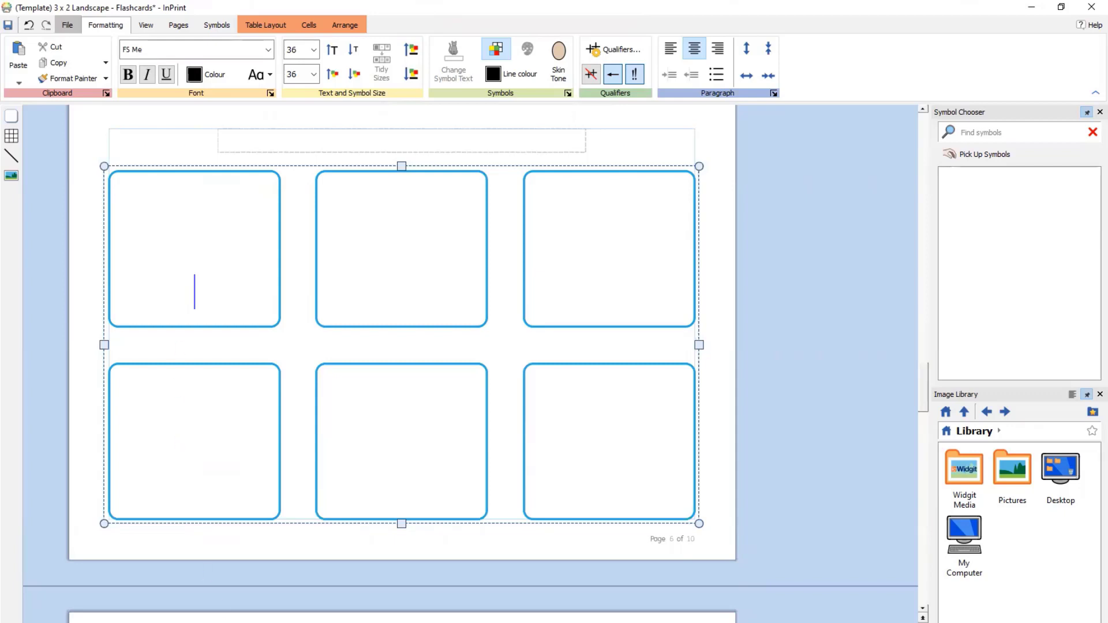
{"action": "mouse_move", "coordinate": [359, 622]}
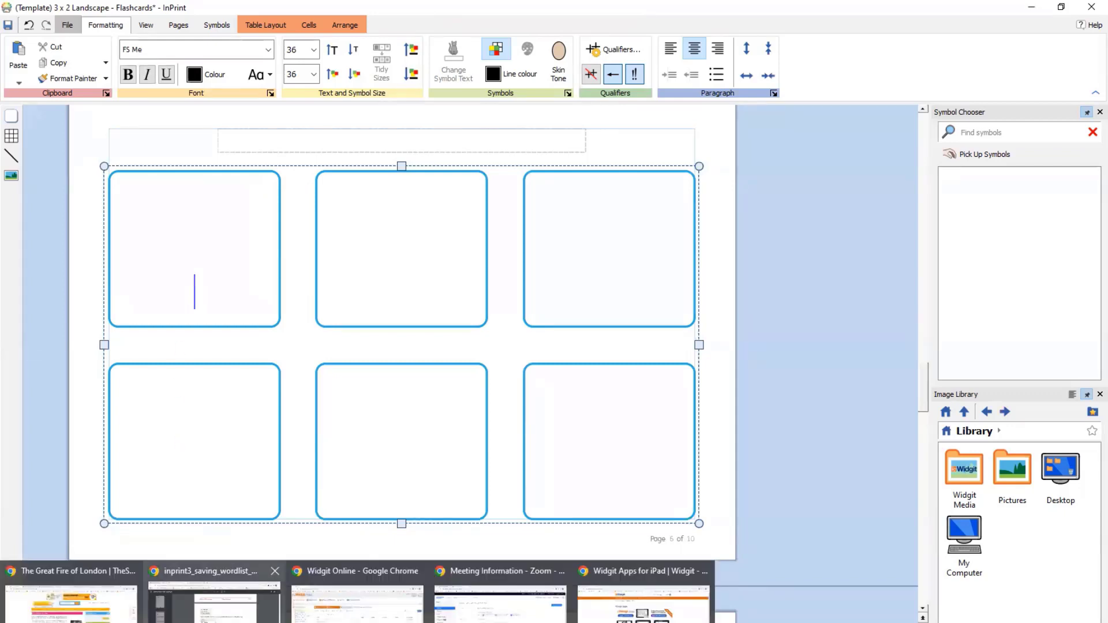
{"action": "left_click", "coordinate": [214, 600]}
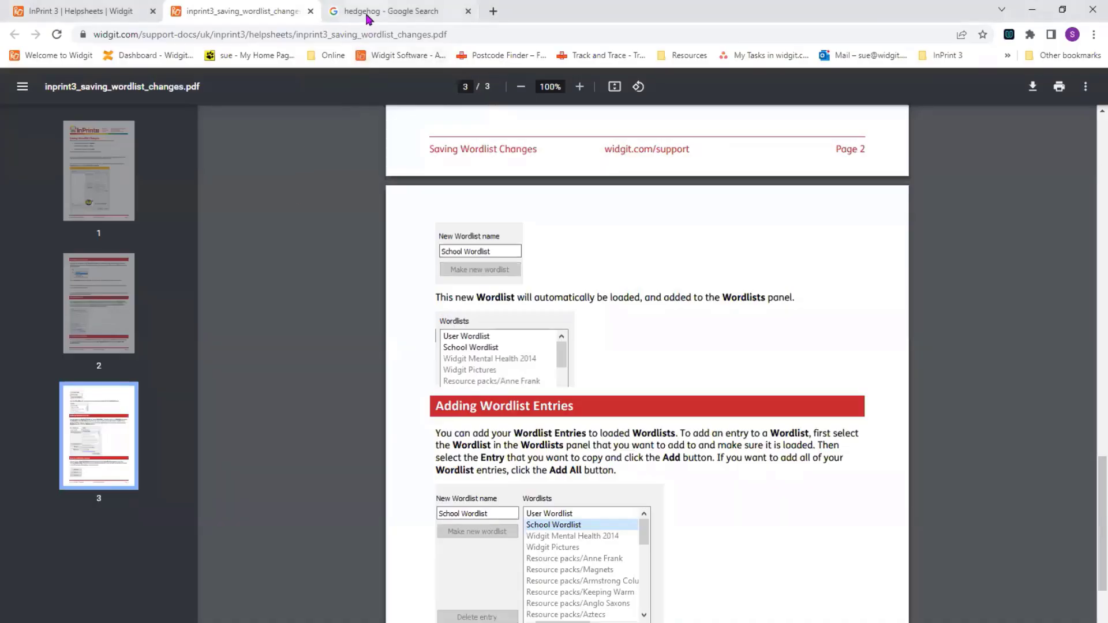
{"action": "left_click", "coordinate": [369, 17]}
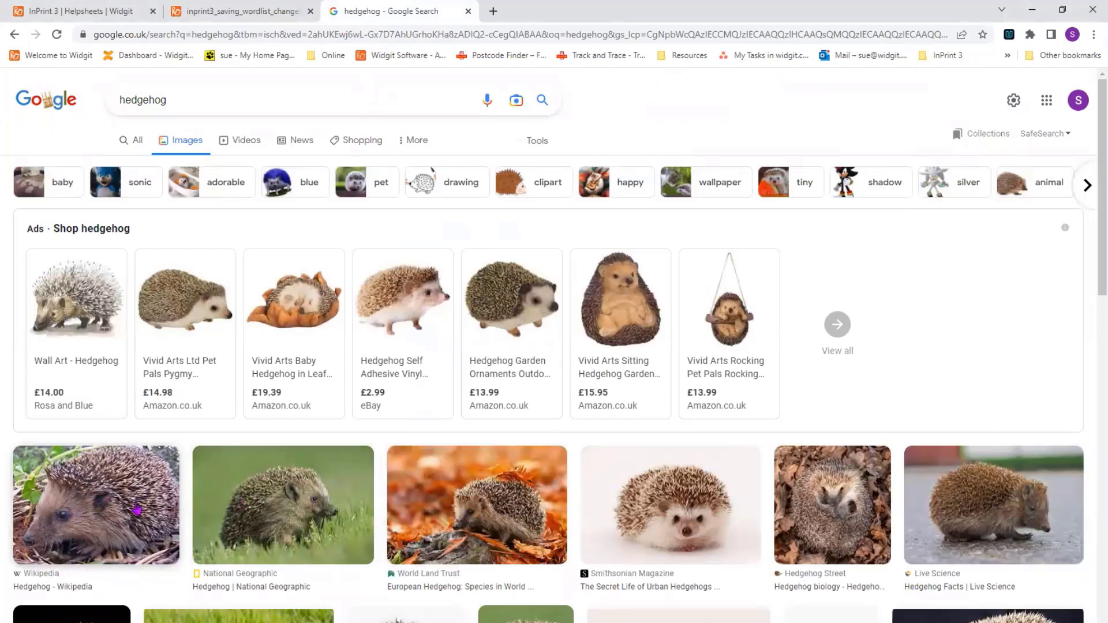
{"action": "mouse_move", "coordinate": [88, 321]}
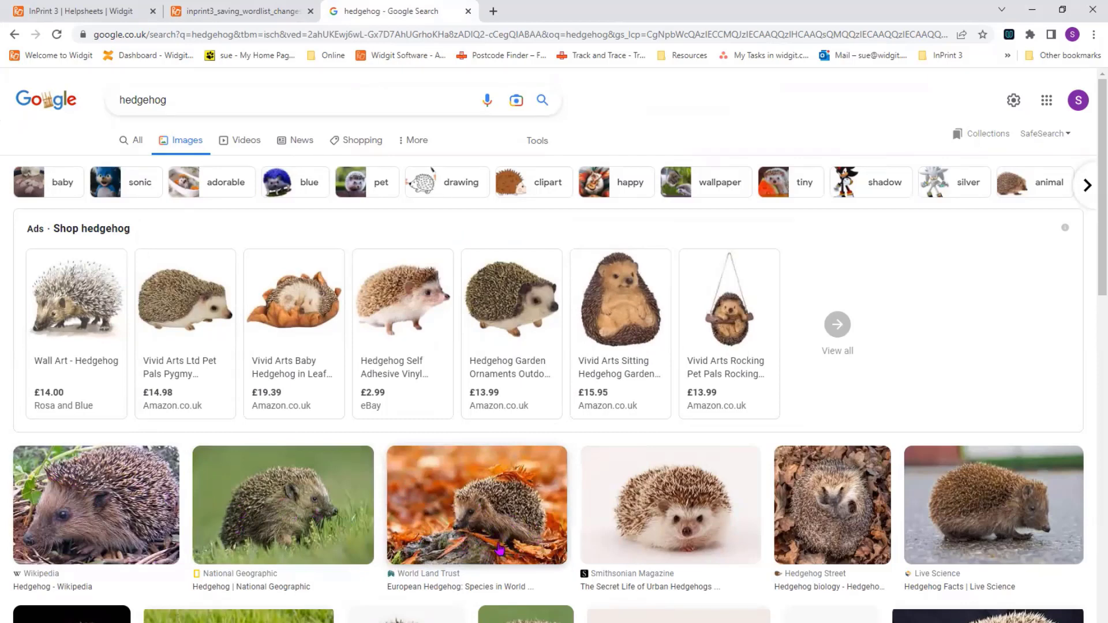
{"action": "right_click", "coordinate": [451, 495]}
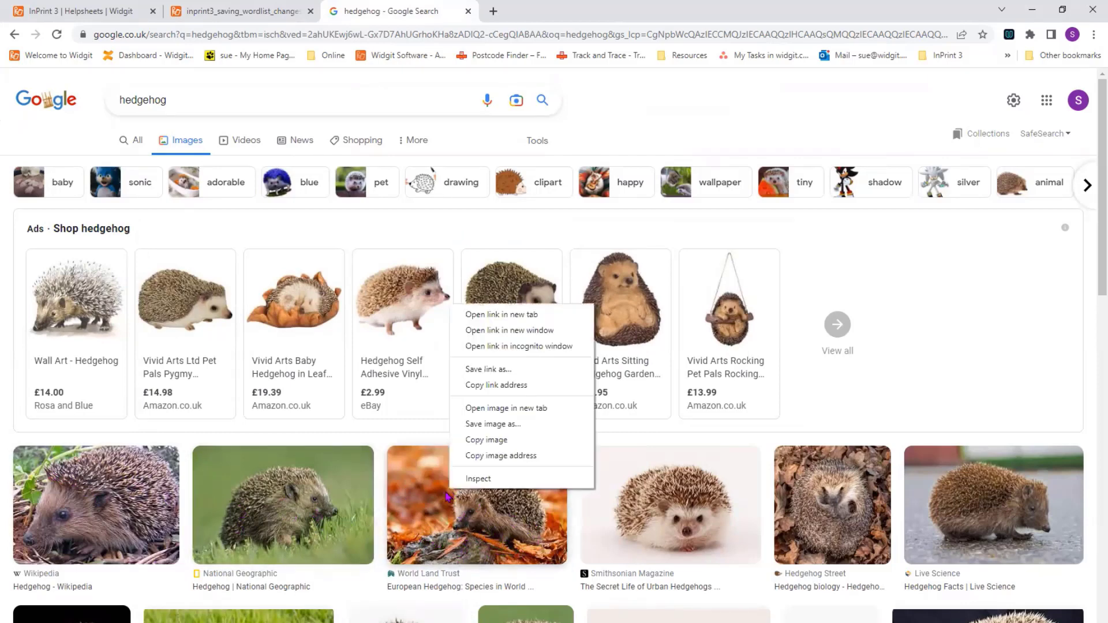
{"action": "left_click", "coordinate": [483, 441]}
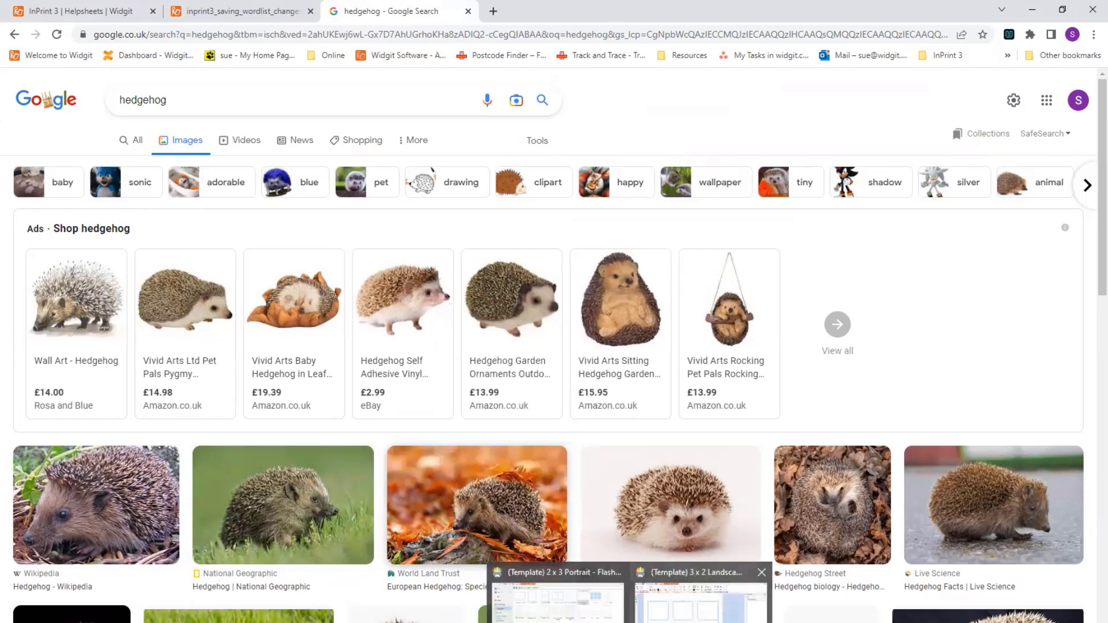
{"action": "left_click", "coordinate": [583, 574]}
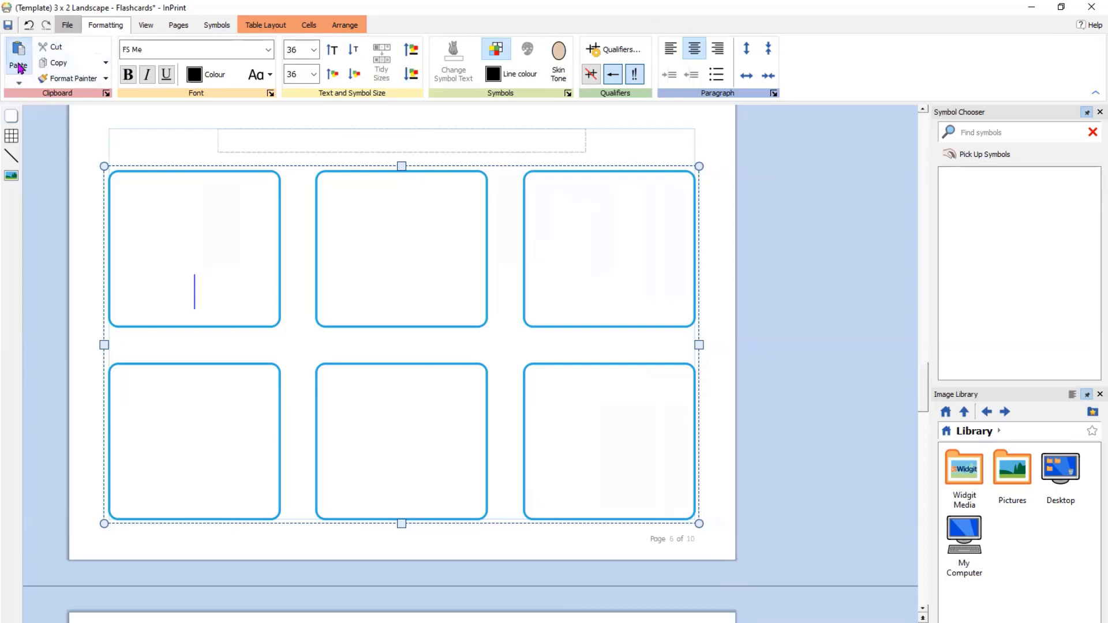
{"action": "mouse_move", "coordinate": [0, 80]}
{"action": "left_mouse_down"}
{"action": "mouse_move", "coordinate": [33, 80]}
{"action": "mouse_move", "coordinate": [56, 152]}
{"action": "mouse_move", "coordinate": [209, 224]}
{"action": "mouse_move", "coordinate": [222, 157]}
{"action": "mouse_move", "coordinate": [253, 285]}
{"action": "mouse_move", "coordinate": [272, 268]}
{"action": "mouse_move", "coordinate": [245, 238]}
{"action": "mouse_move", "coordinate": [218, 268]}
{"action": "mouse_move", "coordinate": [231, 259]}
{"action": "mouse_move", "coordinate": [200, 259]}
{"action": "left_mouse_up"}
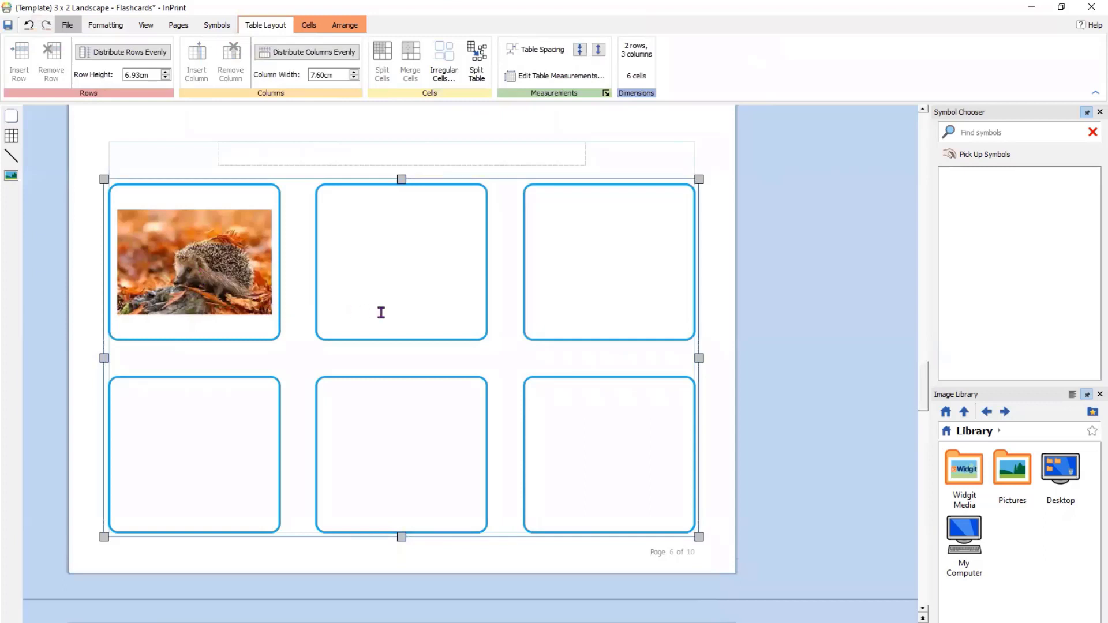
- Enter "hedgehog" in the middle card of the upper row and replace its symbol with the copied hedgehog photo
{"action": "left_click", "coordinate": [383, 312]}
{"action": "type", "text": "hed"}
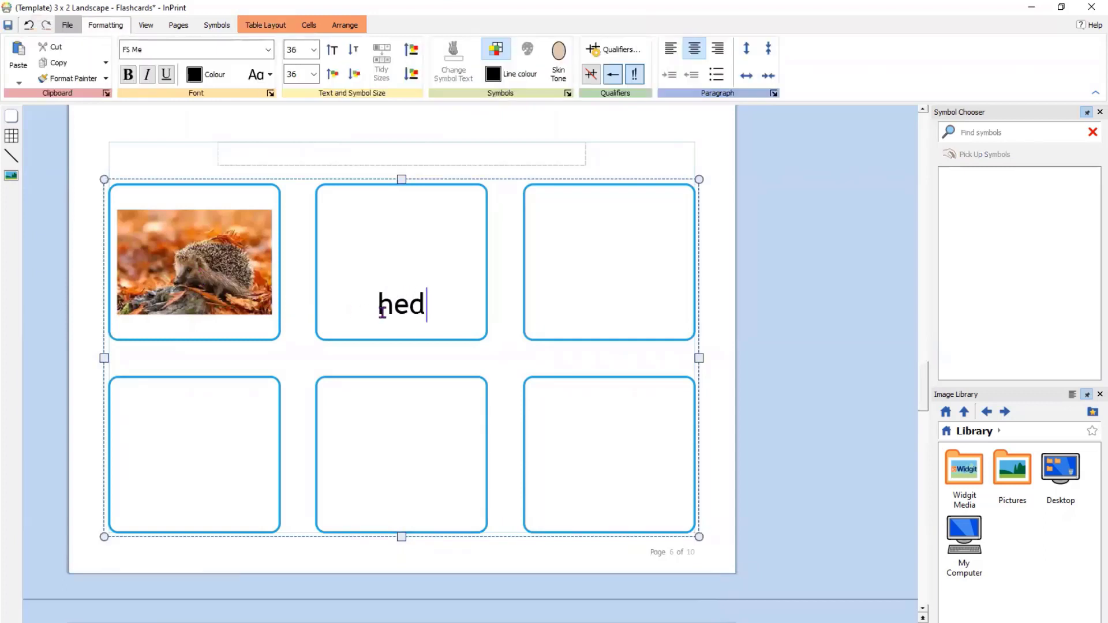
{"action": "type", "text": "geho"}
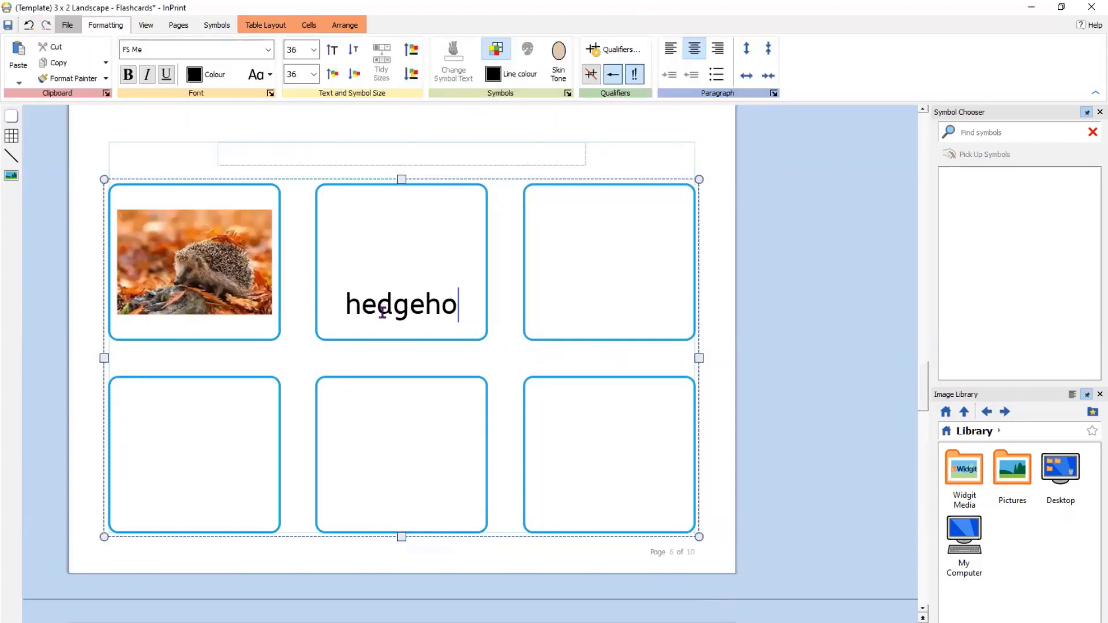
{"action": "type", "text": "g"}
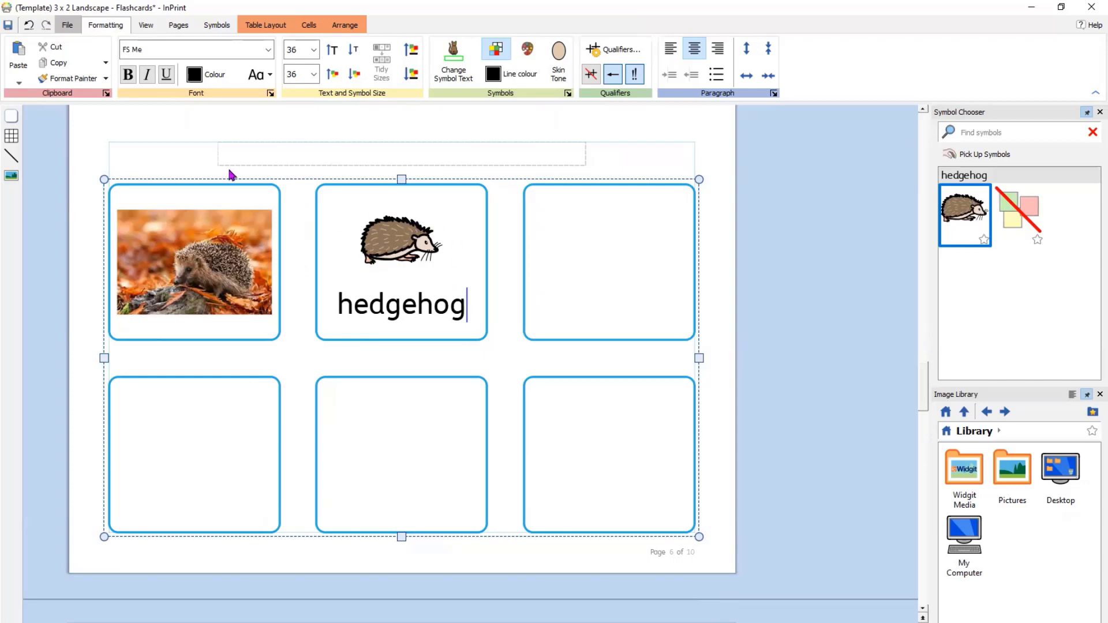
{"action": "left_click", "coordinate": [19, 55]}
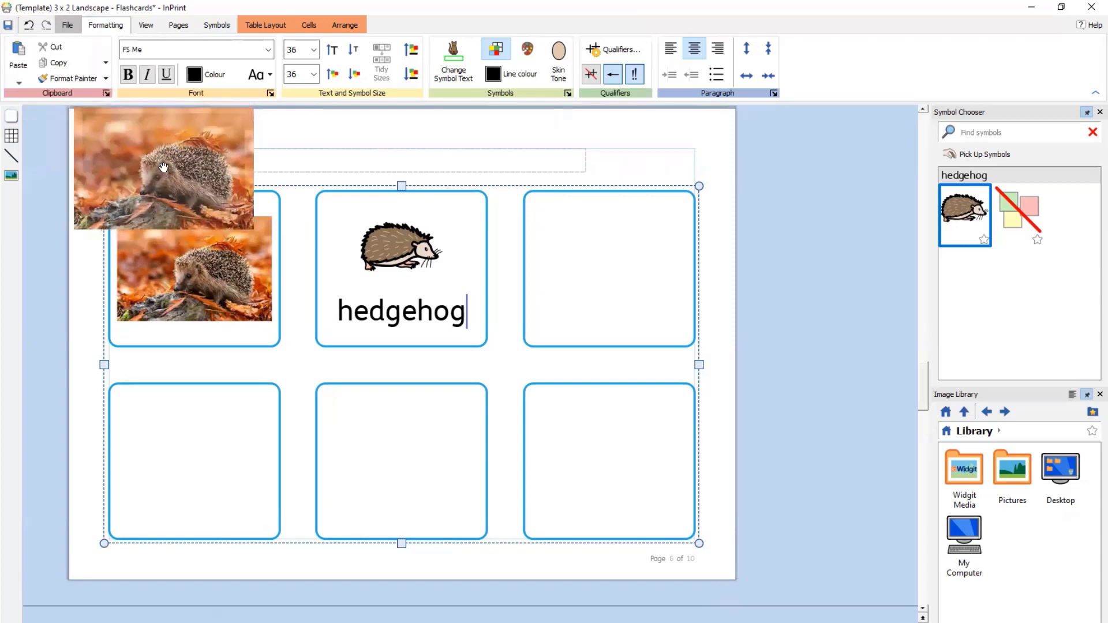
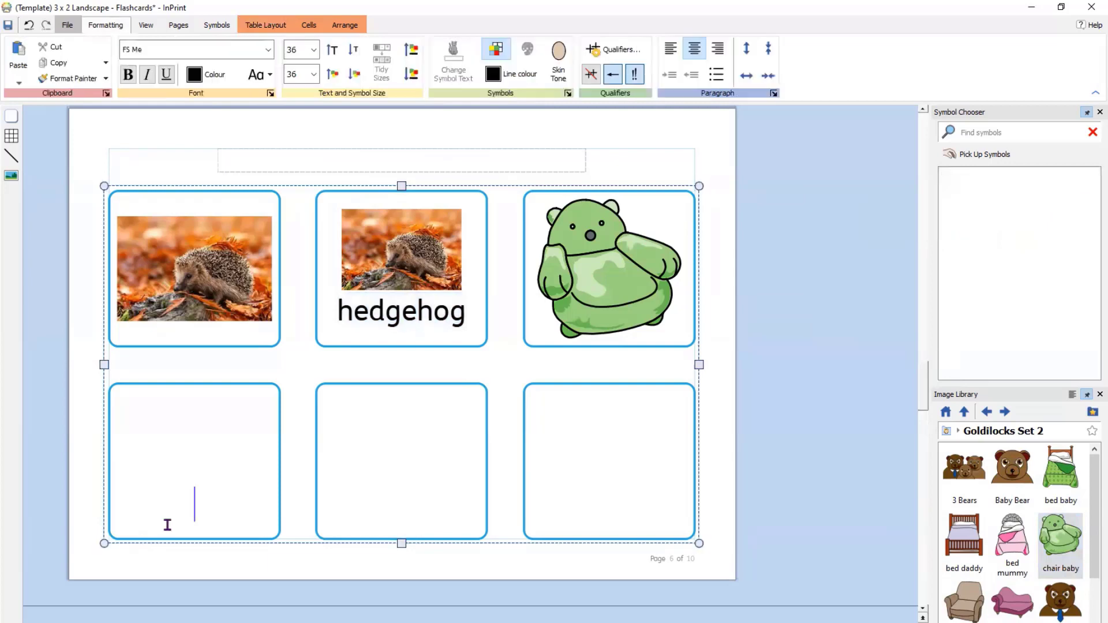
- Enter "chair" in the first card of the lower row and replace its symbol with the pink sofa from Goldilocks Set 2
{"action": "type", "text": "chair"}
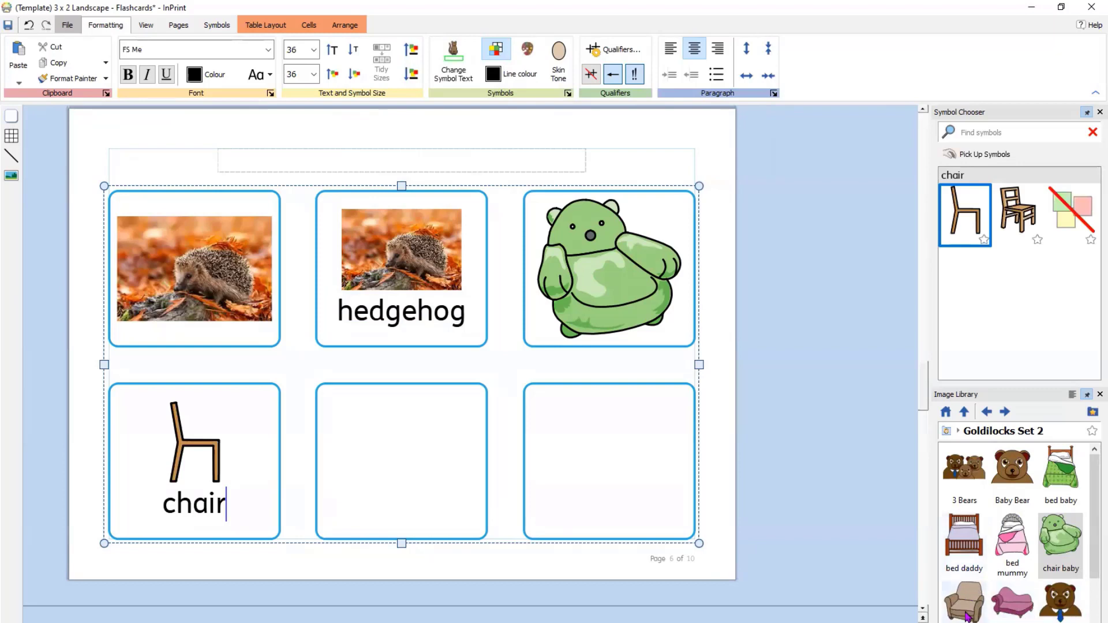
{"action": "left_click_drag", "start_coordinate": [1011, 607], "coordinate": [213, 440]}
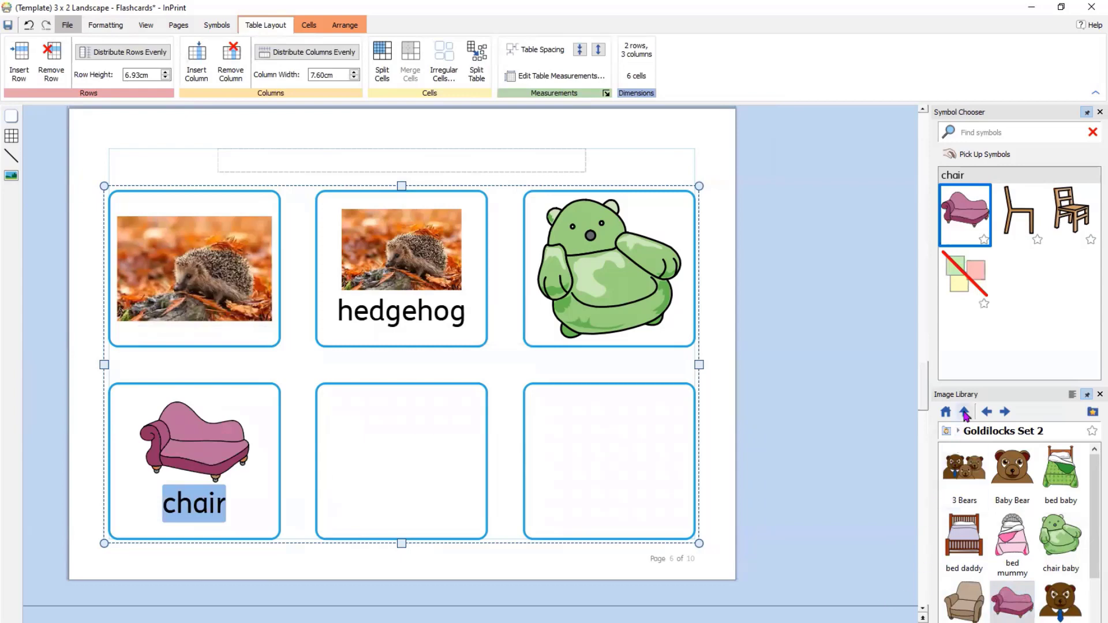
- Place the black face-veil image from the People library's World Children set in the middle card of the lower row
{"action": "left_click", "coordinate": [964, 413]}
{"action": "left_click", "coordinate": [965, 414]}
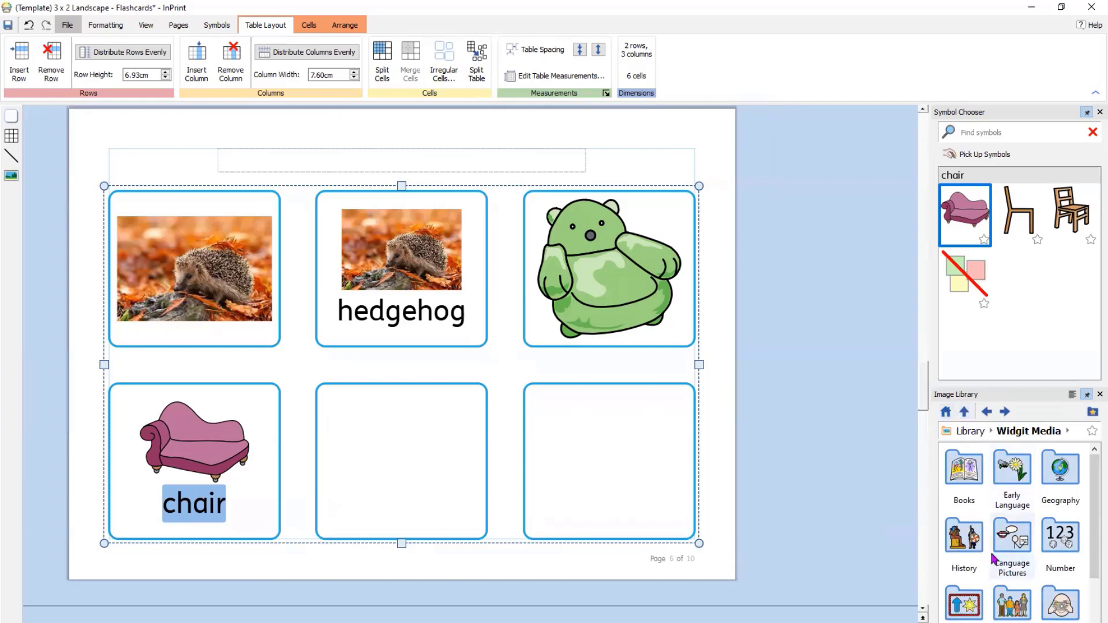
{"action": "scroll", "coordinate": [1007, 577], "scroll_direction": "down", "scroll_amount": 3}
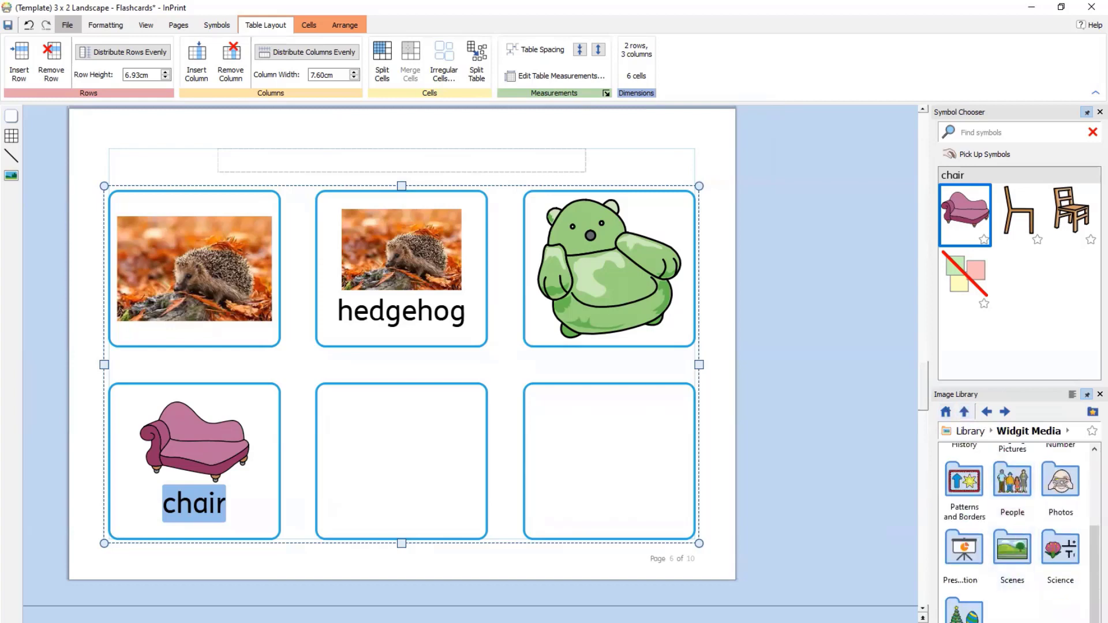
{"action": "double_click", "coordinate": [1012, 484]}
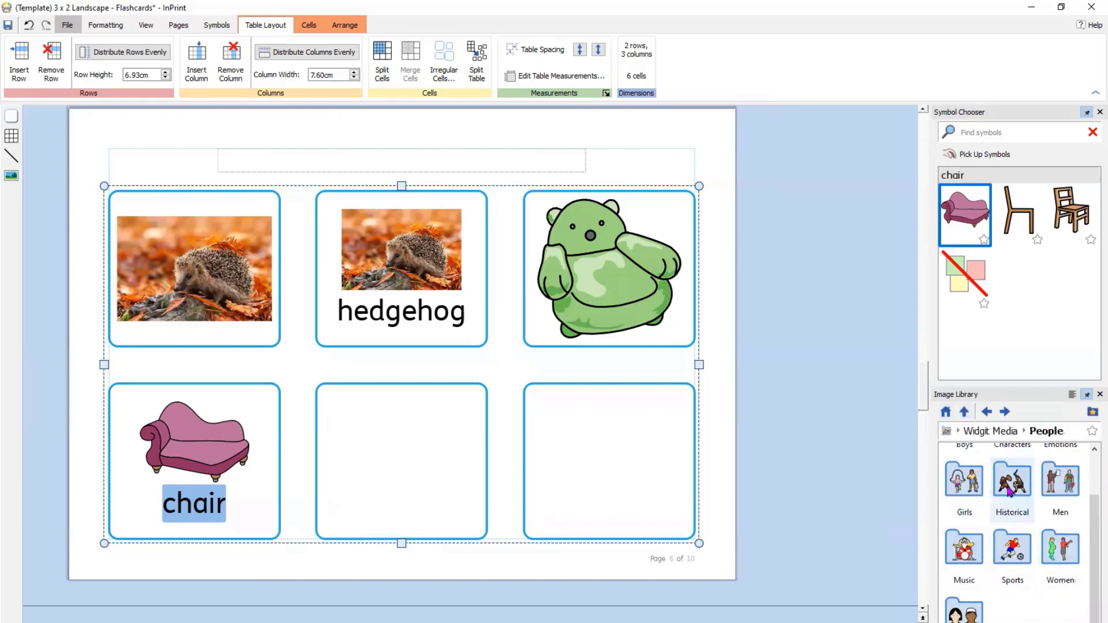
{"action": "double_click", "coordinate": [955, 617]}
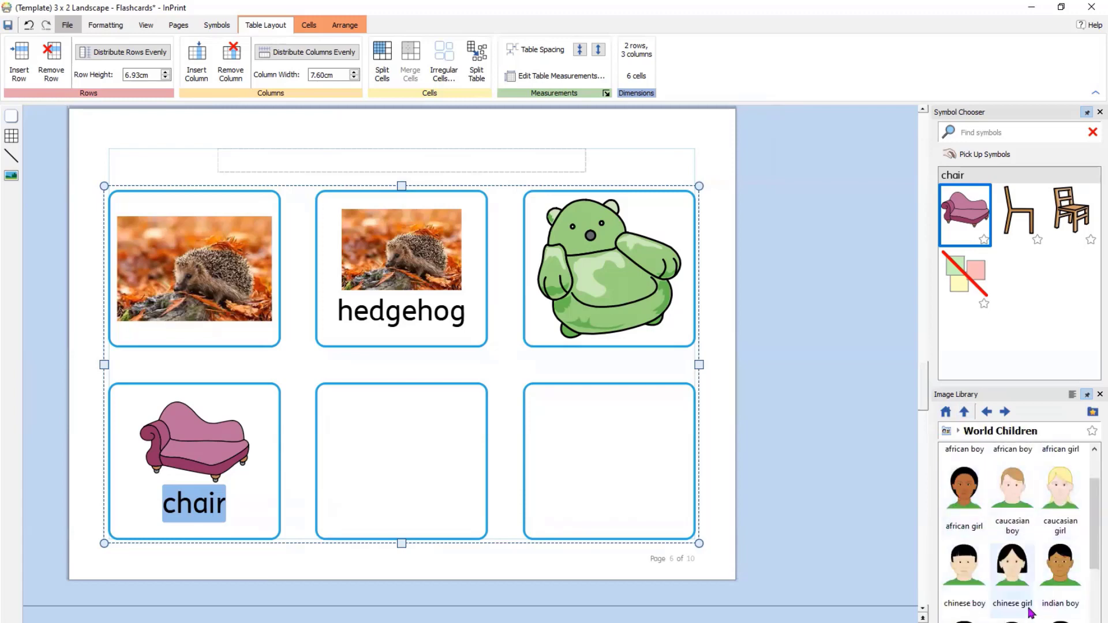
{"action": "scroll", "coordinate": [1031, 613], "scroll_direction": "down", "scroll_amount": 3}
{"action": "left_click_drag", "start_coordinate": [1061, 528], "coordinate": [437, 545]}
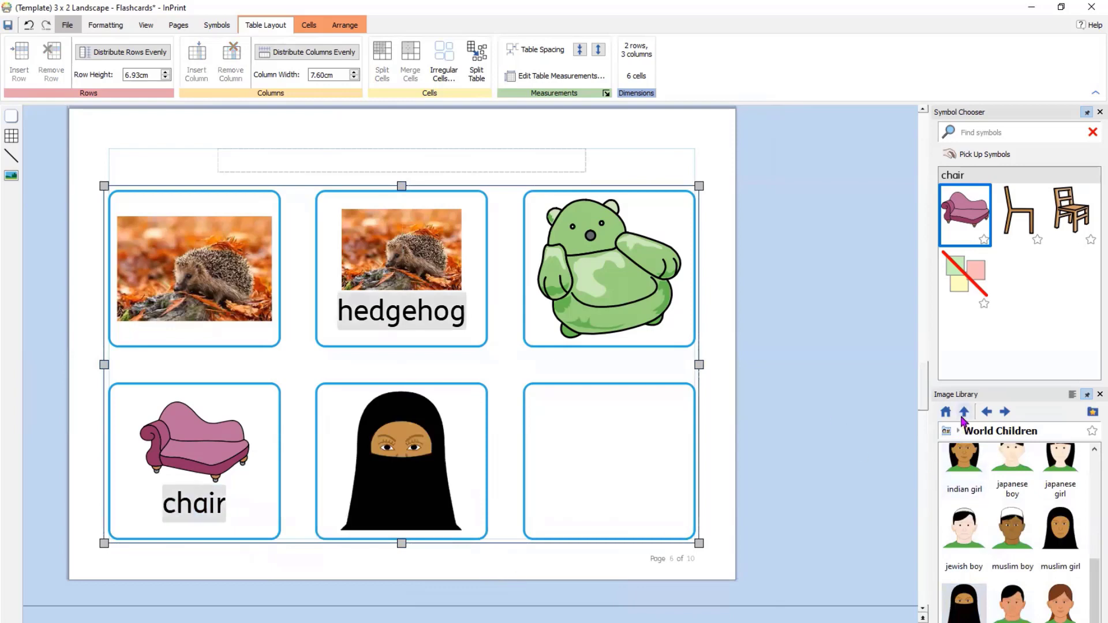
- Place the 10-15 clock image from the Number library's Clocks set in the last card of the lower row
{"action": "left_click", "coordinate": [964, 412]}
{"action": "left_click", "coordinate": [964, 413]}
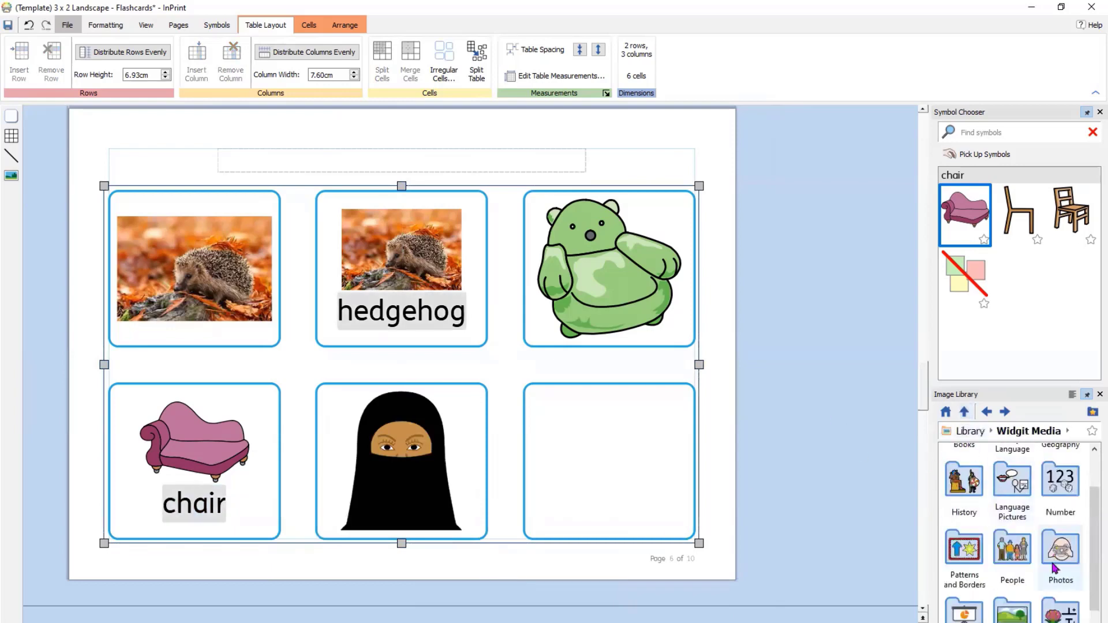
{"action": "double_click", "coordinate": [1059, 490]}
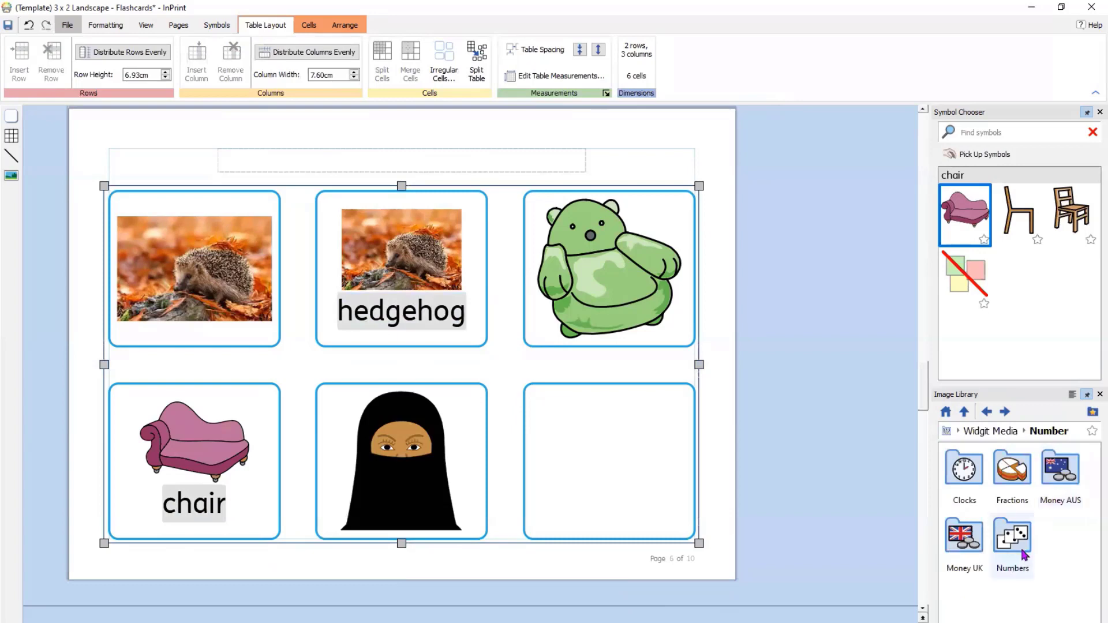
{"action": "double_click", "coordinate": [972, 477]}
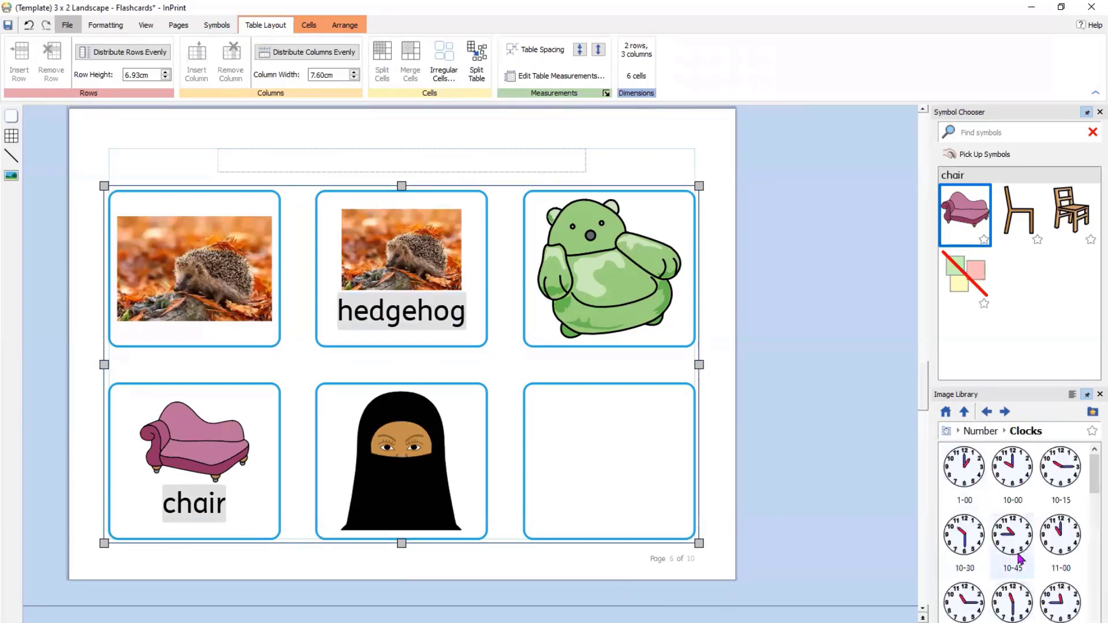
{"action": "left_click_drag", "start_coordinate": [1070, 477], "coordinate": [607, 453]}
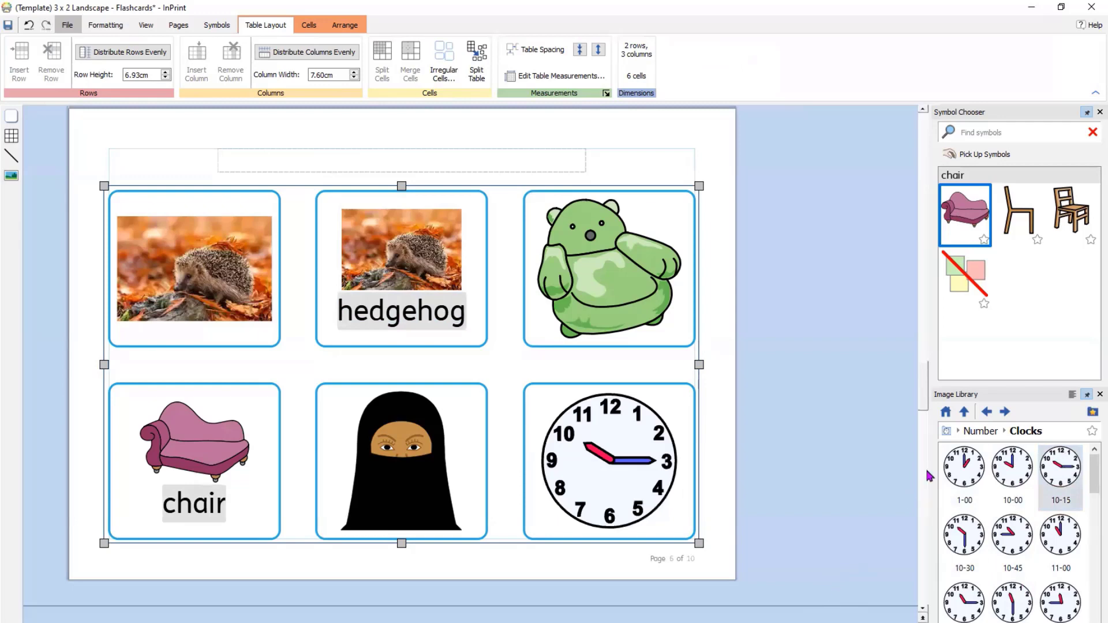
- Place the cake quarters image from the Number library's Fractions set in the first card on page 7
{"action": "left_click", "coordinate": [964, 412]}
{"action": "double_click", "coordinate": [1012, 468]}
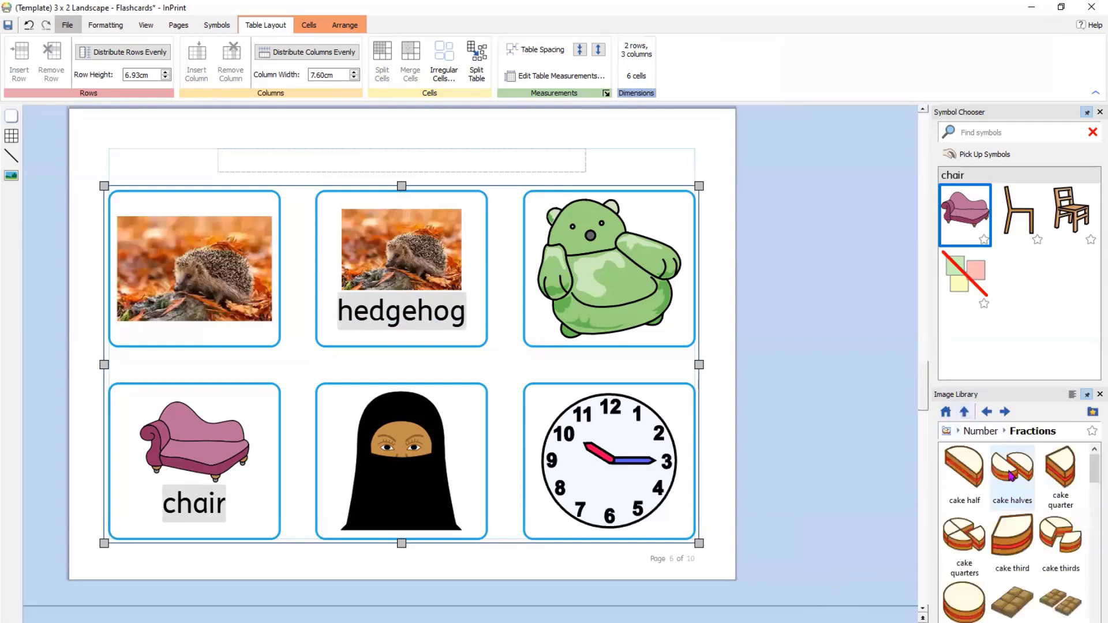
{"action": "scroll", "coordinate": [653, 437], "scroll_direction": "down", "scroll_amount": 5}
{"action": "scroll", "coordinate": [654, 437], "scroll_direction": "down", "scroll_amount": 3}
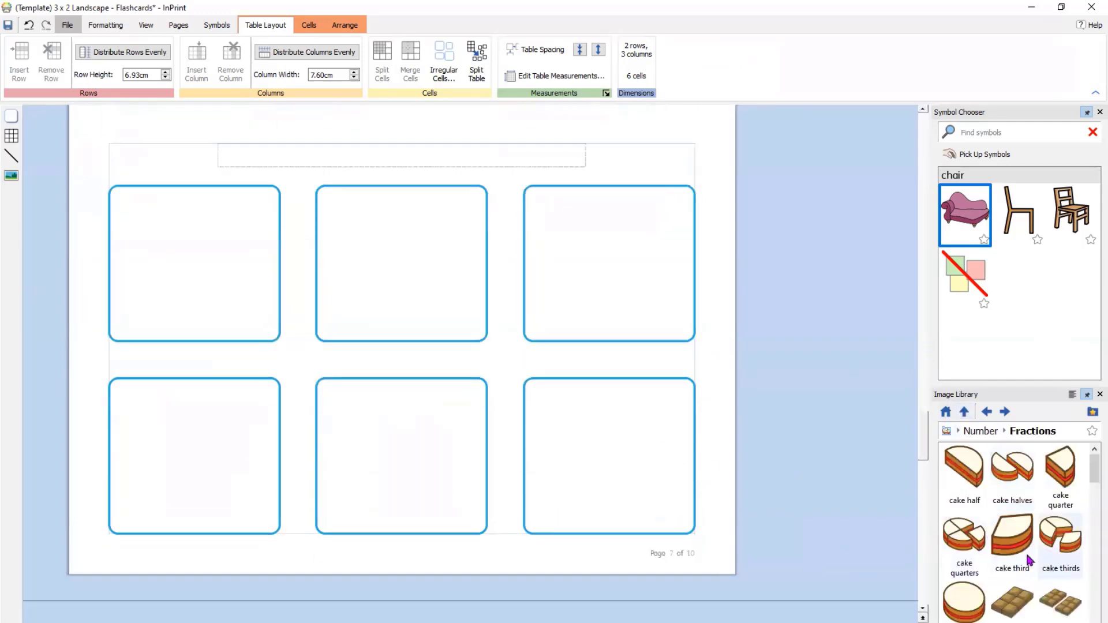
{"action": "left_click_drag", "start_coordinate": [964, 542], "coordinate": [213, 259]}
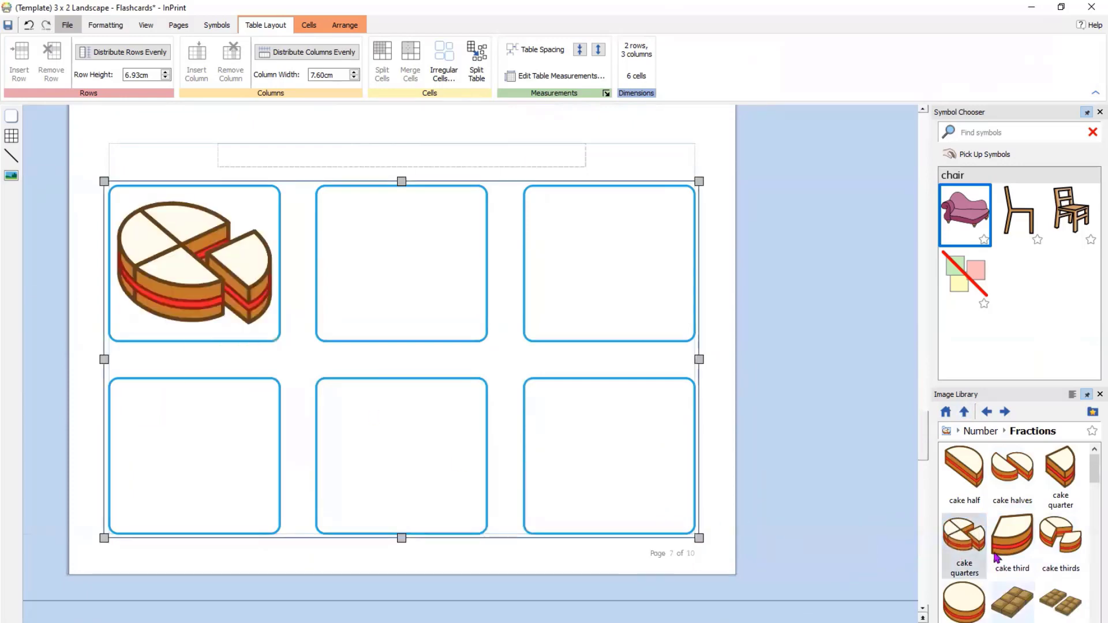
- Place the 10p tails coin from the Number library's Money UK set in the middle card of the upper row
{"action": "left_click", "coordinate": [964, 415]}
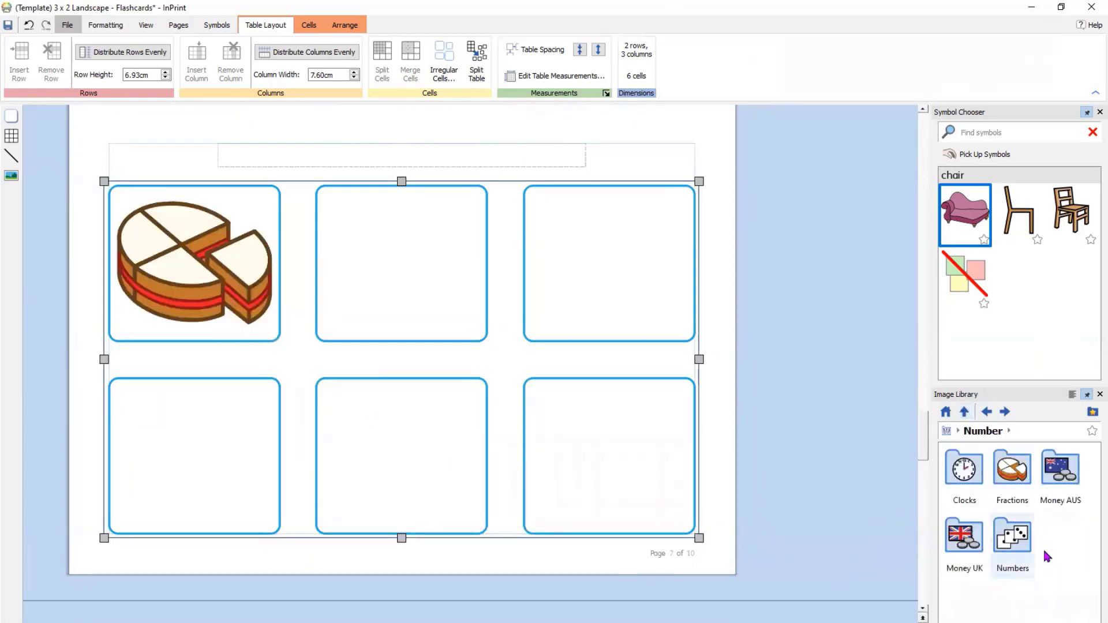
{"action": "double_click", "coordinate": [964, 539]}
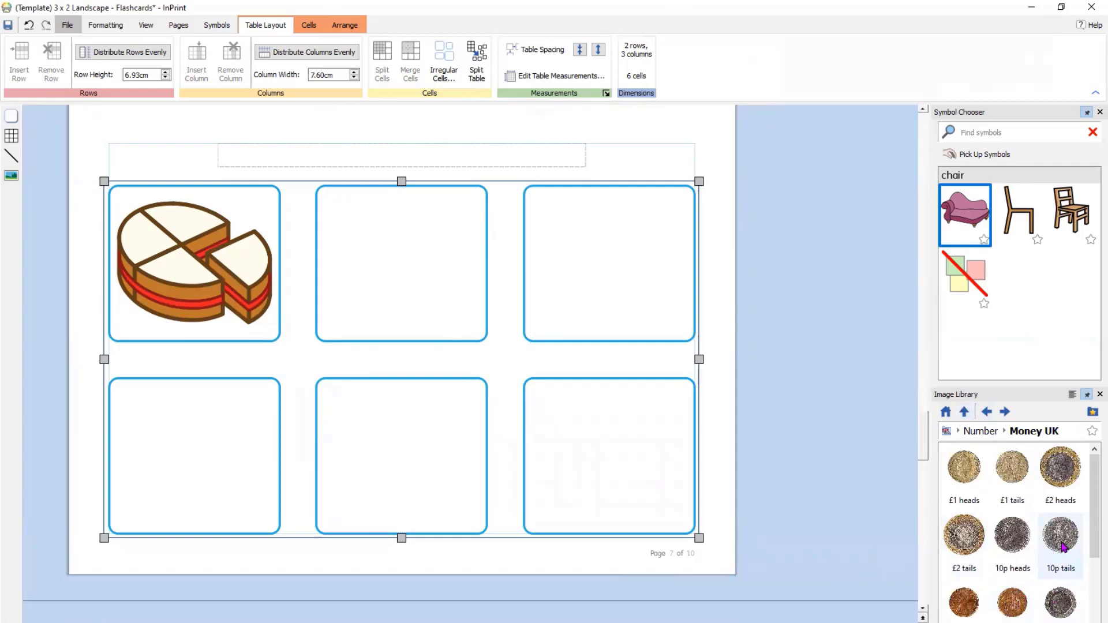
{"action": "left_click_drag", "start_coordinate": [1064, 547], "coordinate": [396, 282]}
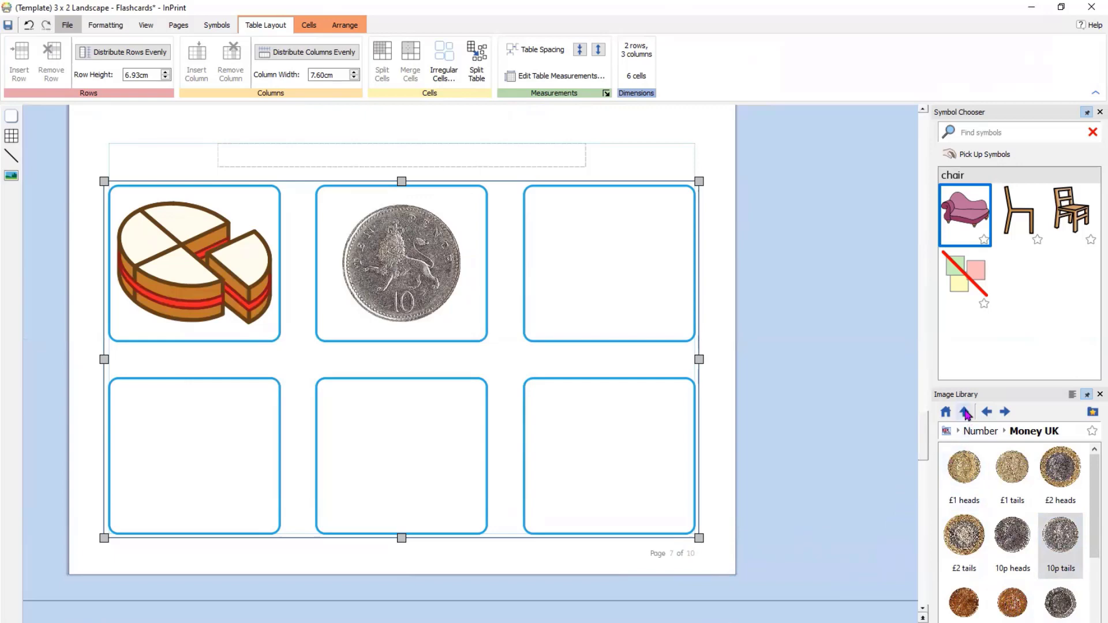
- Place the black triple-line corner from the Borders set of Patterns and Borders in the last card of the upper row
{"action": "left_click", "coordinate": [969, 431]}
{"action": "left_click", "coordinate": [964, 411]}
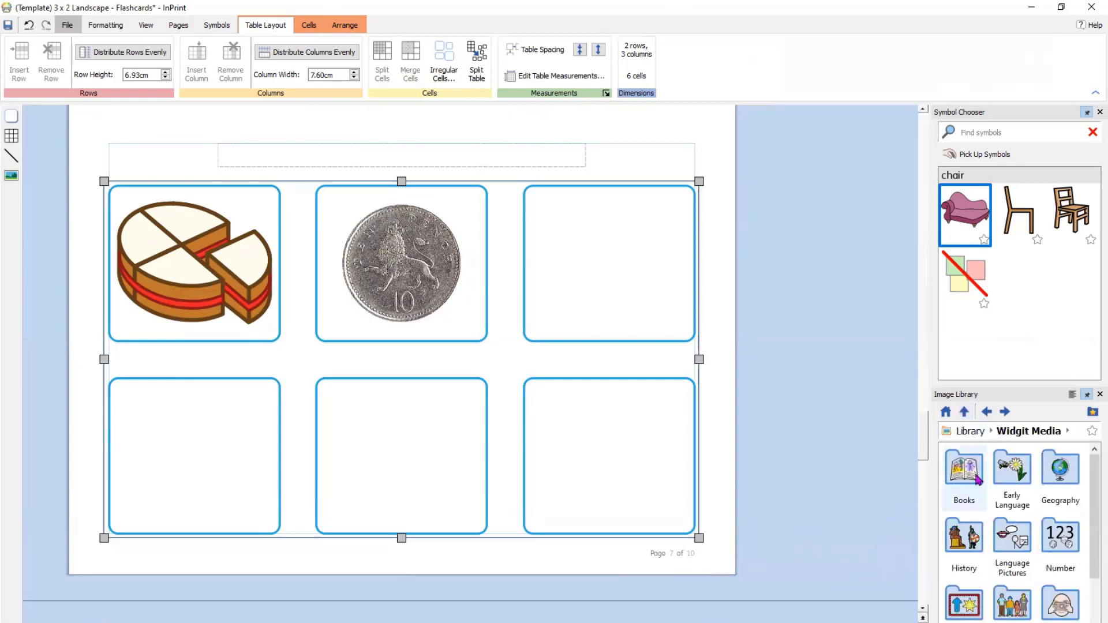
{"action": "scroll", "coordinate": [957, 520], "scroll_direction": "down", "scroll_amount": 3}
{"action": "double_click", "coordinate": [956, 491]}
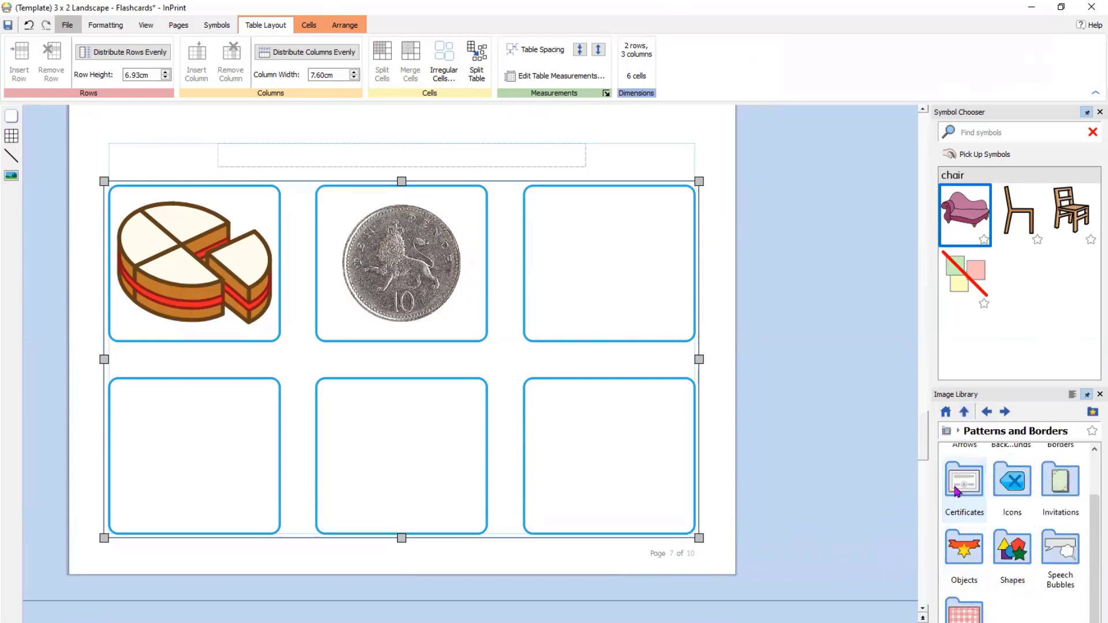
{"action": "scroll", "coordinate": [1064, 545], "scroll_direction": "up", "scroll_amount": 1}
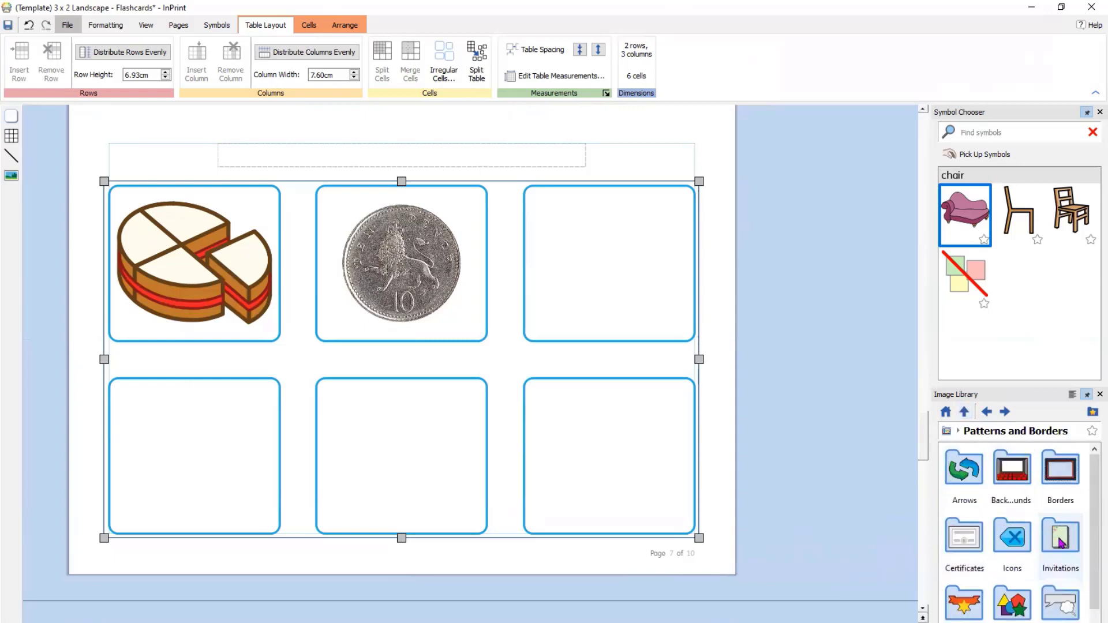
{"action": "double_click", "coordinate": [1062, 479]}
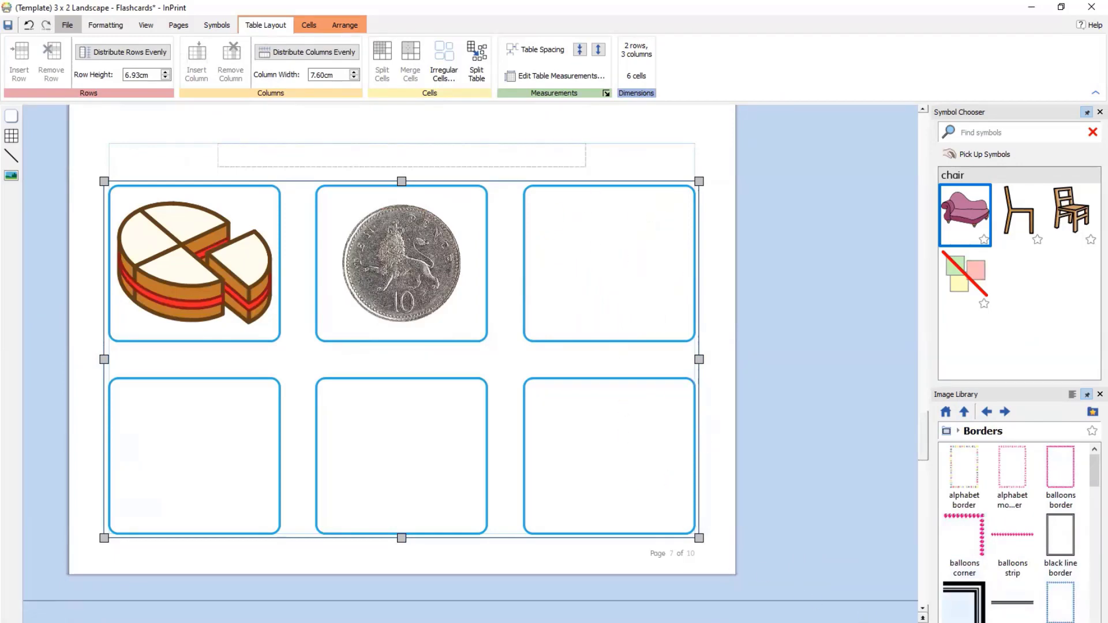
{"action": "left_click_drag", "start_coordinate": [974, 591], "coordinate": [637, 234]}
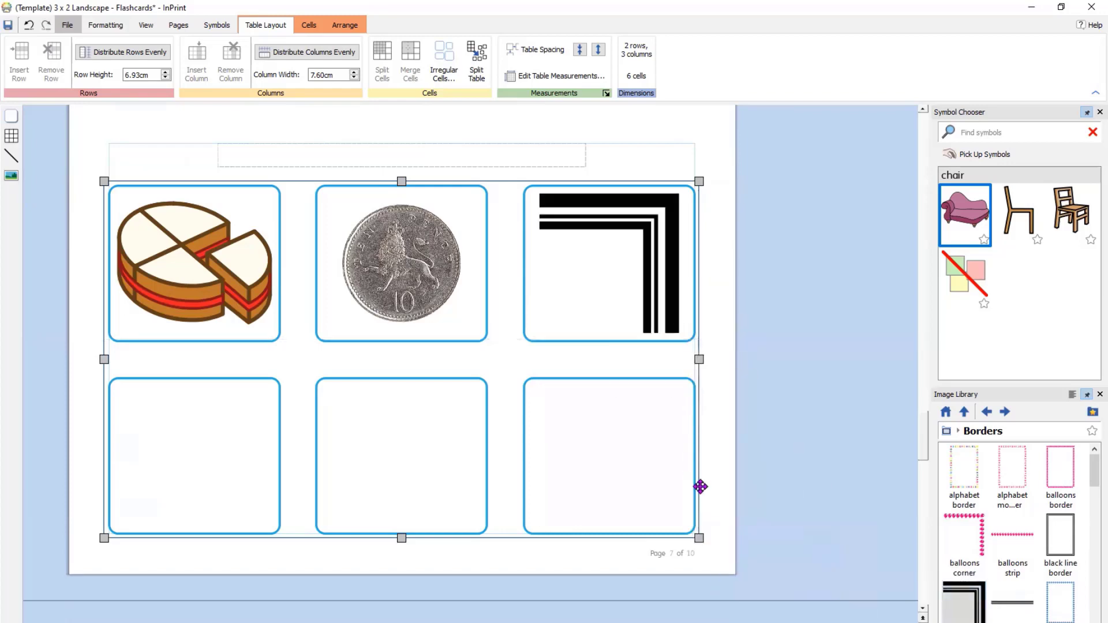
- Return the image library to its top-level Library folder
{"action": "left_click", "coordinate": [965, 414]}
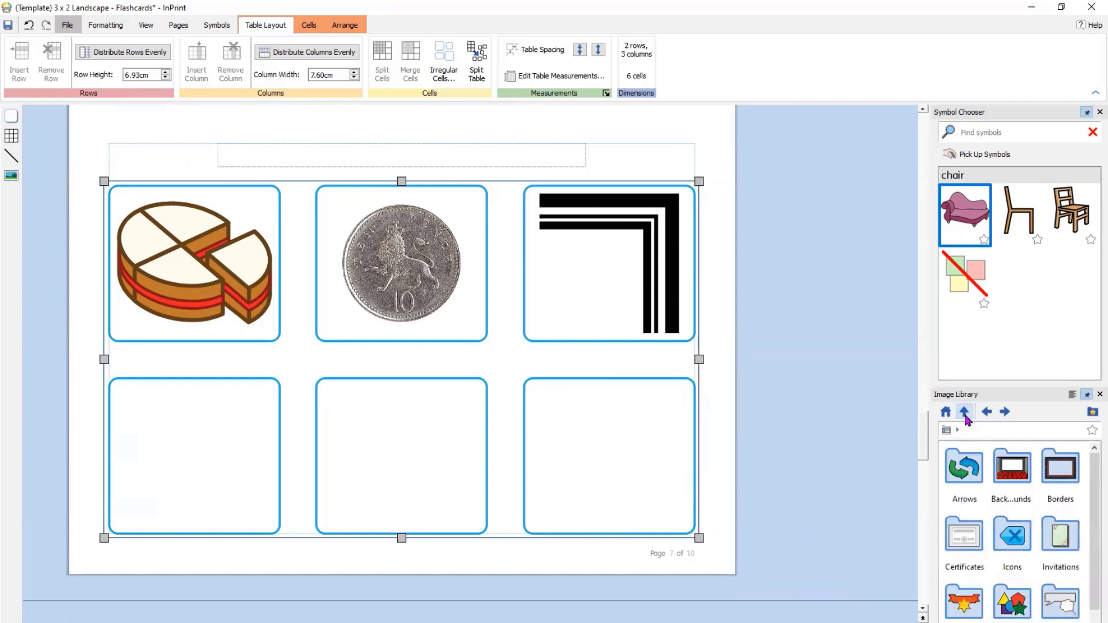
{"action": "left_click", "coordinate": [965, 412]}
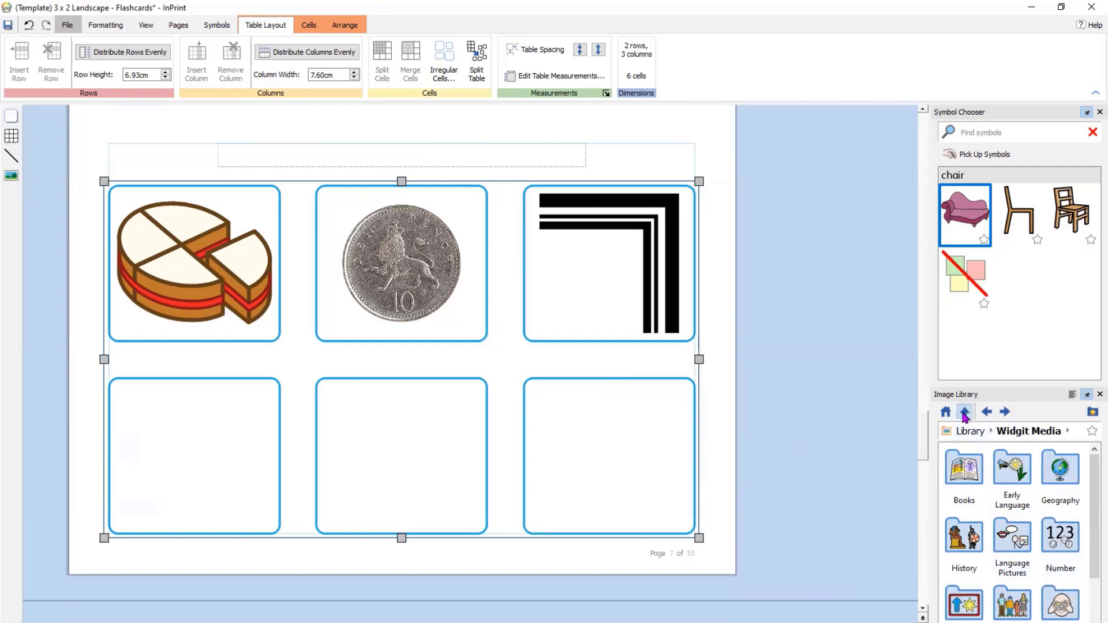
{"action": "left_click", "coordinate": [964, 412]}
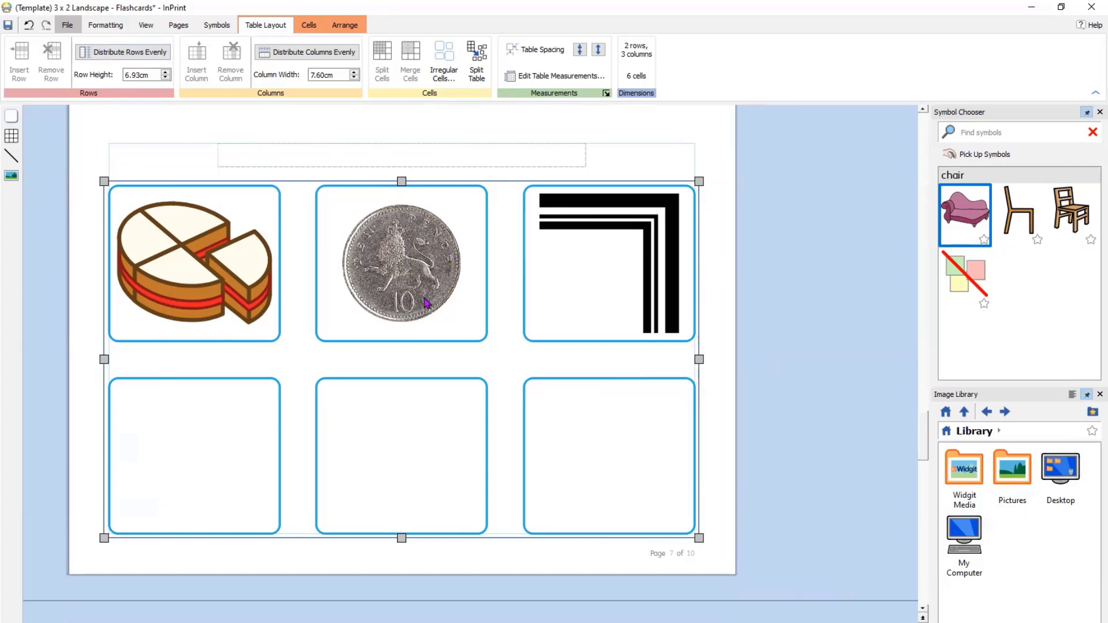
- View the main template categories and create a new blank document
{"action": "left_click", "coordinate": [67, 26]}
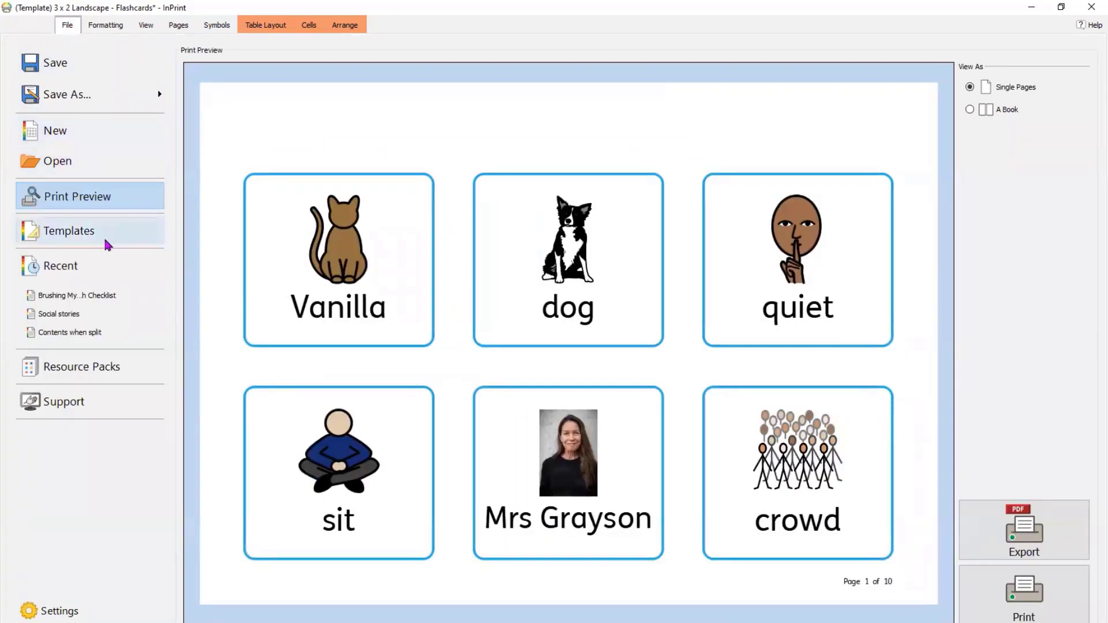
{"action": "left_click", "coordinate": [84, 234]}
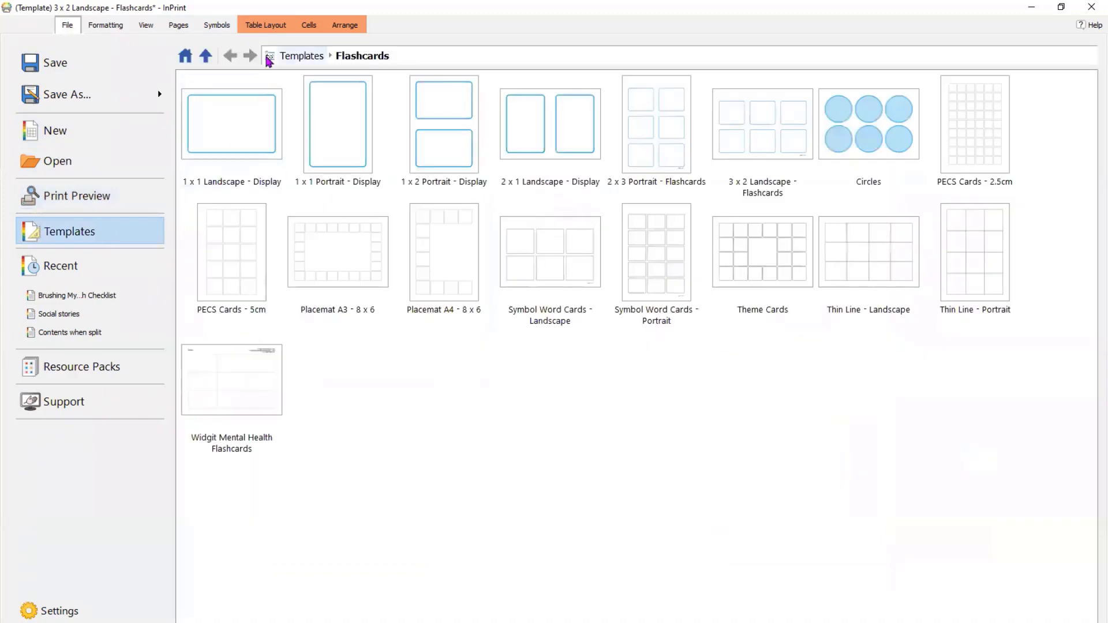
{"action": "left_click", "coordinate": [206, 58]}
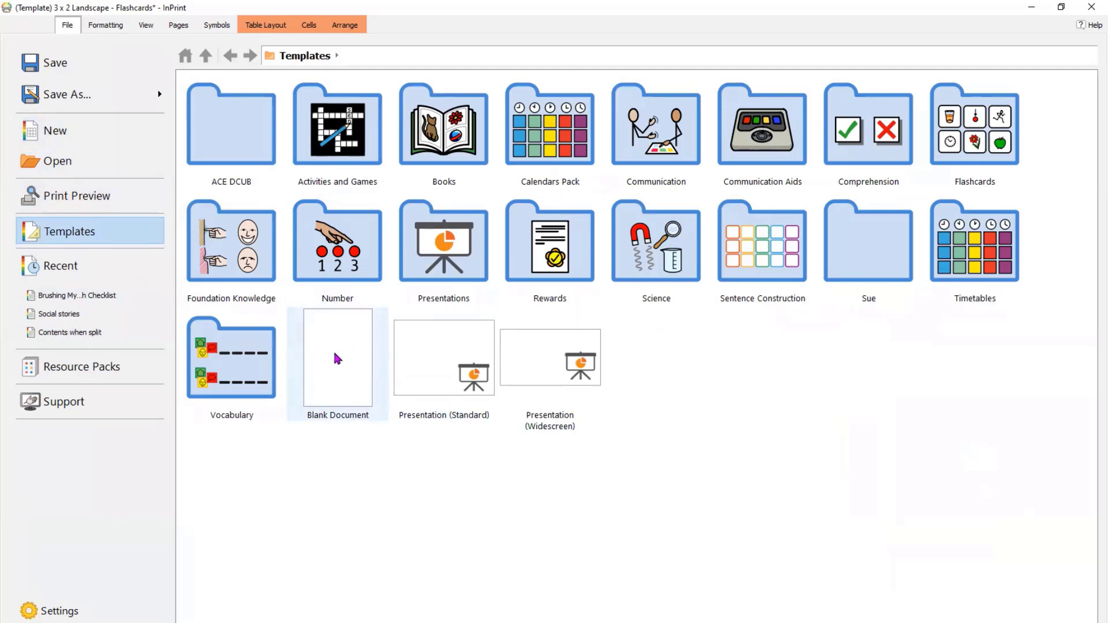
{"action": "left_click", "coordinate": [54, 132]}
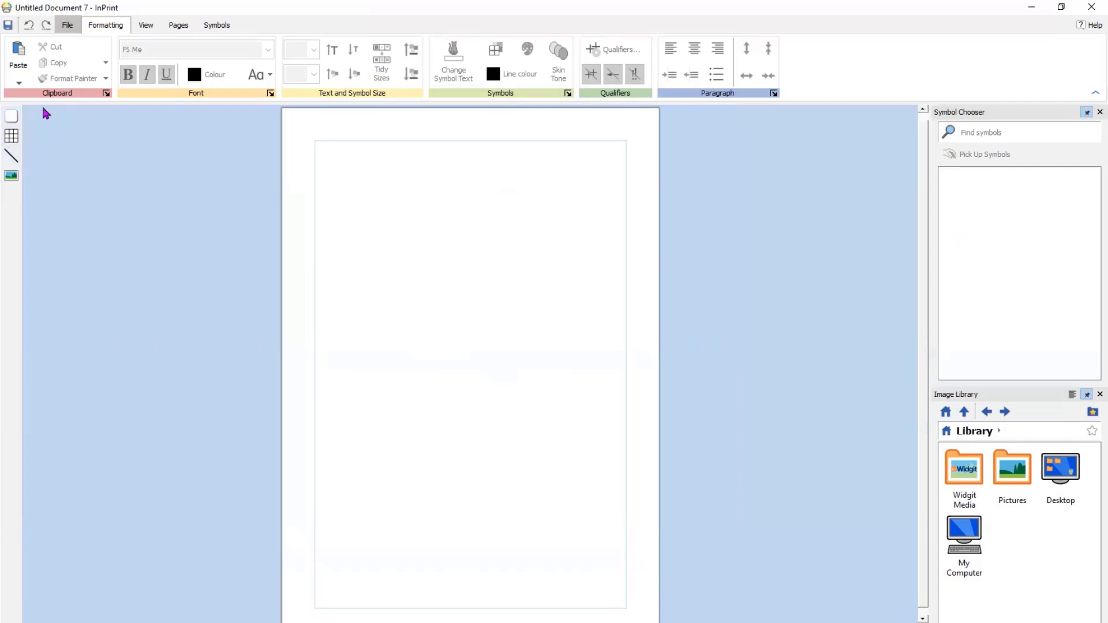
{"action": "left_click", "coordinate": [11, 117]}
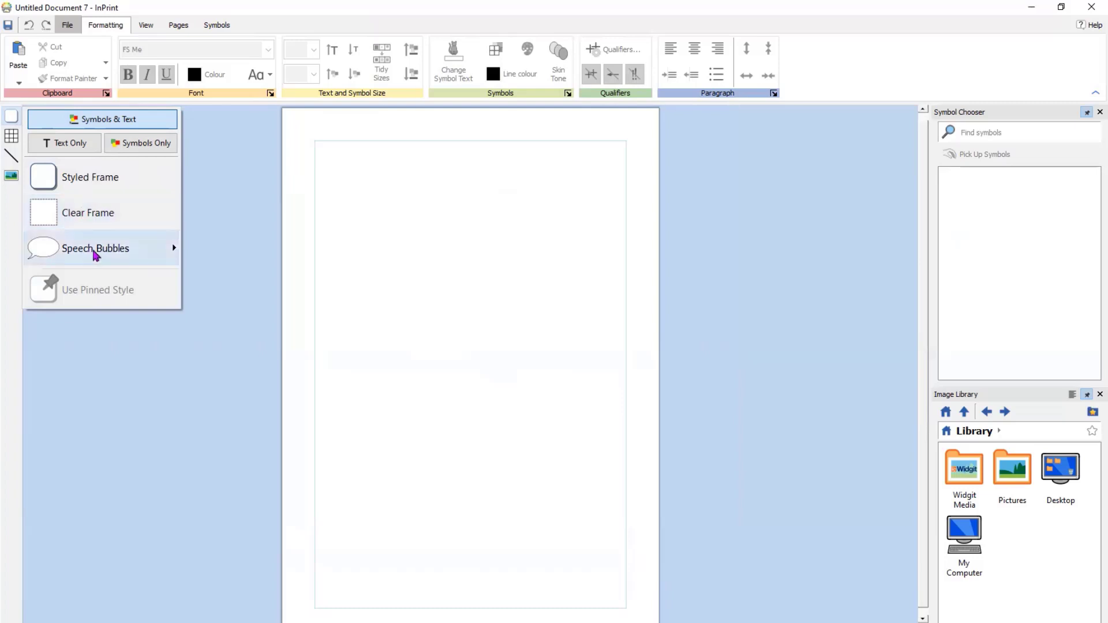
{"action": "left_click", "coordinate": [154, 253]}
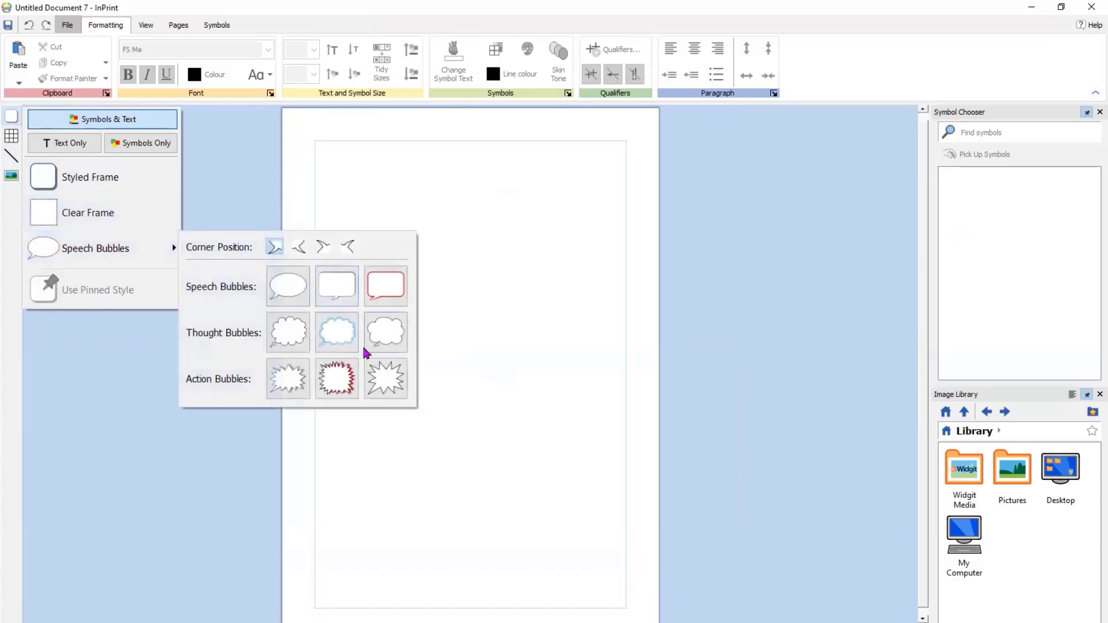
{"action": "left_click", "coordinate": [93, 179]}
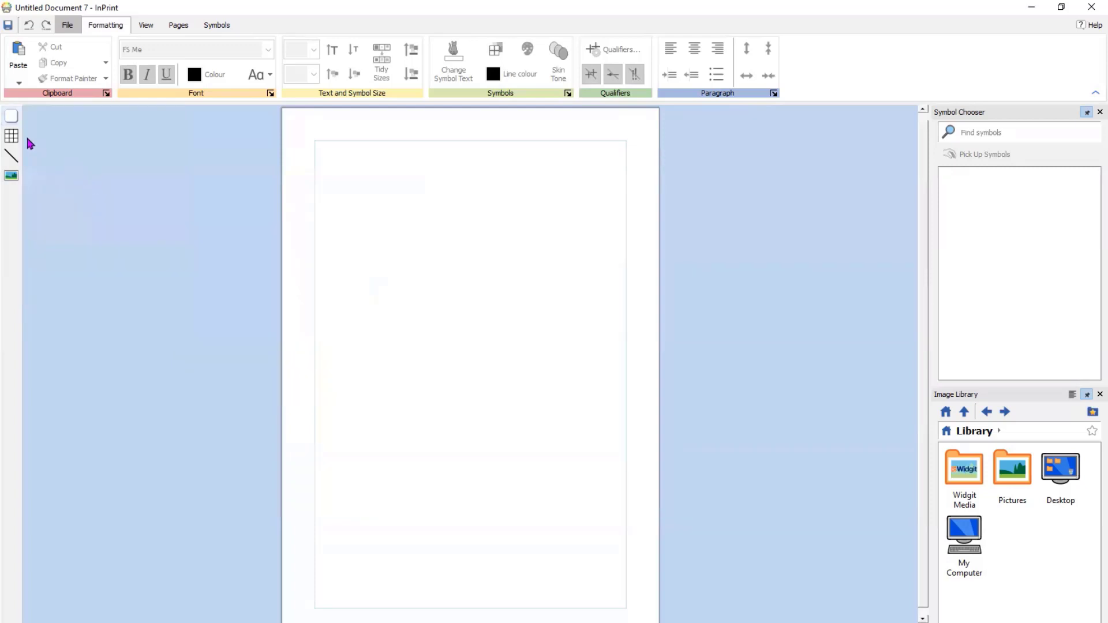
- Insert a styled frame at the page's upper margin and enlarge it across the margins to about 16.82 by 10.58 cm
{"action": "left_click", "coordinate": [11, 117]}
{"action": "left_click", "coordinate": [72, 177]}
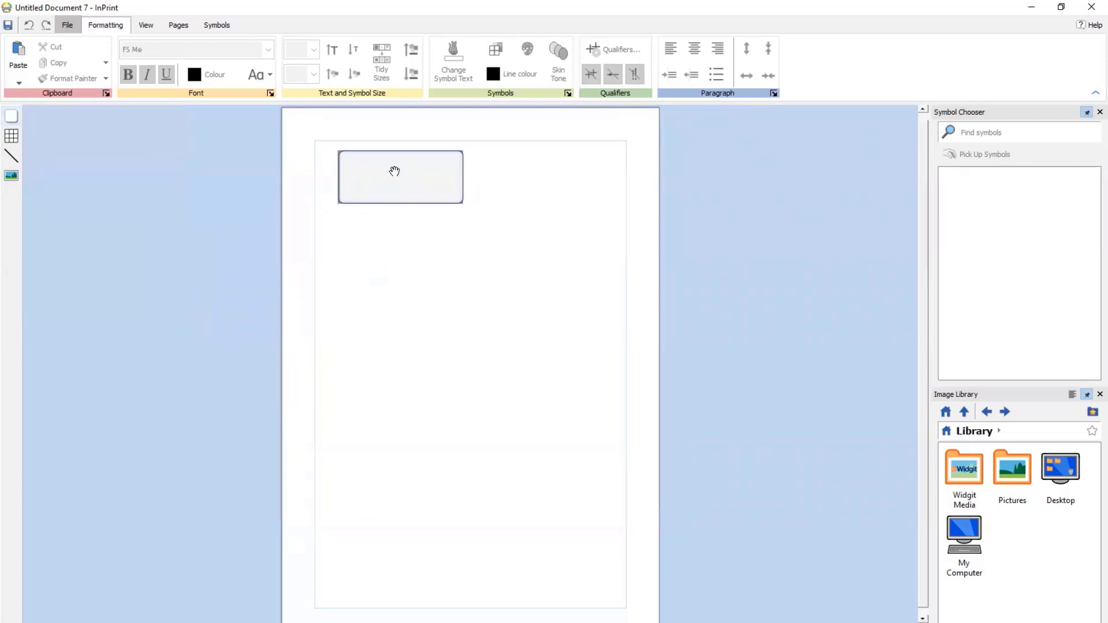
{"action": "left_click", "coordinate": [383, 169]}
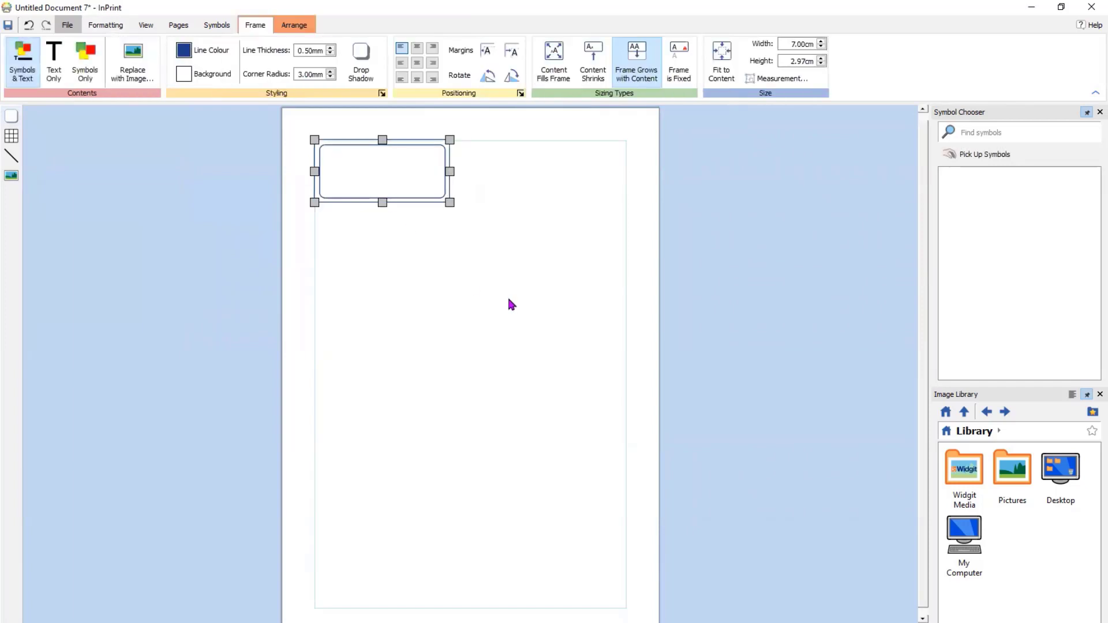
{"action": "left_click_drag", "start_coordinate": [450, 204], "coordinate": [628, 340]}
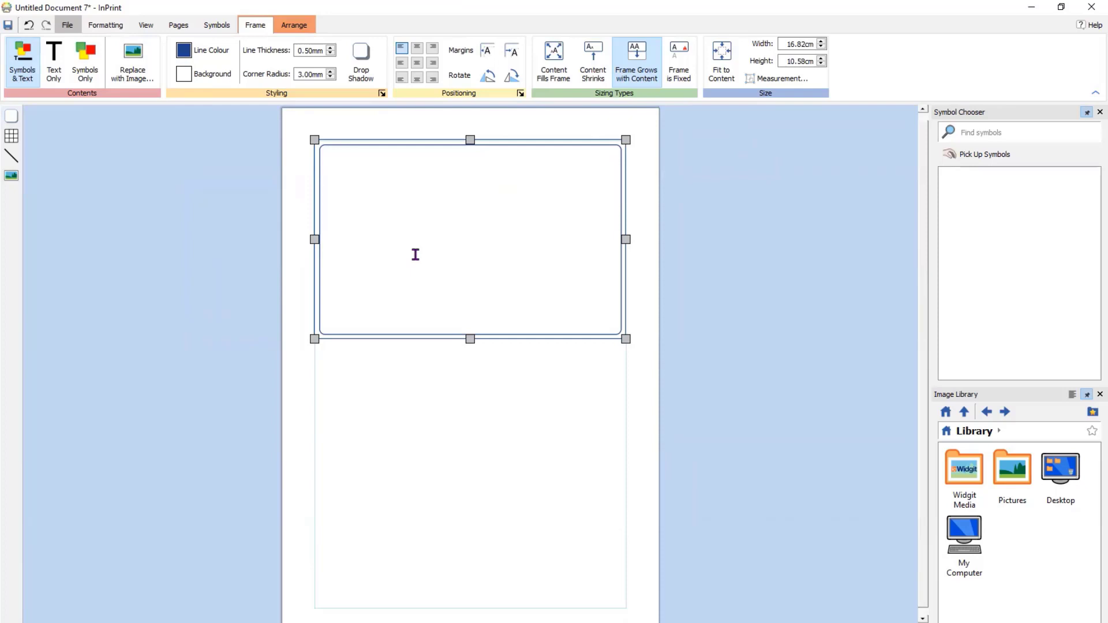
- Increase the text and symbol sizes inside the frame to 22
{"action": "left_click", "coordinate": [398, 192]}
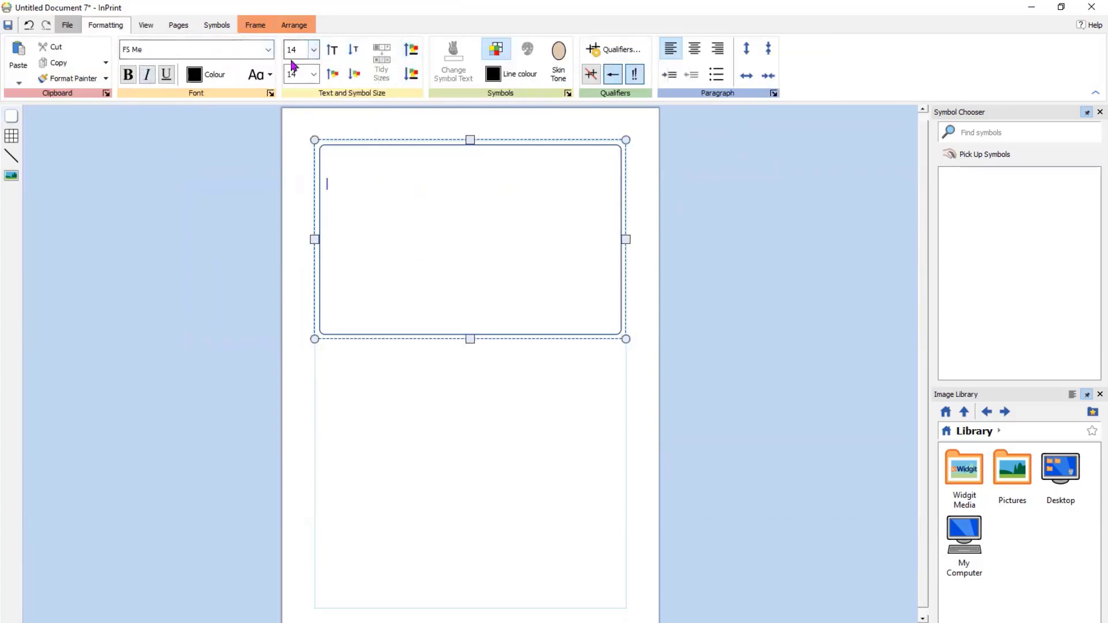
{"action": "left_click", "coordinate": [414, 52]}
{"action": "left_click", "coordinate": [413, 52]}
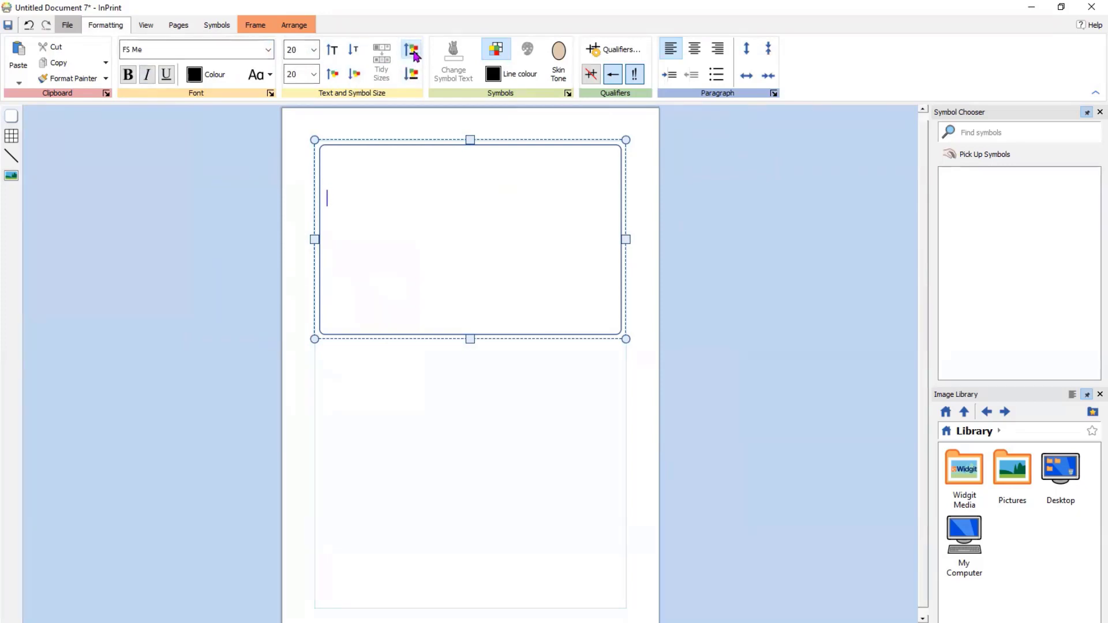
{"action": "left_click", "coordinate": [414, 55]}
- Write "I can drink a can of drink" in the frame and give the final "drink" the can, glass and bottle symbol
{"action": "type", "text": "I can "}
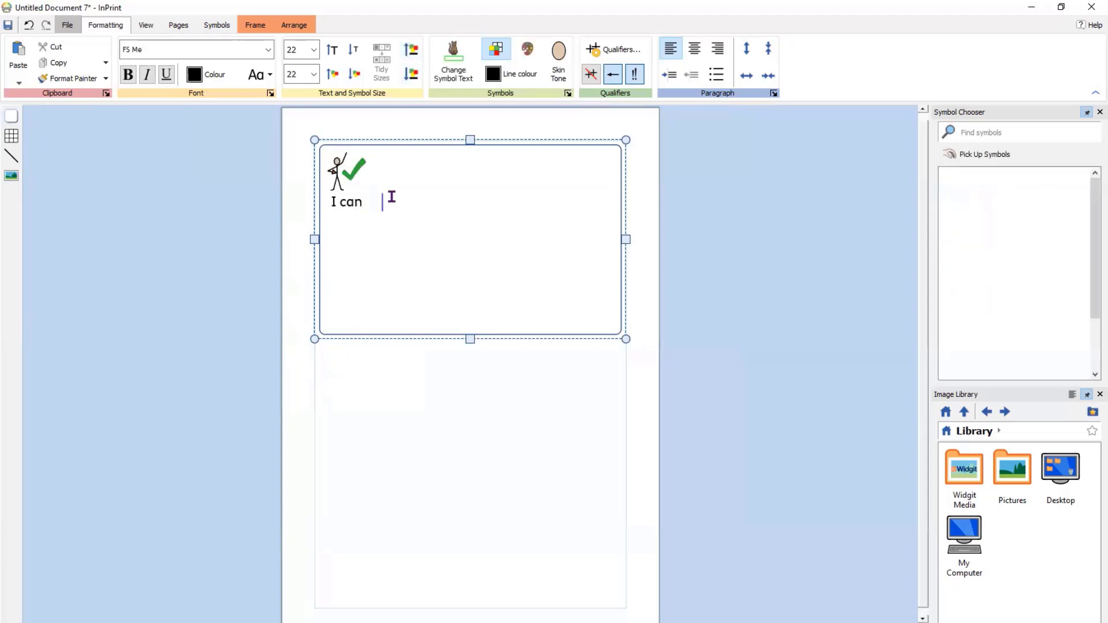
{"action": "type", "text": "drink a c"}
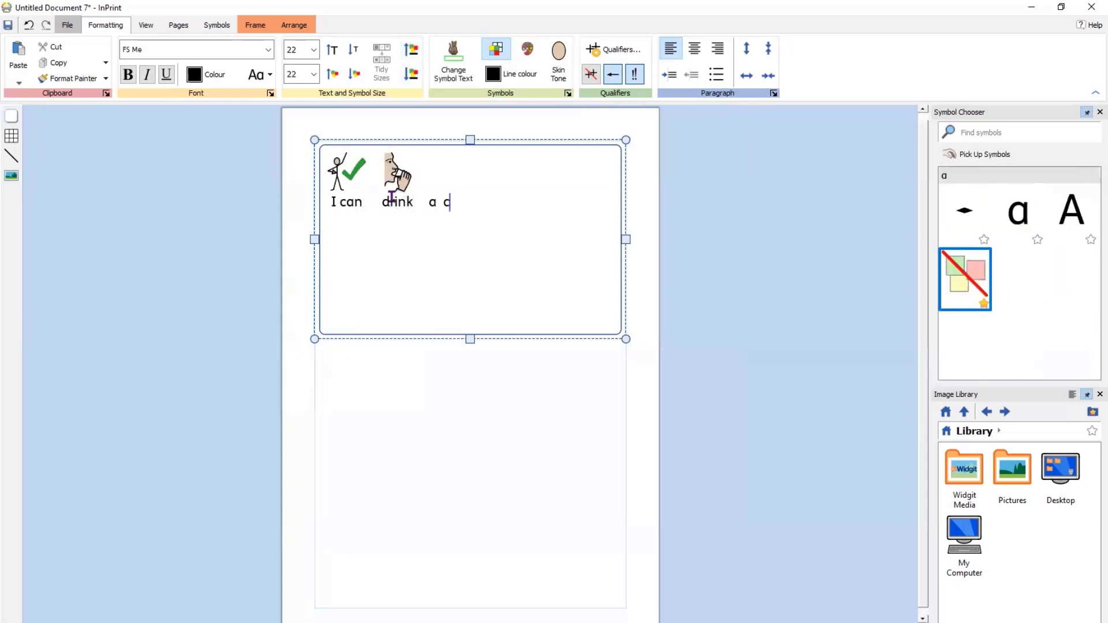
{"action": "type", "text": "an of dri"}
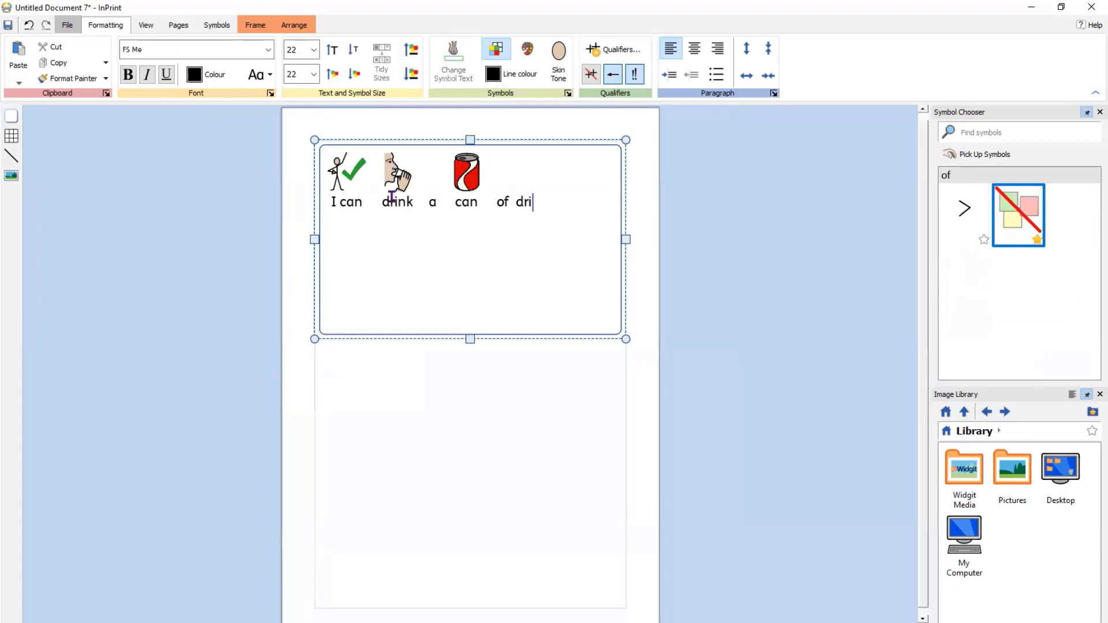
{"action": "type", "text": "nk"}
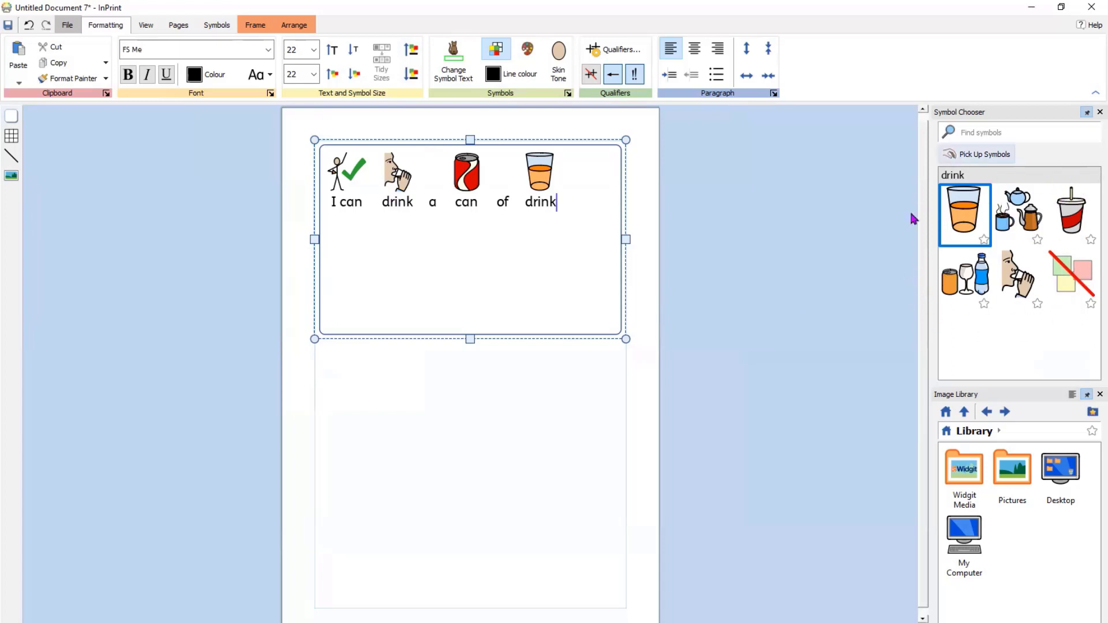
{"action": "left_click", "coordinate": [975, 281]}
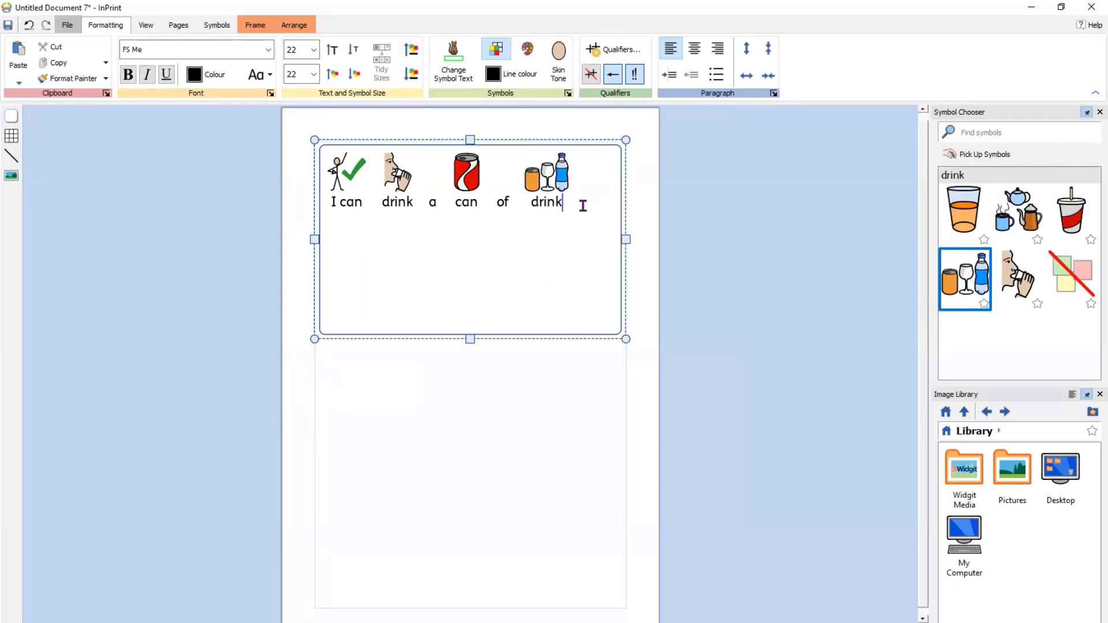
- Add the lines "Today is Wednesday" and "It has been sunny" below the first sentence in the frame
{"action": "key", "text": "Return"}
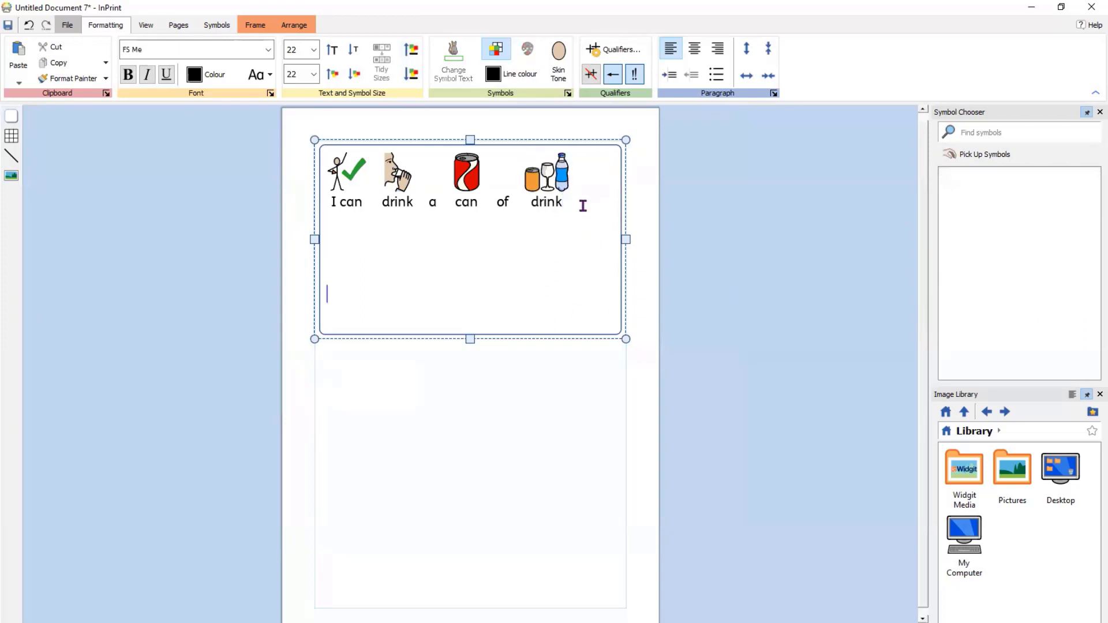
{"action": "type", "text": "Today is "}
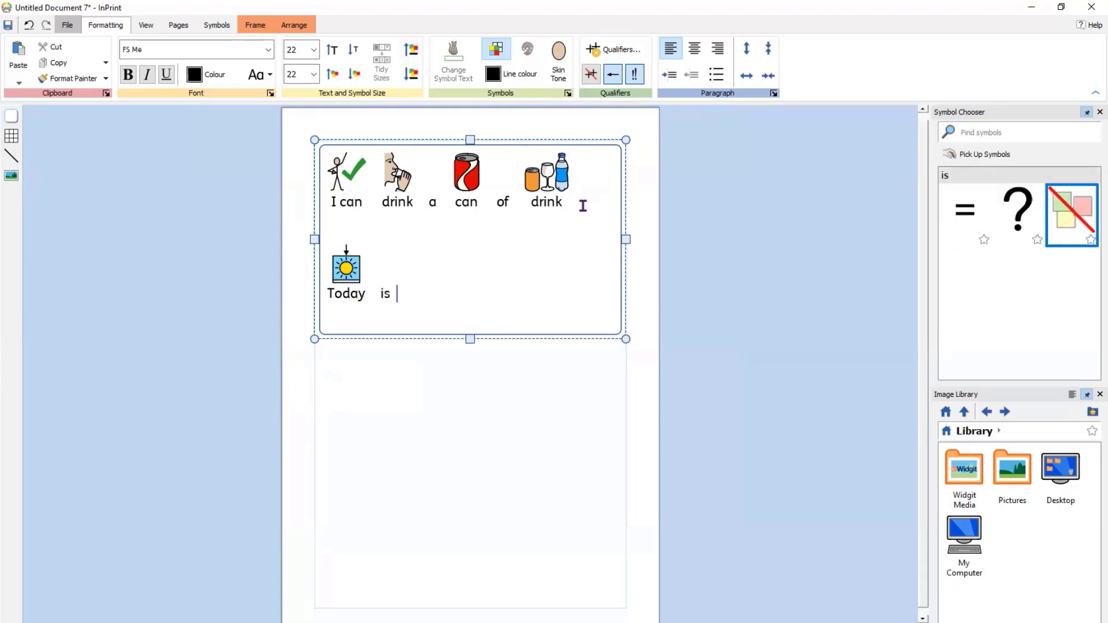
{"action": "type", "text": "Wednesday"}
{"action": "key", "text": "Return"}
{"action": "type", "text": "It"}
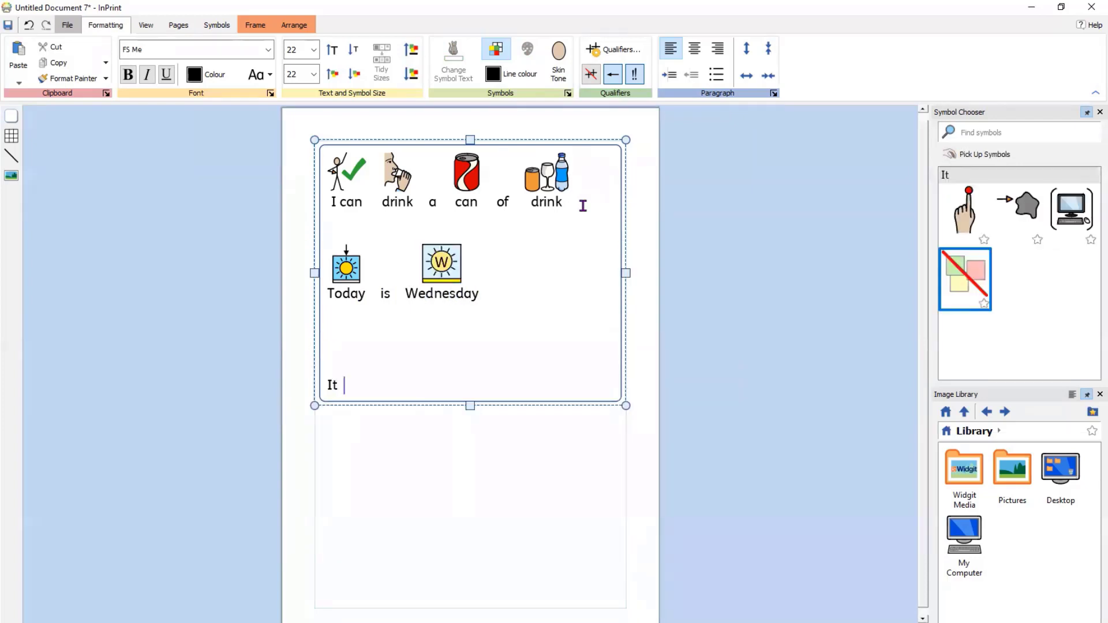
{"action": "type", "text": " has been sunny"}
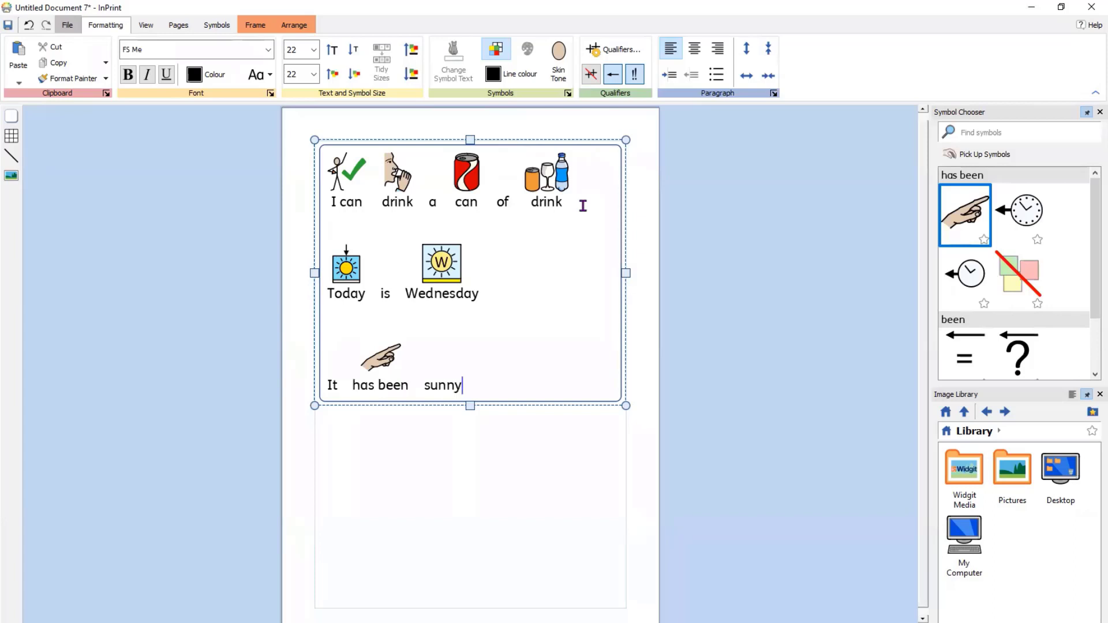
- Add a new line reading "Tomorrow the weather is rain" below the sunny sentence
{"action": "key", "text": "Return"}
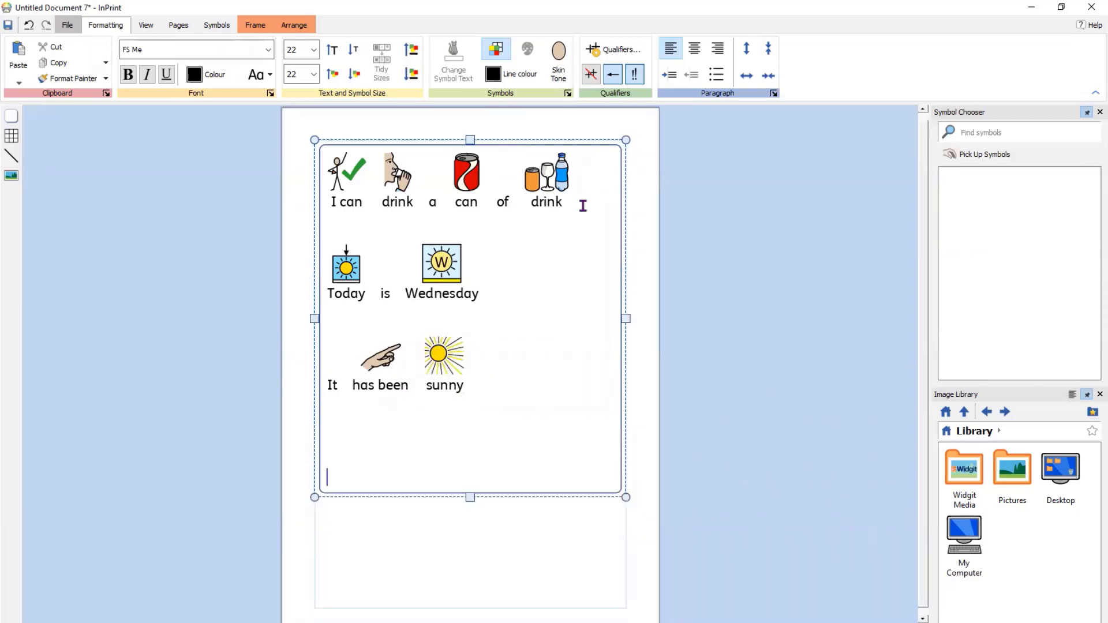
{"action": "type", "text": "Tomorro"}
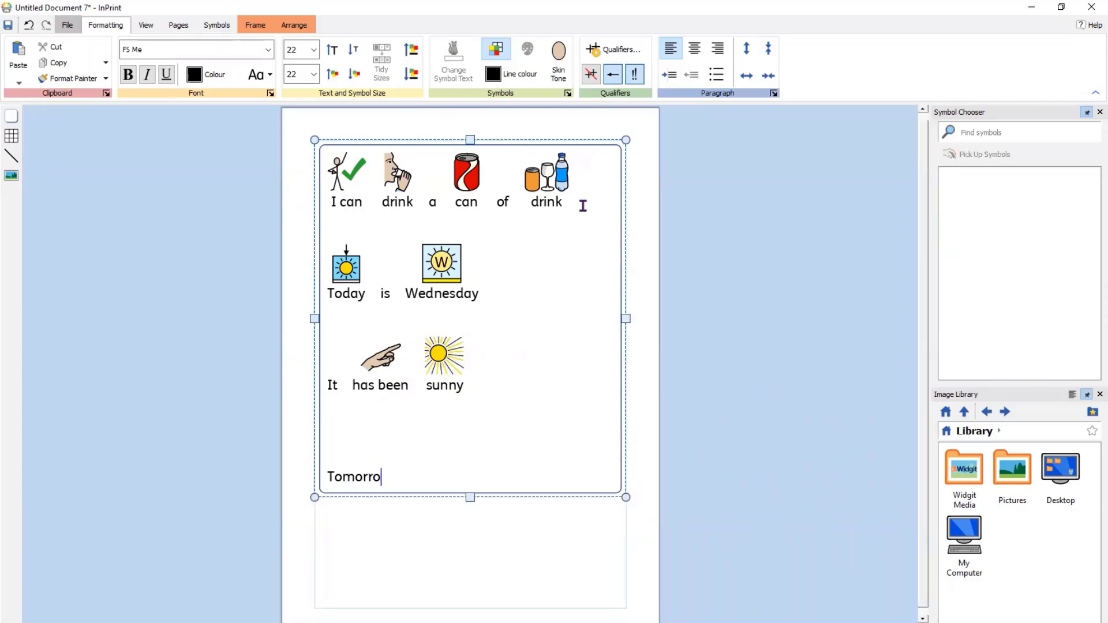
{"action": "type", "text": "w th"}
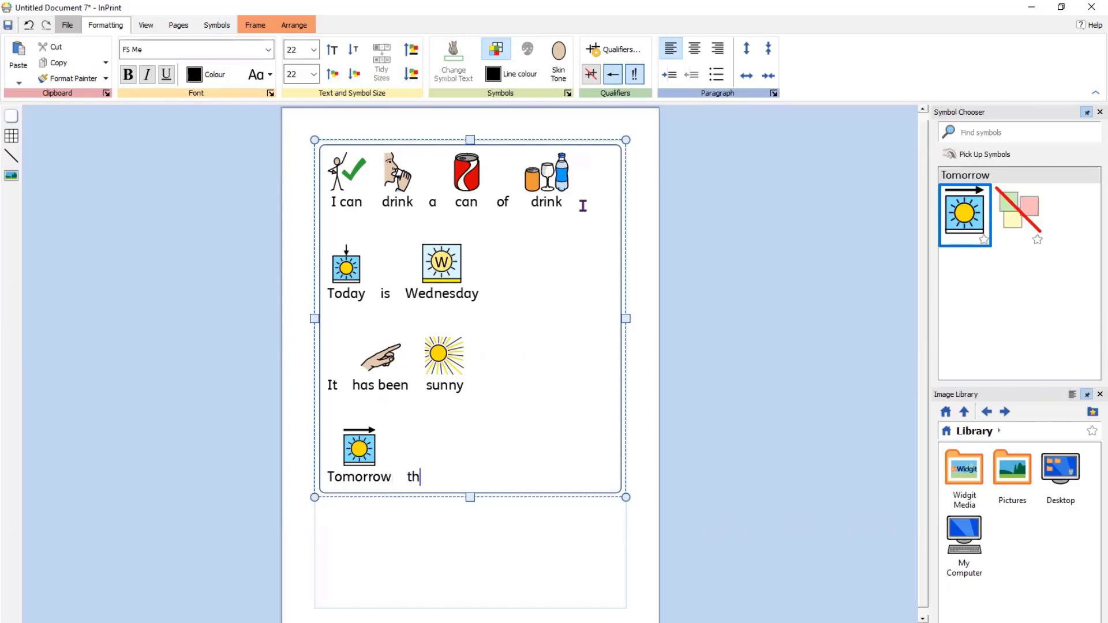
{"action": "type", "text": "e weather "}
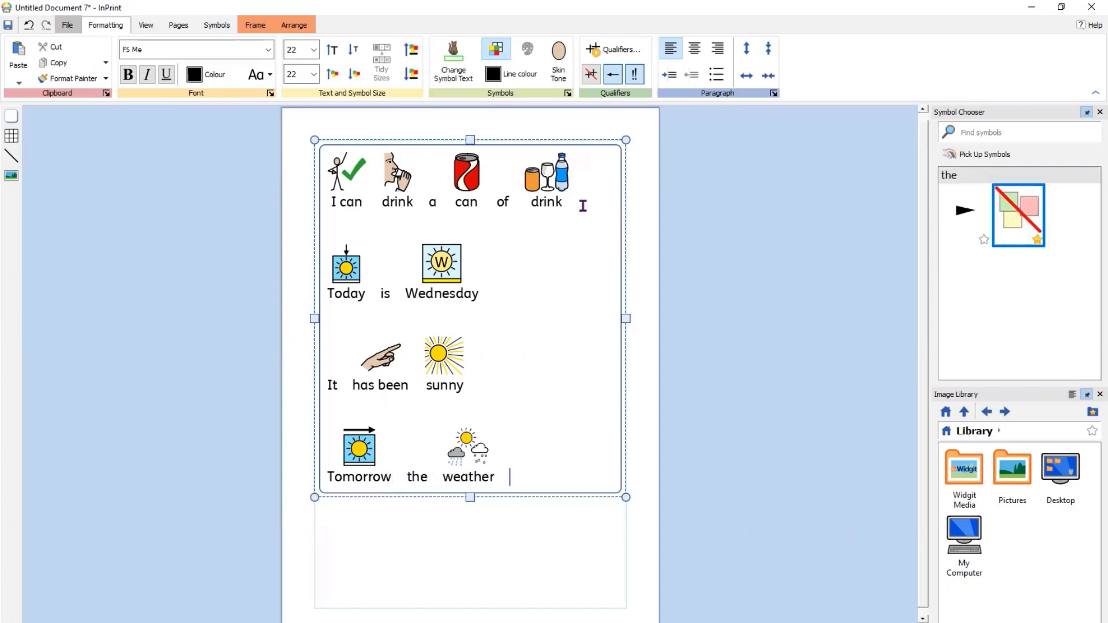
{"action": "type", "text": "is rain"}
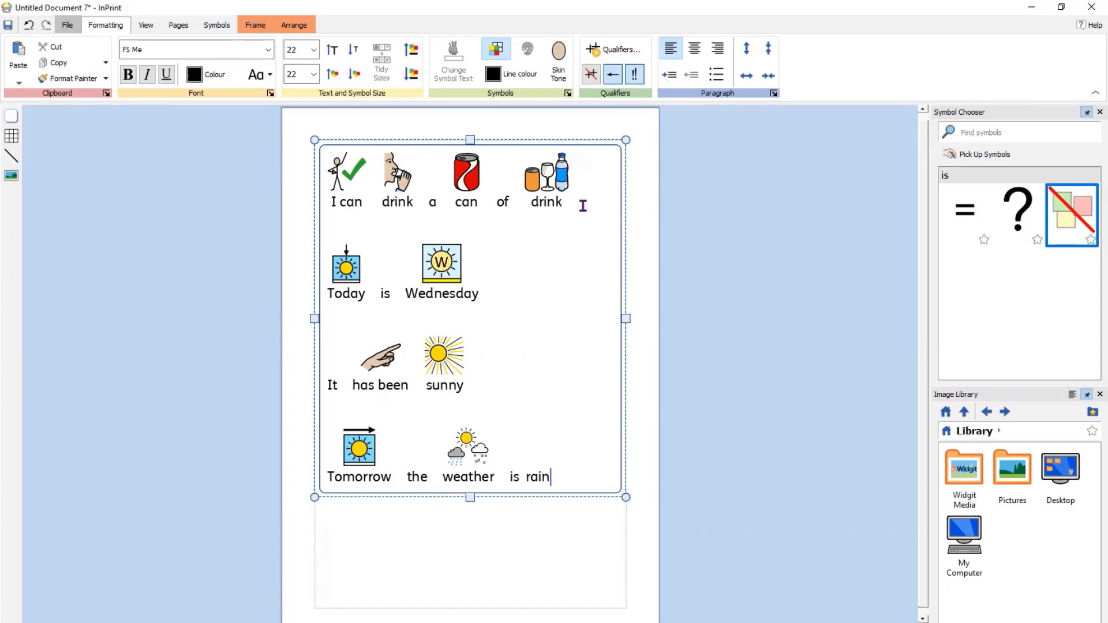
- Add a new line reading "At the weekend I am going swimming" at the end of the frame's text
{"action": "key", "text": "Return"}
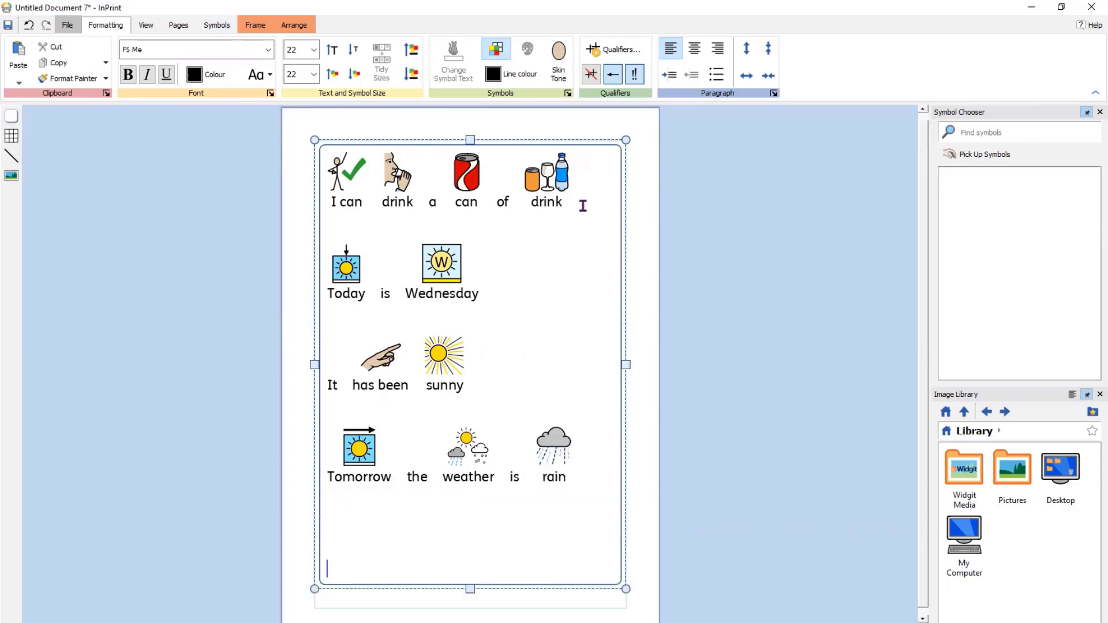
{"action": "type", "text": "At th"}
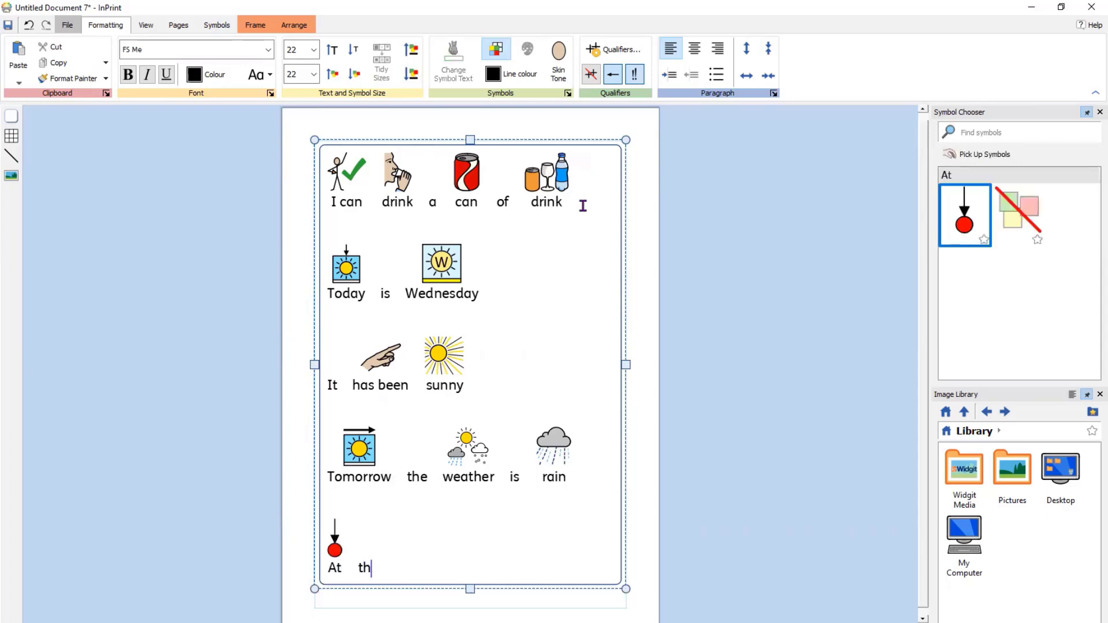
{"action": "type", "text": "e weekend"}
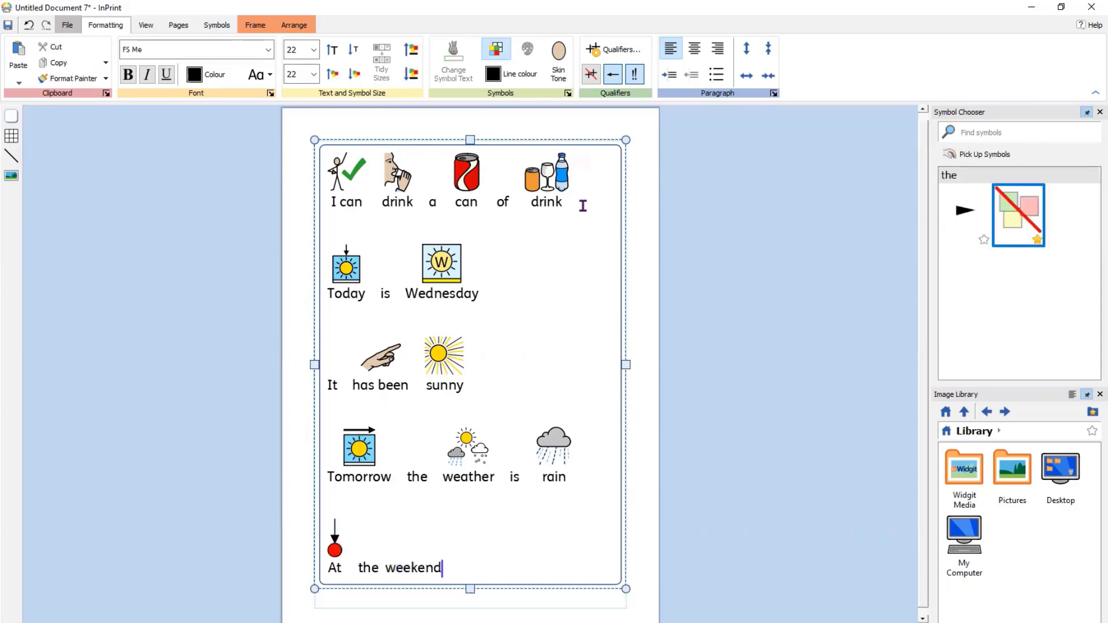
{"action": "type", "text": " I am goi"}
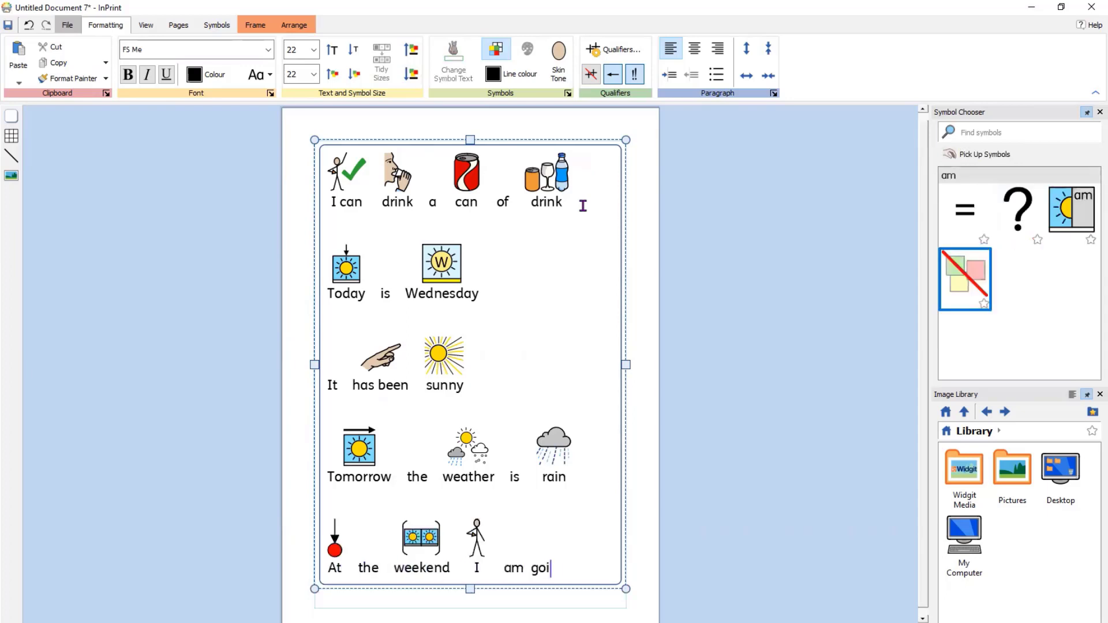
{"action": "type", "text": "ng swimming"}
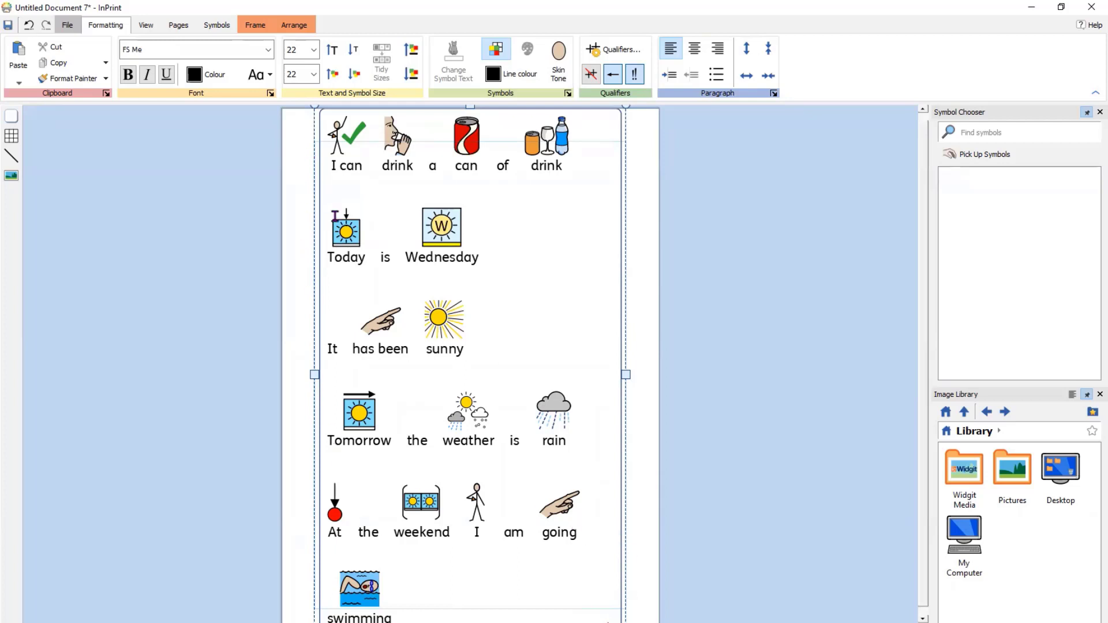
- Insert a blank page before the page containing the symbol sentences
{"action": "left_click", "coordinate": [184, 29]}
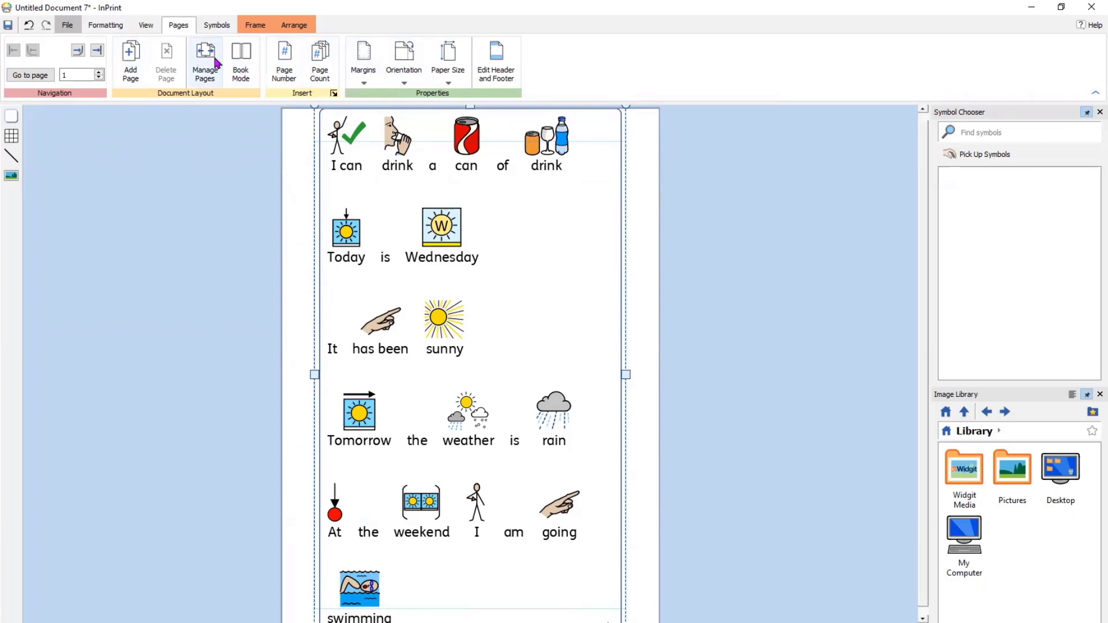
{"action": "left_click", "coordinate": [131, 65]}
{"action": "left_click", "coordinate": [111, 115]}
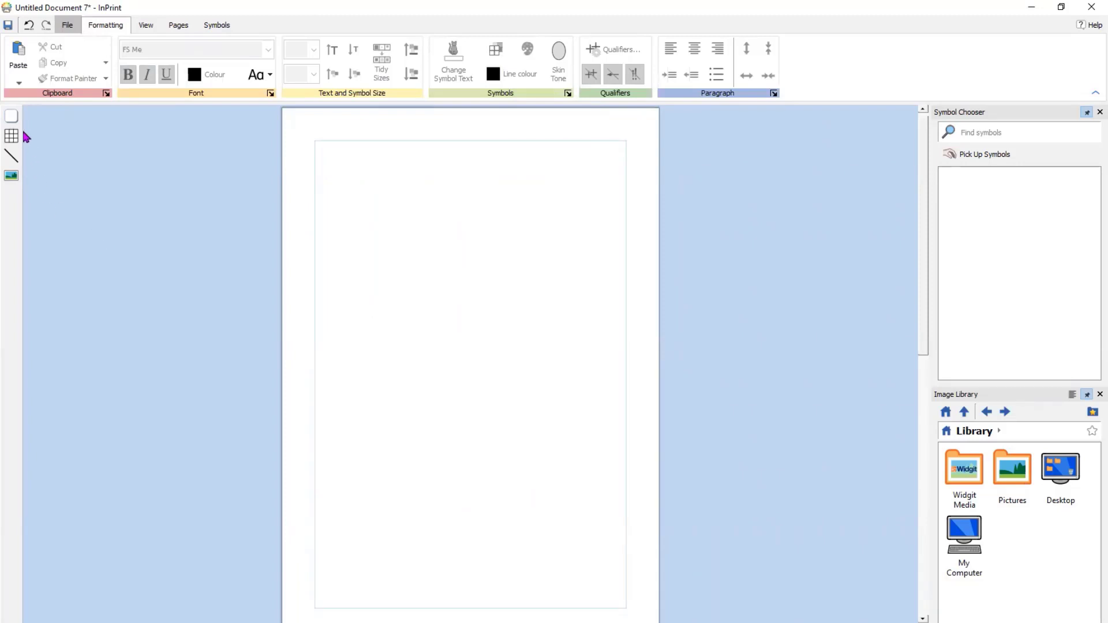
- Draw a styled symbols-and-text frame filling the blank page's margins, about 17.2 cm wide and 25.9 cm high
{"action": "left_click", "coordinate": [11, 116]}
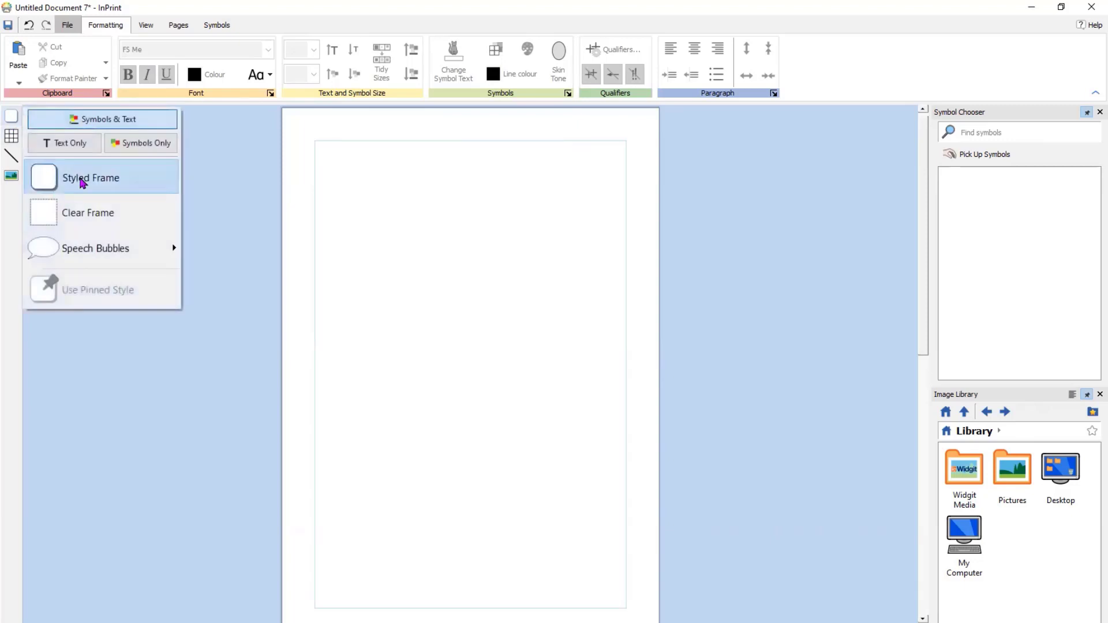
{"action": "left_click_drag", "start_coordinate": [82, 183], "coordinate": [380, 168]}
{"action": "left_click_drag", "start_coordinate": [447, 201], "coordinate": [624, 610]}
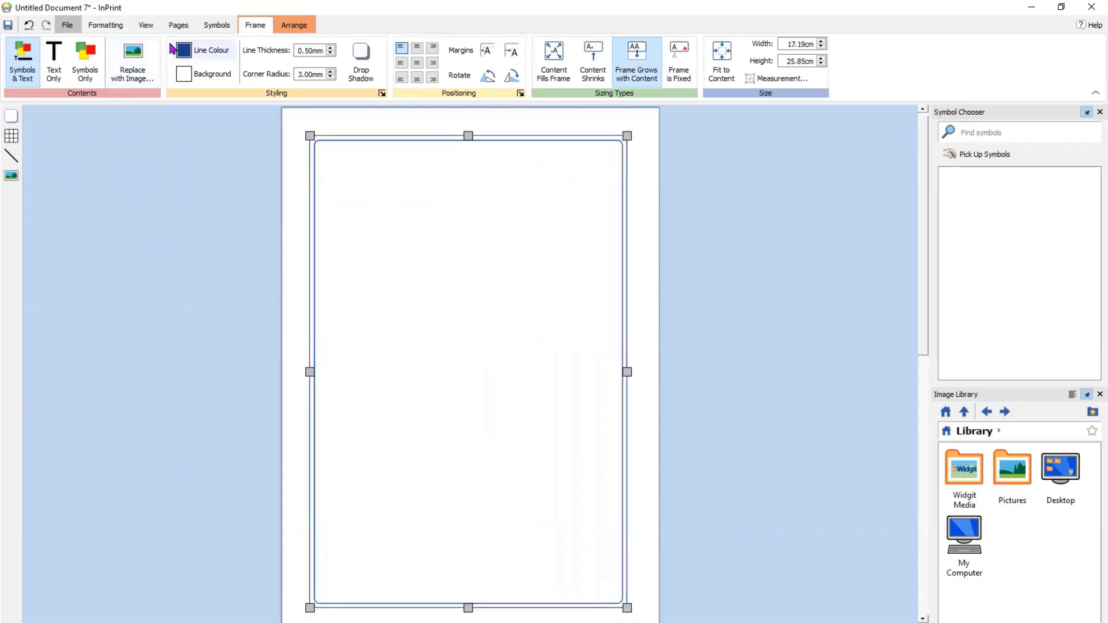
- Duplicate the page with the empty frame, making 5 copies
{"action": "left_click", "coordinate": [180, 25]}
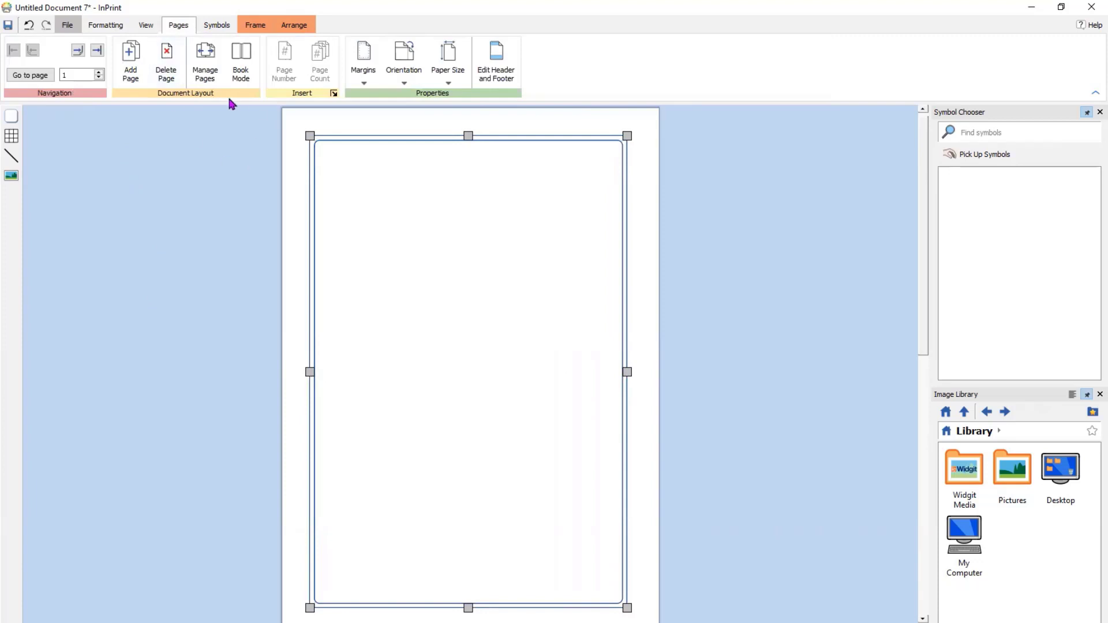
{"action": "left_click", "coordinate": [204, 61]}
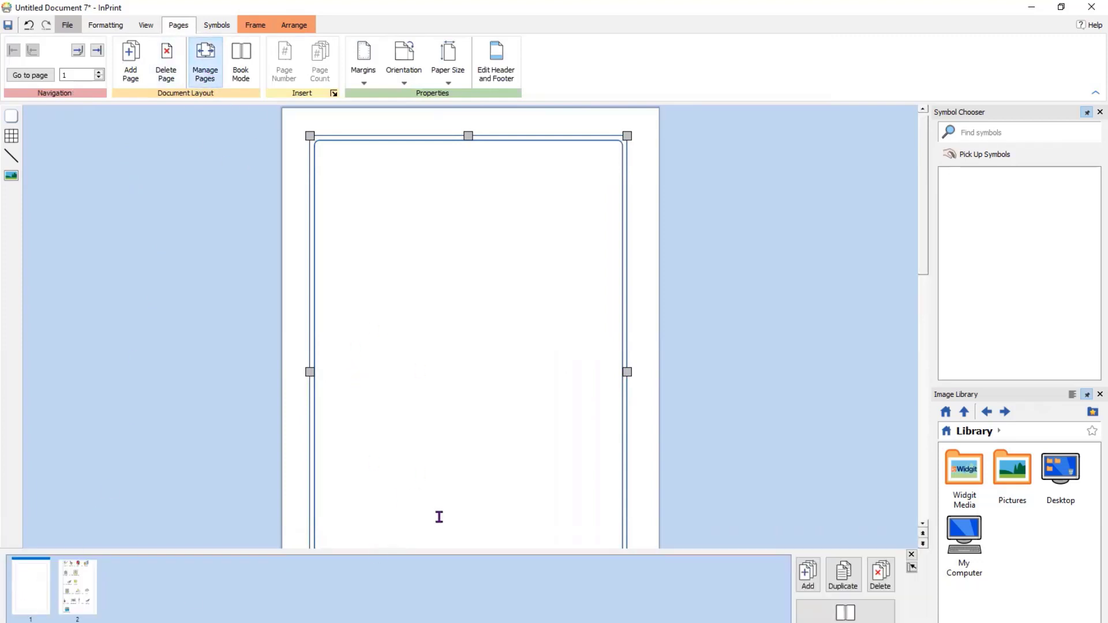
{"action": "left_click", "coordinate": [842, 586]}
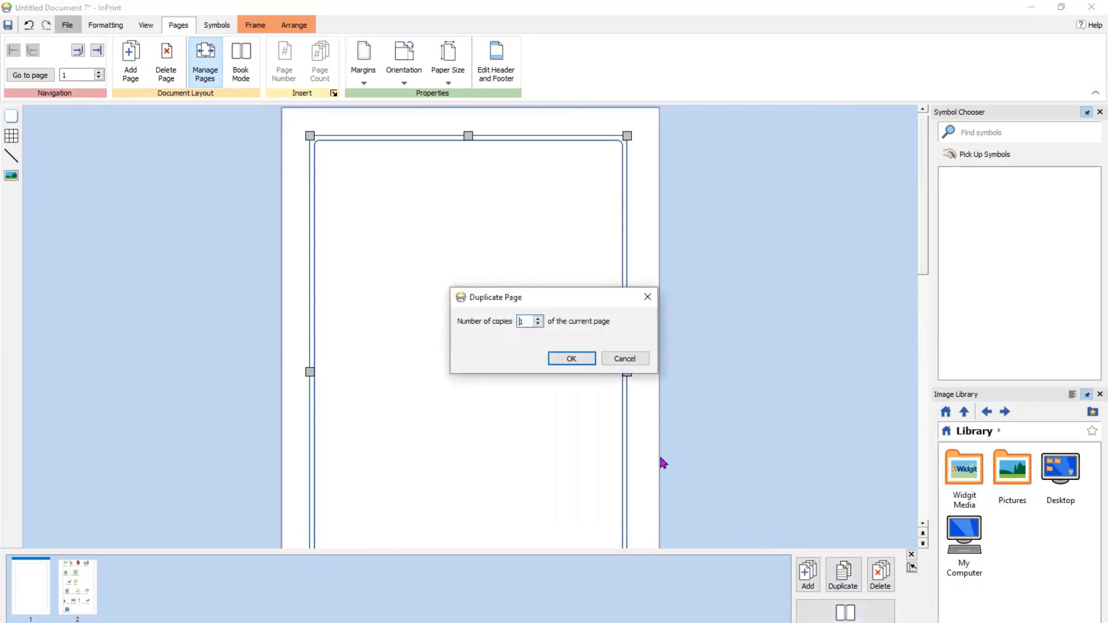
{"action": "left_click", "coordinate": [538, 319]}
{"action": "left_click", "coordinate": [538, 319]}
{"action": "left_click", "coordinate": [538, 319]}
{"action": "left_click", "coordinate": [538, 319]}
{"action": "left_click", "coordinate": [558, 358]}
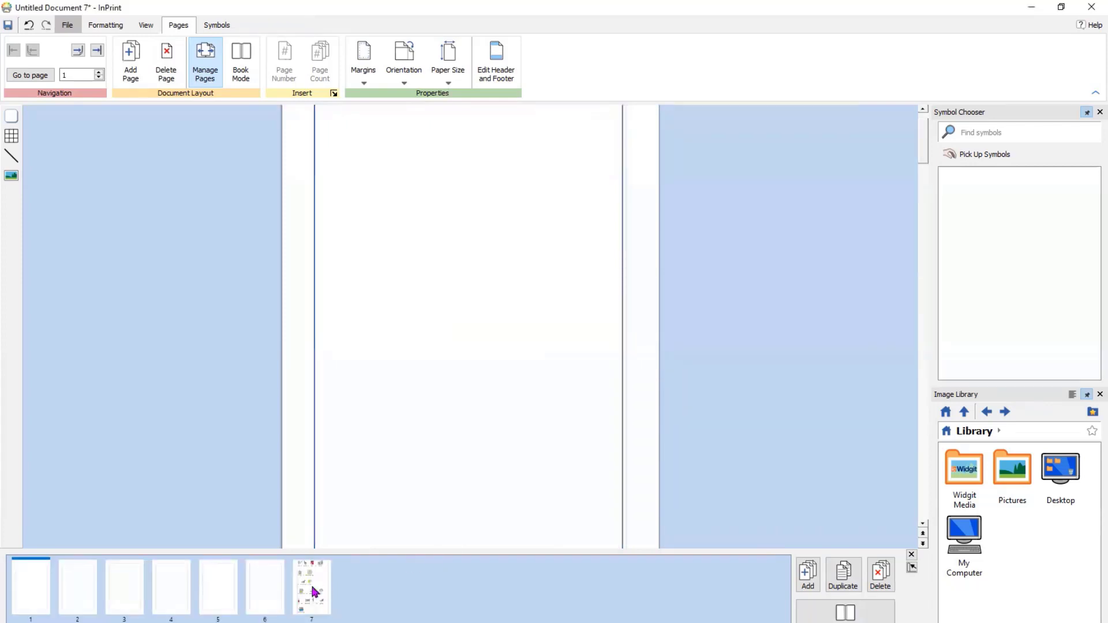
- Move the page with the symbol sentences to the start of the document, then go to page 2 and close the page manager
{"action": "left_click_drag", "start_coordinate": [314, 592], "coordinate": [23, 588]}
{"action": "left_click", "coordinate": [84, 597]}
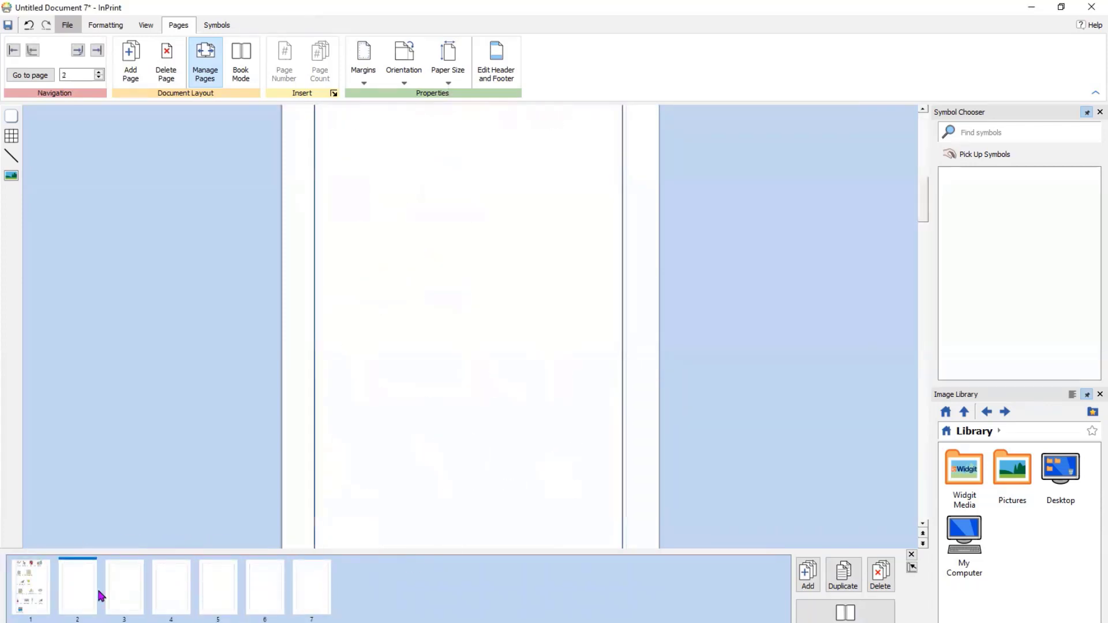
{"action": "left_click", "coordinate": [911, 554]}
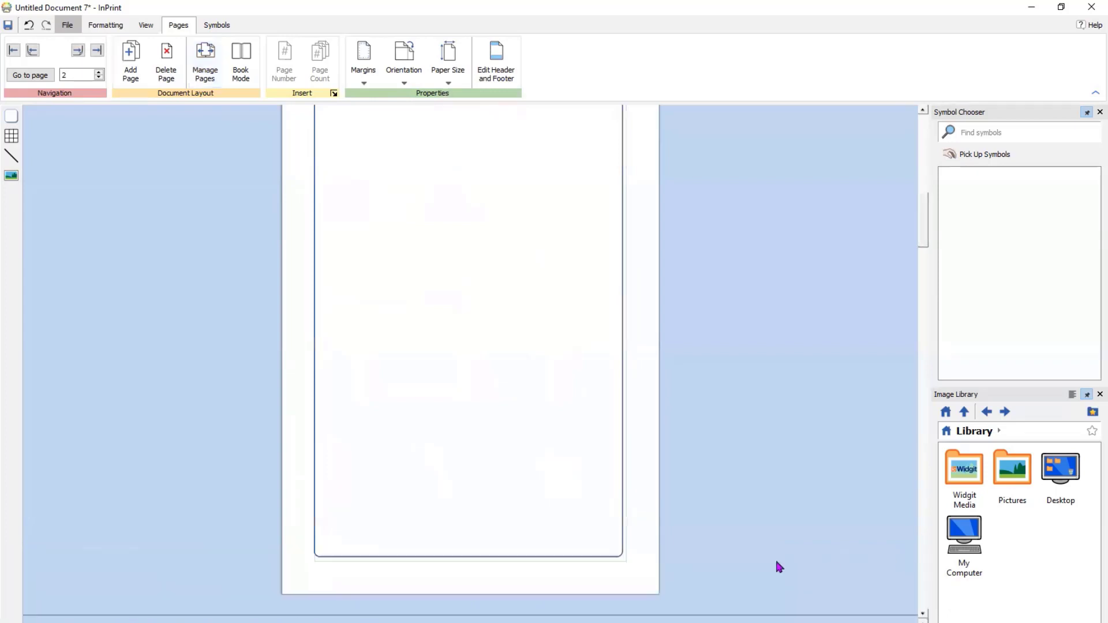
- Look through the framed pages and place the text cursor in the empty frame on page 2
{"action": "scroll", "coordinate": [552, 425], "scroll_direction": "down", "scroll_amount": 15}
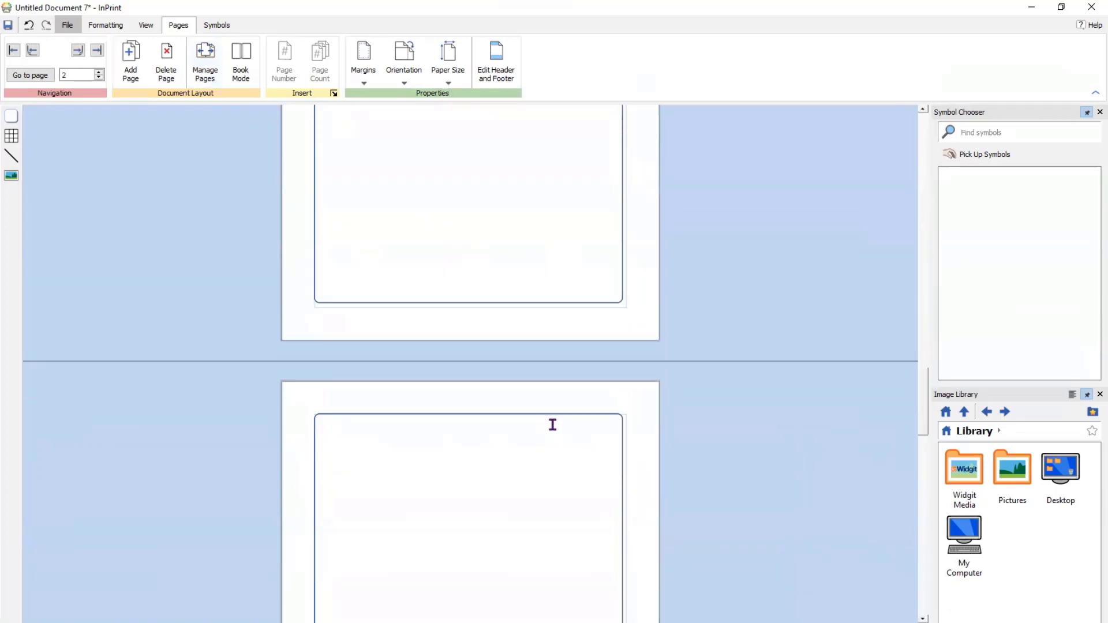
{"action": "scroll", "coordinate": [552, 425], "scroll_direction": "down", "scroll_amount": 5}
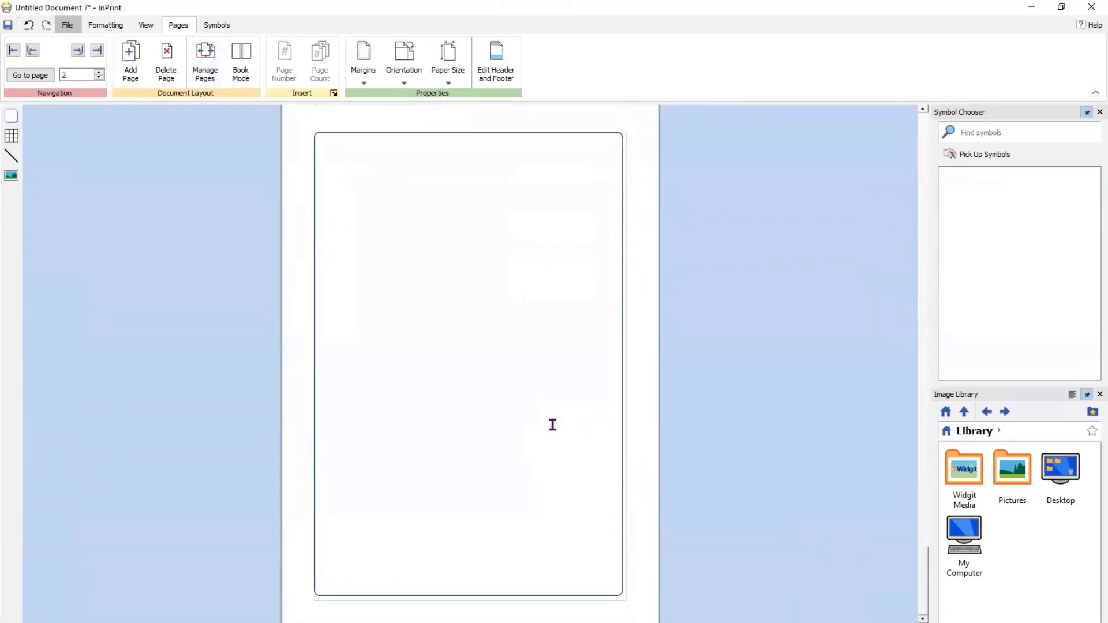
{"action": "scroll", "coordinate": [552, 424], "scroll_direction": "up", "scroll_amount": 15}
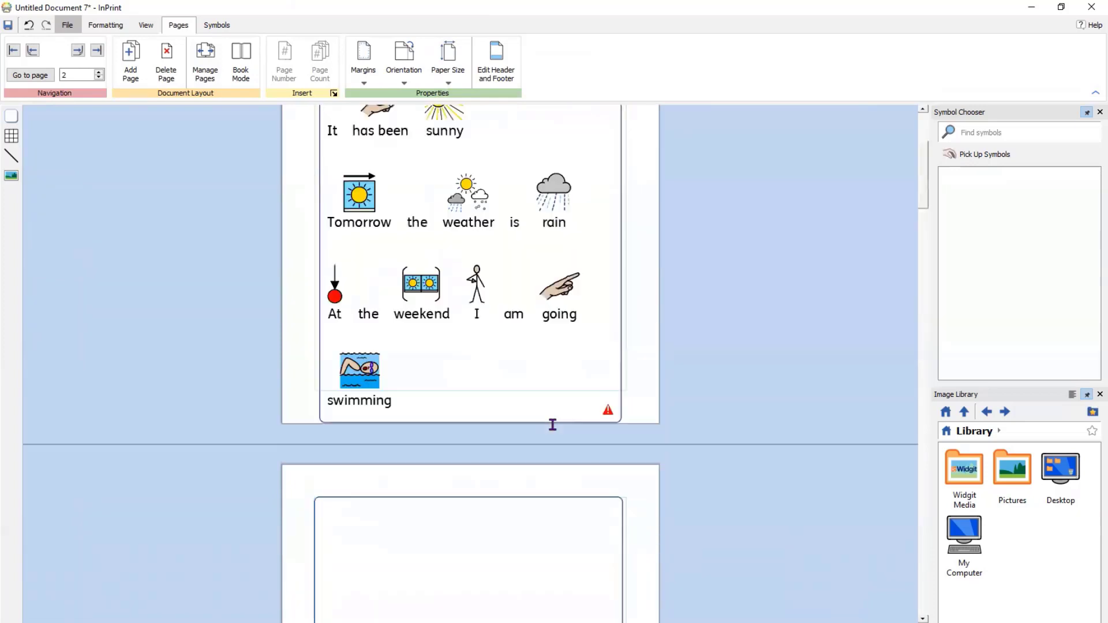
{"action": "scroll", "coordinate": [552, 425], "scroll_direction": "up", "scroll_amount": 3}
{"action": "scroll", "coordinate": [553, 425], "scroll_direction": "down", "scroll_amount": 7}
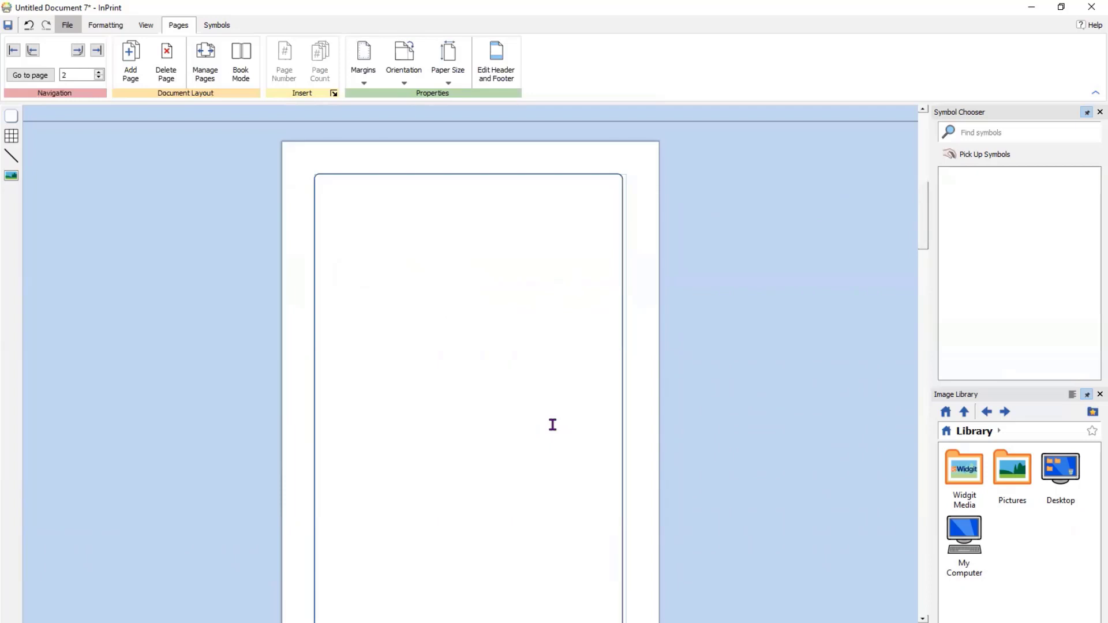
{"action": "left_click", "coordinate": [361, 235]}
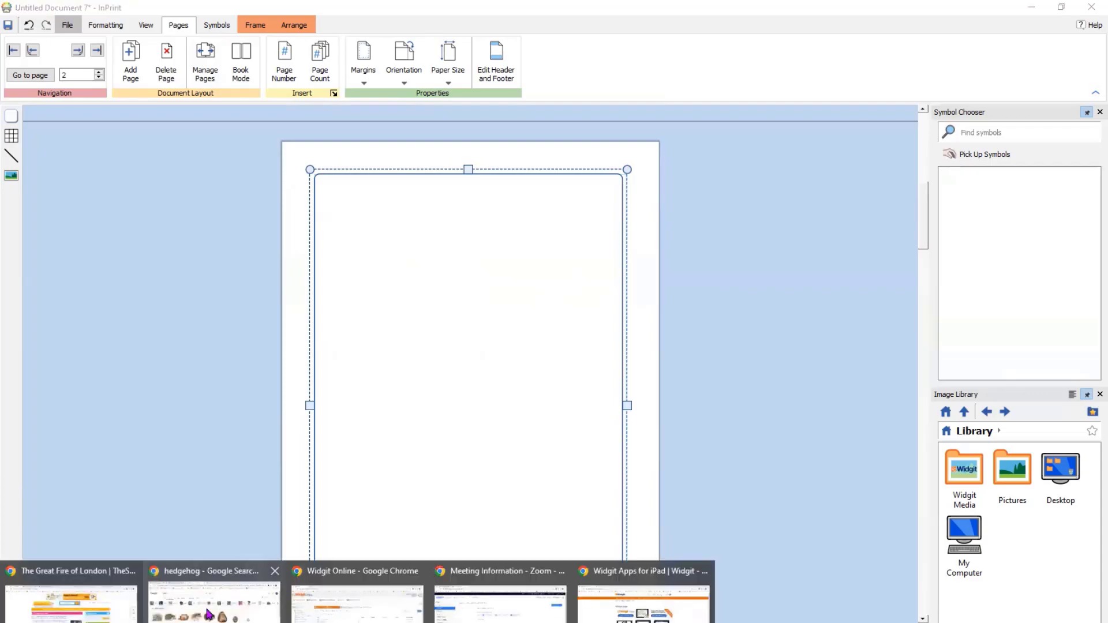
- Switch to Chrome, bring up the Great Fire of London page and place its tab just before the hedgehog search tab
{"action": "left_click", "coordinate": [209, 609]}
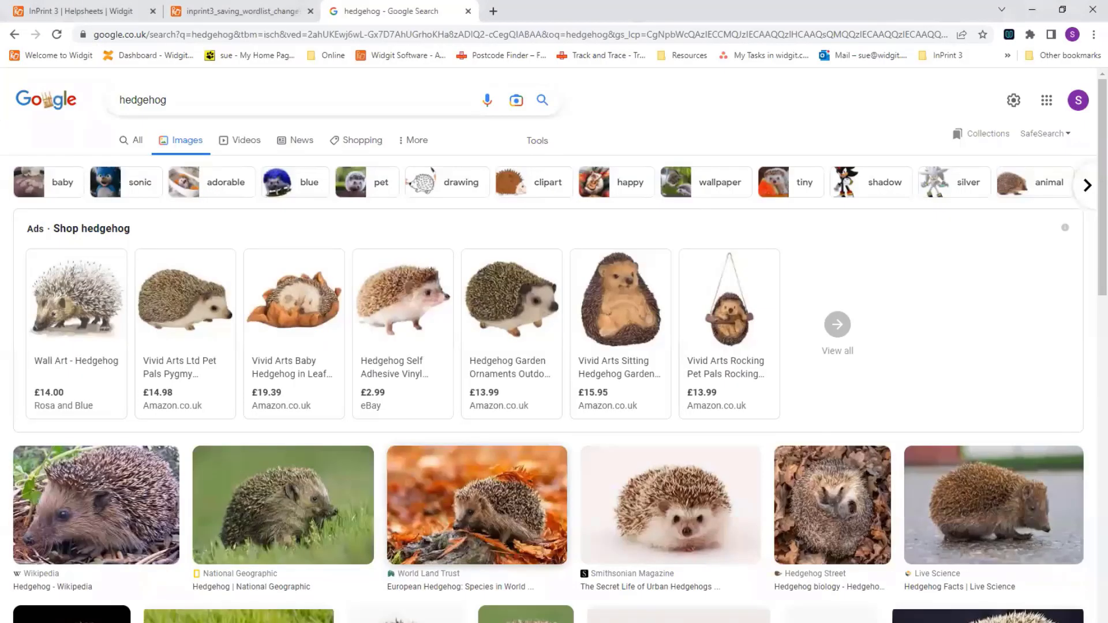
{"action": "mouse_move", "coordinate": [209, 617]}
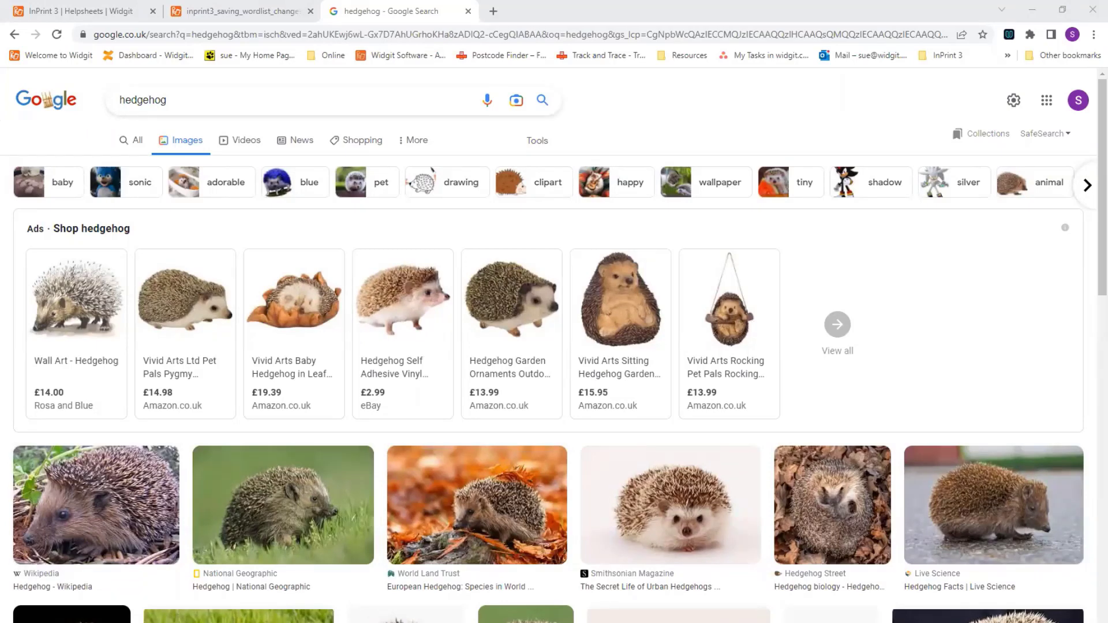
{"action": "key", "text": "alt+Tab"}
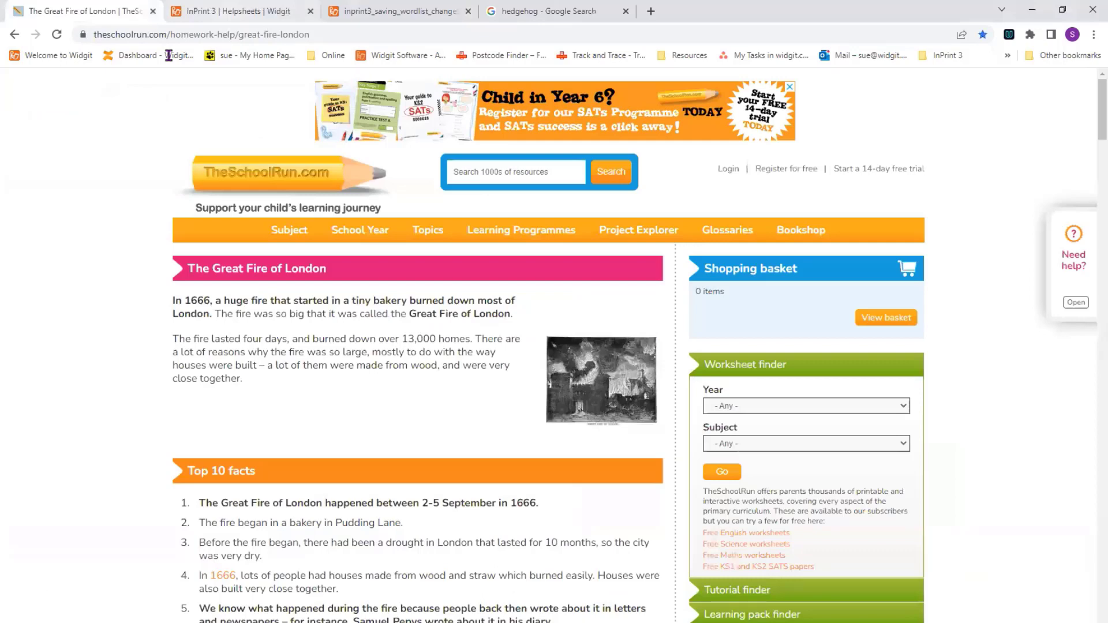
{"action": "key", "text": "ctrl+shift+Page_Down"}
{"action": "key", "text": "ctrl+shift+Page_Down"}
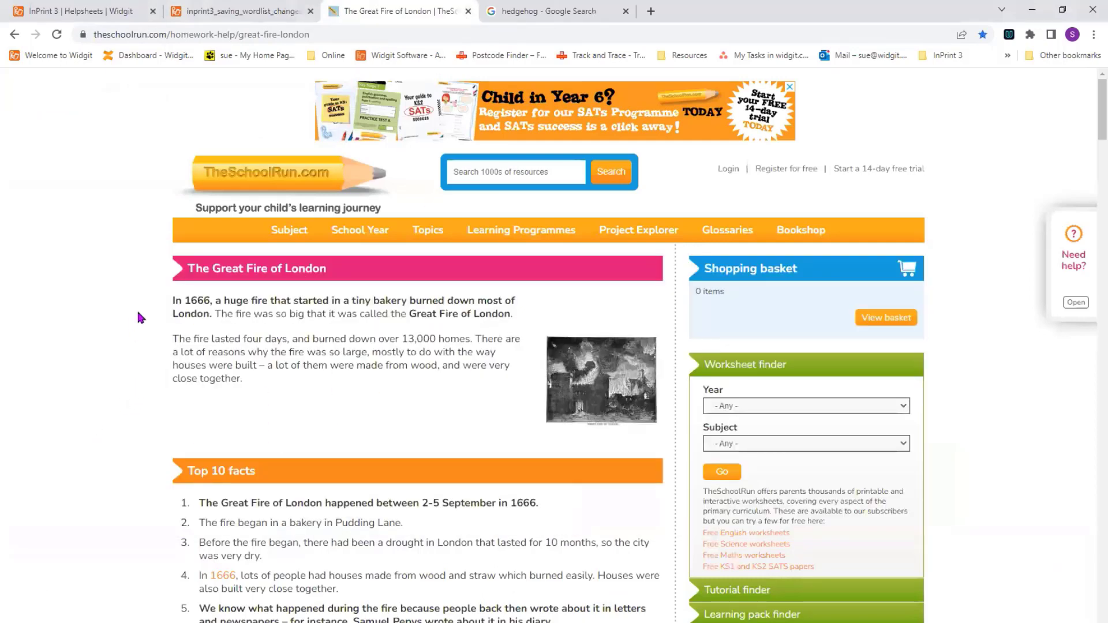
- Copy the Great Fire of London introduction from "In 1666" through "13,000 homes." and switch back to Untitled Document 7 in InPrint
{"action": "left_click_drag", "start_coordinate": [173, 299], "coordinate": [475, 340]}
{"action": "key", "text": "ctrl+c"}
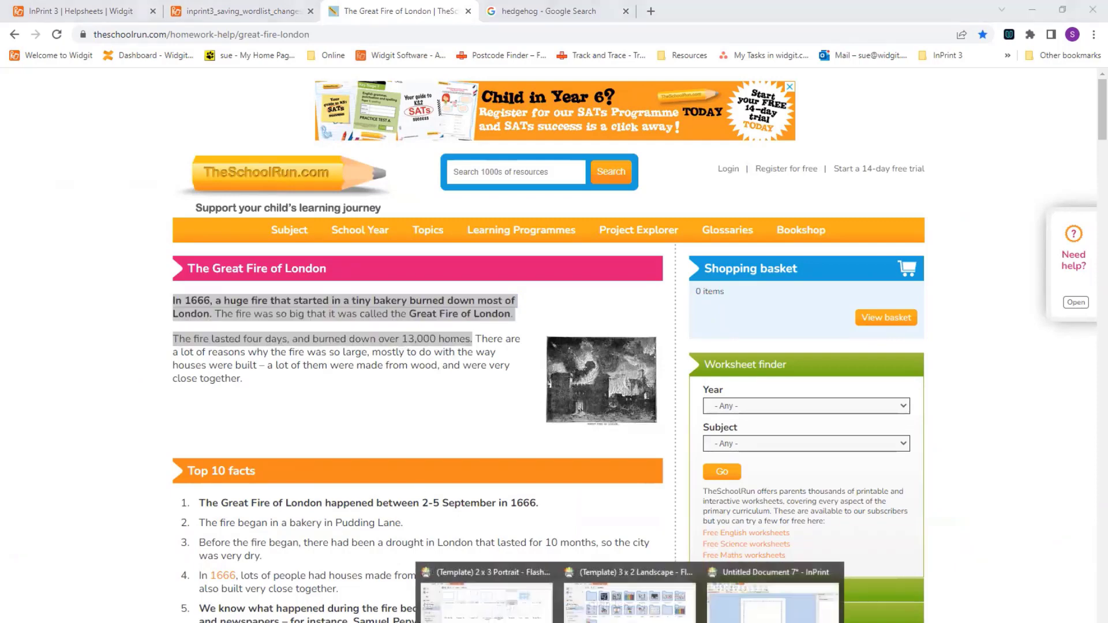
{"action": "left_click", "coordinate": [773, 594]}
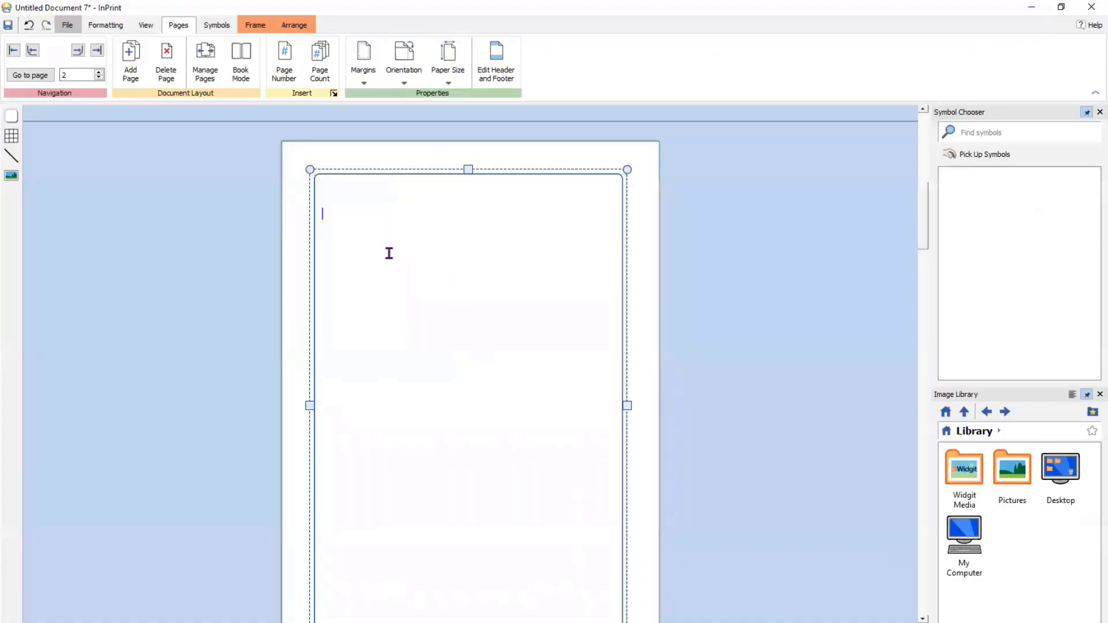
- Paste the copied text into the frame on page 2 and remove the symbols from "In" and "in" in the first sentence
{"action": "key", "text": "ctrl+v"}
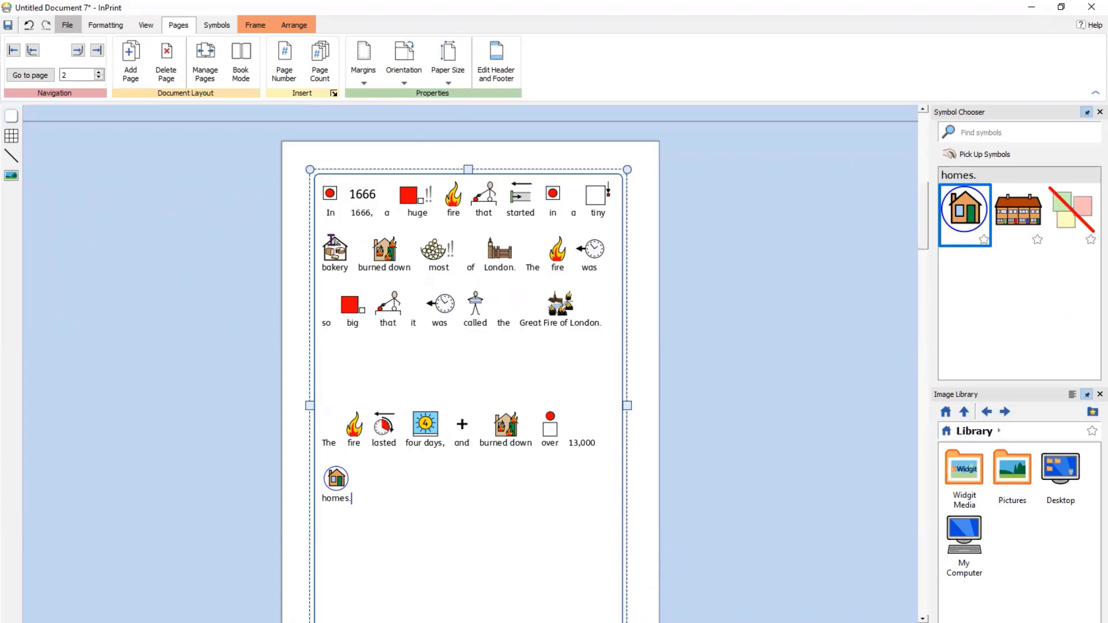
{"action": "left_click", "coordinate": [331, 212]}
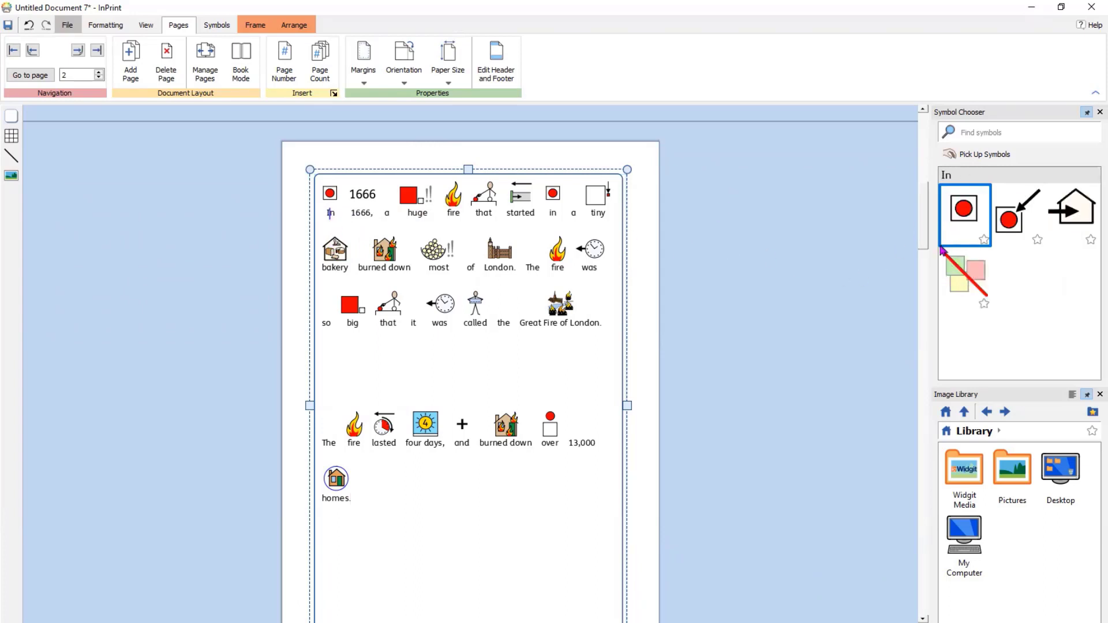
{"action": "left_click", "coordinate": [977, 279]}
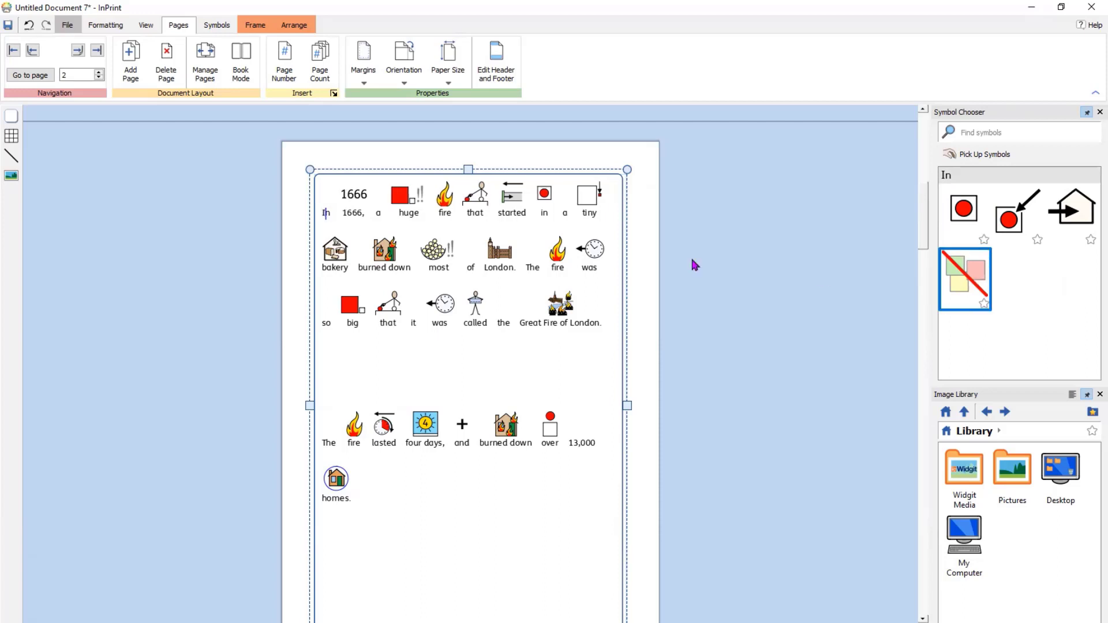
{"action": "left_click", "coordinate": [543, 212]}
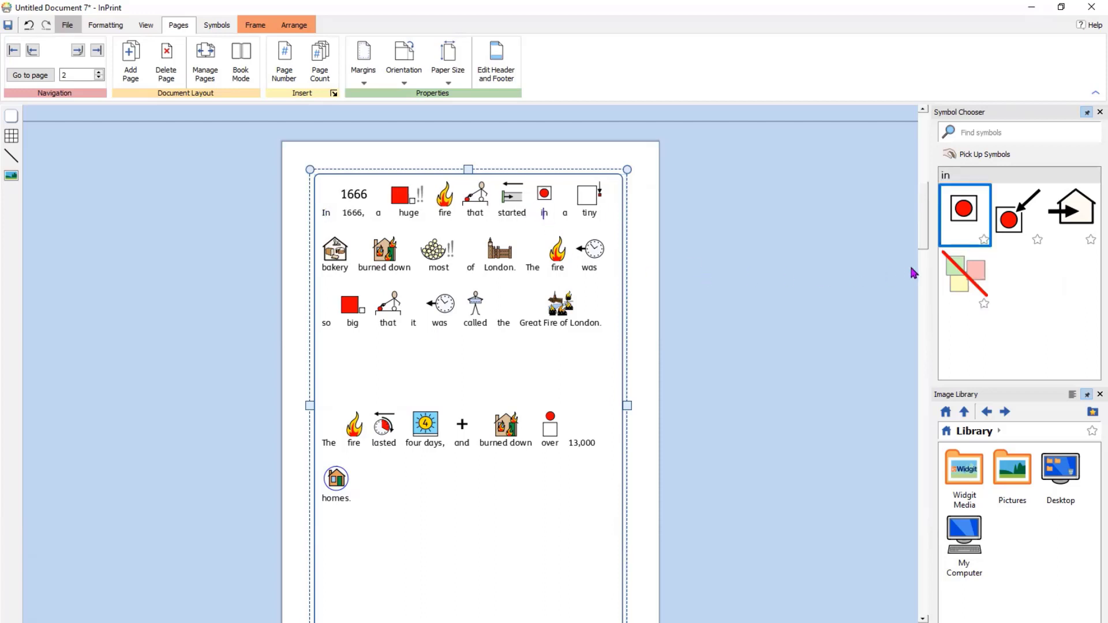
{"action": "left_click", "coordinate": [955, 272]}
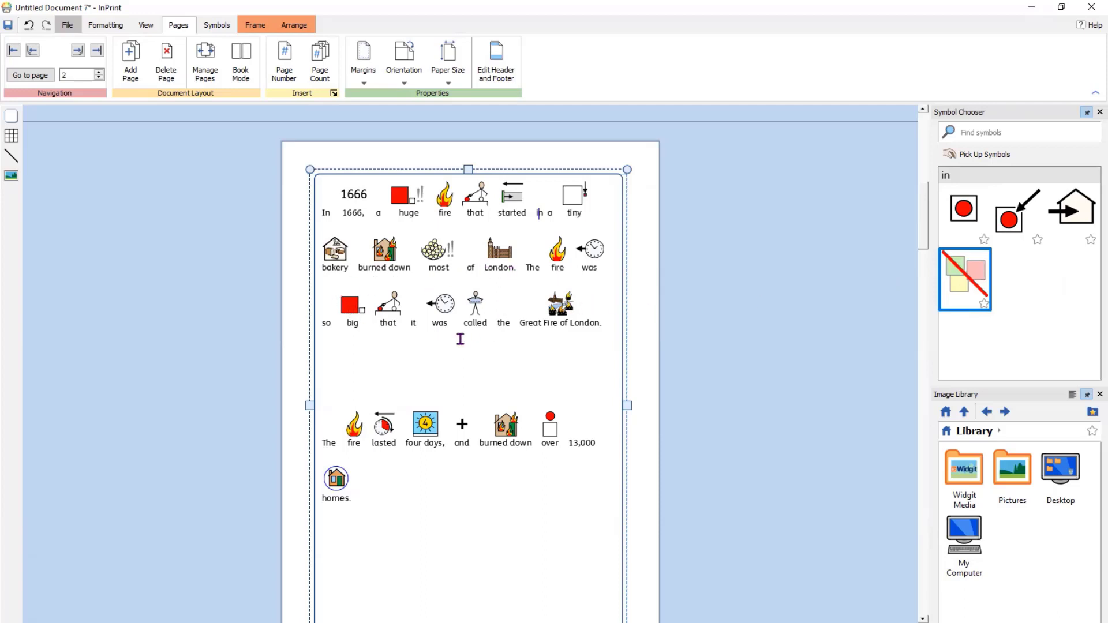
- Start the sentence "The fire was so big" on a new line after "London."
{"action": "left_click", "coordinate": [525, 267]}
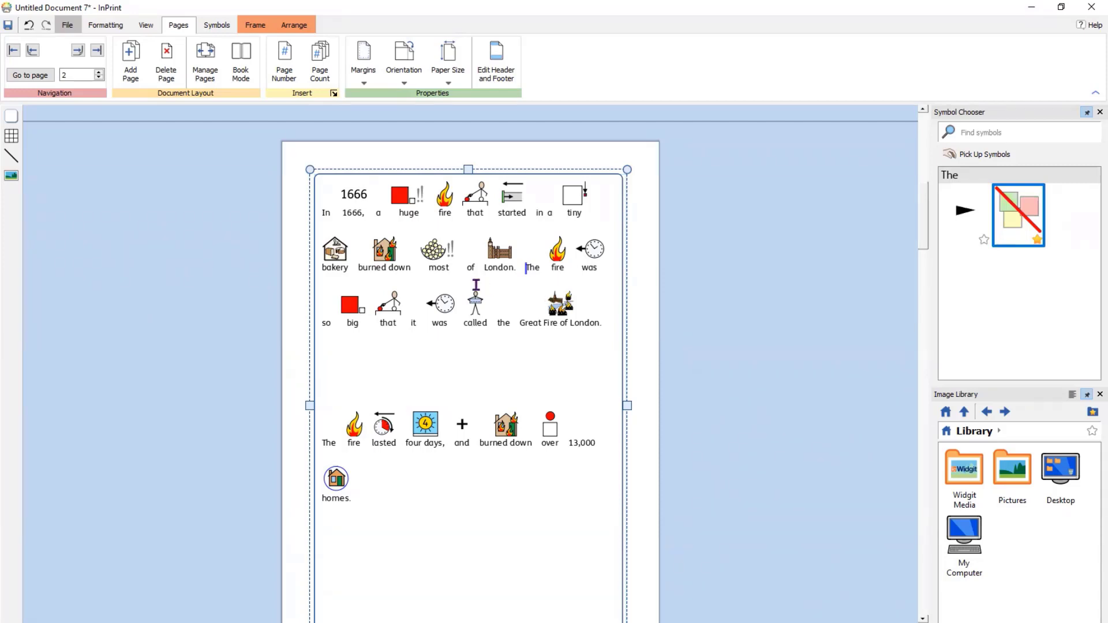
{"action": "left_click", "coordinate": [522, 269]}
{"action": "key", "text": "Return"}
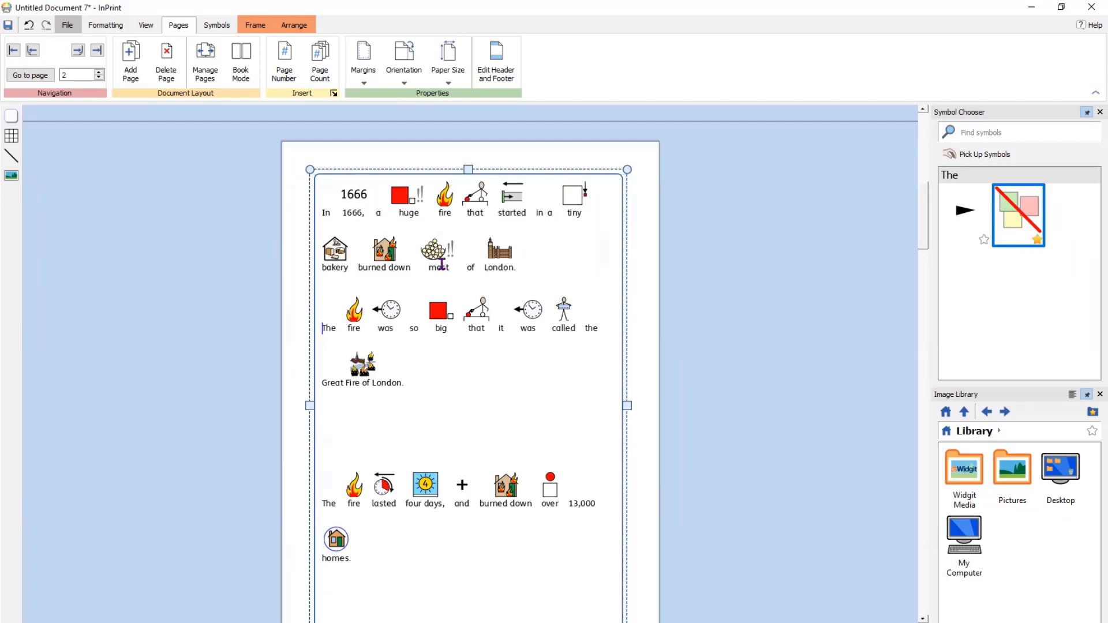
- Switch to Chrome and open the 5 Basic Rules page from the Guide to good symbol content in the Widgit site's About Symbols section
{"action": "mouse_move", "coordinate": [358, 622]}
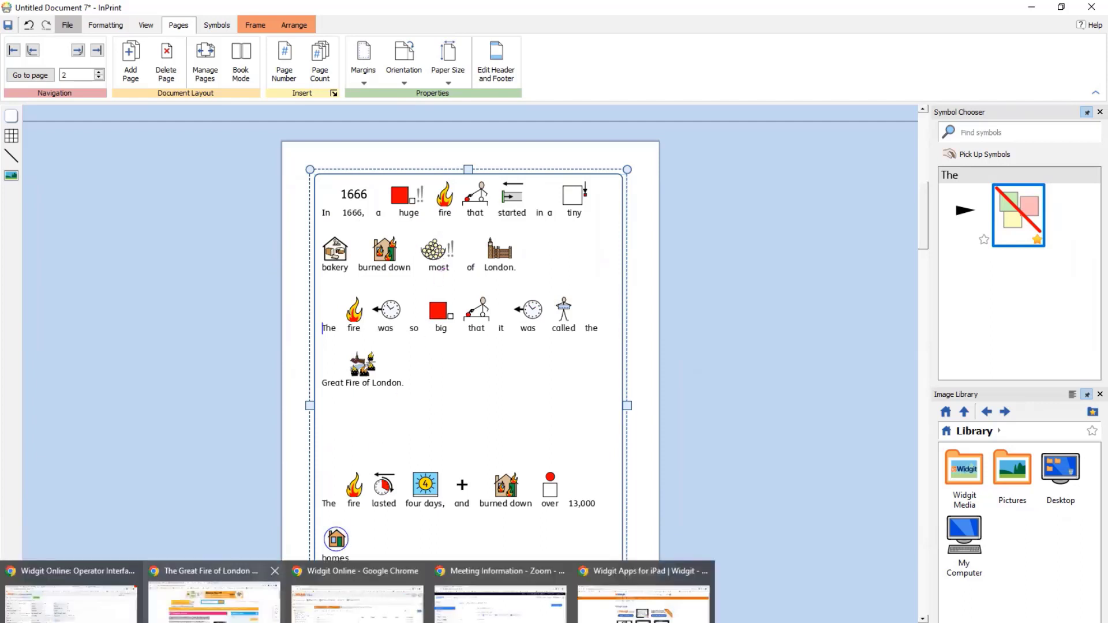
{"action": "left_click", "coordinate": [213, 603]}
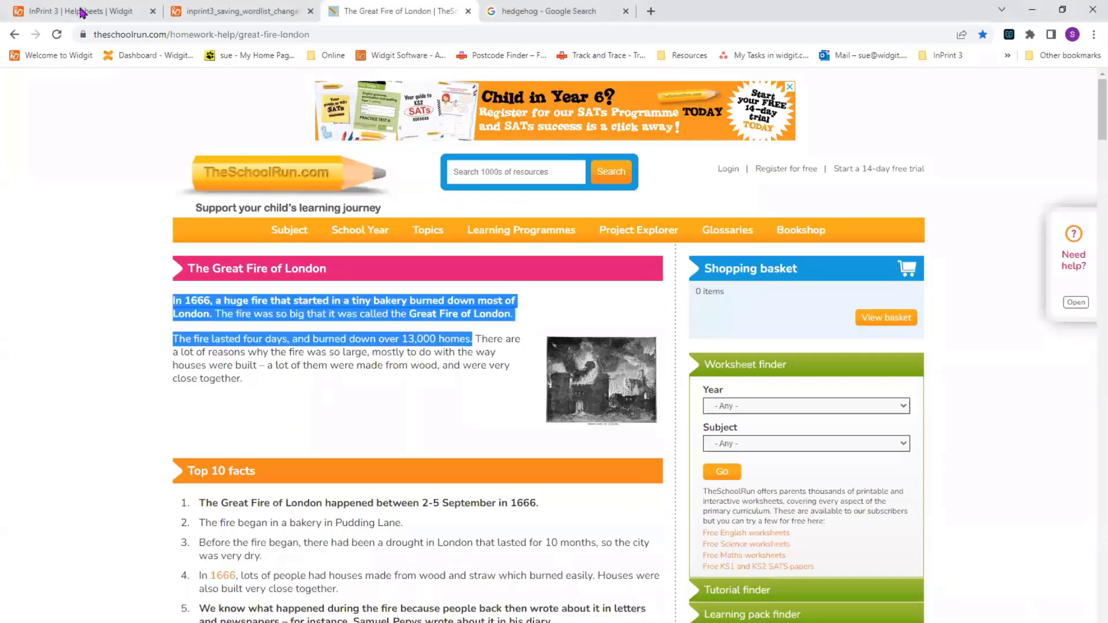
{"action": "left_click", "coordinate": [81, 12]}
{"action": "scroll", "coordinate": [473, 295], "scroll_direction": "up", "scroll_amount": 7}
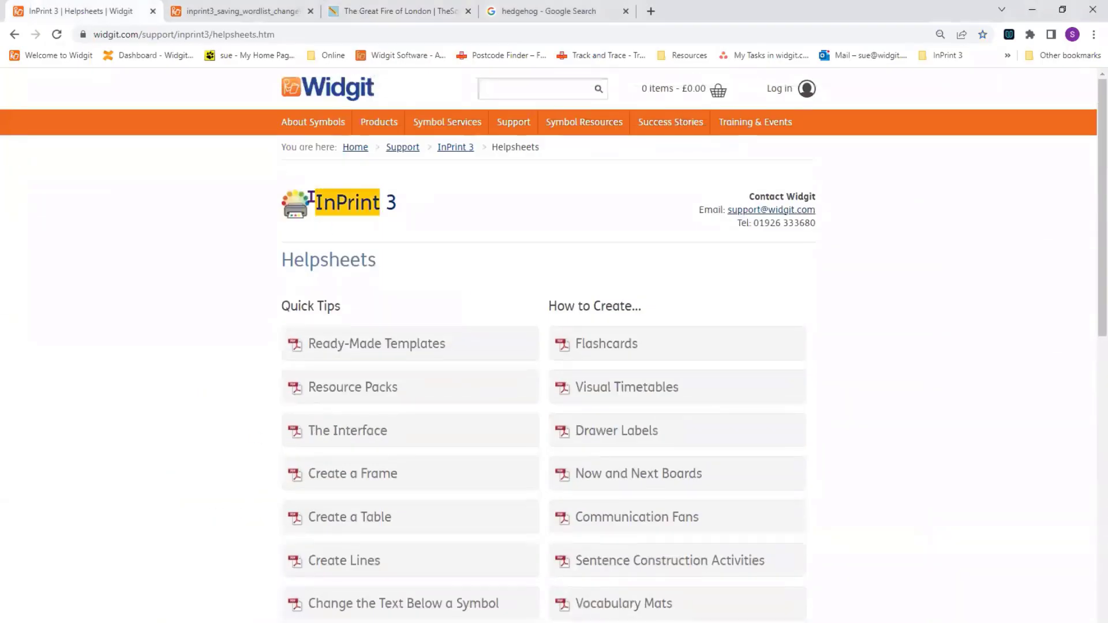
{"action": "mouse_move", "coordinate": [296, 128]}
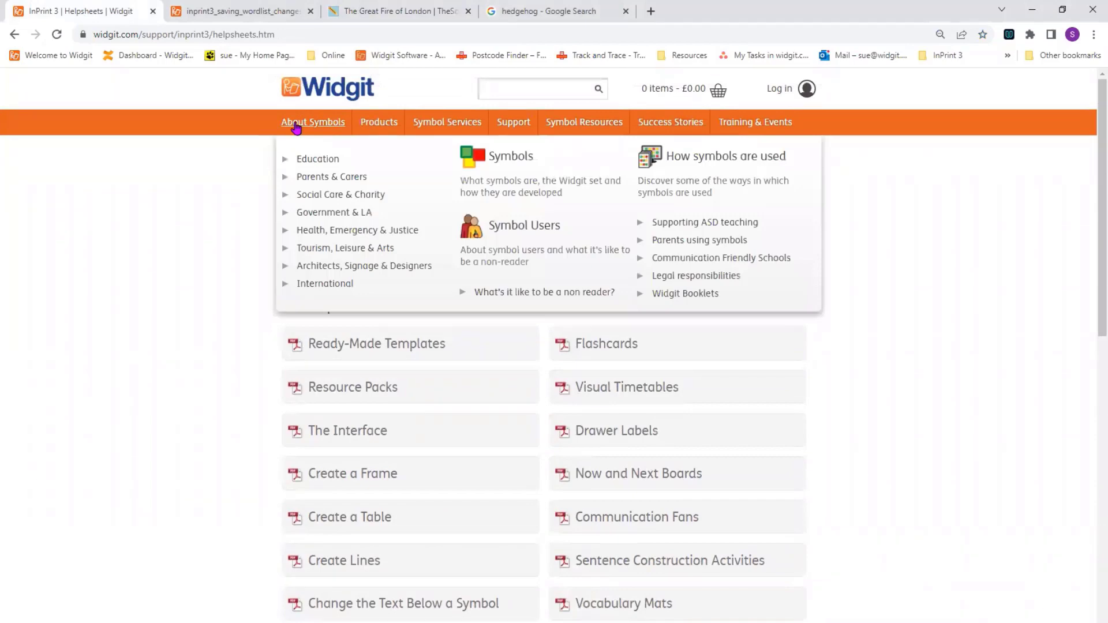
{"action": "left_click", "coordinate": [296, 128]}
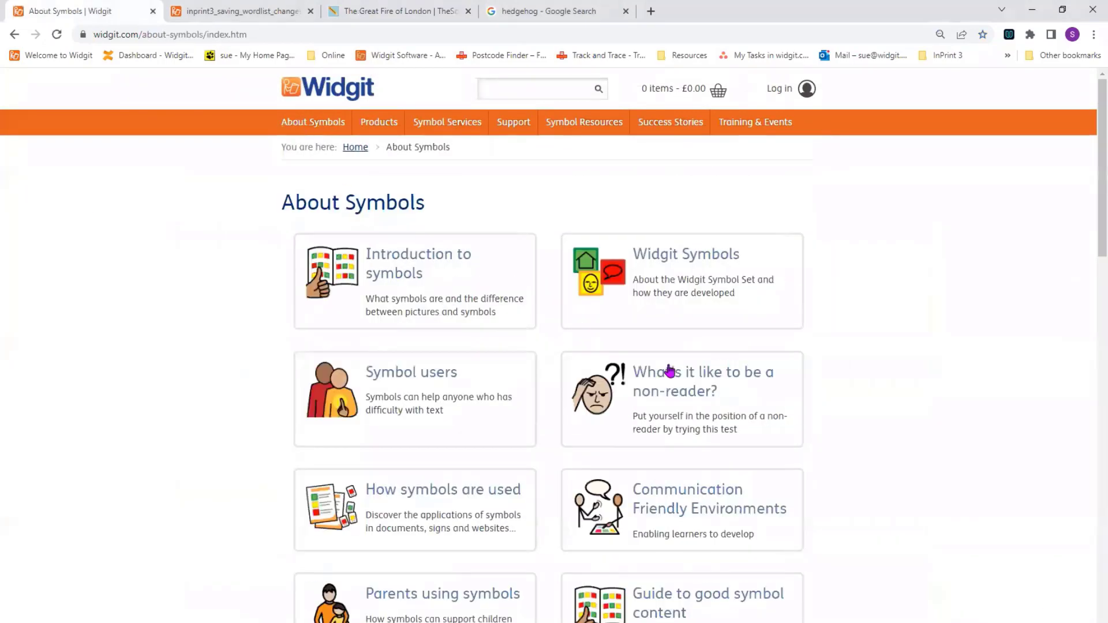
{"action": "scroll", "coordinate": [841, 404], "scroll_direction": "down", "scroll_amount": 3}
{"action": "scroll", "coordinate": [662, 385], "scroll_direction": "down", "scroll_amount": 1}
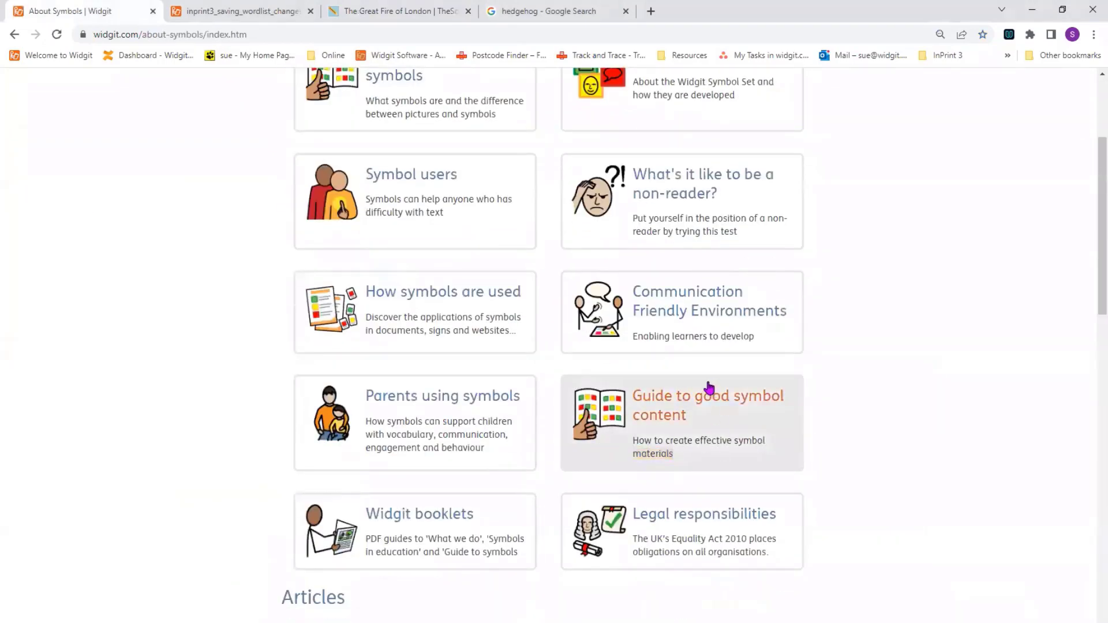
{"action": "left_click", "coordinate": [716, 416]}
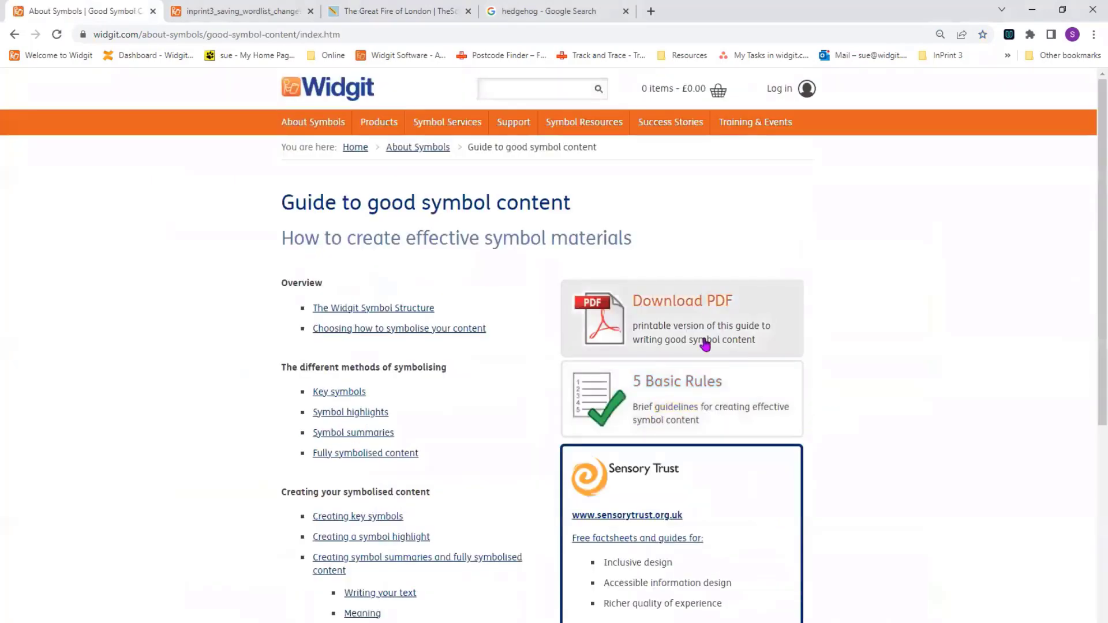
{"action": "left_click", "coordinate": [663, 383]}
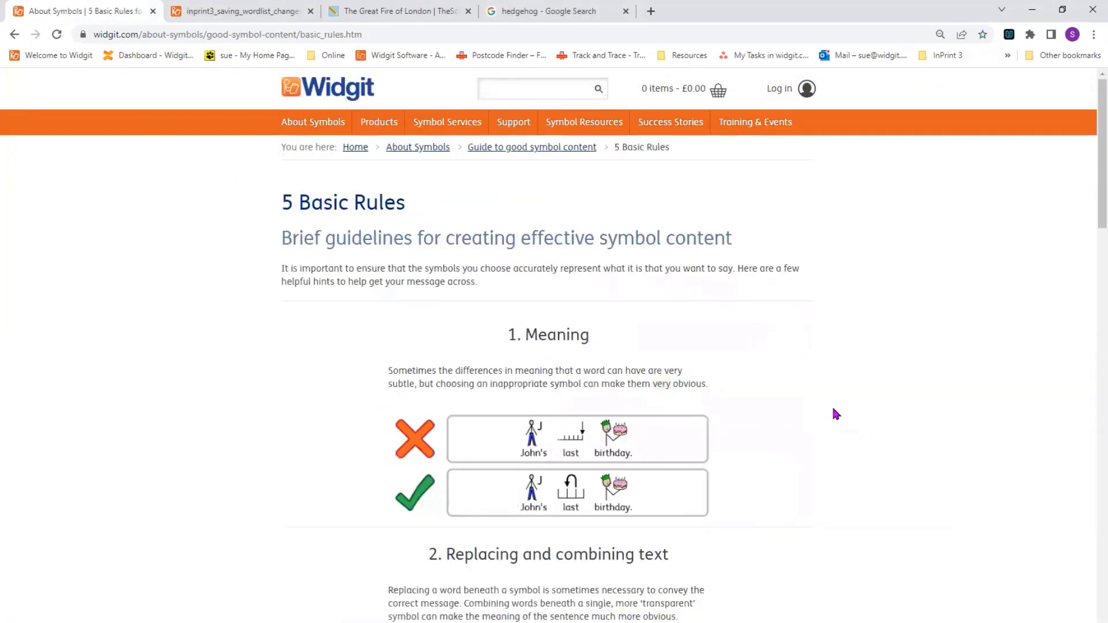
- Read through the five rules on meaning, replacing and combining text, consistency, repetition, and layout and design
{"action": "scroll", "coordinate": [831, 414], "scroll_direction": "down", "scroll_amount": 2}
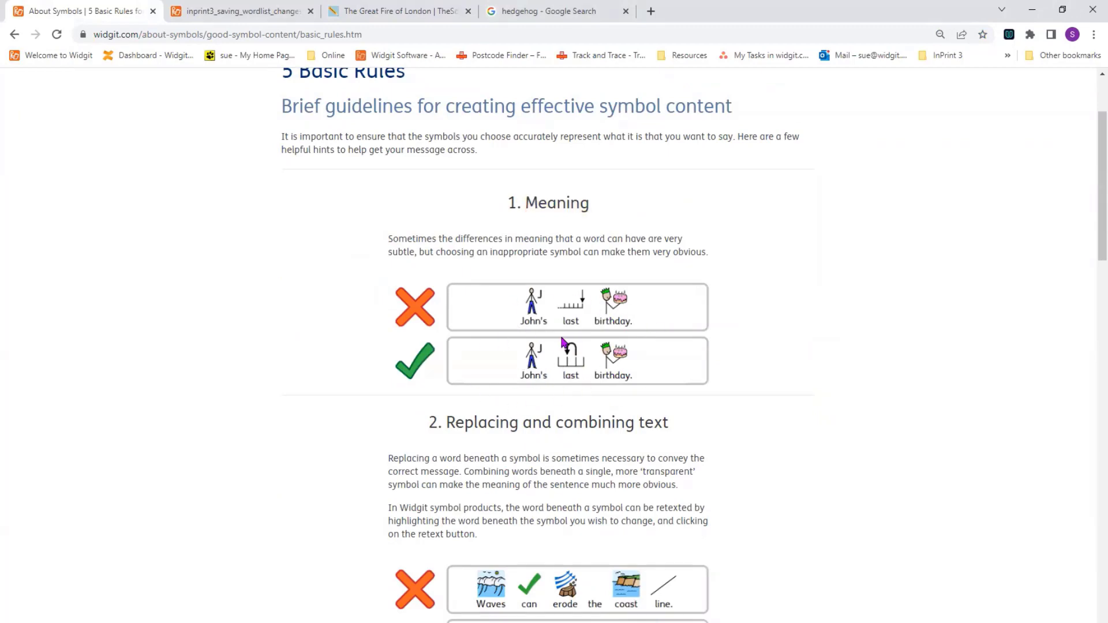
{"action": "scroll", "coordinate": [812, 410], "scroll_direction": "down", "scroll_amount": 6}
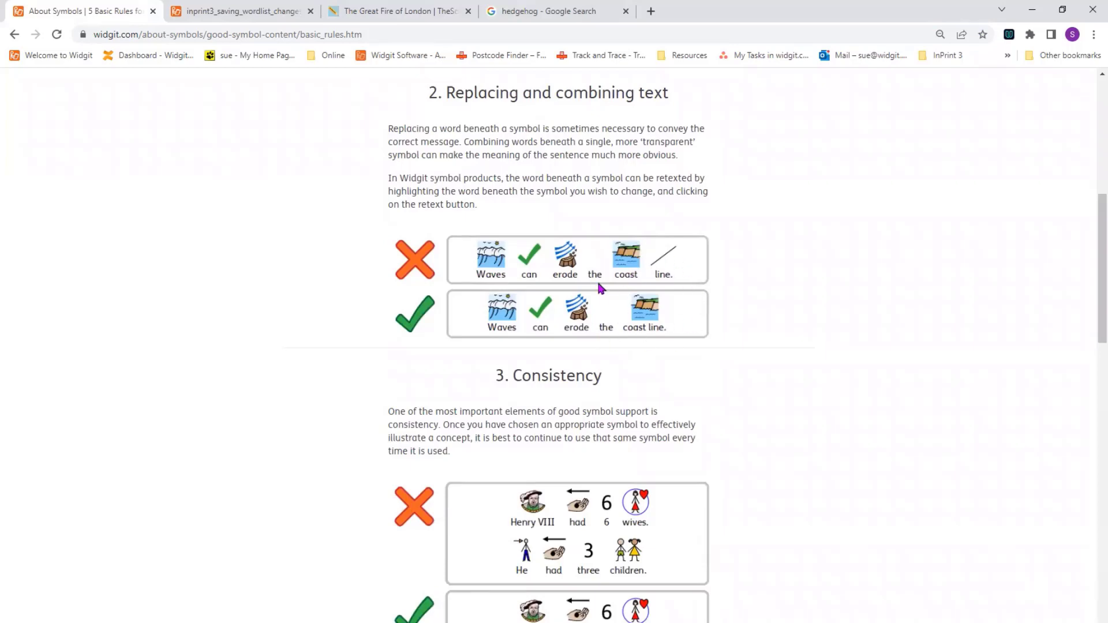
{"action": "scroll", "coordinate": [906, 390], "scroll_direction": "down", "scroll_amount": 5}
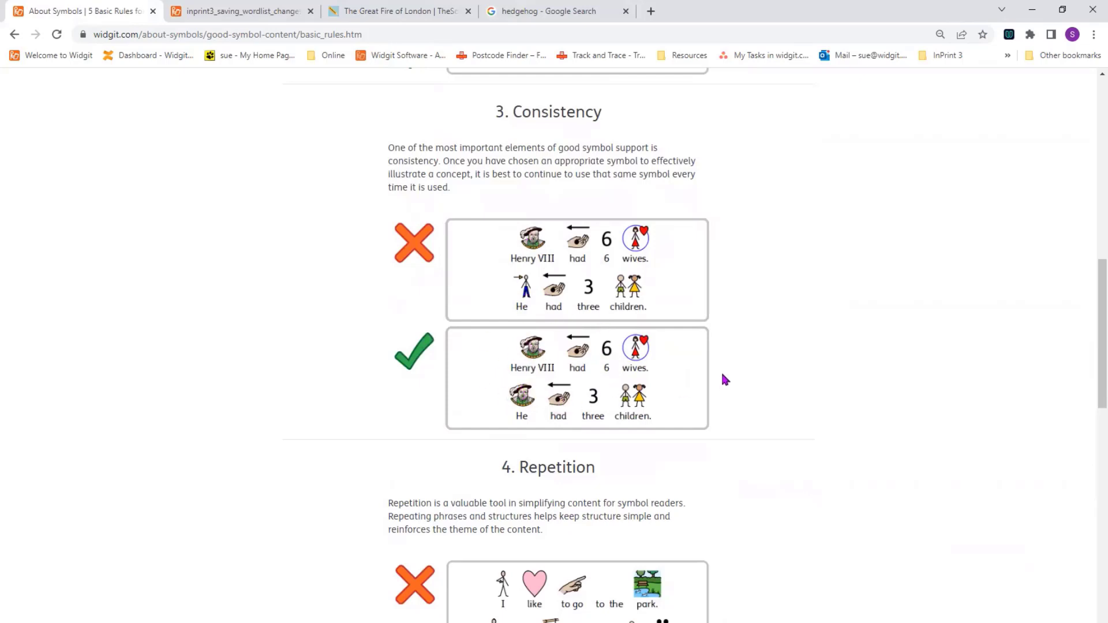
{"action": "scroll", "coordinate": [724, 375], "scroll_direction": "down", "scroll_amount": 4}
{"action": "scroll", "coordinate": [724, 379], "scroll_direction": "down", "scroll_amount": 2}
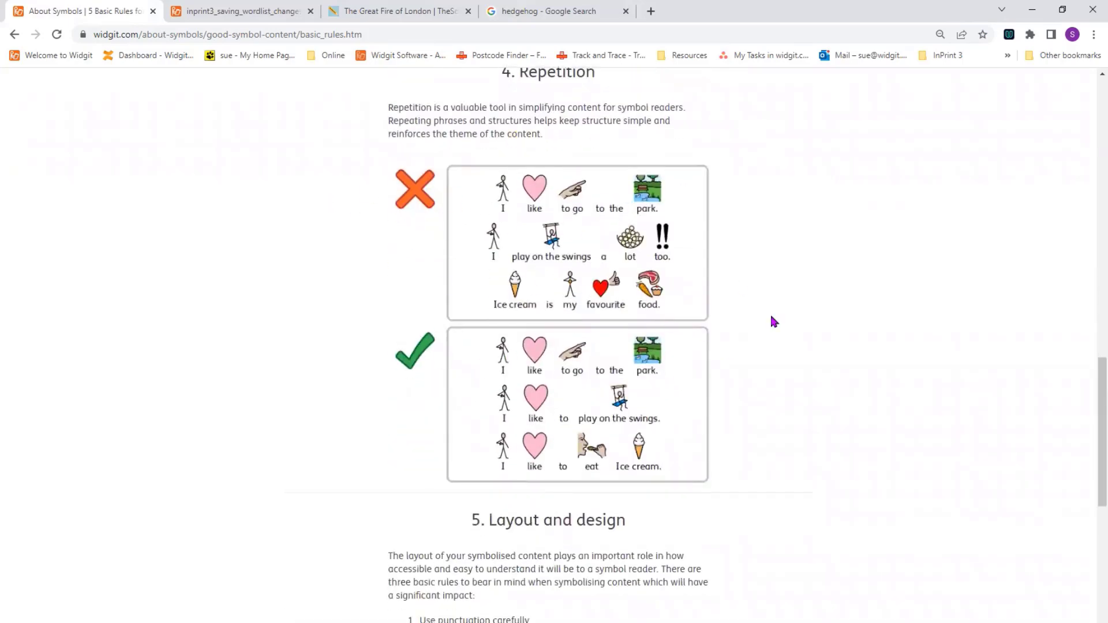
{"action": "scroll", "coordinate": [771, 316], "scroll_direction": "down", "scroll_amount": 8}
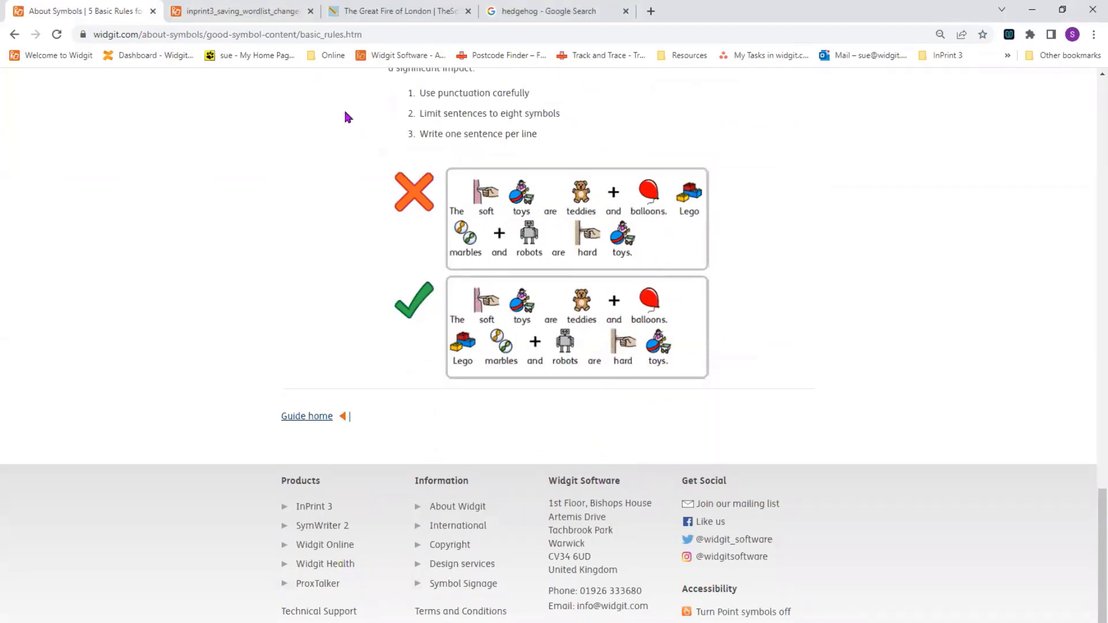
{"action": "scroll", "coordinate": [713, 286], "scroll_direction": "up", "scroll_amount": 1}
{"action": "scroll", "coordinate": [712, 282], "scroll_direction": "up", "scroll_amount": 20}
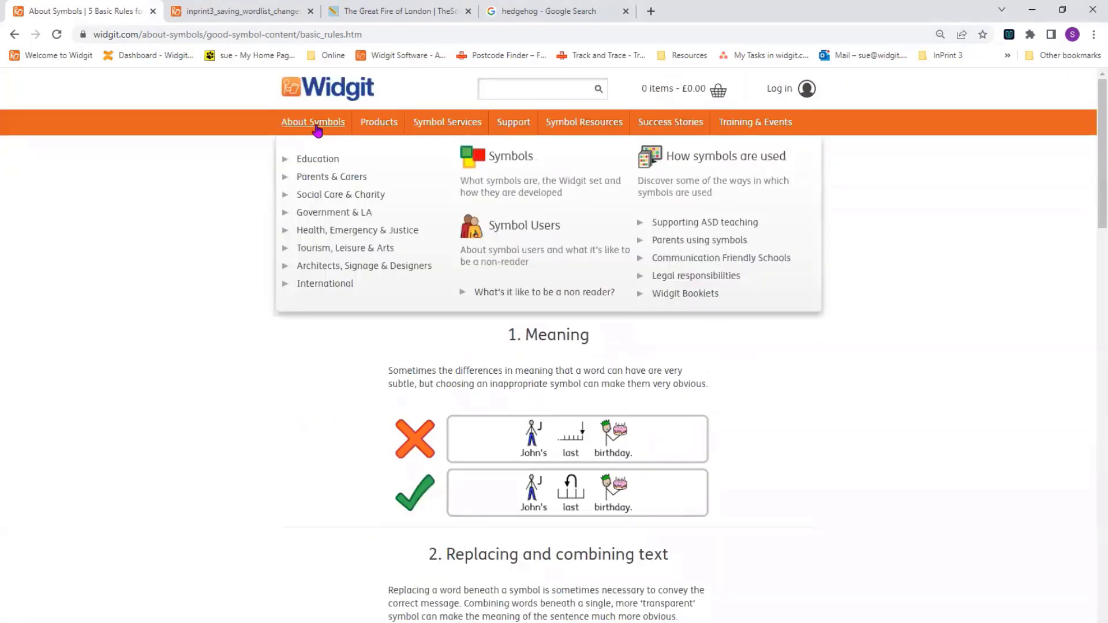
- Go back to the About Symbols overview, find the Guide to good symbol content, and switch back to Untitled Document 7 in InPrint
{"action": "left_click", "coordinate": [317, 128]}
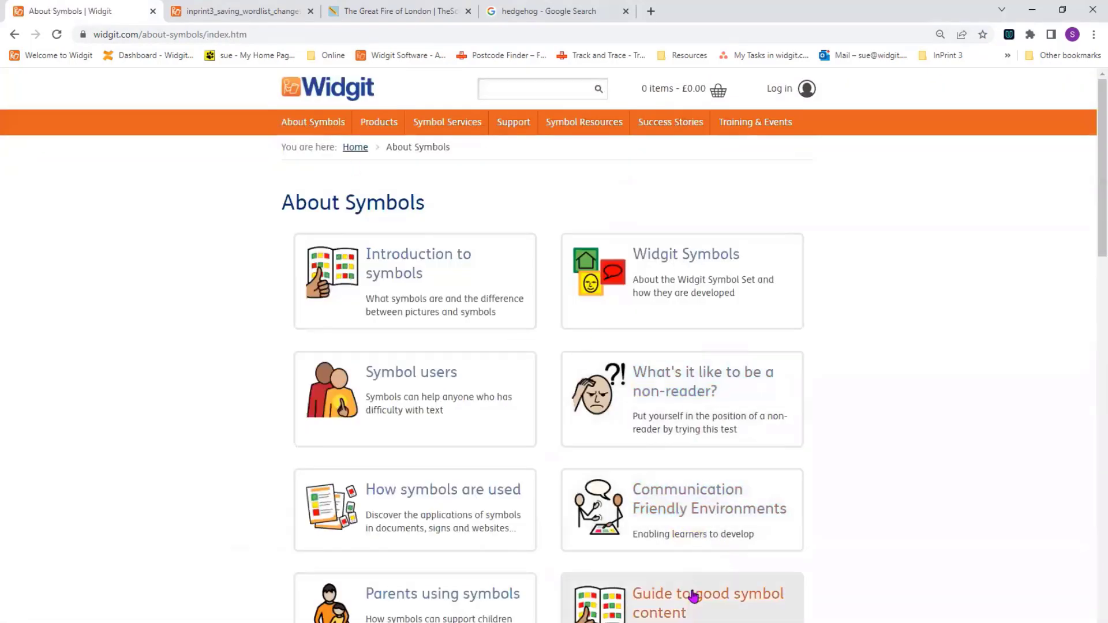
{"action": "mouse_move", "coordinate": [688, 605]}
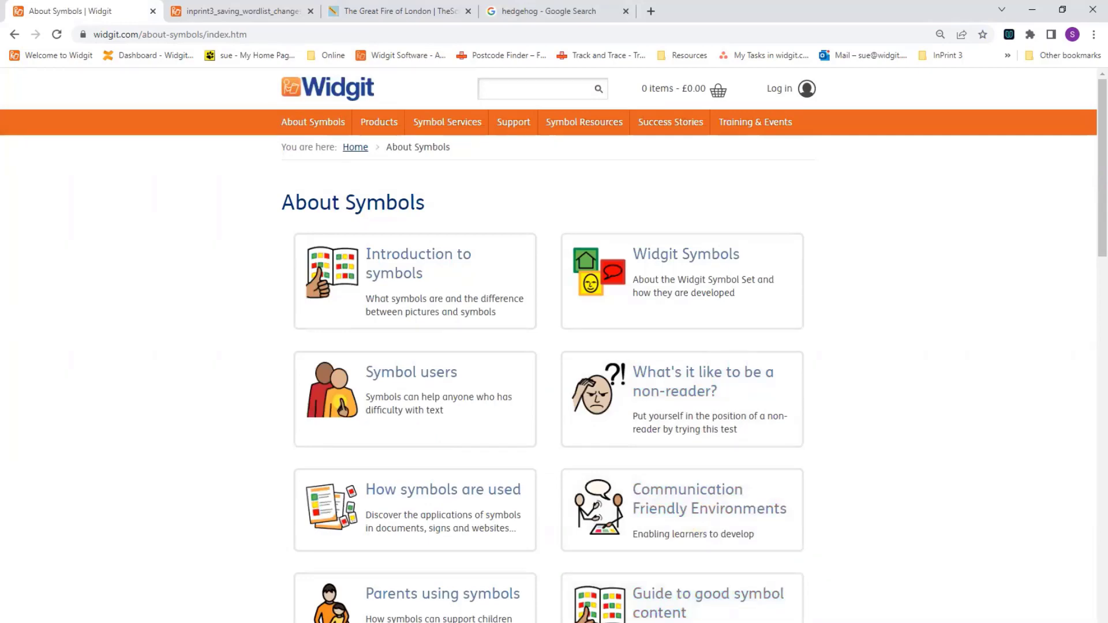
{"action": "mouse_move", "coordinate": [629, 622]}
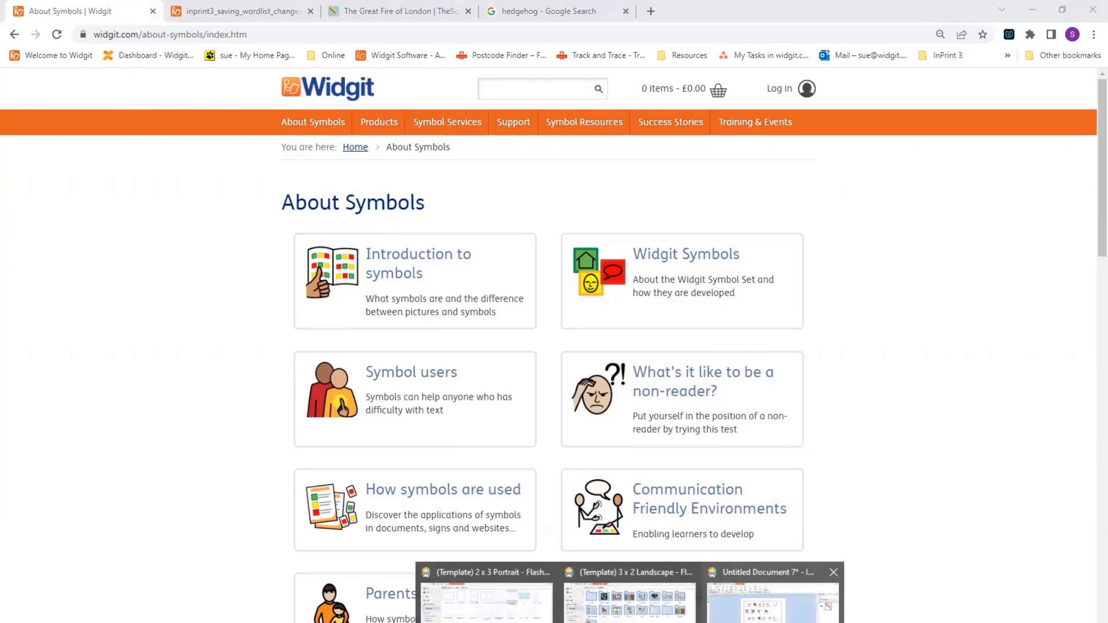
{"action": "left_click", "coordinate": [773, 600]}
- Place the cake picture from Saved Pictures in the empty frame on page 3, then return the image library to the Pictures folder
{"action": "scroll", "coordinate": [512, 337], "scroll_direction": "down", "scroll_amount": 3}
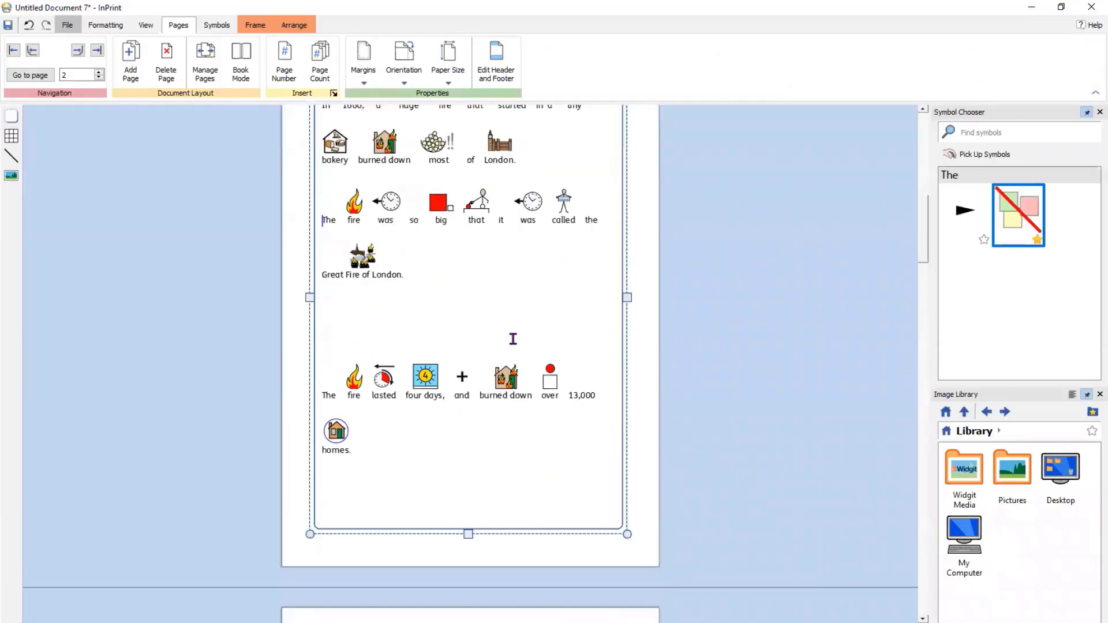
{"action": "scroll", "coordinate": [512, 339], "scroll_direction": "up", "scroll_amount": 3}
{"action": "scroll", "coordinate": [513, 340], "scroll_direction": "down", "scroll_amount": 12}
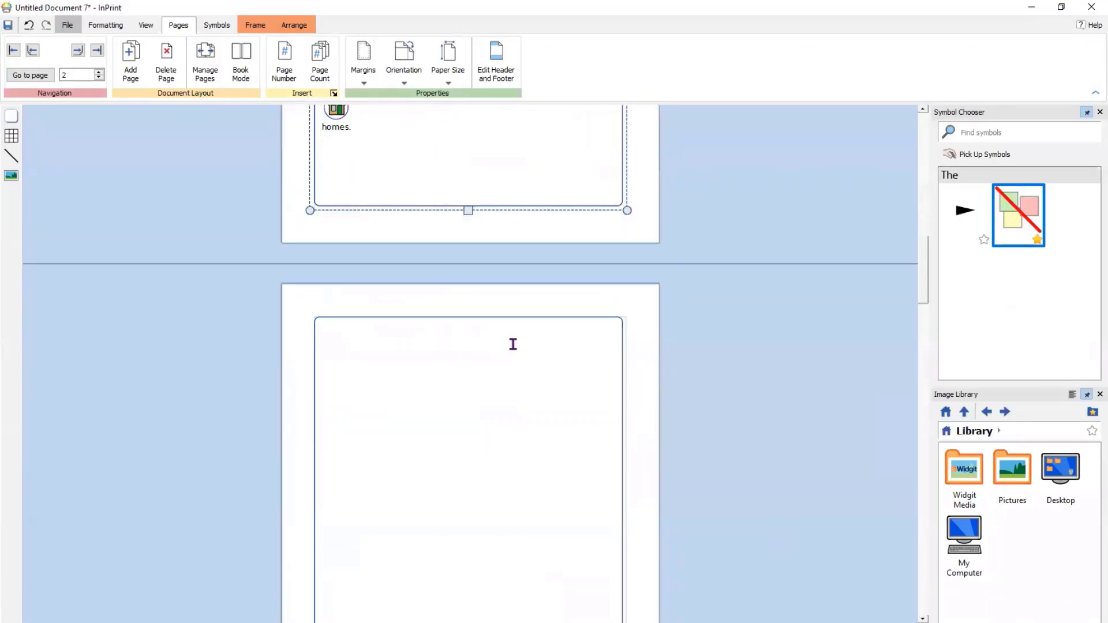
{"action": "scroll", "coordinate": [512, 344], "scroll_direction": "down", "scroll_amount": 3}
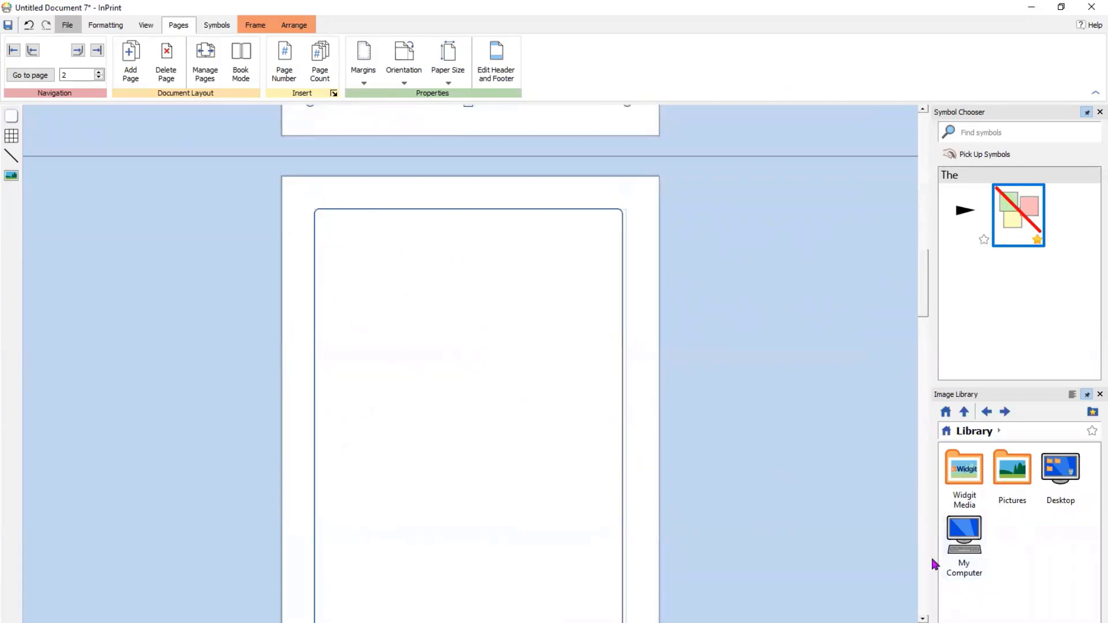
{"action": "double_click", "coordinate": [1011, 482]}
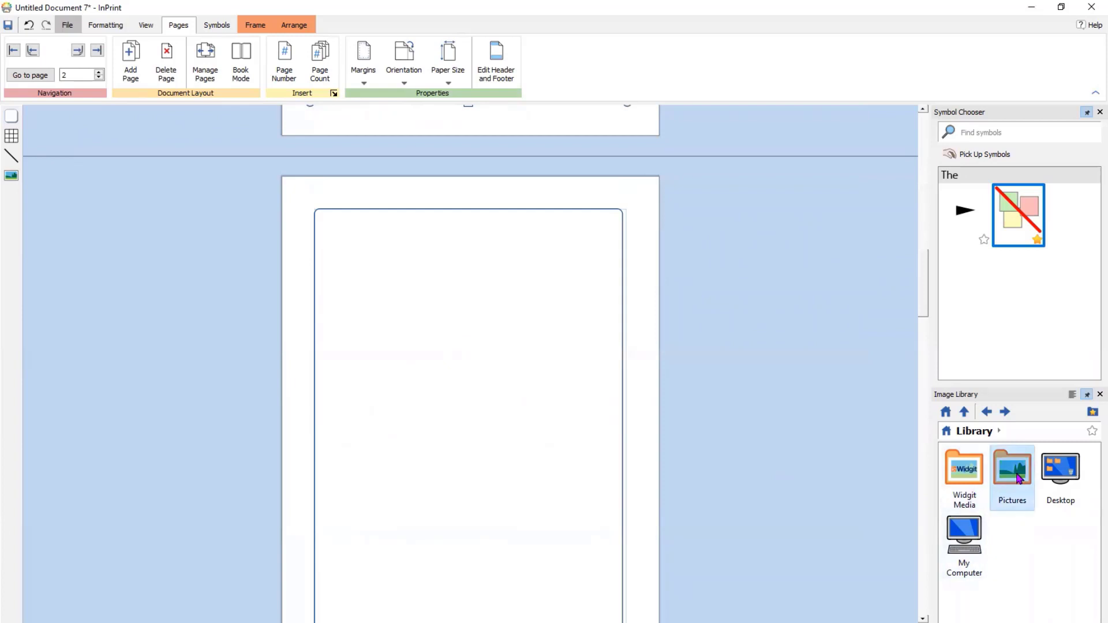
{"action": "double_click", "coordinate": [1060, 471]}
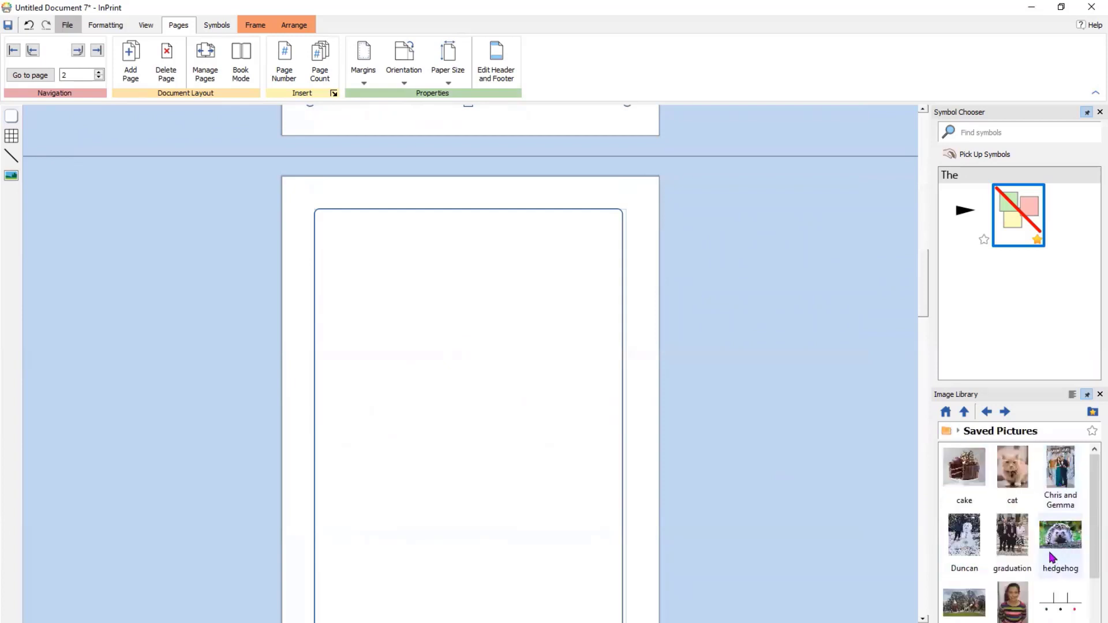
{"action": "left_click_drag", "start_coordinate": [971, 504], "coordinate": [469, 433]}
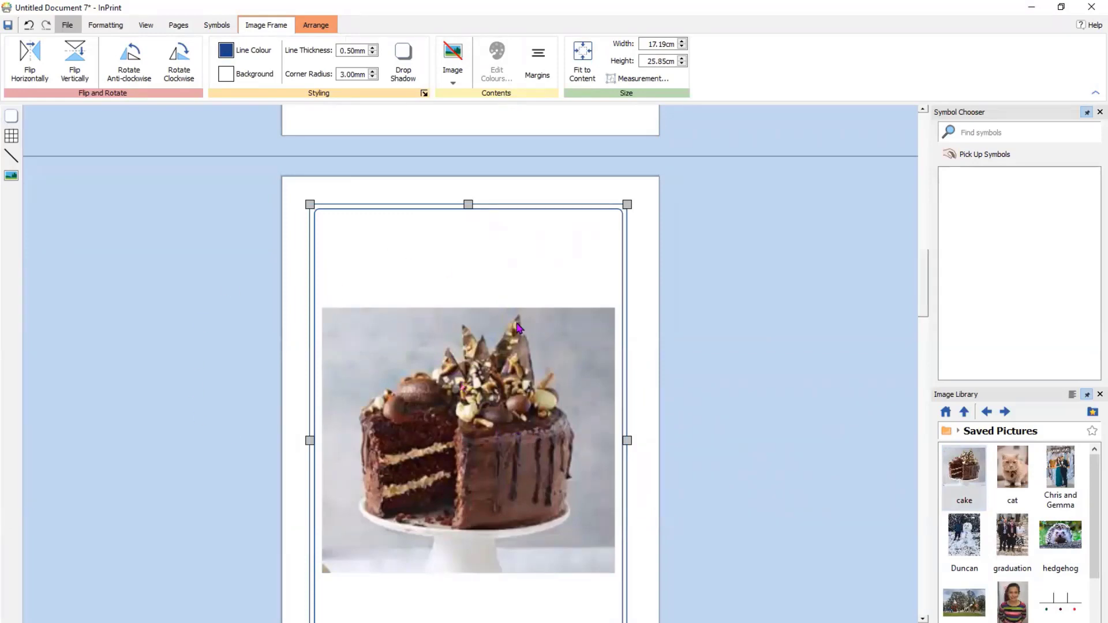
{"action": "left_click", "coordinate": [105, 26]}
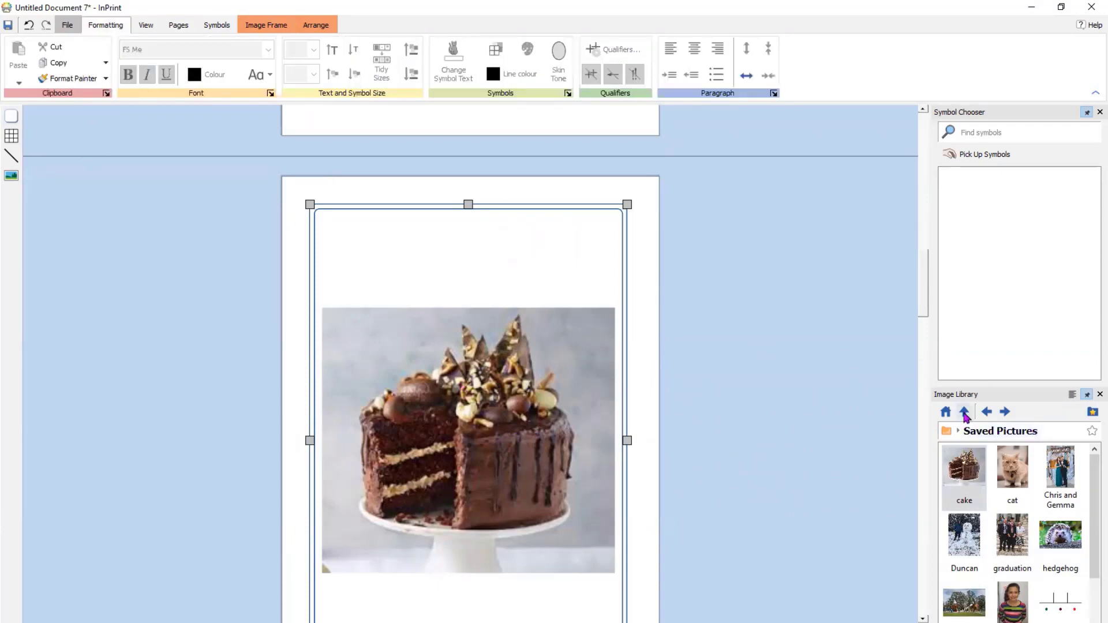
{"action": "left_click", "coordinate": [964, 413]}
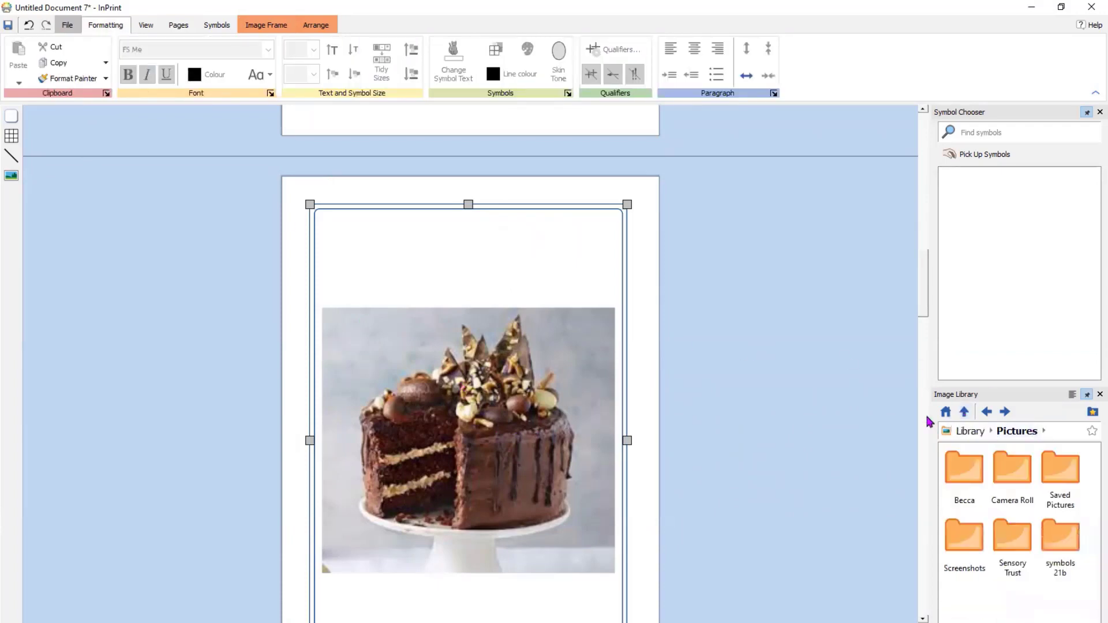
- Bring up the document's print preview and close Untitled Document 7 without saving the changes
{"action": "left_click", "coordinate": [67, 26]}
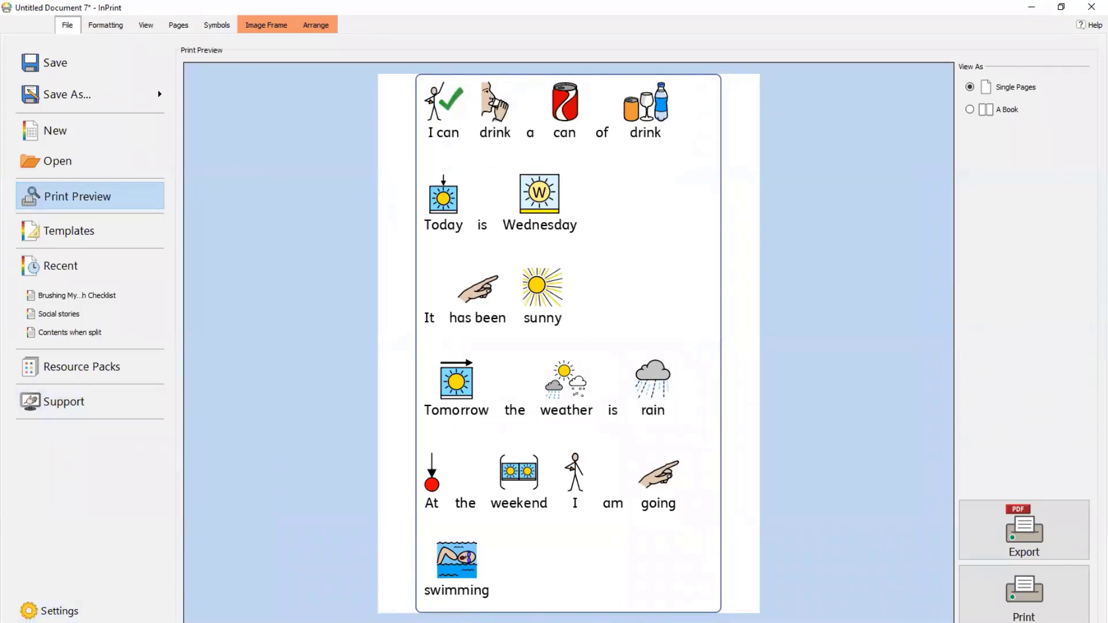
{"action": "key", "text": "alt+F4"}
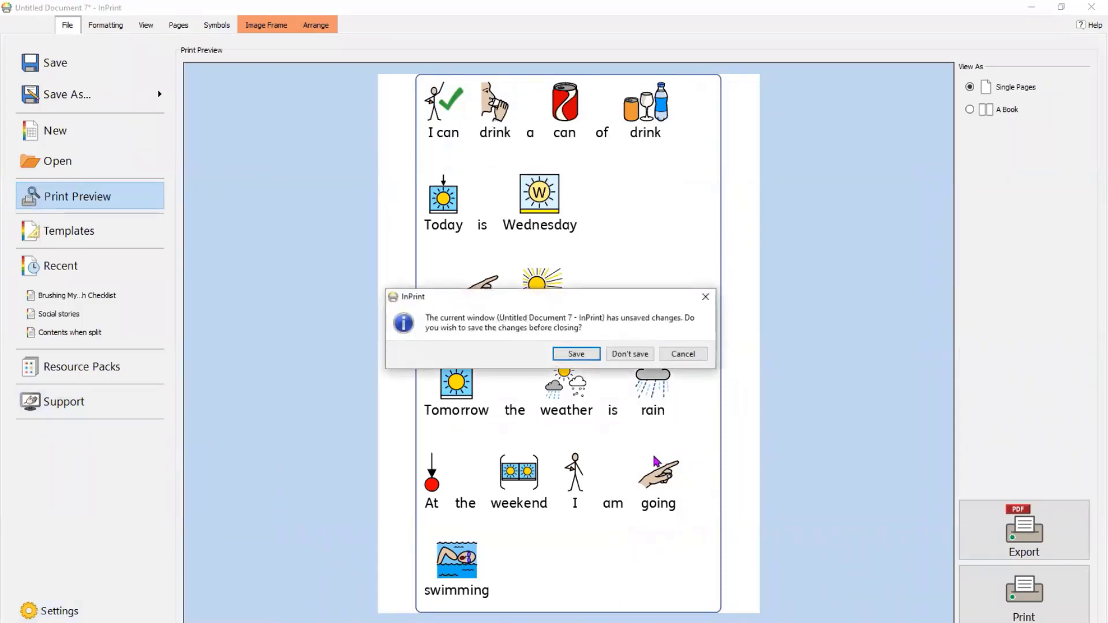
{"action": "left_click", "coordinate": [633, 353]}
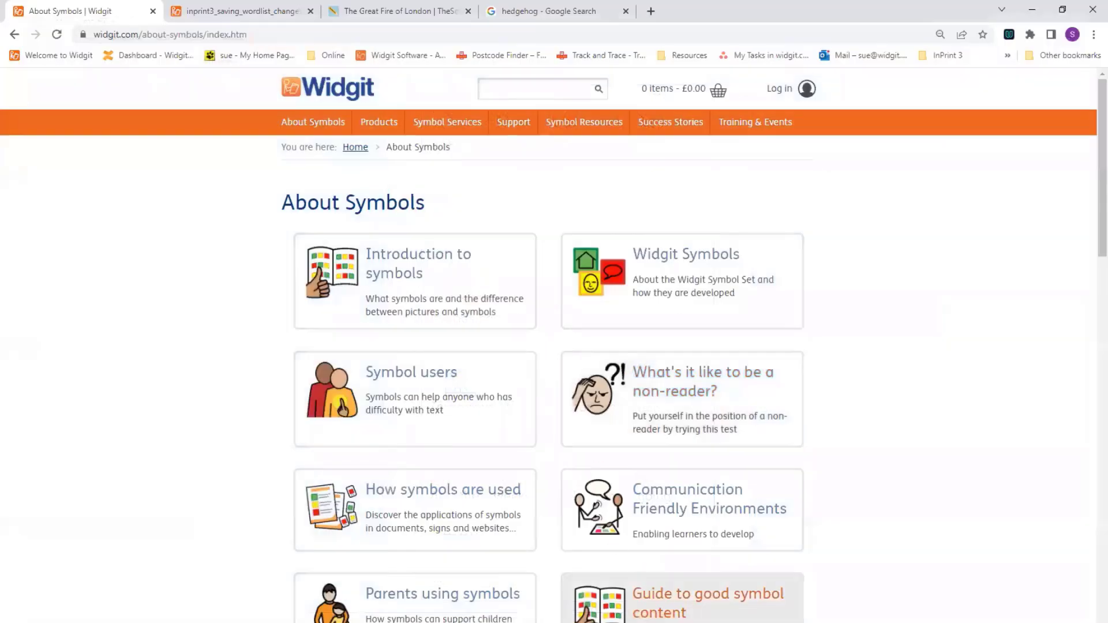
- Switch to InPrint, start a new blank document and set its page orientation to landscape
{"action": "left_click", "coordinate": [629, 621]}
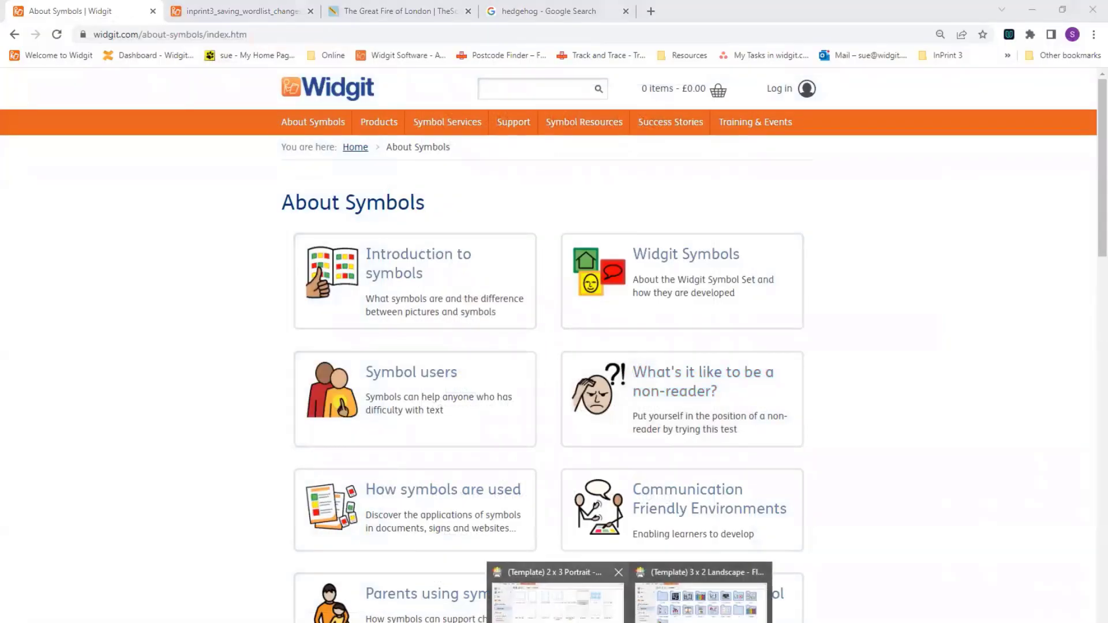
{"action": "left_click", "coordinate": [549, 600]}
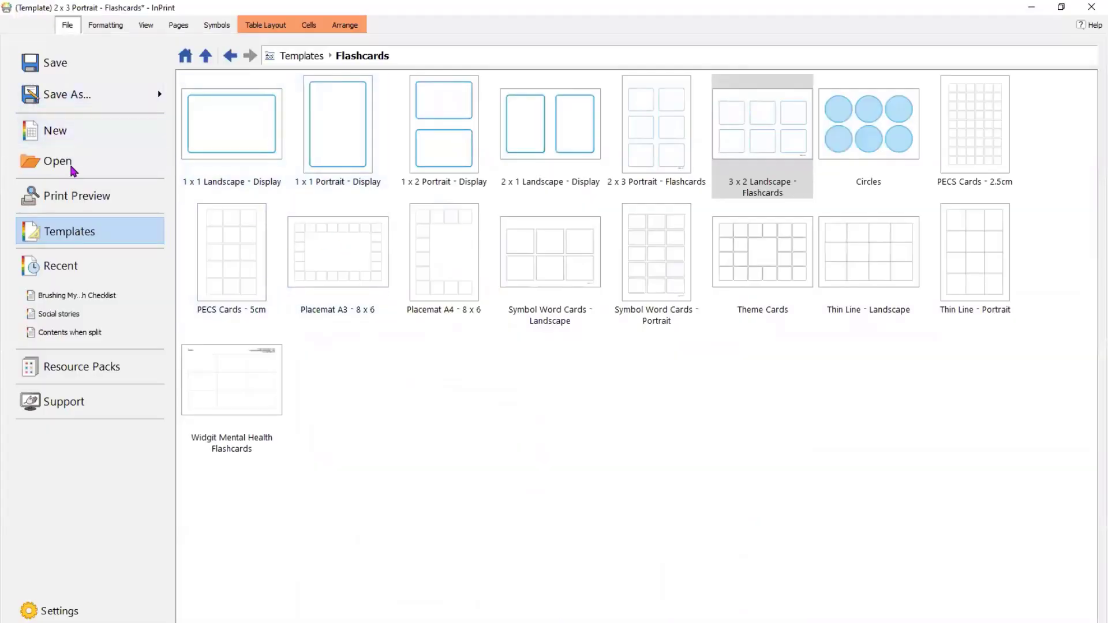
{"action": "left_click", "coordinate": [60, 134]}
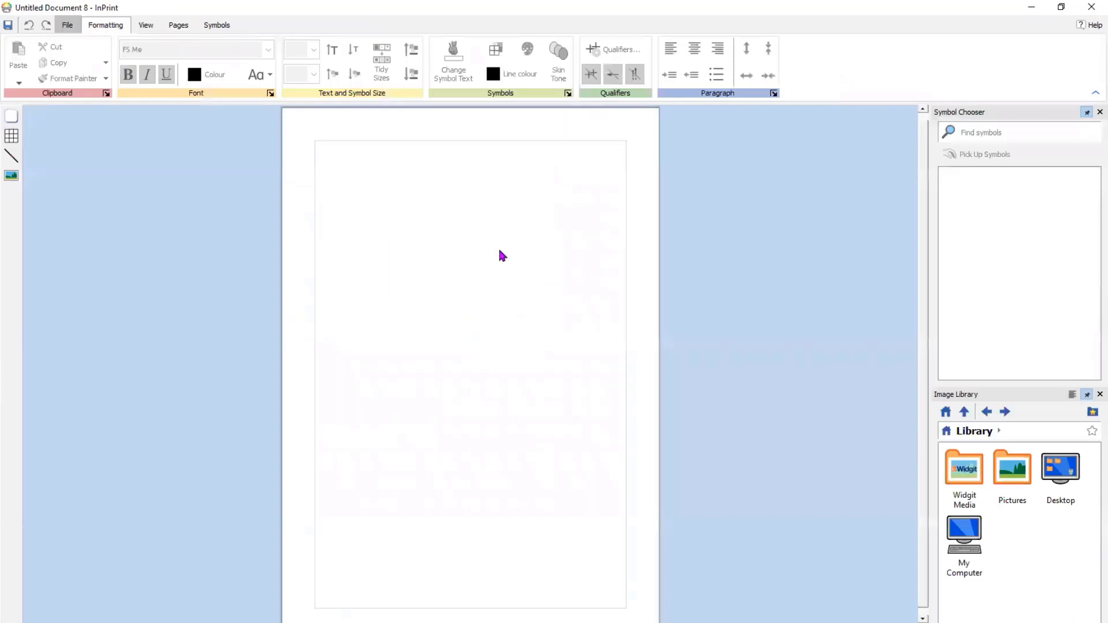
{"action": "left_click", "coordinate": [179, 26]}
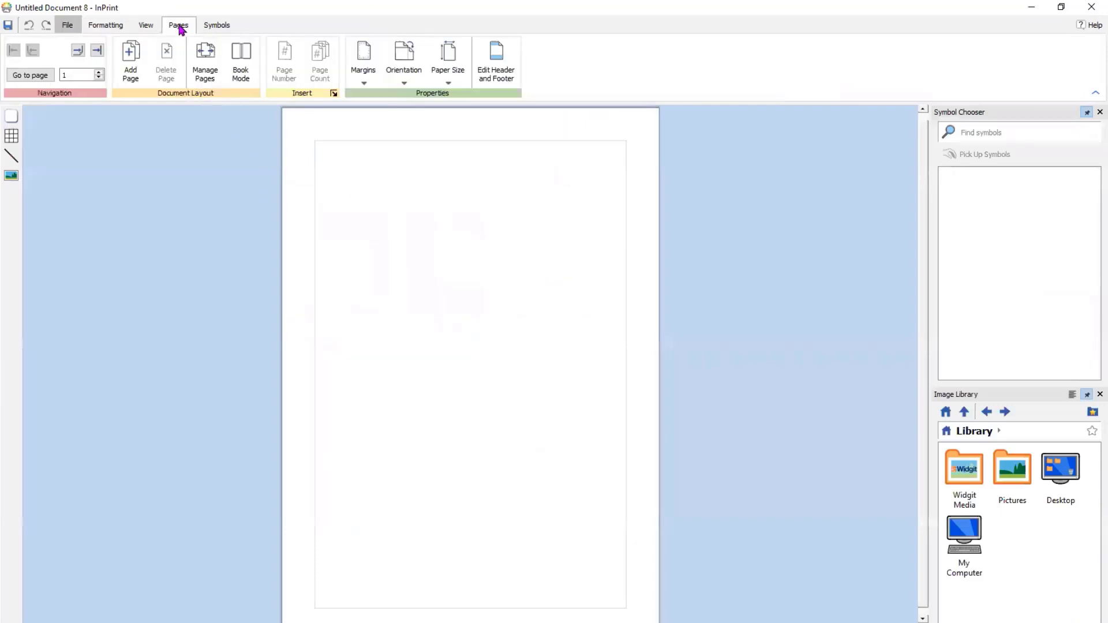
{"action": "left_click", "coordinate": [404, 66]}
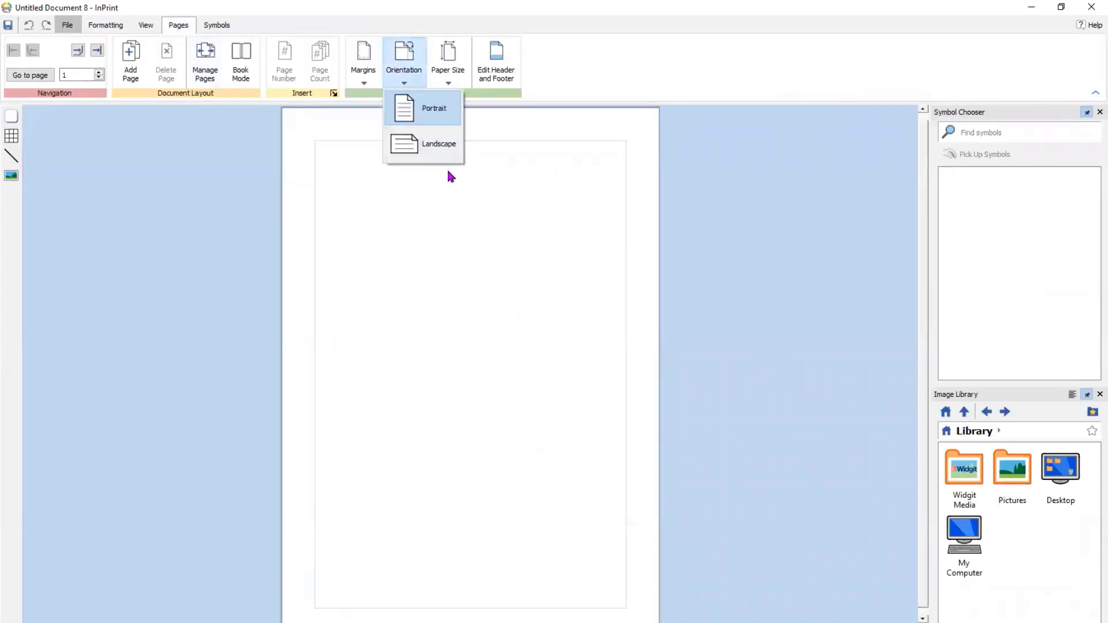
{"action": "left_click", "coordinate": [430, 145]}
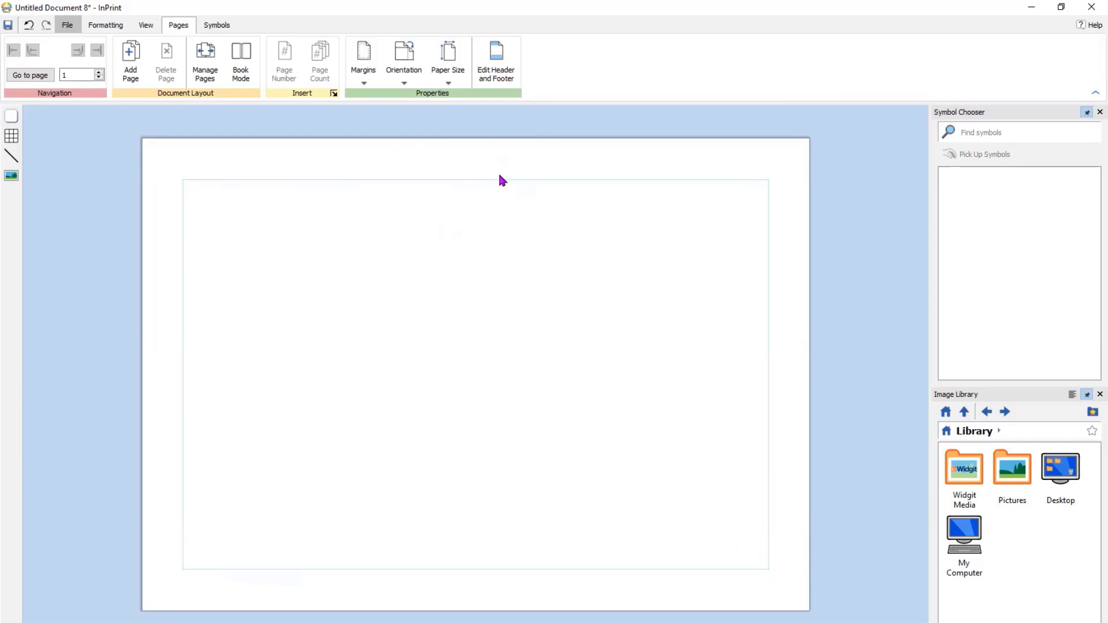
- Start editing the header and footer and place a single-cell 1 x 1 table at the right of the header
{"action": "left_click", "coordinate": [499, 62]}
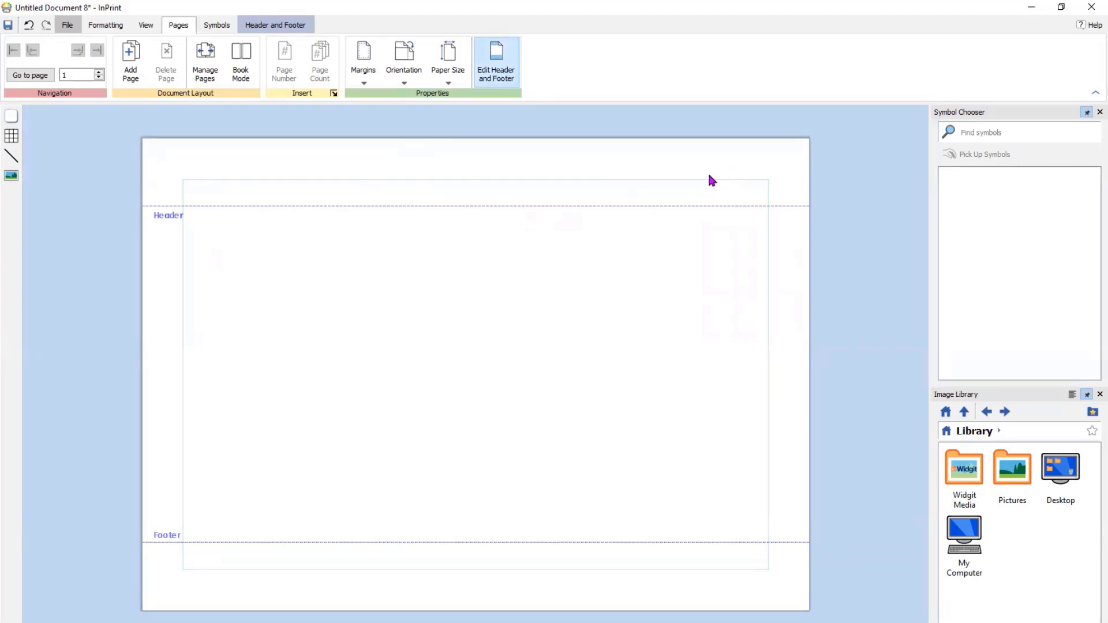
{"action": "left_click", "coordinate": [14, 140]}
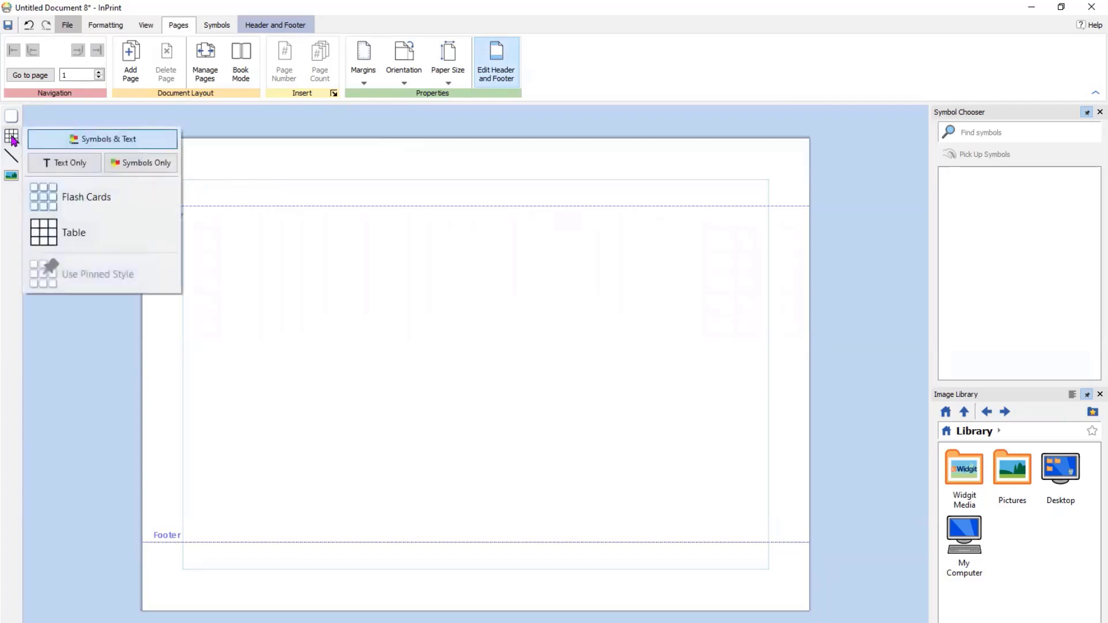
{"action": "left_click", "coordinate": [35, 230]}
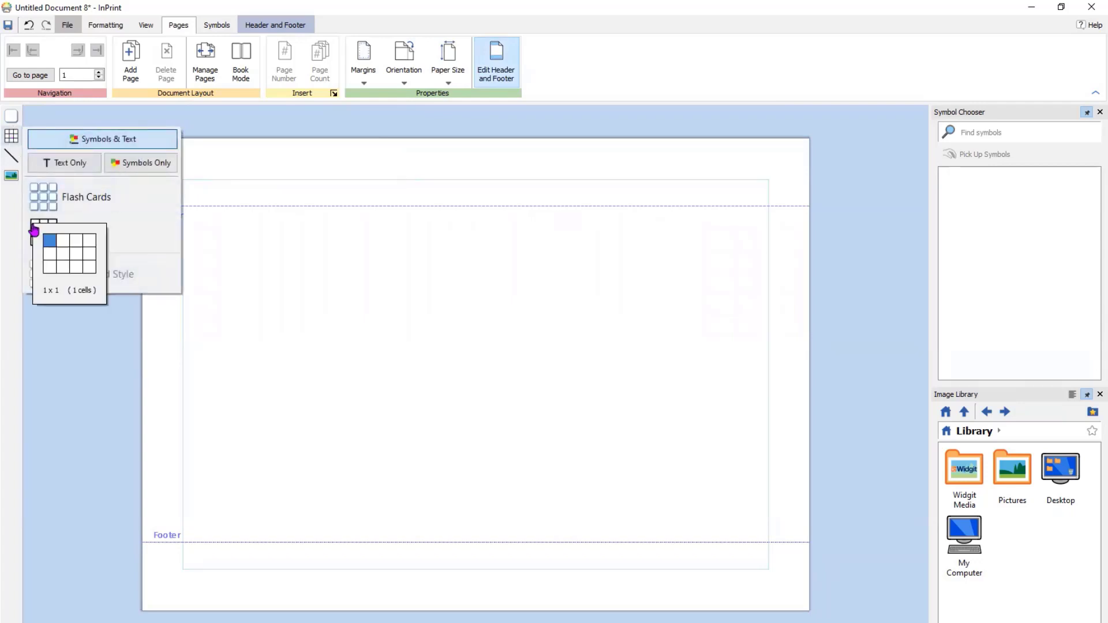
{"action": "left_click", "coordinate": [55, 247]}
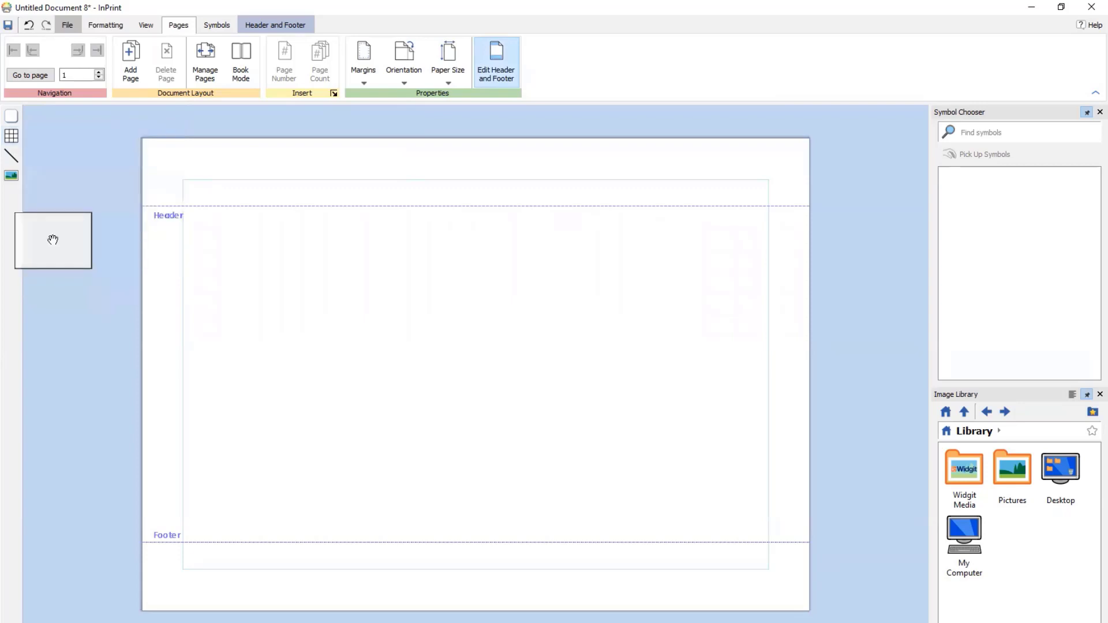
{"action": "left_click", "coordinate": [707, 192]}
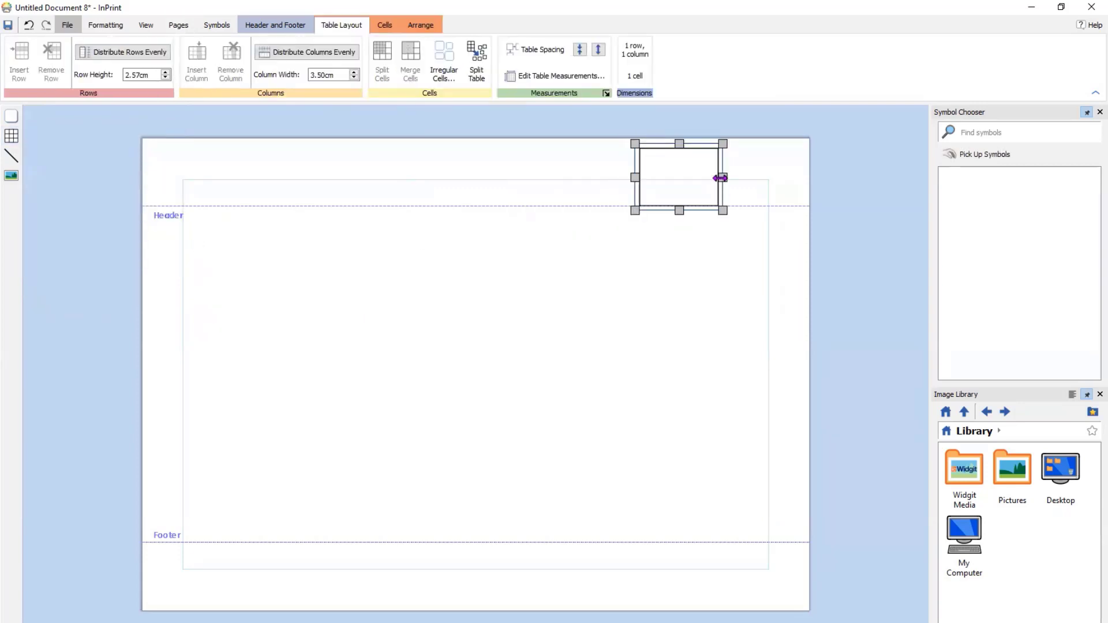
- Resize the header table to about 9.4 cm wide and 1.6 cm high so it fits inside the header area
{"action": "left_click_drag", "start_coordinate": [717, 177], "coordinate": [791, 177]}
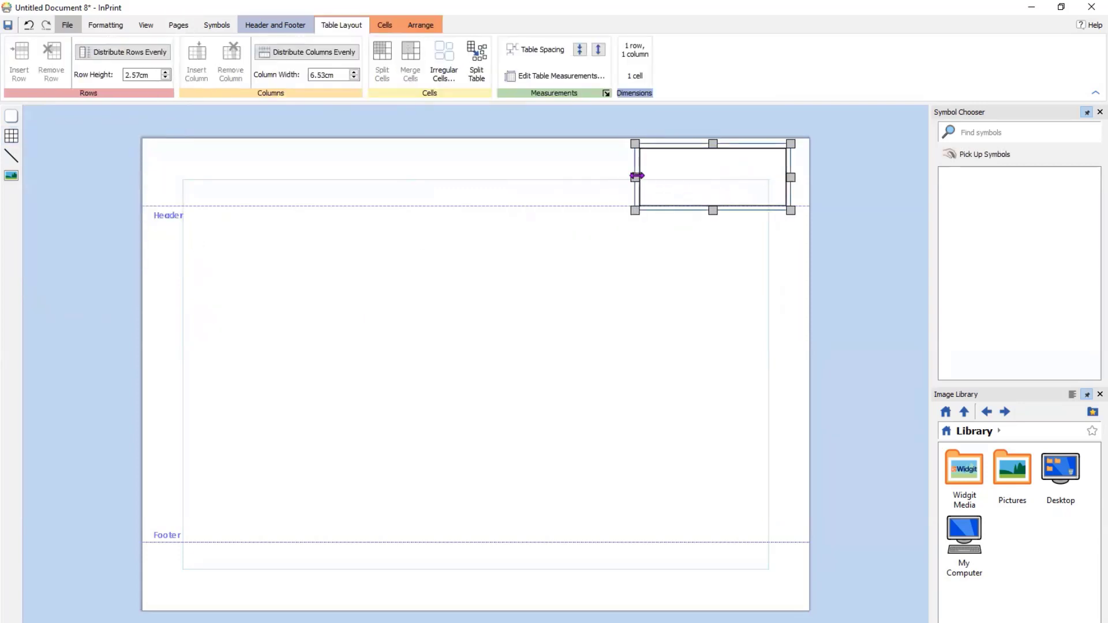
{"action": "left_click_drag", "start_coordinate": [636, 176], "coordinate": [571, 176]}
{"action": "left_click_drag", "start_coordinate": [681, 211], "coordinate": [683, 189]}
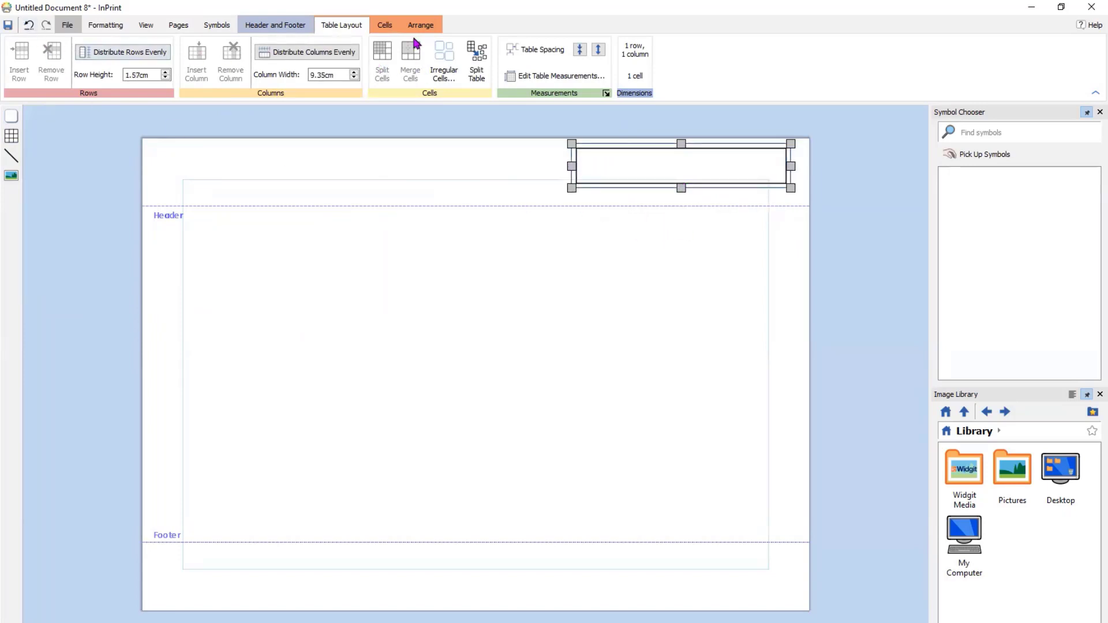
- Set the header table's contents to text only and enter "Widgit Software Ltd" in it
{"action": "left_click", "coordinate": [385, 26]}
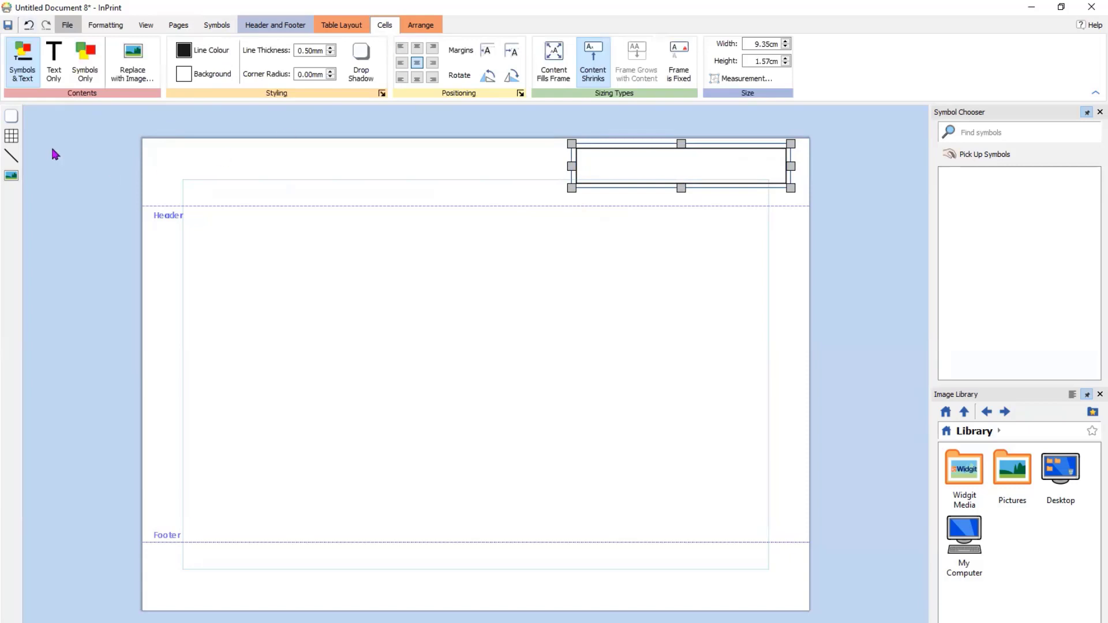
{"action": "left_click", "coordinate": [54, 62]}
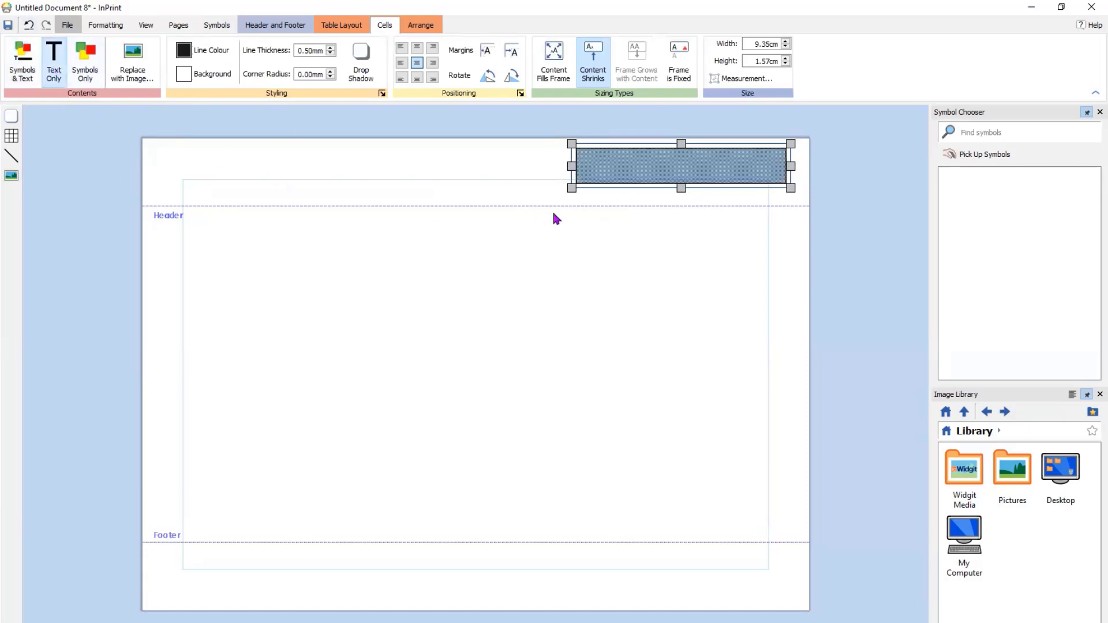
{"action": "left_click", "coordinate": [640, 177]}
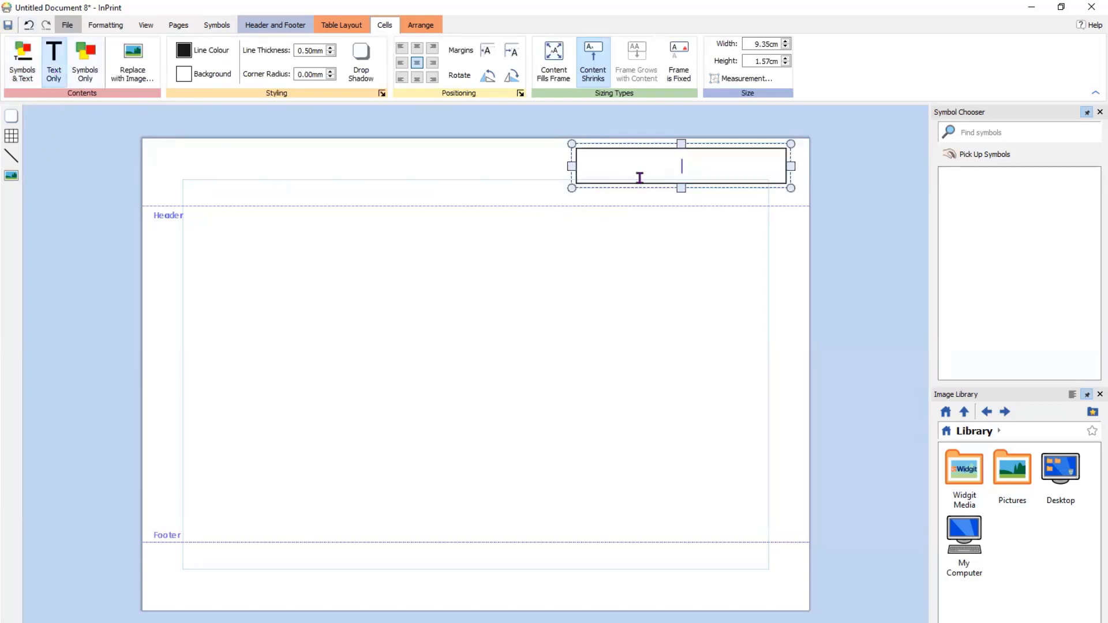
{"action": "type", "text": "Widgit "}
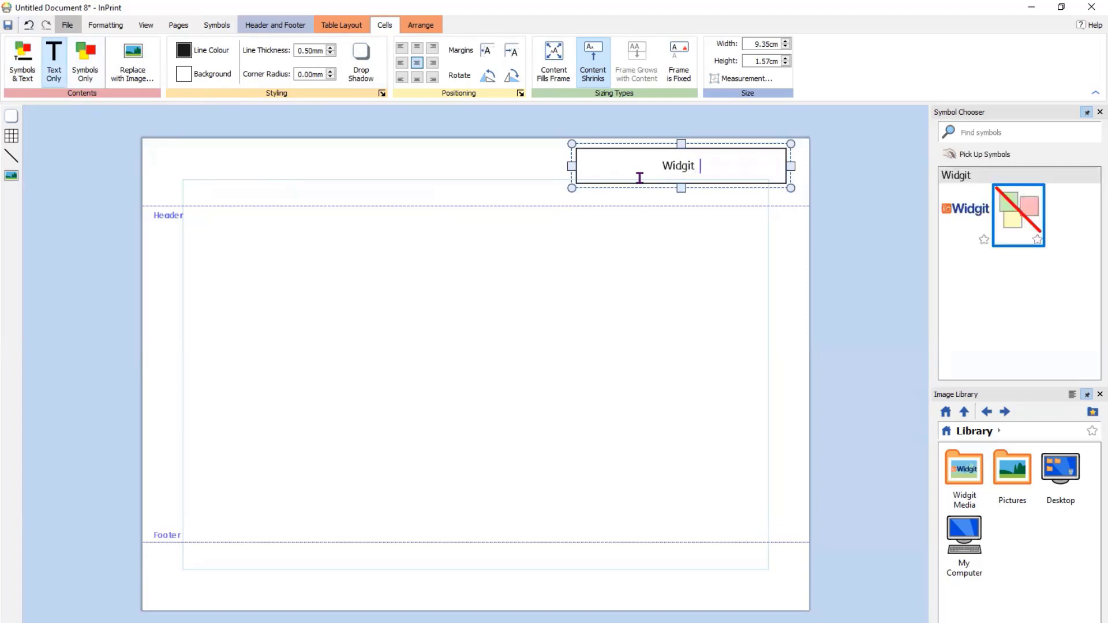
{"action": "type", "text": "Software Lt"}
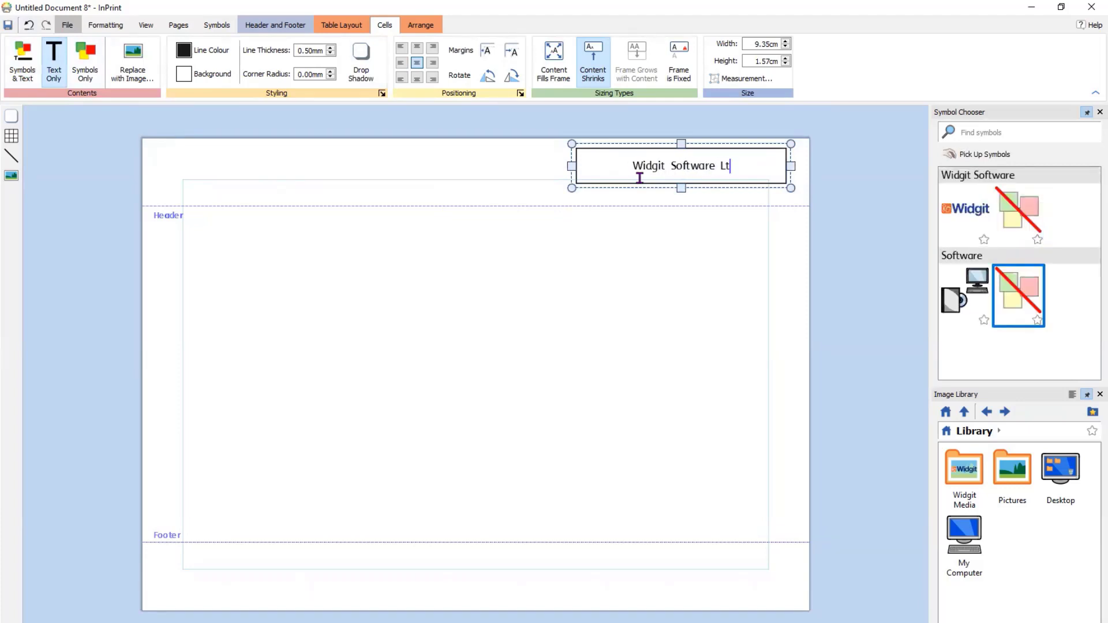
{"action": "type", "text": "d"}
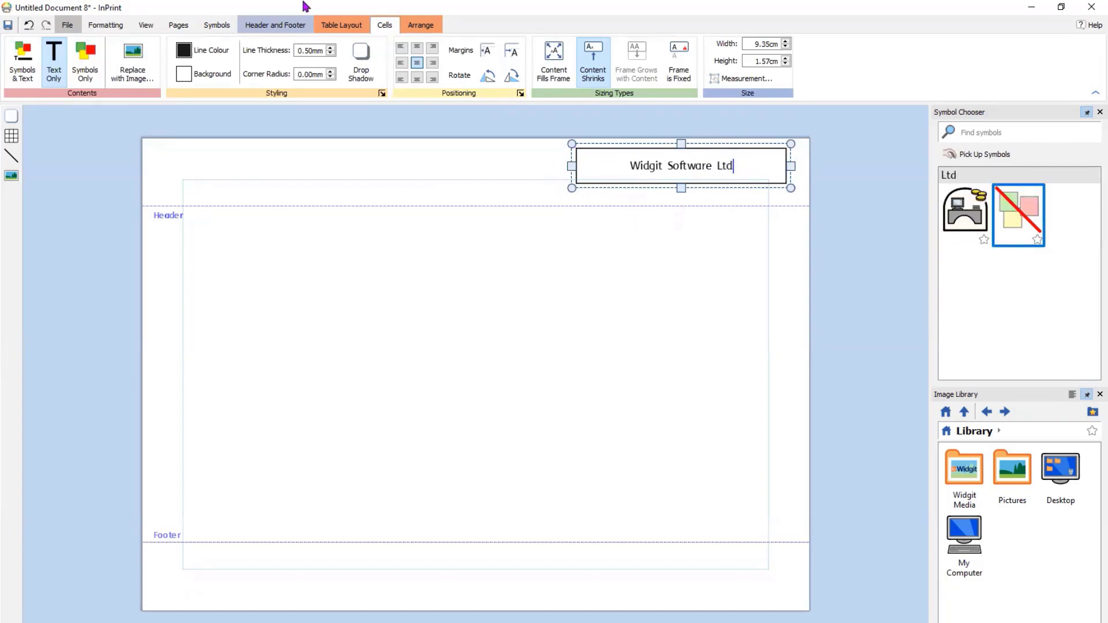
- Make the header table's outline transparent and finish editing the header and footer
{"action": "left_click", "coordinate": [211, 55]}
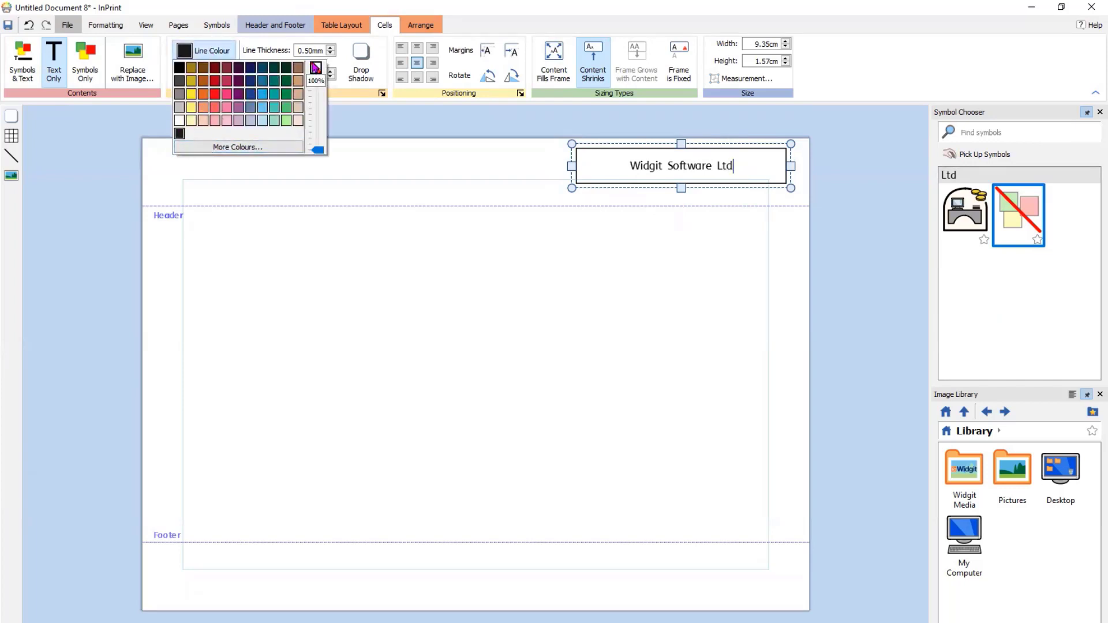
{"action": "left_click", "coordinate": [315, 69]}
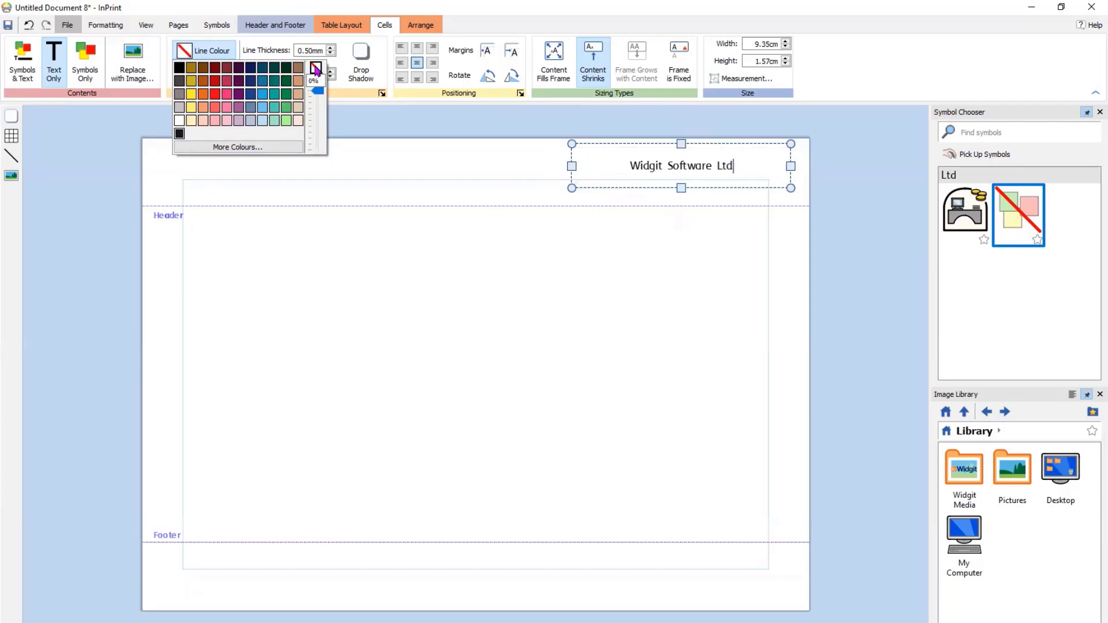
{"action": "left_click", "coordinate": [407, 359]}
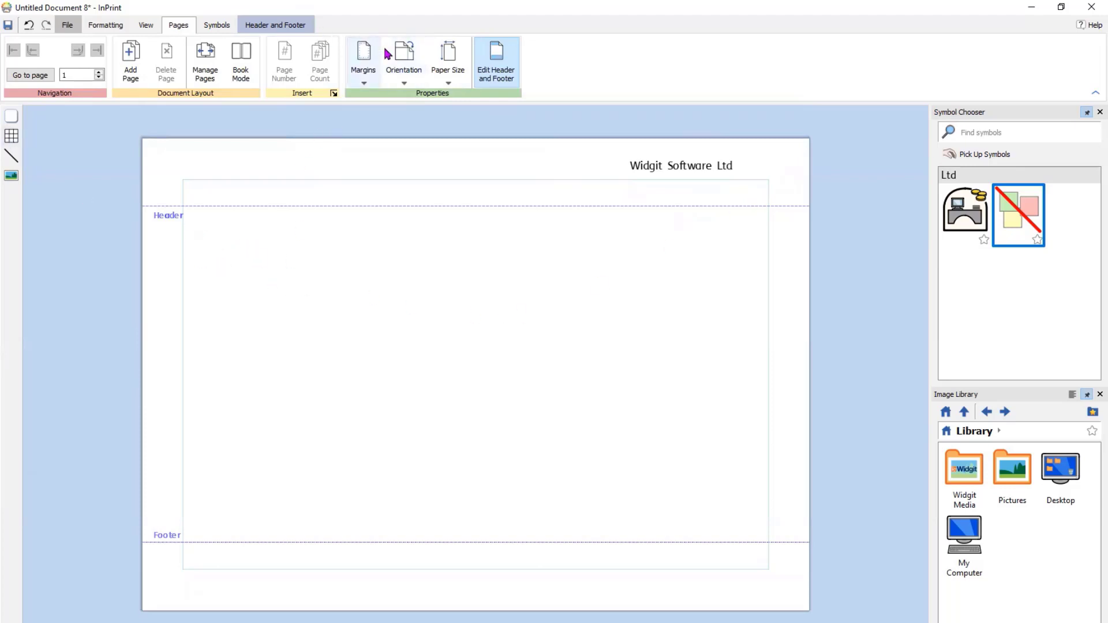
{"action": "left_click", "coordinate": [279, 26]}
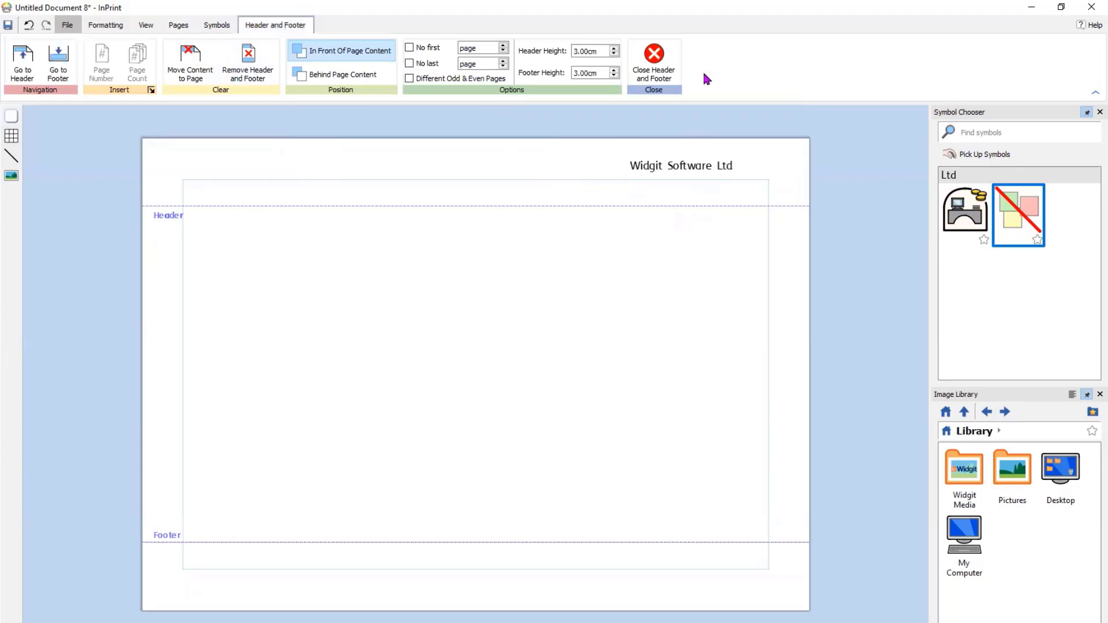
{"action": "left_click", "coordinate": [656, 56]}
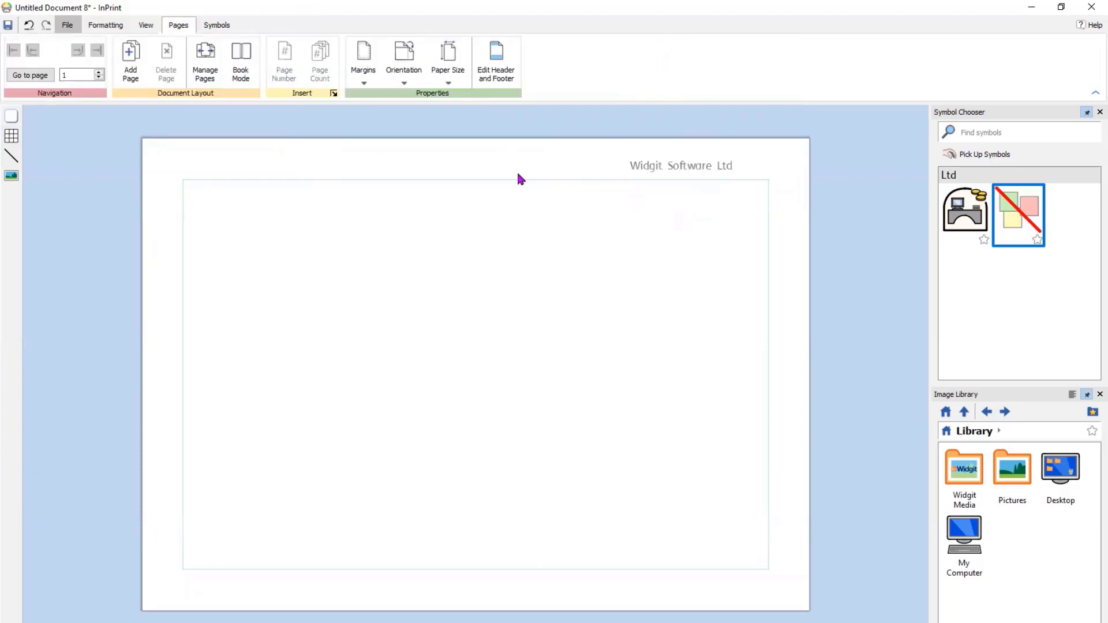
- Add a rounded frame at the page's top-left margin corner and enlarge it to about 25.8 by 17.4 cm, nearly filling the margins
{"action": "left_click", "coordinate": [12, 120]}
{"action": "left_click", "coordinate": [69, 179]}
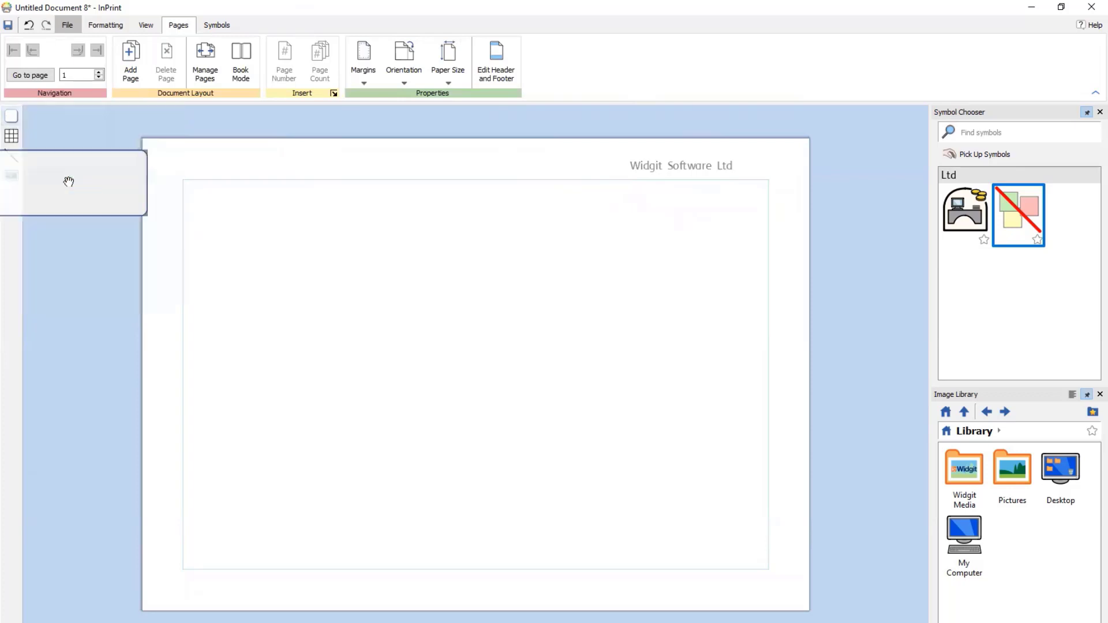
{"action": "left_click", "coordinate": [263, 213]}
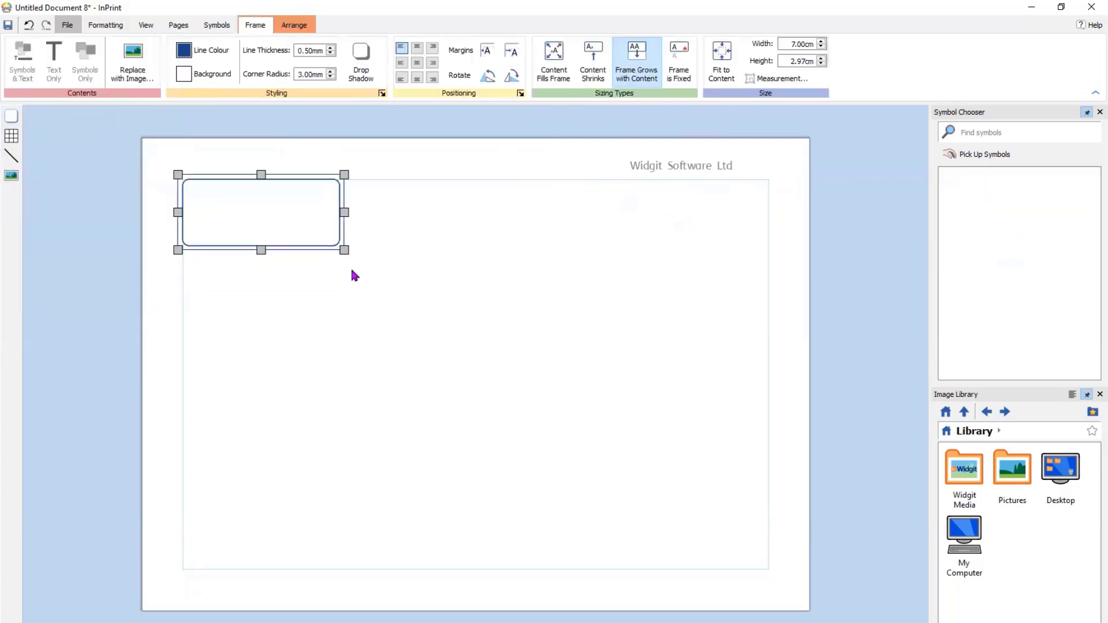
{"action": "left_click_drag", "start_coordinate": [345, 250], "coordinate": [768, 573]}
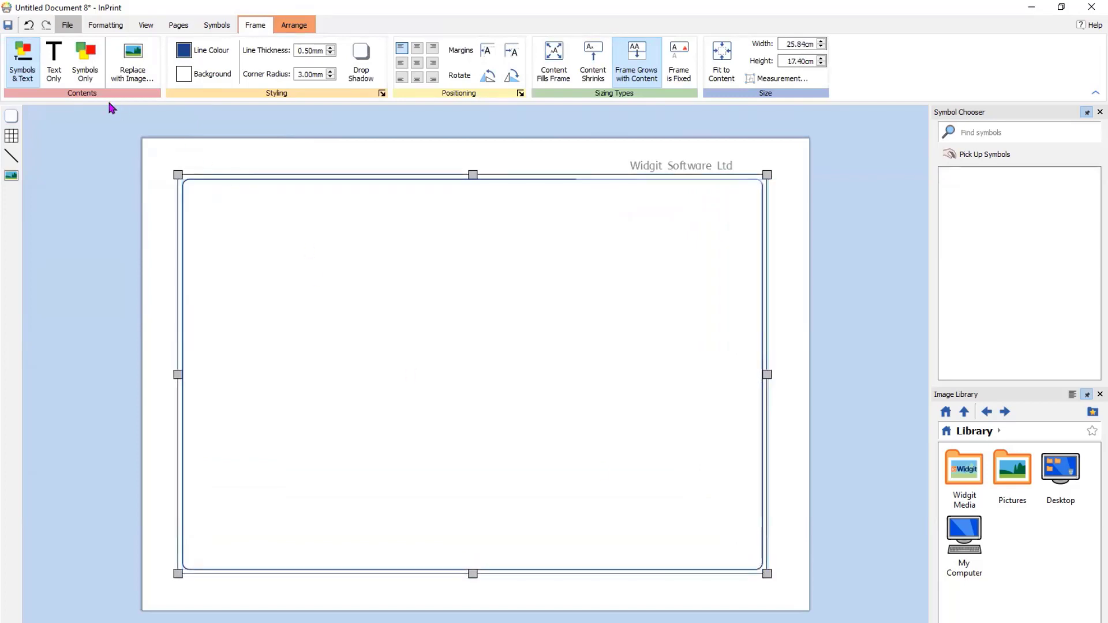
- Duplicate the current page with 4 copies, close the page manager and look through the pages to check the repeated header
{"action": "left_click", "coordinate": [178, 25]}
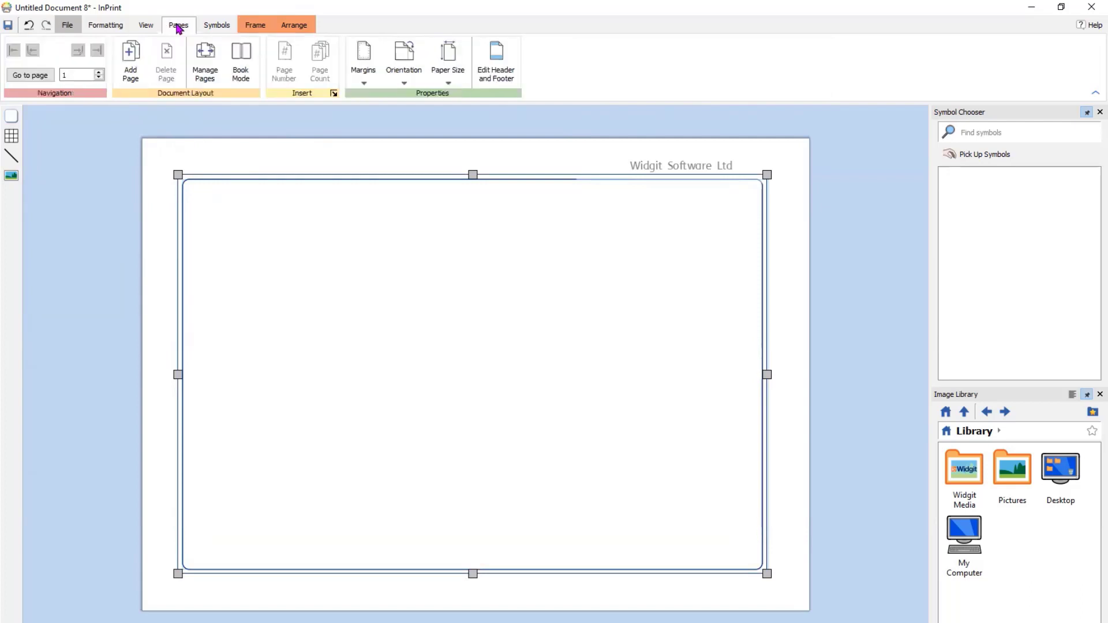
{"action": "left_click", "coordinate": [205, 61]}
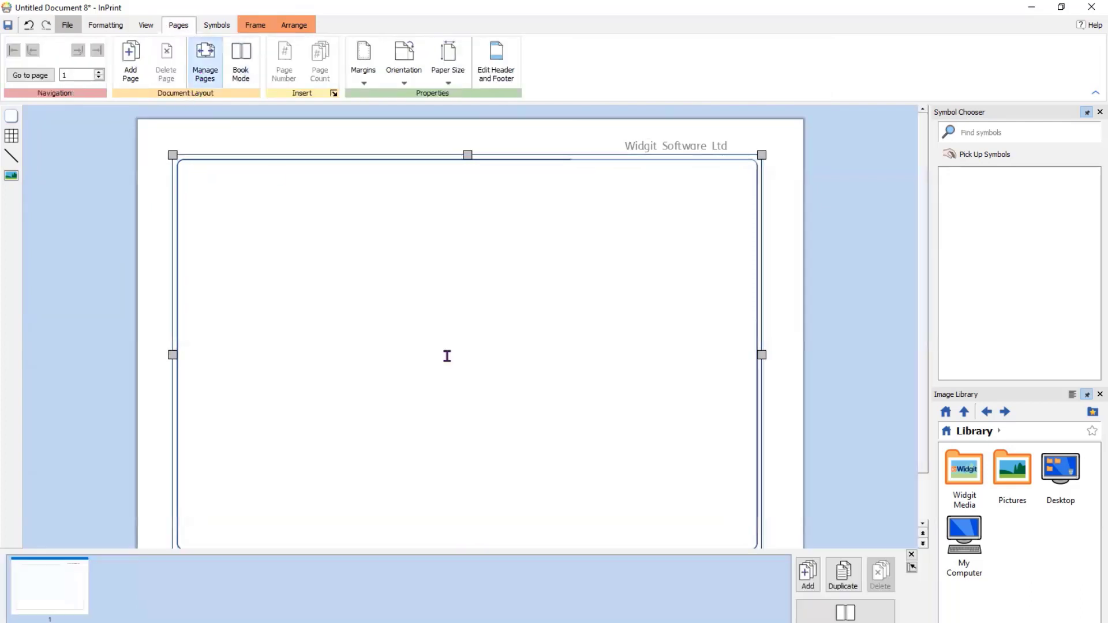
{"action": "left_click", "coordinate": [839, 587]}
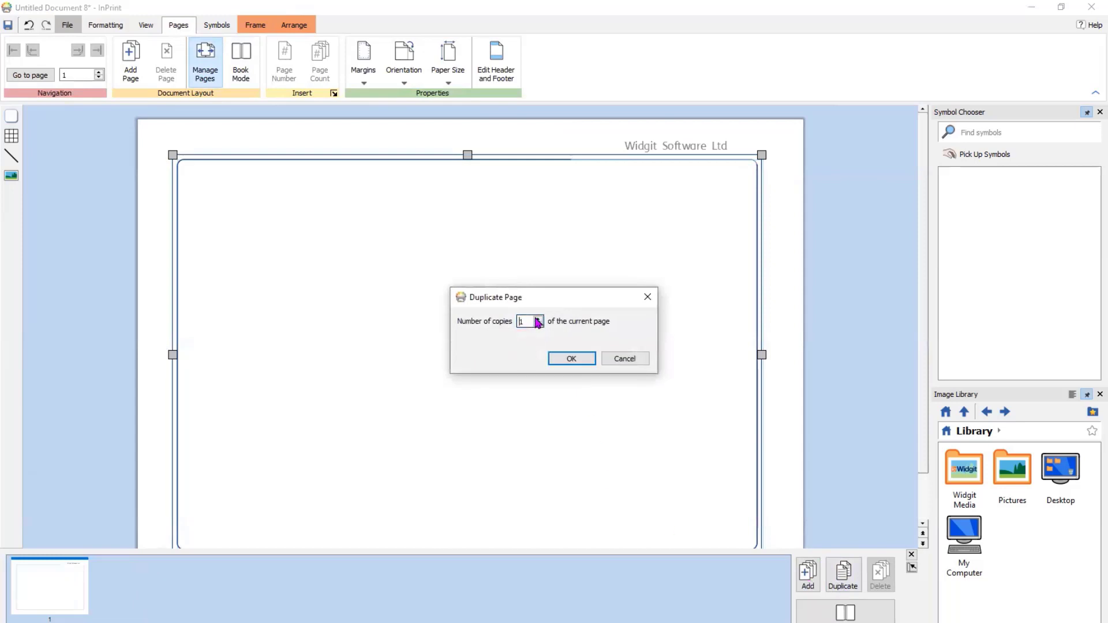
{"action": "type", "text": "4"}
{"action": "left_click", "coordinate": [571, 359]}
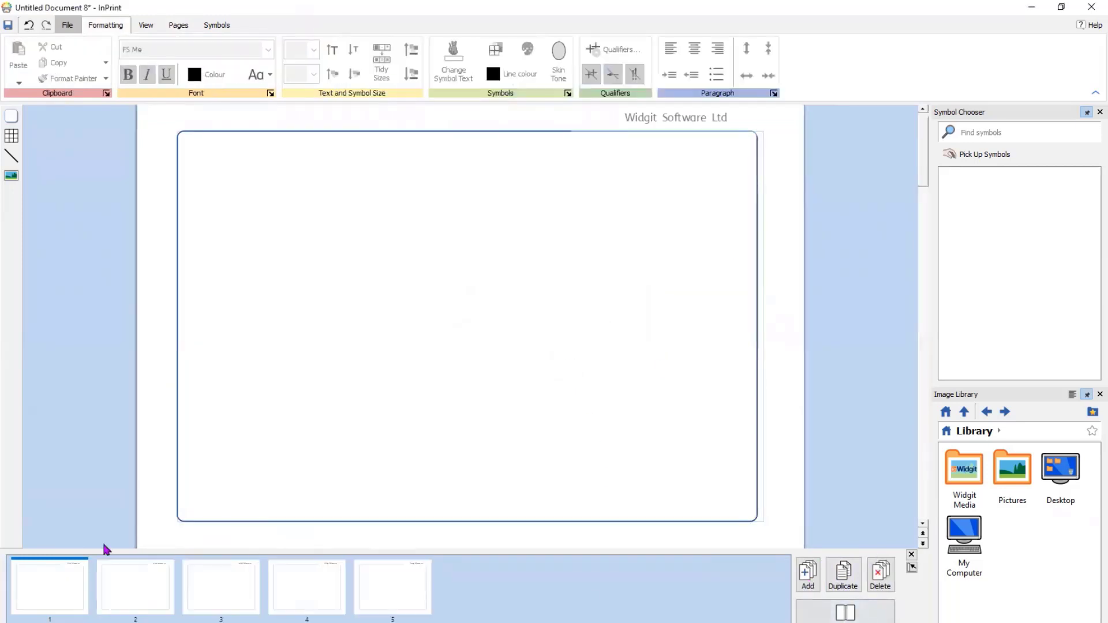
{"action": "left_click", "coordinate": [912, 555]}
{"action": "scroll", "coordinate": [721, 381], "scroll_direction": "down", "scroll_amount": 4}
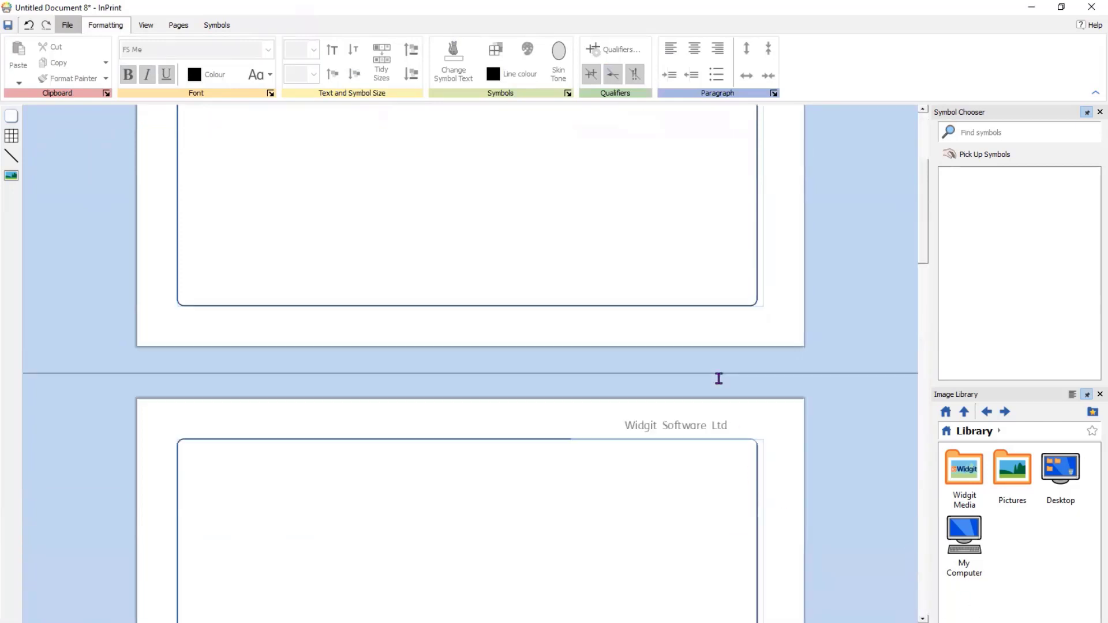
{"action": "scroll", "coordinate": [724, 382], "scroll_direction": "up", "scroll_amount": 1}
{"action": "scroll", "coordinate": [726, 383], "scroll_direction": "up", "scroll_amount": 1}
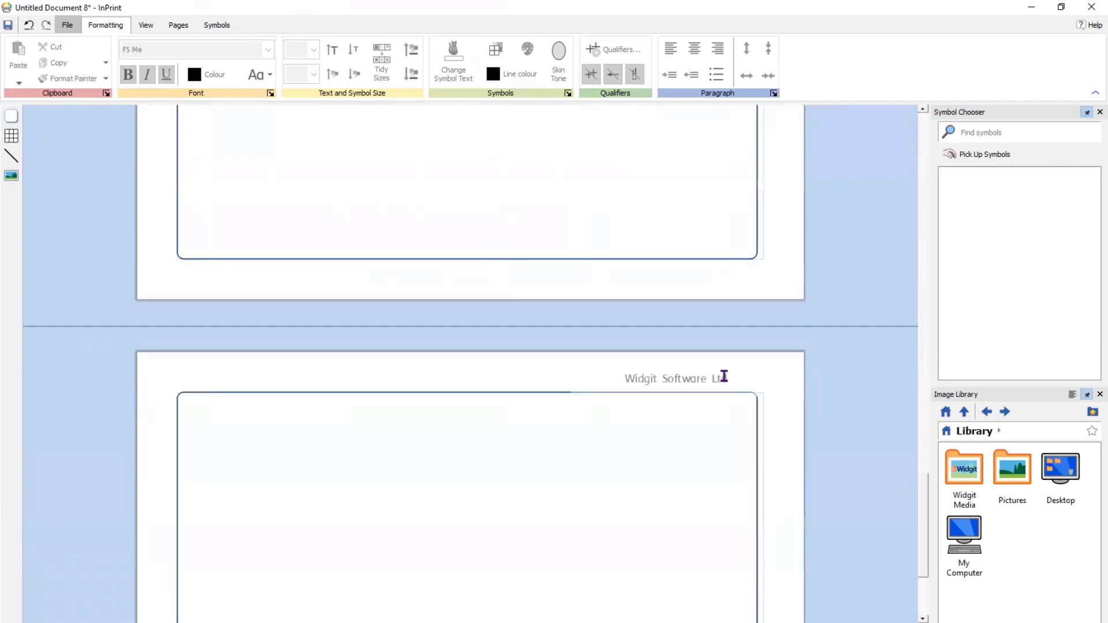
{"action": "scroll", "coordinate": [650, 265], "scroll_direction": "down", "scroll_amount": 3}
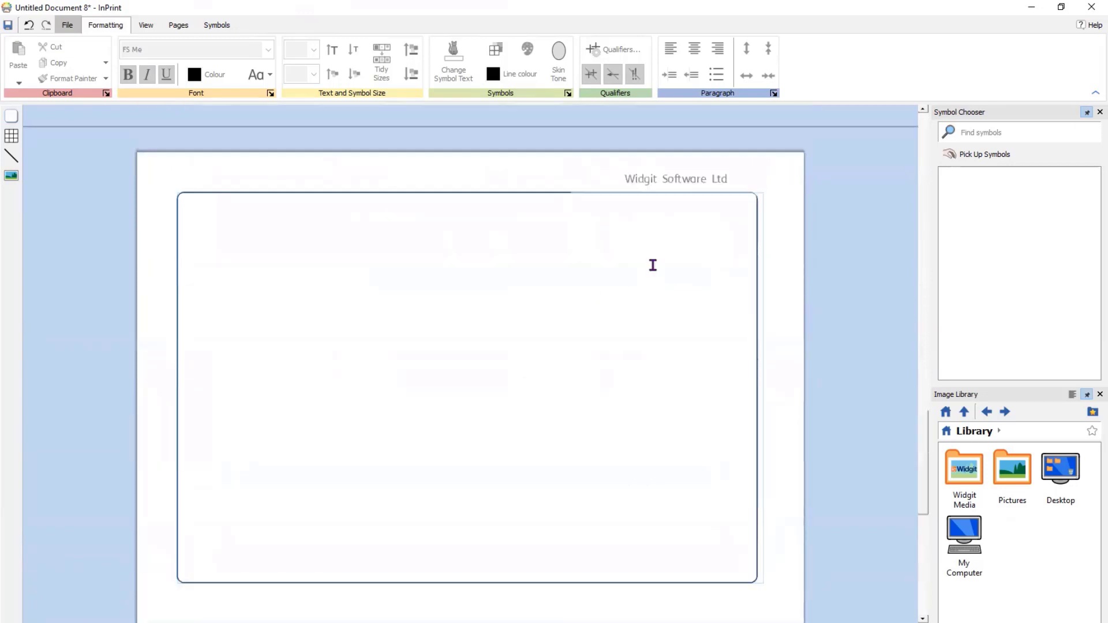
{"action": "scroll", "coordinate": [650, 265], "scroll_direction": "down", "scroll_amount": 1}
{"action": "scroll", "coordinate": [650, 265], "scroll_direction": "up", "scroll_amount": 1}
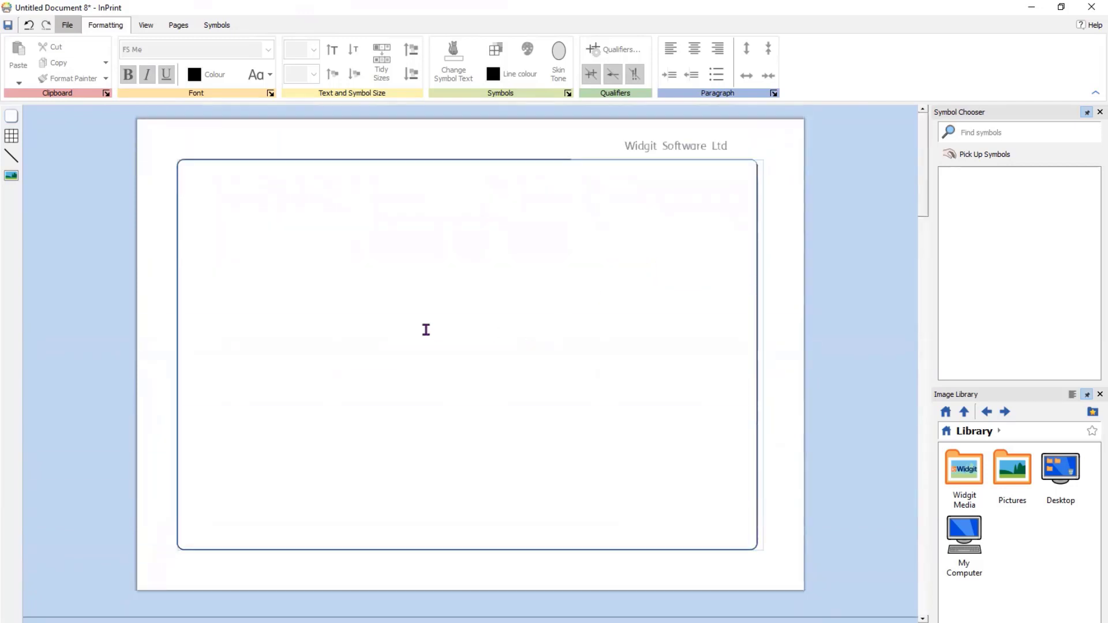
- Enter "Answer the questions." in the first page's frame with text and symbols at size 20, ending with a new line
{"action": "left_click", "coordinate": [245, 201]}
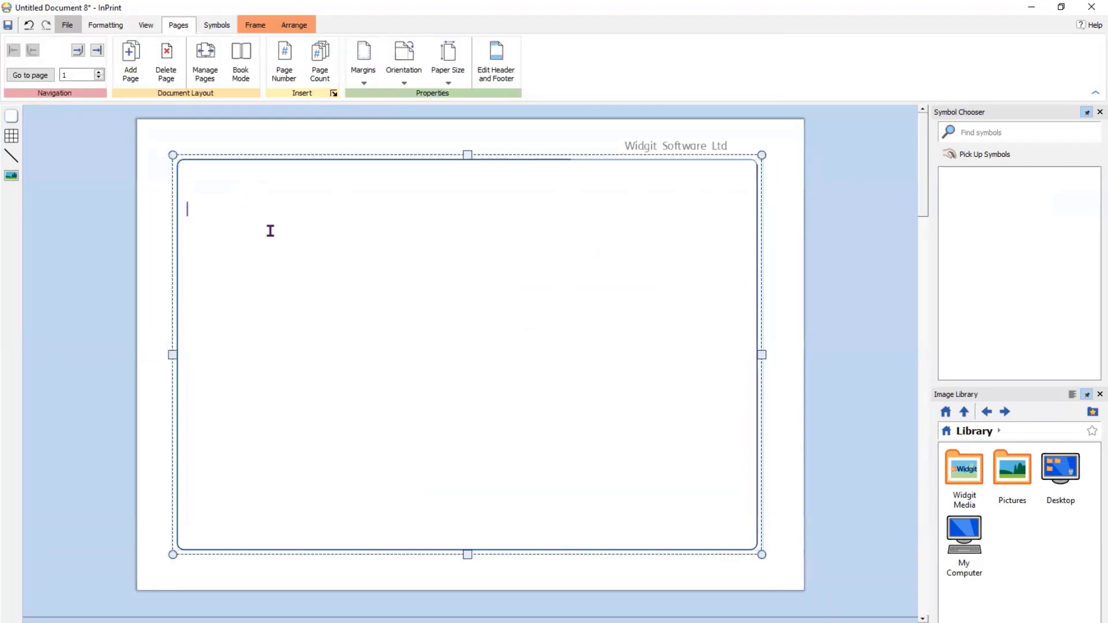
{"action": "left_click", "coordinate": [110, 26]}
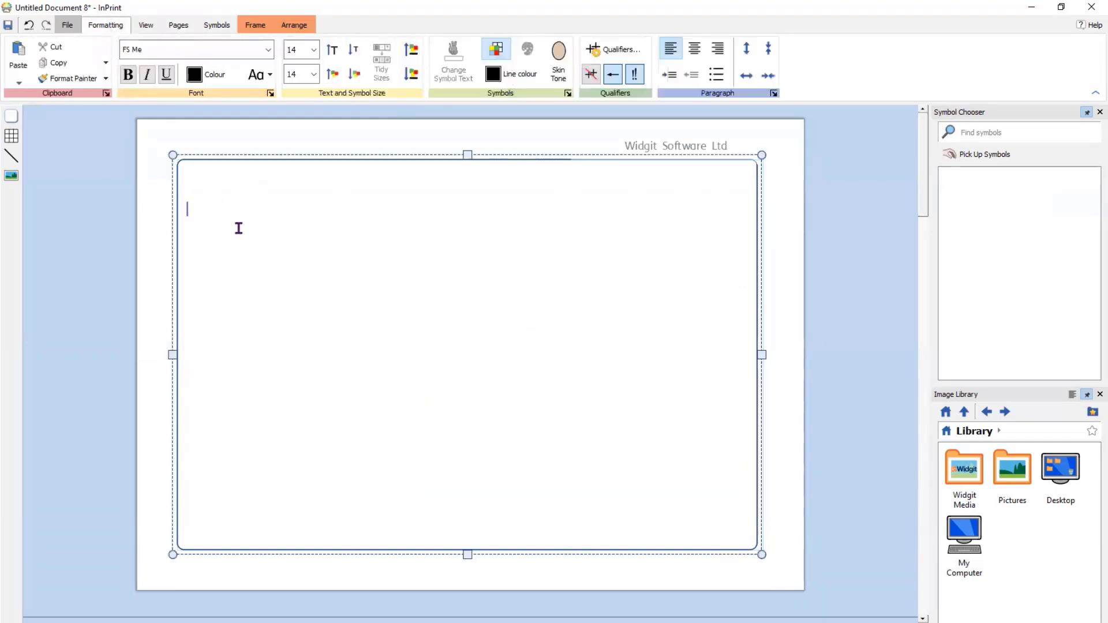
{"action": "left_click", "coordinate": [411, 51]}
{"action": "left_click", "coordinate": [412, 51]}
{"action": "type", "text": "Ans"}
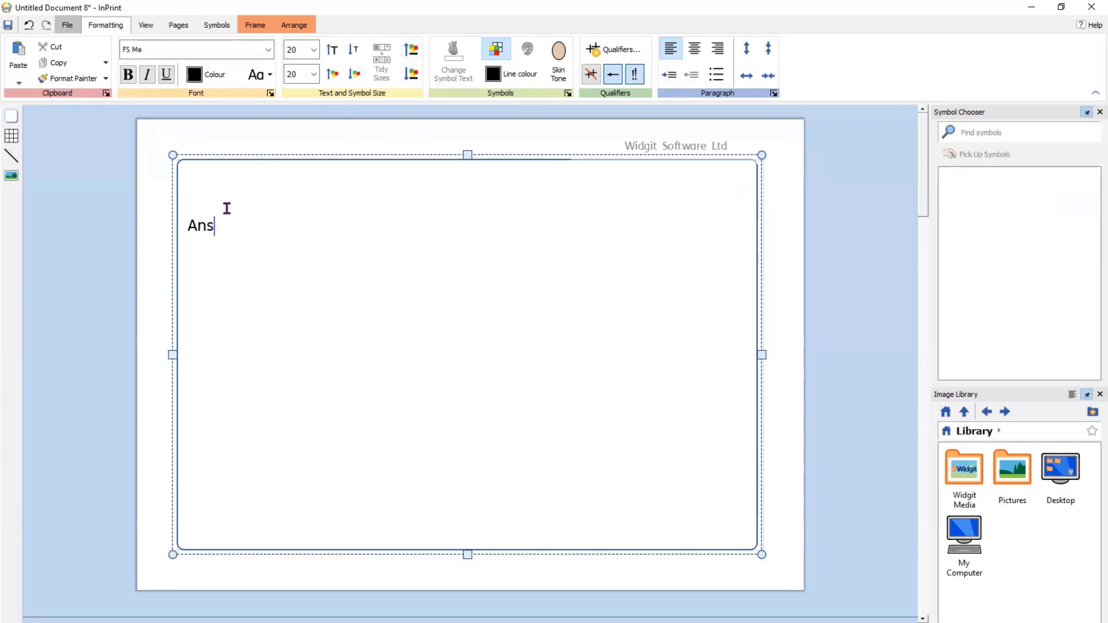
{"action": "type", "text": "wer the q"}
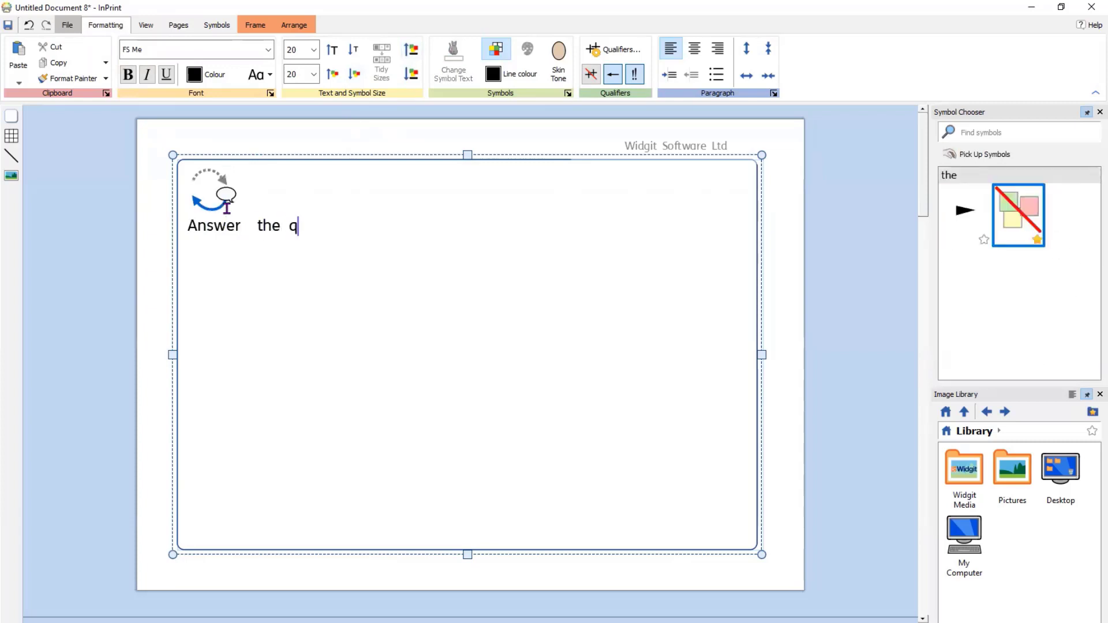
{"action": "type", "text": "uestions"}
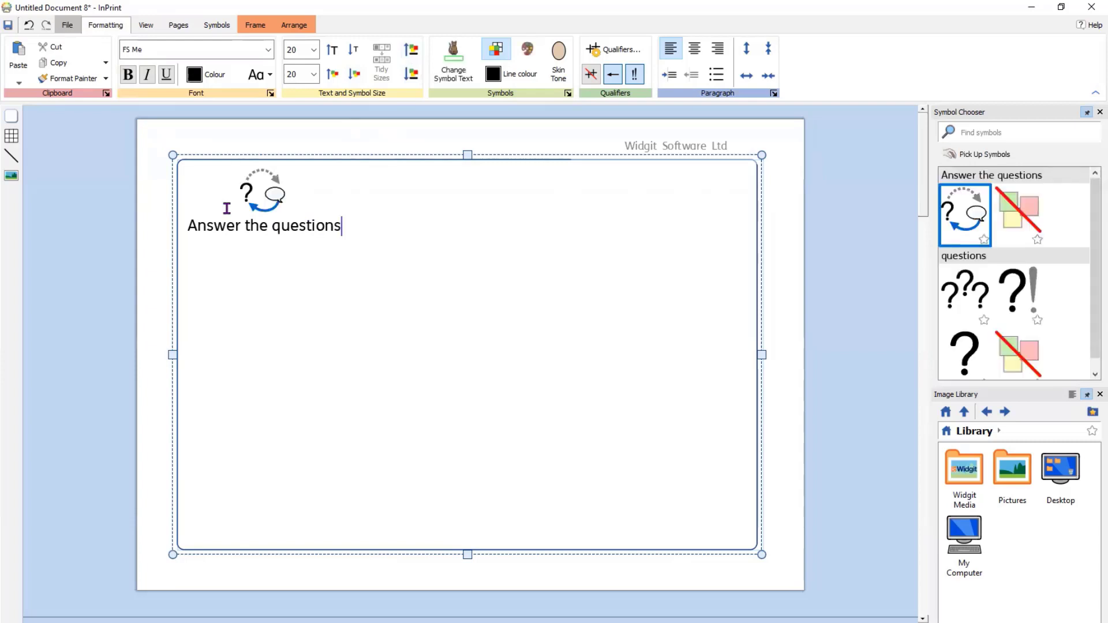
{"action": "type", "text": "."}
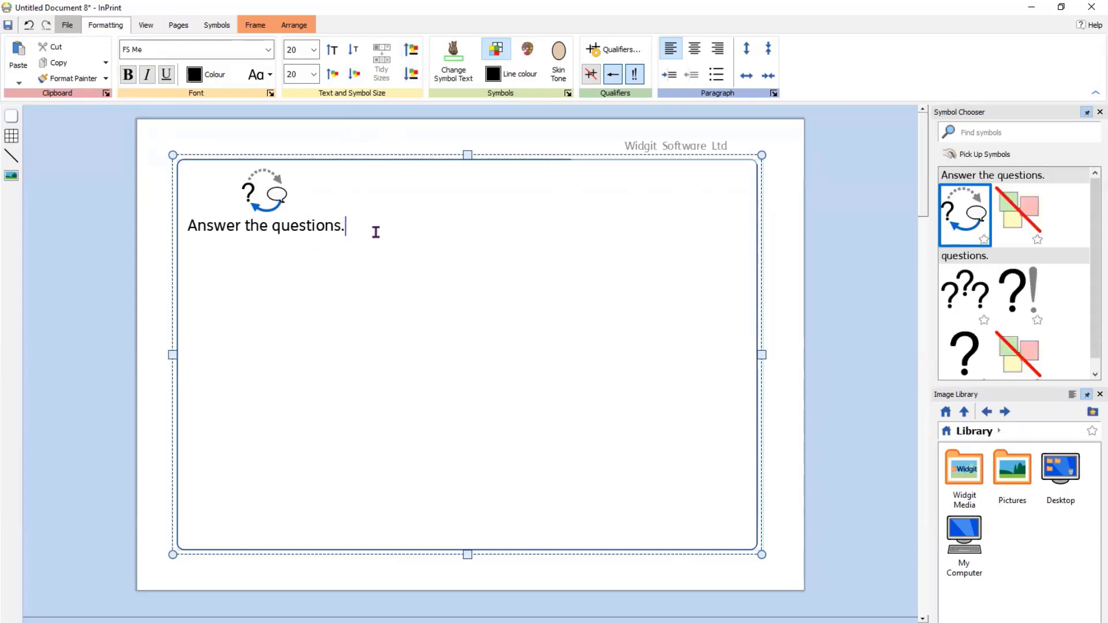
{"action": "key", "text": "Return"}
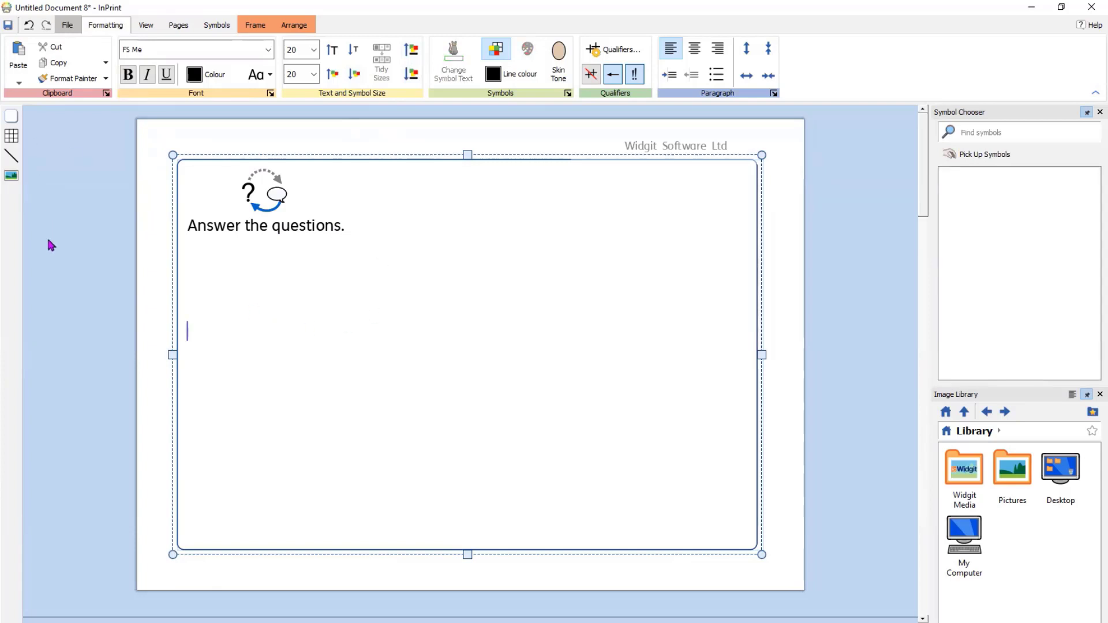
- Insert a Symbols & Text table with 5 columns and 2 rows below the "Answer the questions." line
{"action": "left_click", "coordinate": [12, 137]}
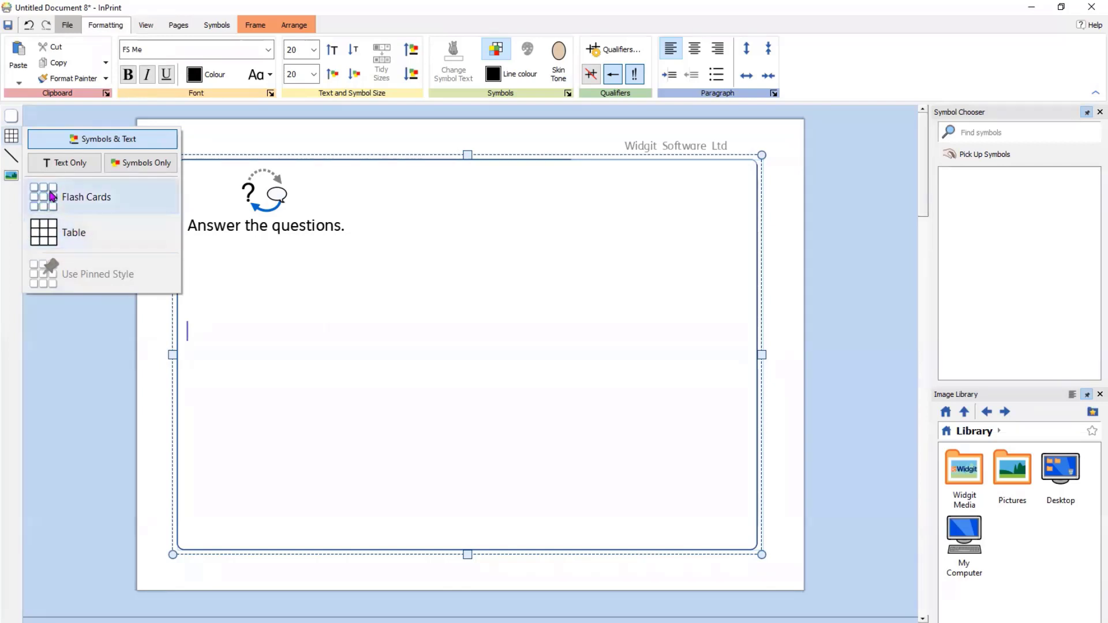
{"action": "left_click", "coordinate": [45, 238]}
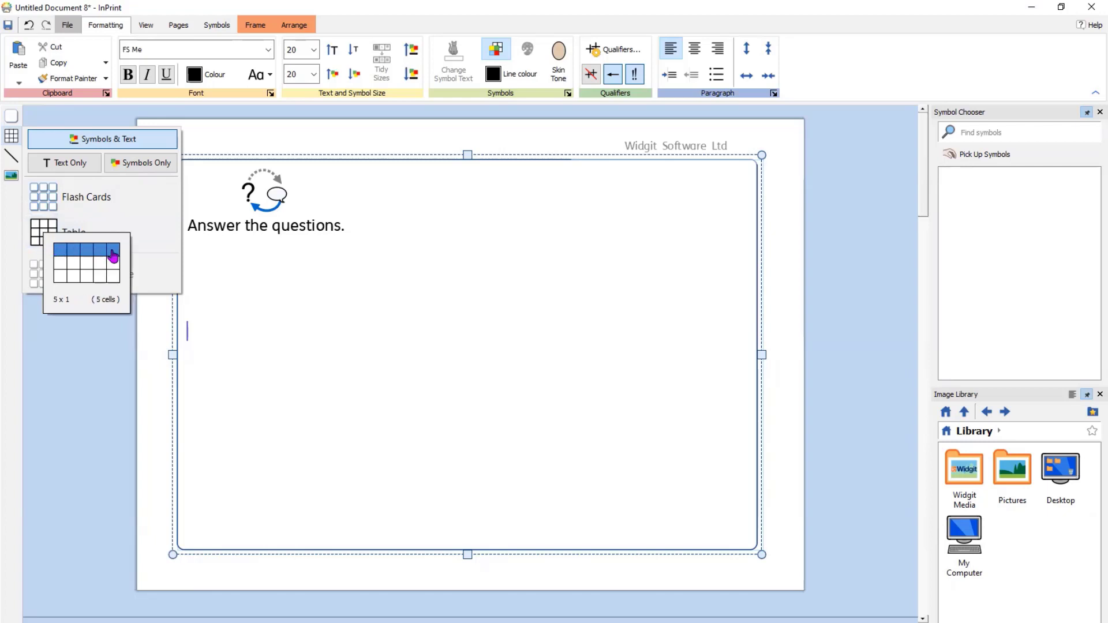
{"action": "left_click", "coordinate": [111, 267]}
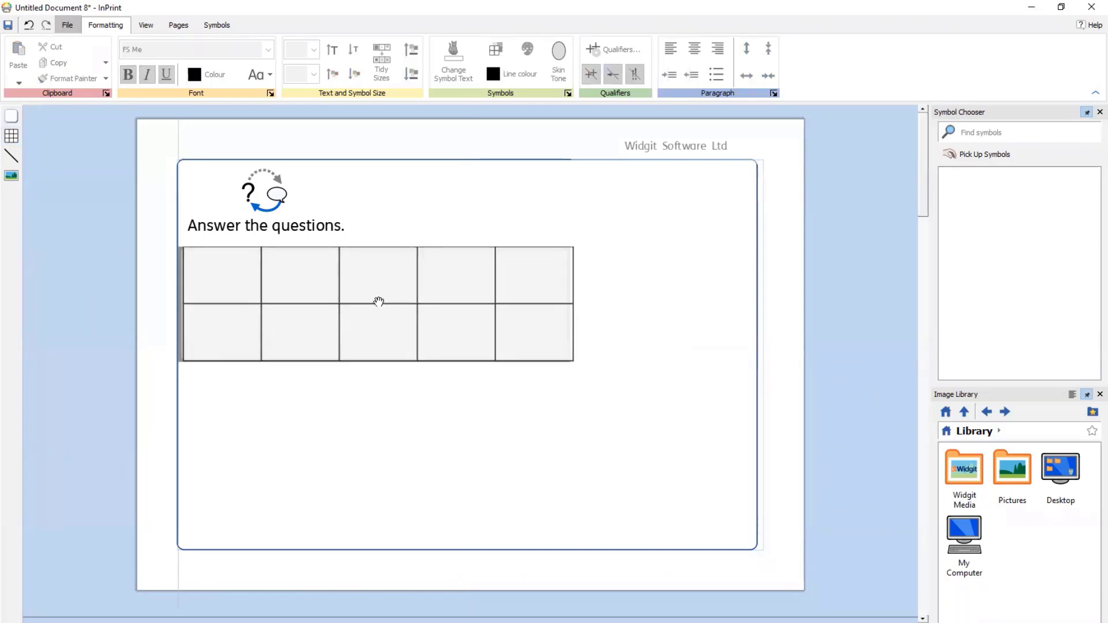
{"action": "left_click", "coordinate": [383, 311]}
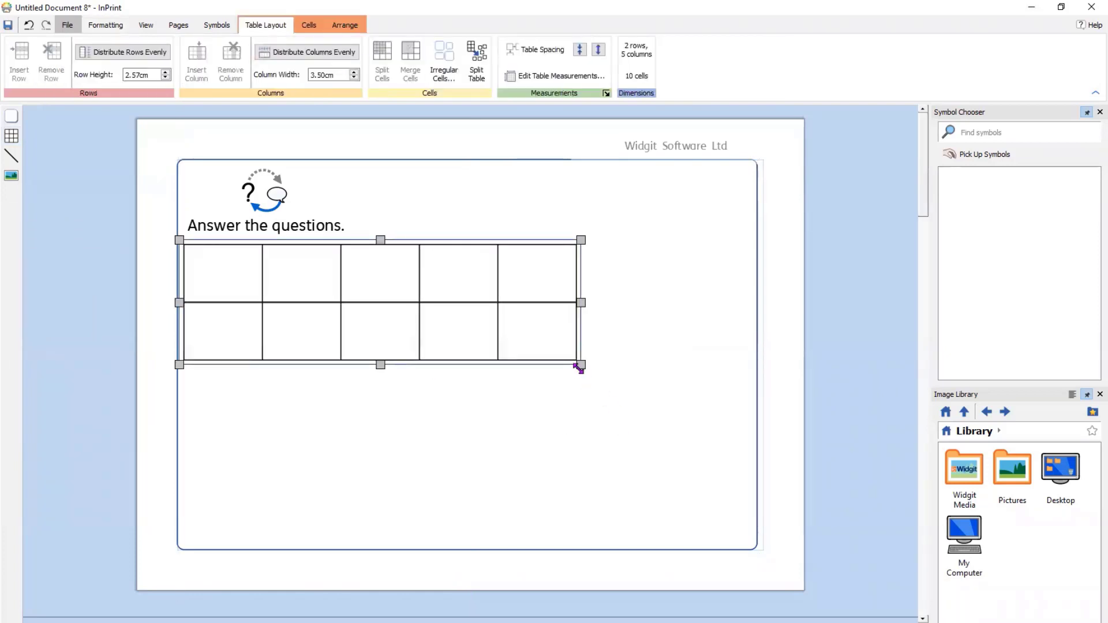
- Enlarge the table to the frame's width, with cells about 5.07 by 3.39 cm, and make the content fill the cells
{"action": "left_click_drag", "start_coordinate": [580, 365], "coordinate": [757, 401]}
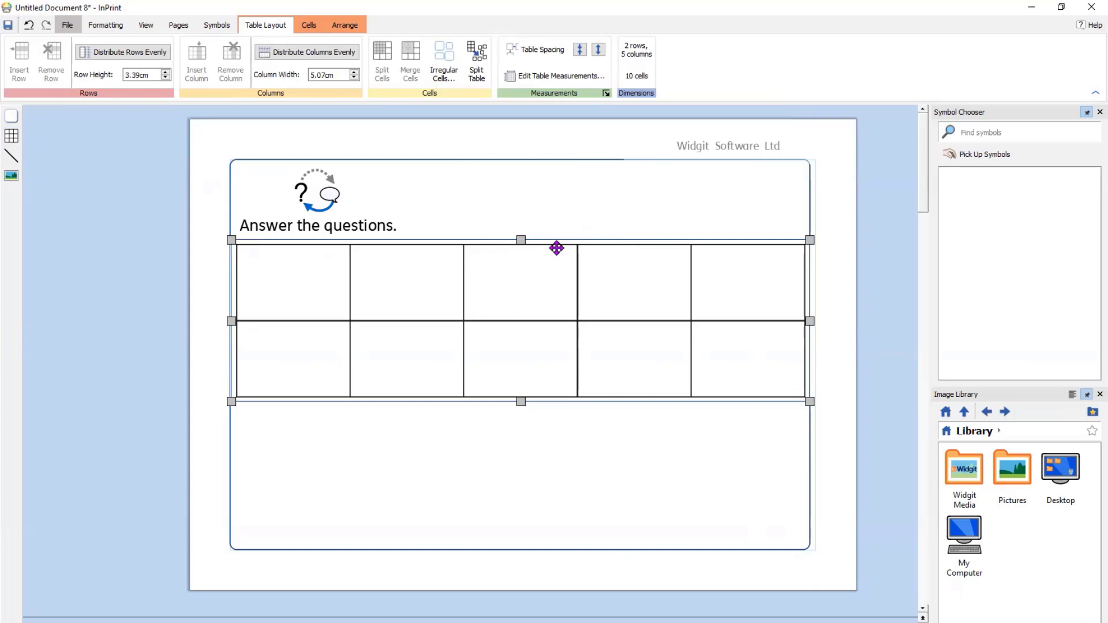
{"action": "left_click", "coordinate": [310, 26]}
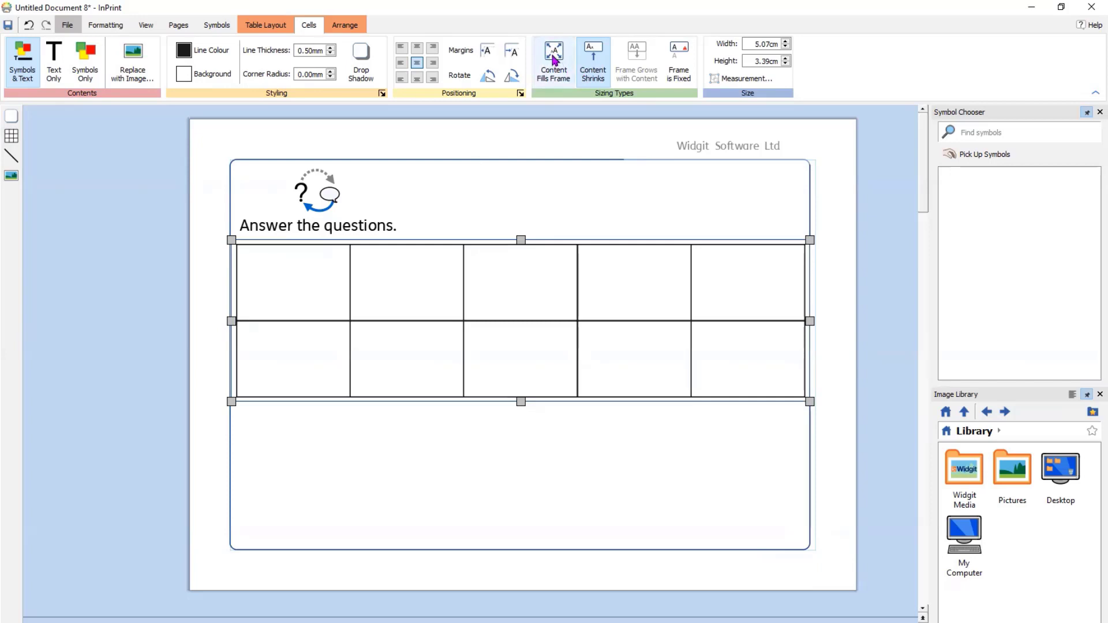
{"action": "left_click", "coordinate": [552, 57]}
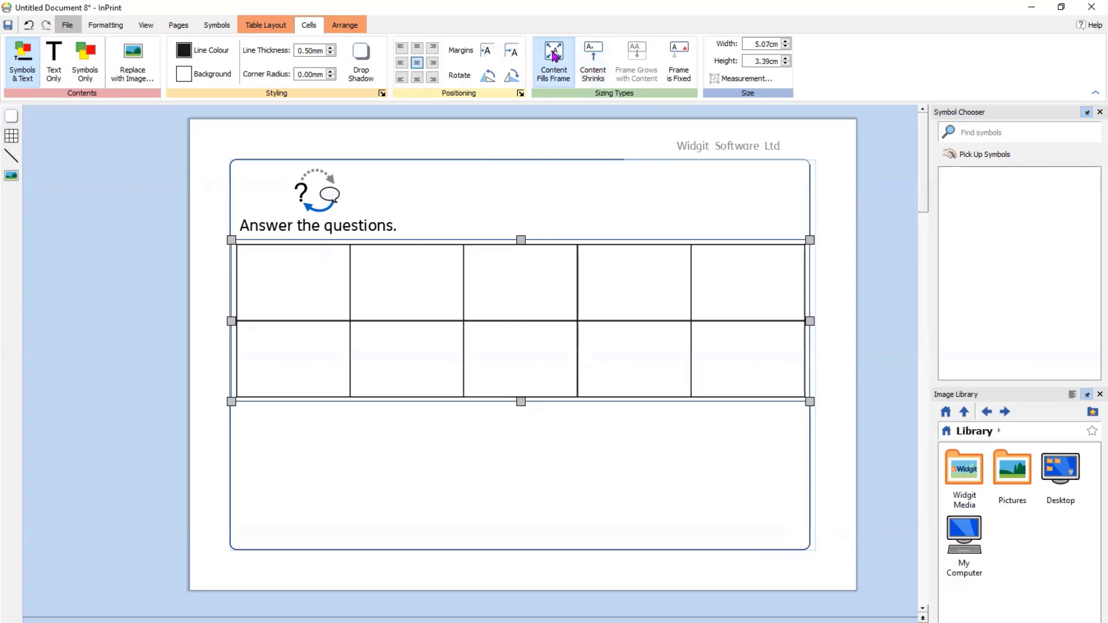
- Narrow the table's first two columns to 2.34 cm each, leaving the freed width to the middle column
{"action": "left_click", "coordinate": [300, 297]}
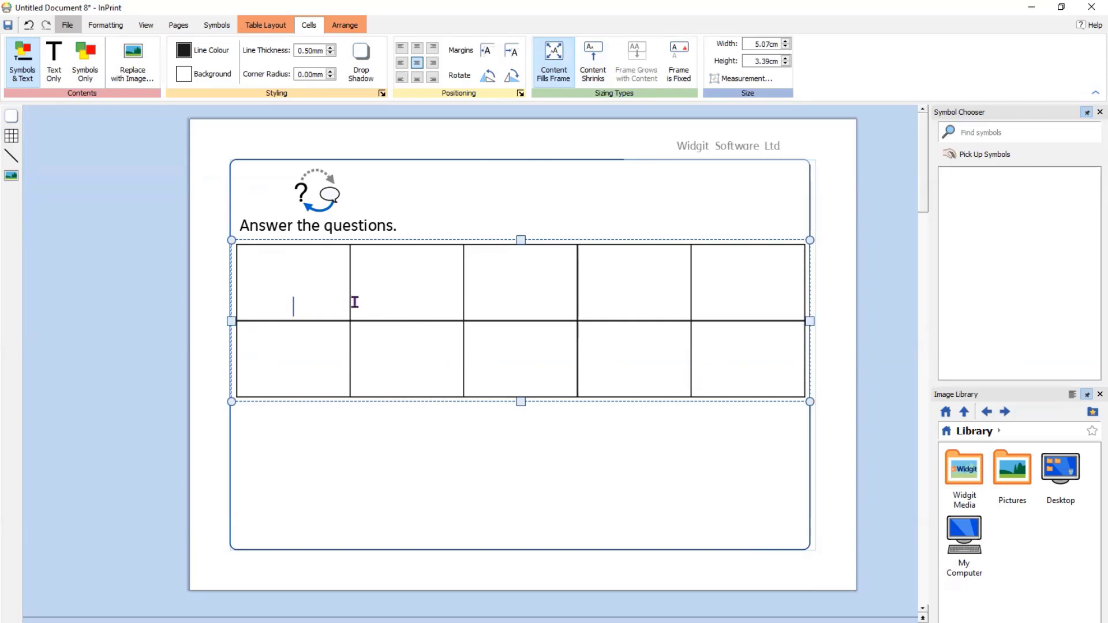
{"action": "left_click_drag", "start_coordinate": [350, 300], "coordinate": [289, 304]}
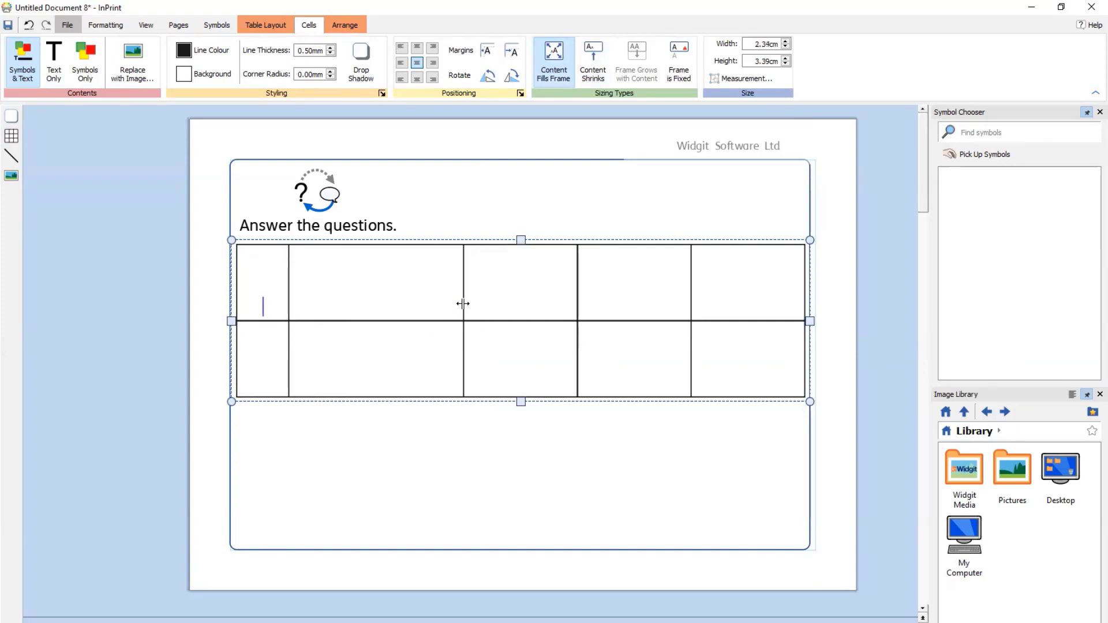
{"action": "left_click_drag", "start_coordinate": [463, 303], "coordinate": [339, 306]}
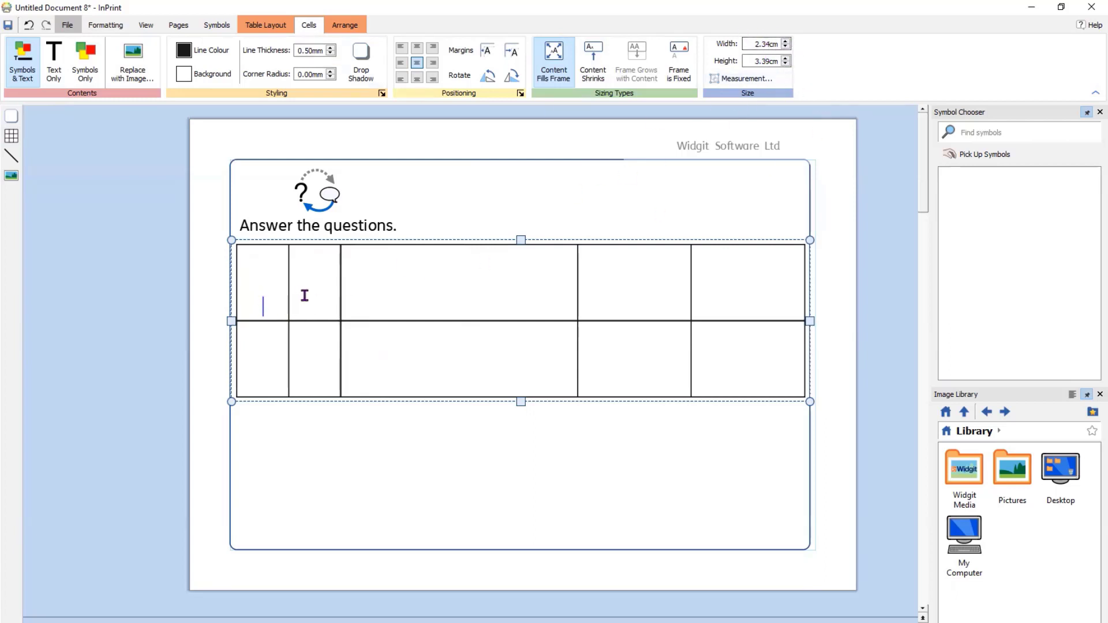
{"action": "left_click", "coordinate": [318, 297]}
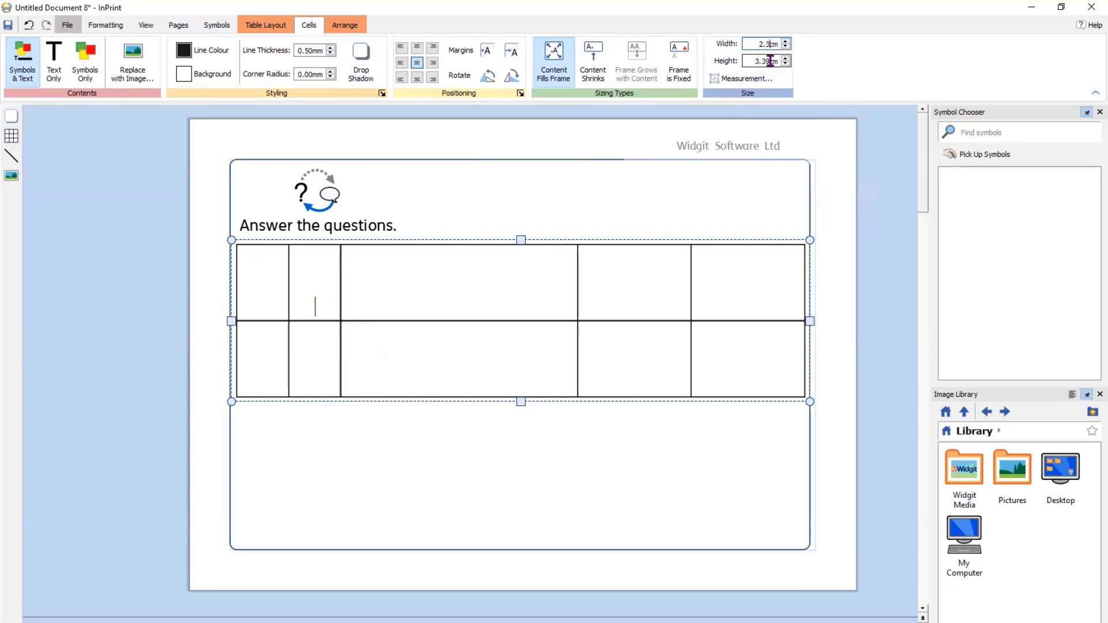
{"action": "key", "text": "Return"}
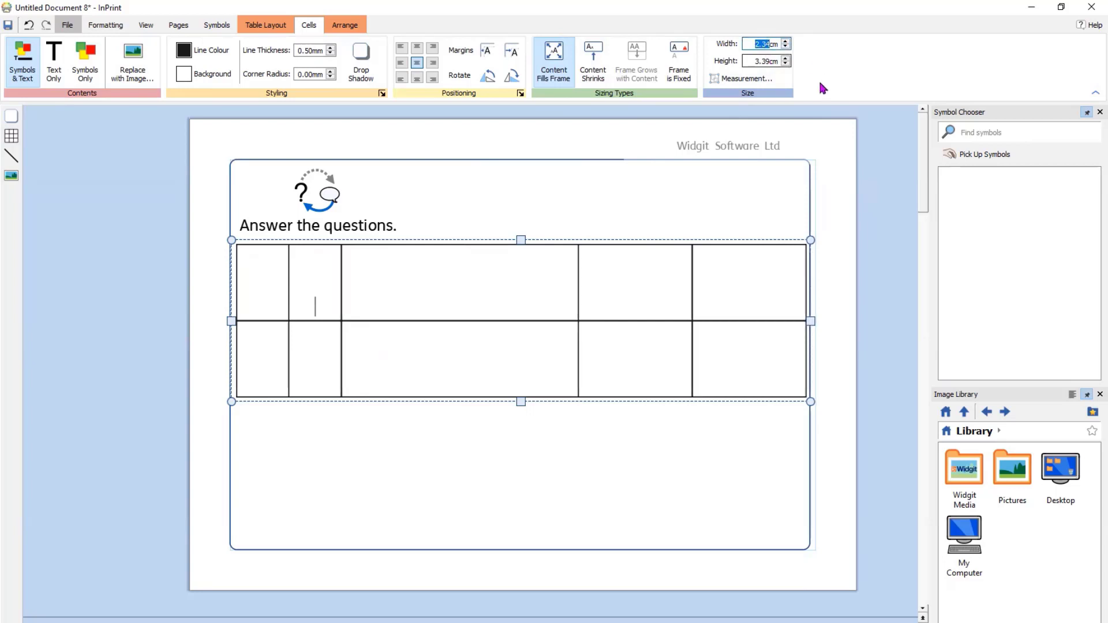
- Narrow the table's last two columns to 2.39 cm each, widening the middle column
{"action": "left_click", "coordinate": [693, 301]}
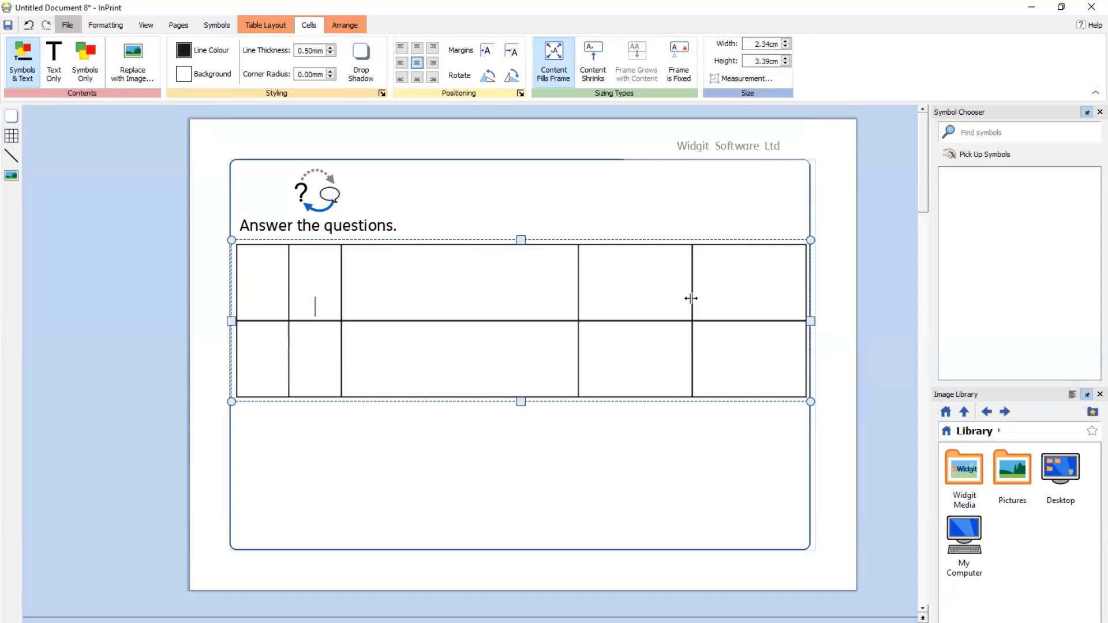
{"action": "left_click_drag", "start_coordinate": [691, 298], "coordinate": [753, 298]}
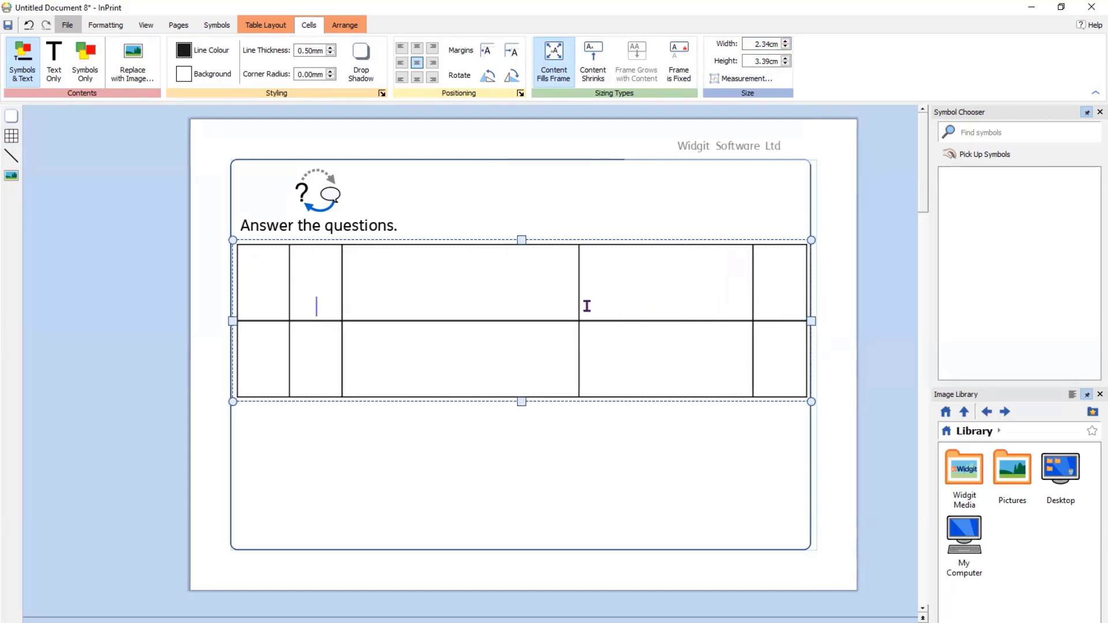
{"action": "left_click_drag", "start_coordinate": [579, 305], "coordinate": [697, 301]}
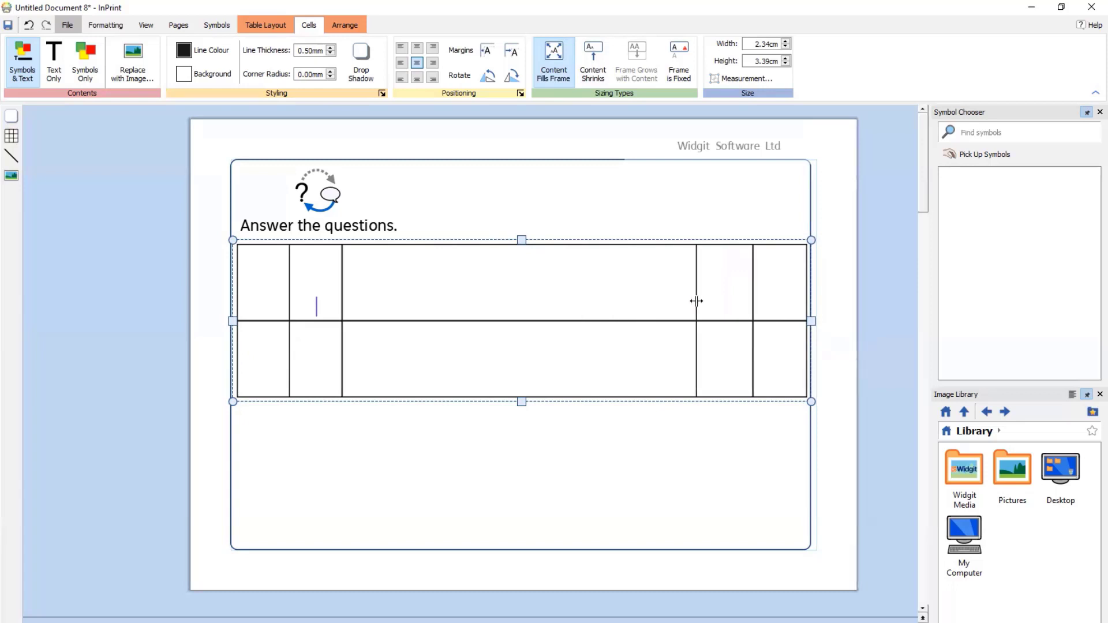
{"action": "left_click", "coordinate": [716, 298]}
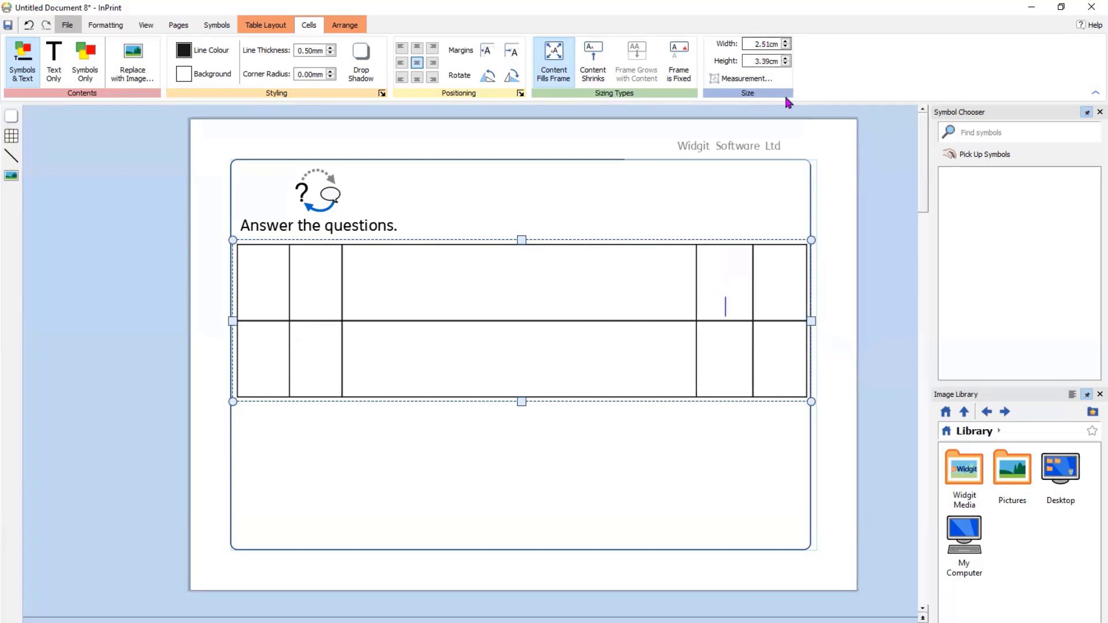
{"action": "left_click", "coordinate": [780, 306]}
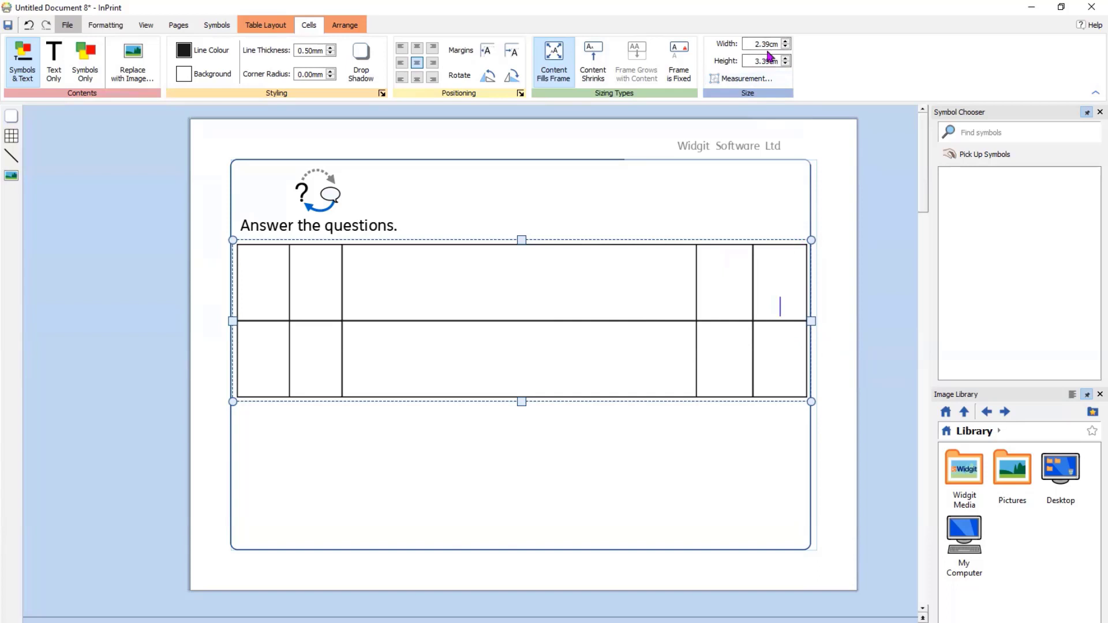
{"action": "left_click", "coordinate": [725, 305]}
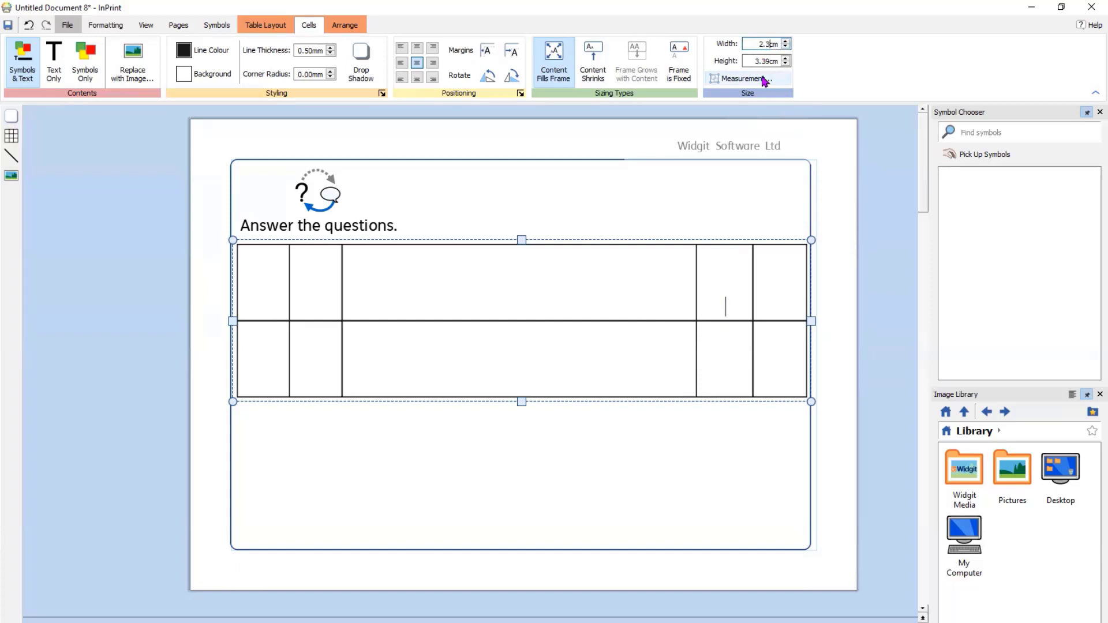
{"action": "key", "text": "Return"}
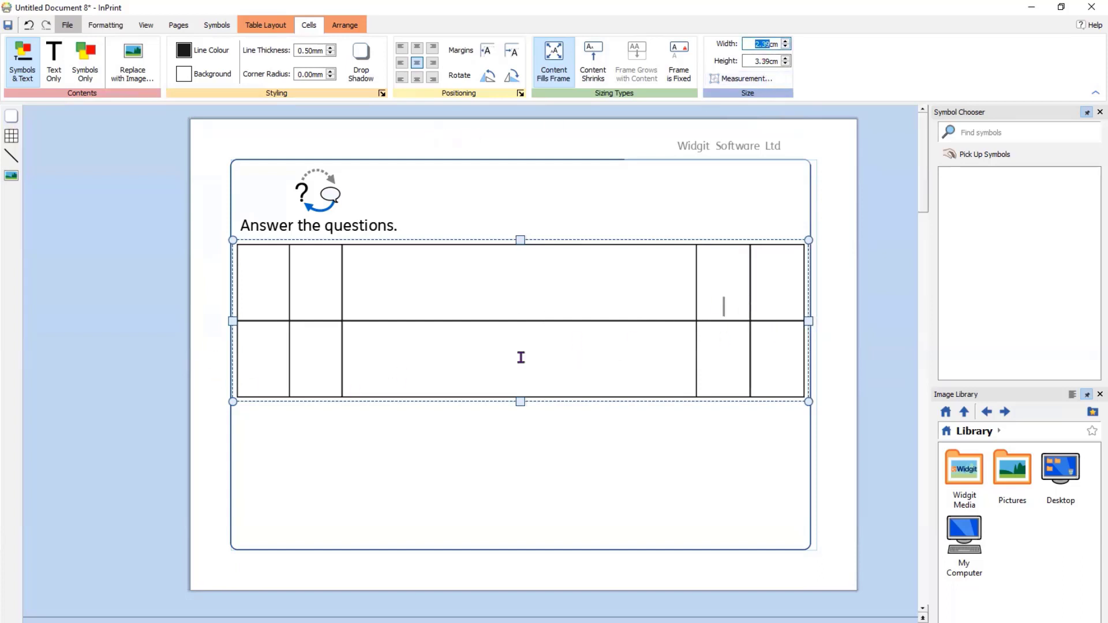
- Set all cells in the table's first two columns to Symbols Only
{"action": "left_click", "coordinate": [264, 305]}
{"action": "left_click", "coordinate": [296, 303]}
{"action": "mouse_move", "coordinate": [260, 305]}
{"action": "left_mouse_down"}
{"action": "mouse_move", "coordinate": [312, 312]}
{"action": "mouse_move", "coordinate": [268, 354]}
{"action": "mouse_move", "coordinate": [317, 354]}
{"action": "left_mouse_up"}
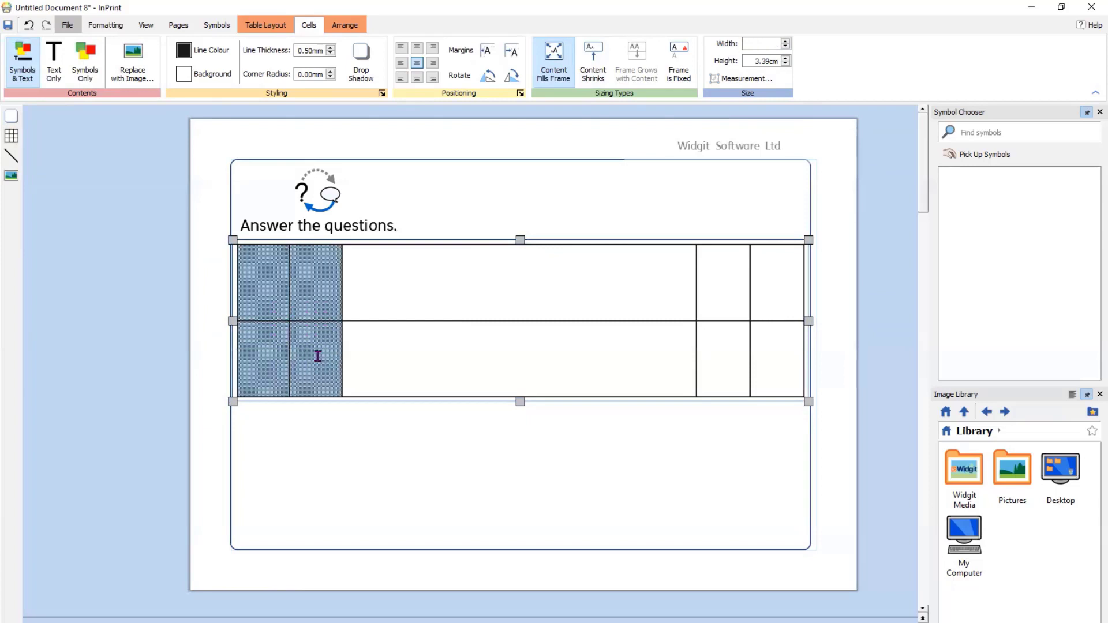
{"action": "left_click", "coordinate": [84, 68]}
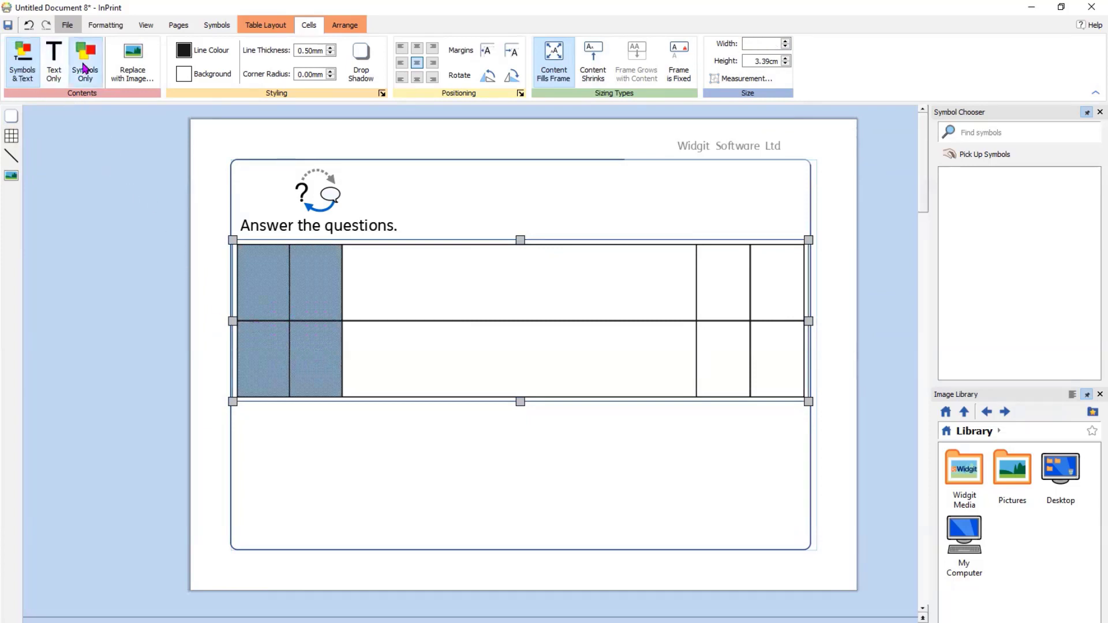
- Set both cells of the wide middle column to Text Only
{"action": "left_click", "coordinate": [491, 300]}
{"action": "left_click_drag", "start_coordinate": [490, 300], "coordinate": [517, 366]}
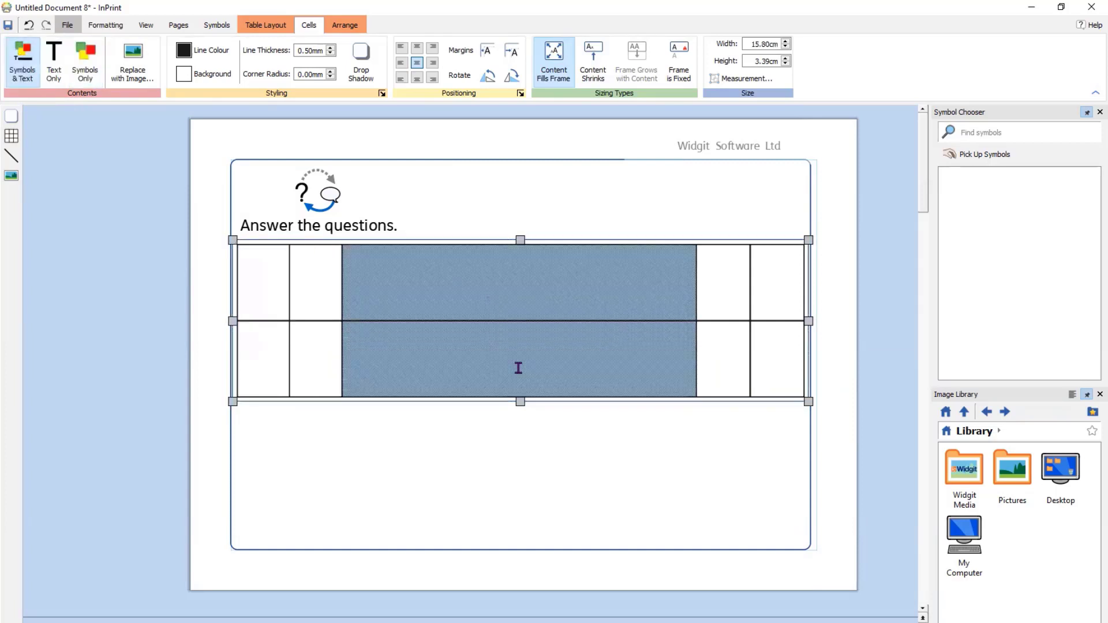
{"action": "left_click", "coordinate": [55, 68]}
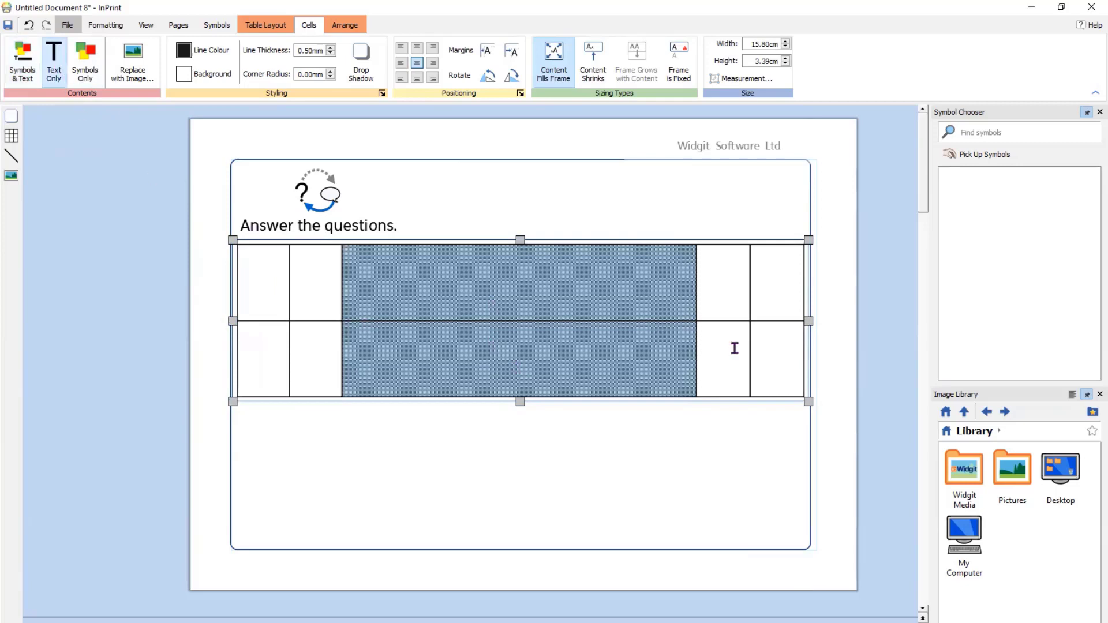
- Set all cells in the table's last two columns to Symbols Only
{"action": "left_click", "coordinate": [727, 305]}
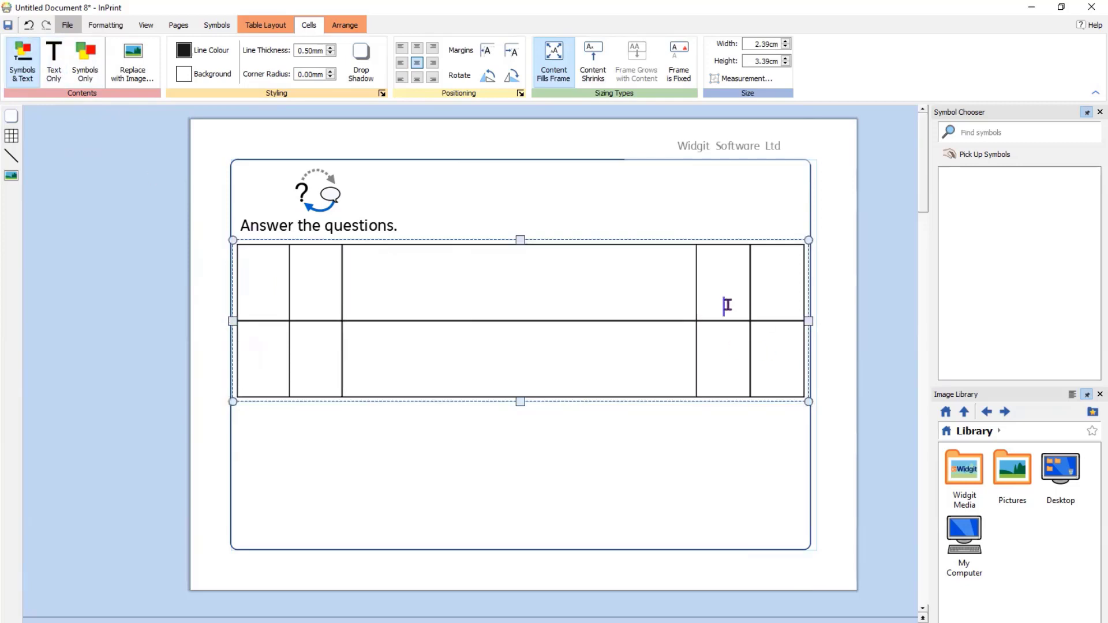
{"action": "mouse_move", "coordinate": [727, 304]}
{"action": "left_mouse_down"}
{"action": "mouse_move", "coordinate": [759, 306]}
{"action": "mouse_move", "coordinate": [764, 340]}
{"action": "mouse_move", "coordinate": [742, 354]}
{"action": "left_mouse_up"}
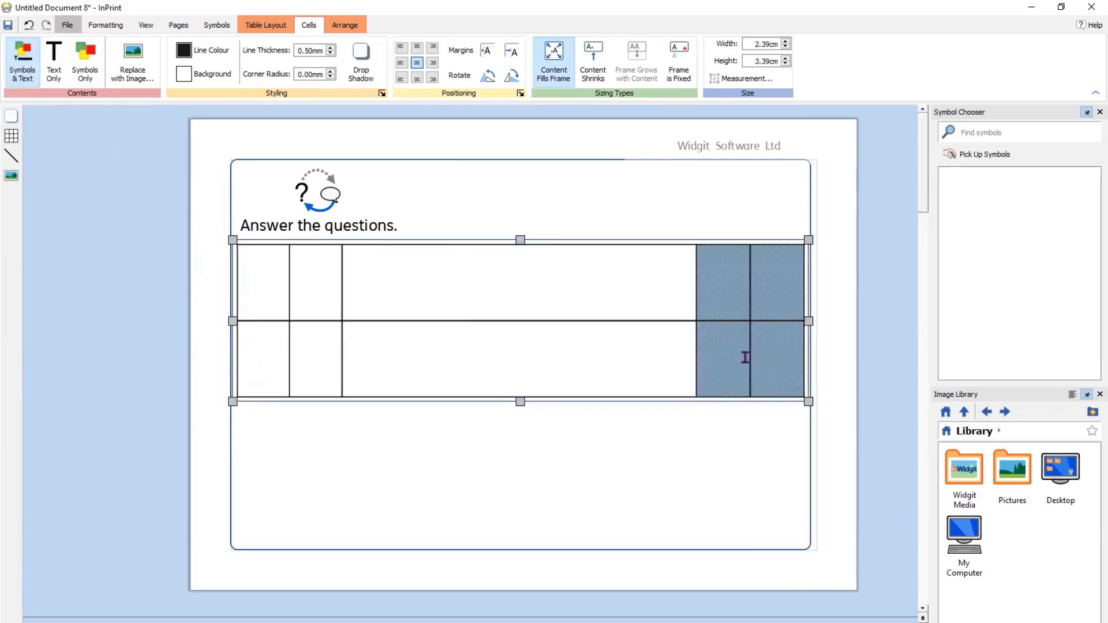
{"action": "left_click", "coordinate": [90, 63]}
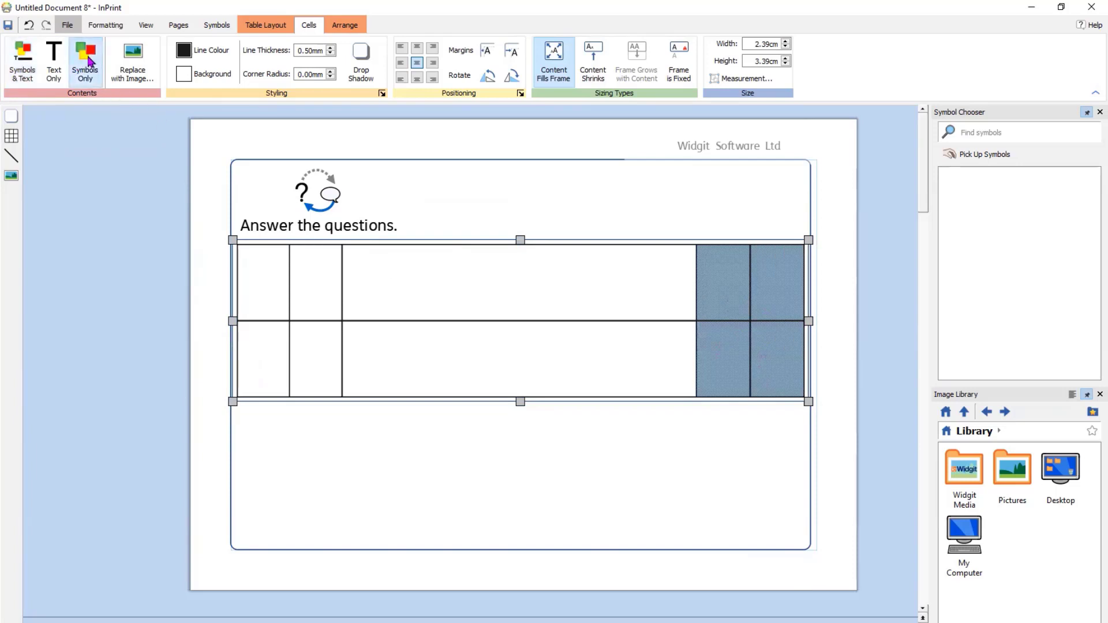
- Enter the question "Do you eat chips" in the wide middle cell of the table's first row
{"action": "left_click", "coordinate": [402, 314]}
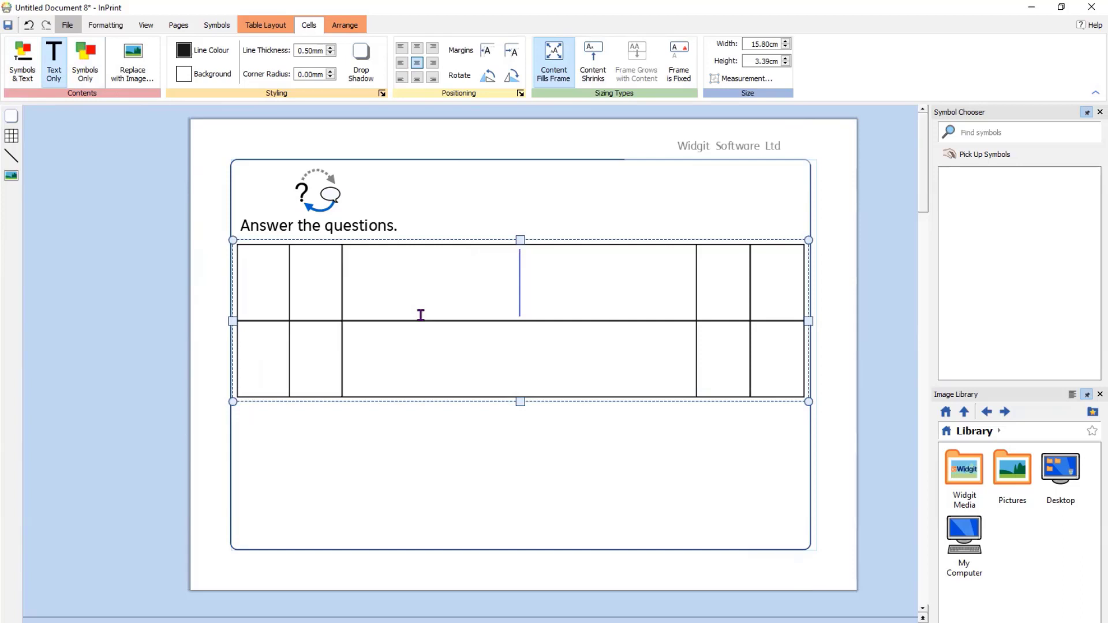
{"action": "type", "text": "Do you "}
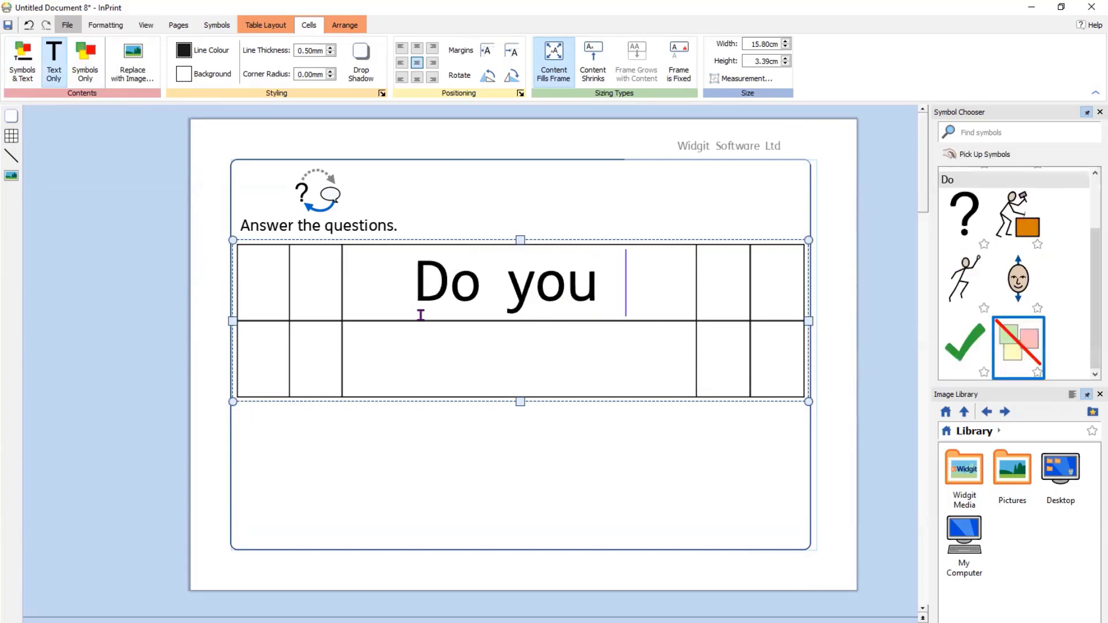
{"action": "type", "text": "eat chi"}
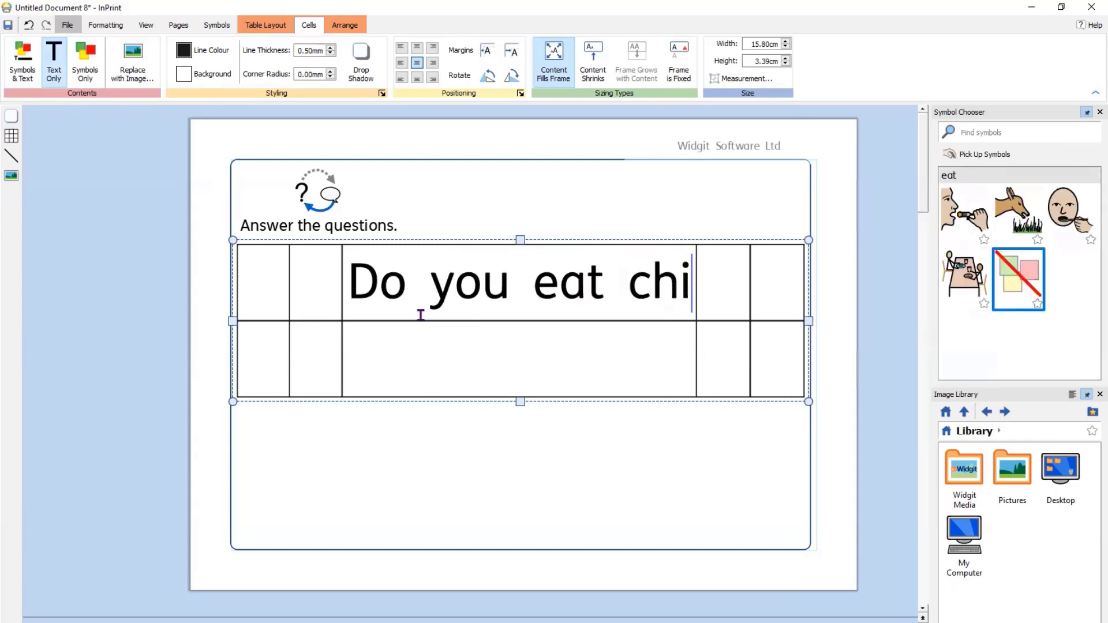
{"action": "type", "text": "ps"}
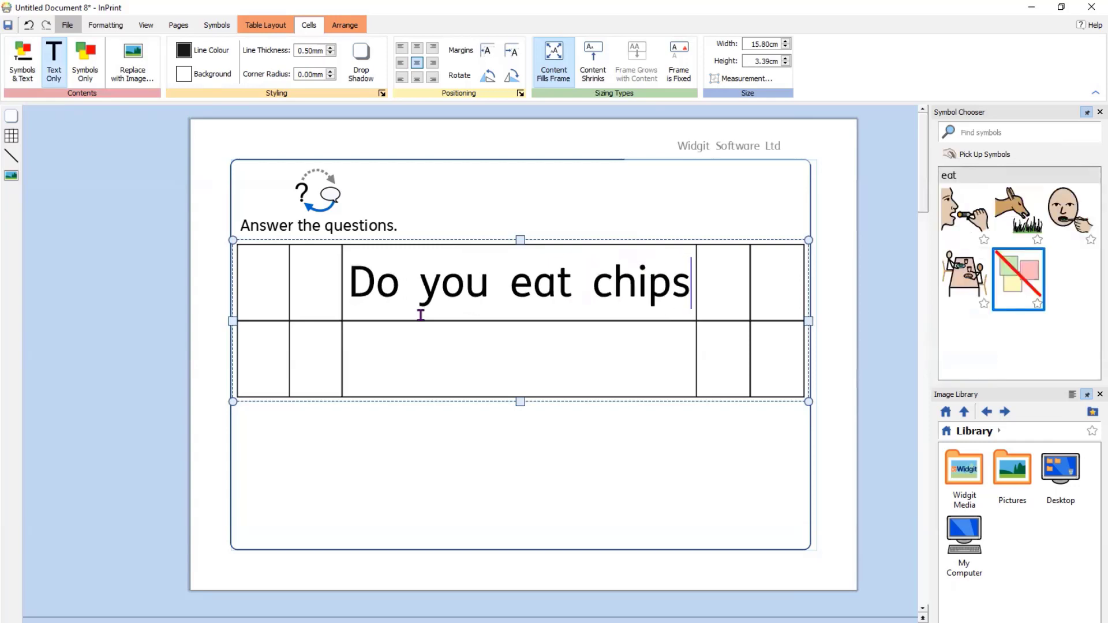
- Add the symbols for "eat" and "chips" to the first two cells of the first row
{"action": "left_click", "coordinate": [256, 300]}
{"action": "type", "text": "eat"}
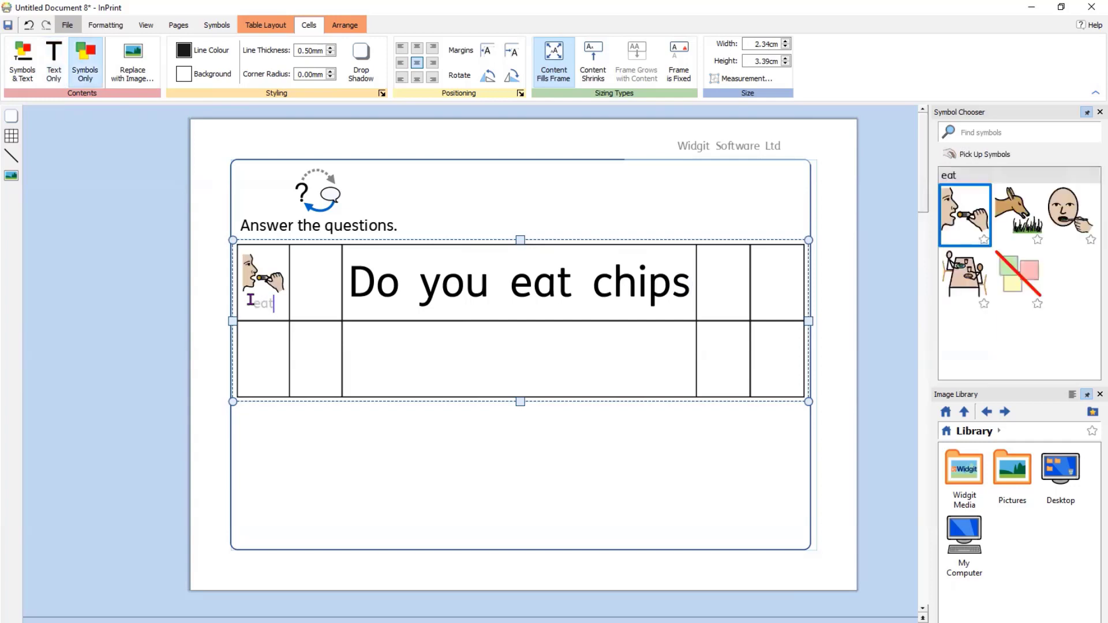
{"action": "left_click", "coordinate": [299, 305]}
{"action": "type", "text": "chips"}
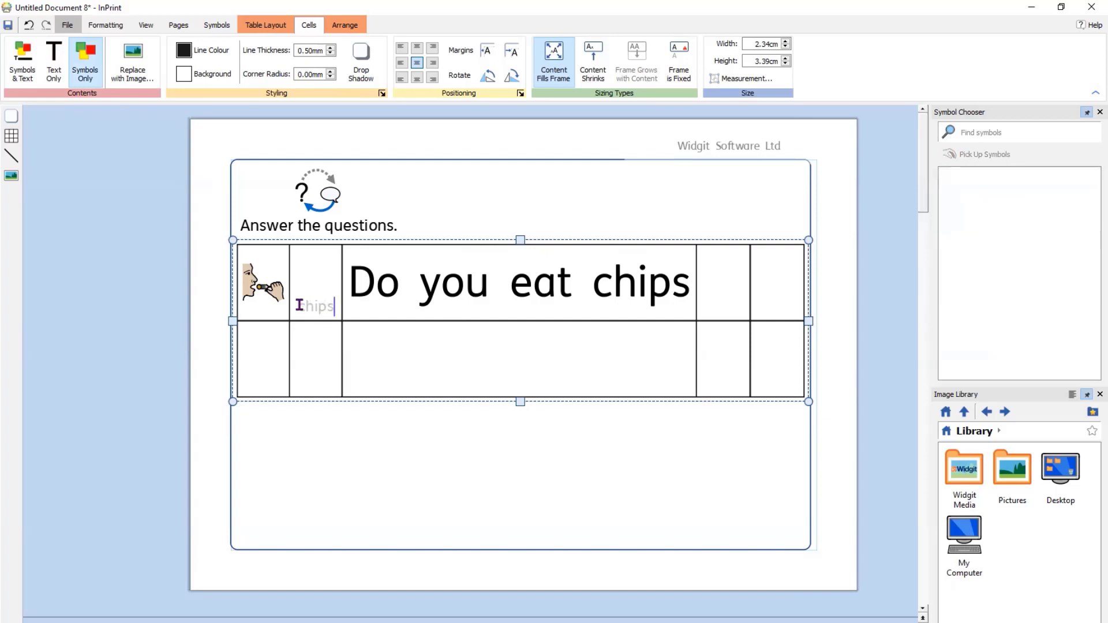
- Fill the first row's last two cells with "yes" as the green tick symbol and "no" as the red cross symbol
{"action": "left_click", "coordinate": [728, 312]}
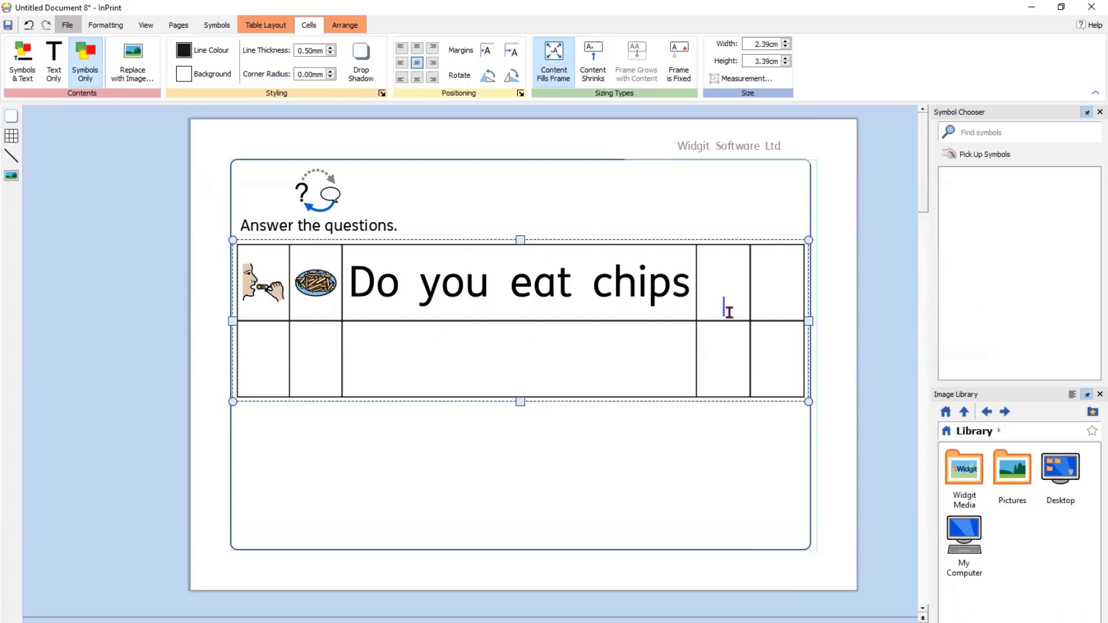
{"action": "type", "text": "yes"}
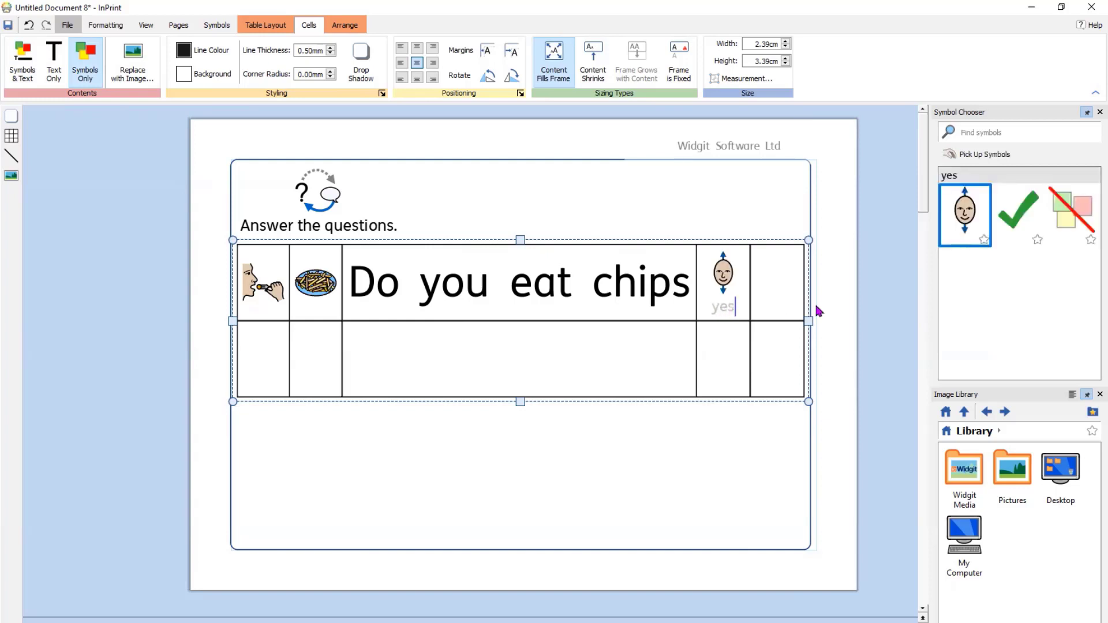
{"action": "left_click", "coordinate": [1018, 218]}
{"action": "left_click", "coordinate": [777, 304]}
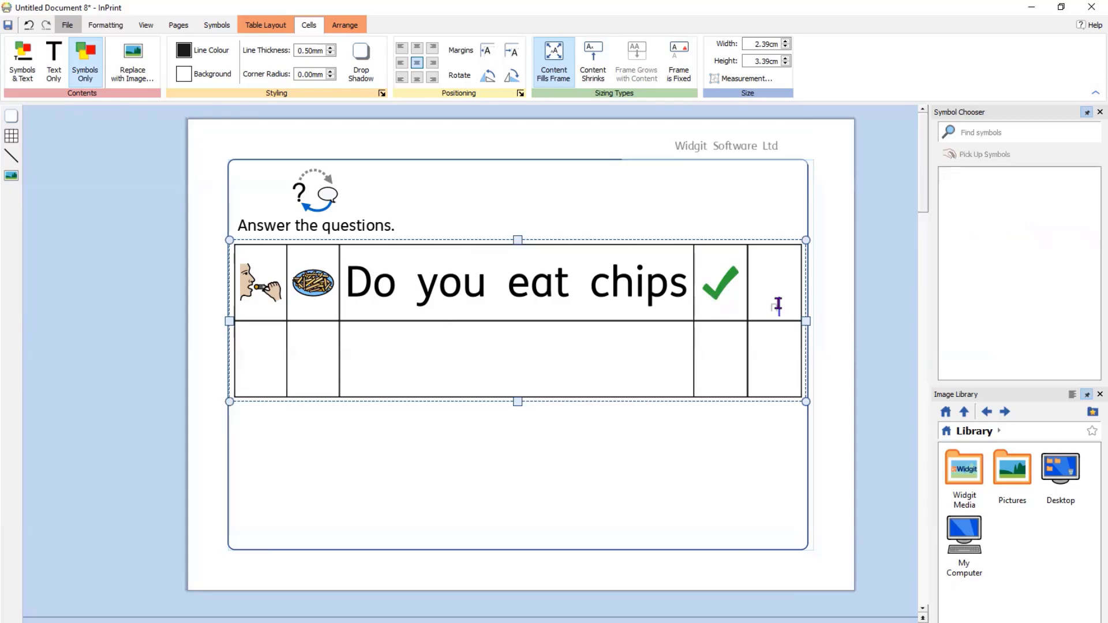
{"action": "type", "text": "no"}
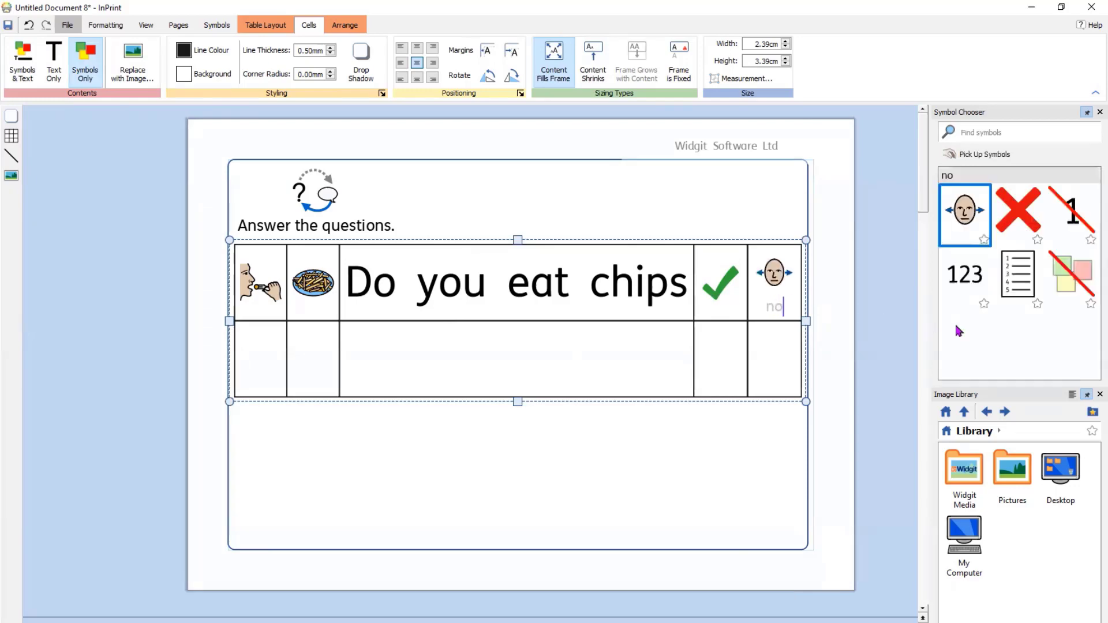
{"action": "left_click", "coordinate": [1023, 217]}
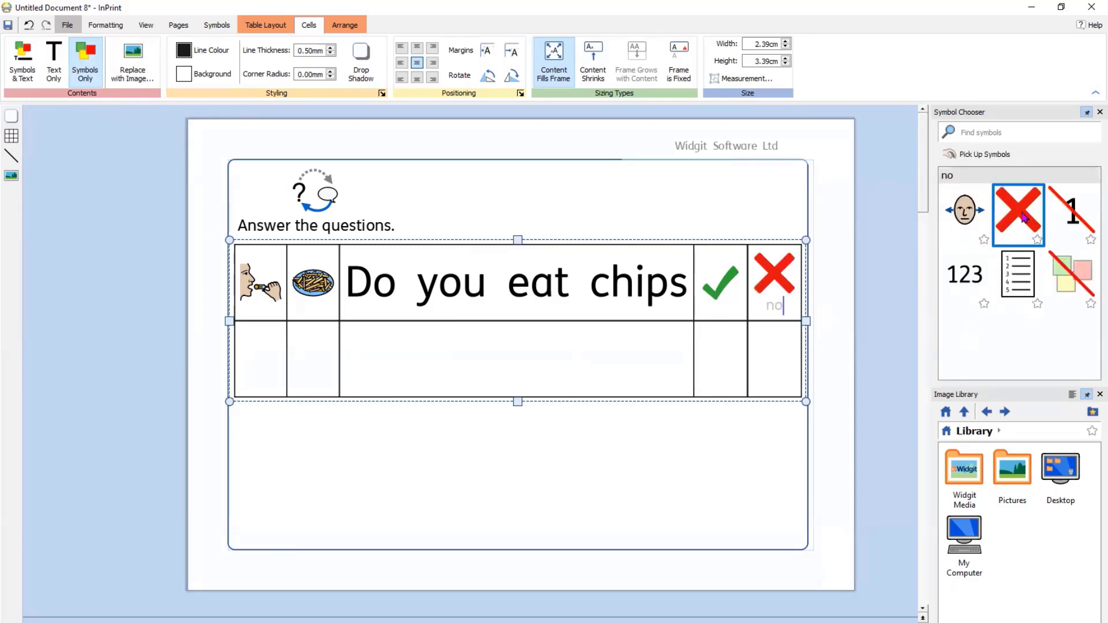
- Enter the question "Are you allergic to pets" in the wide middle cell of the second row
{"action": "left_click", "coordinate": [401, 377]}
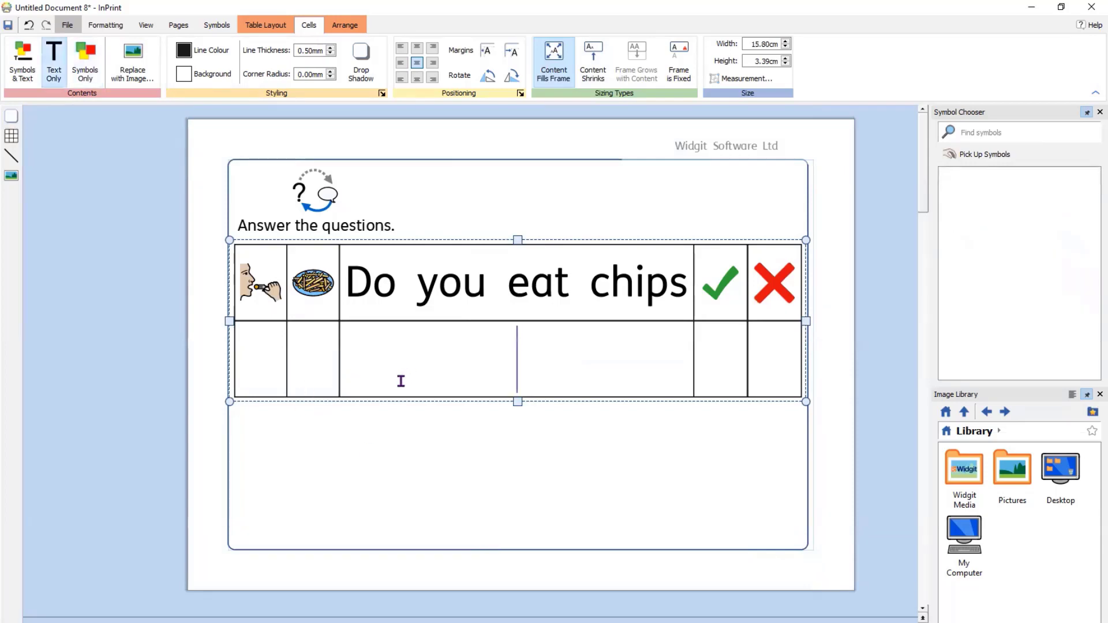
{"action": "type", "text": "Are y"}
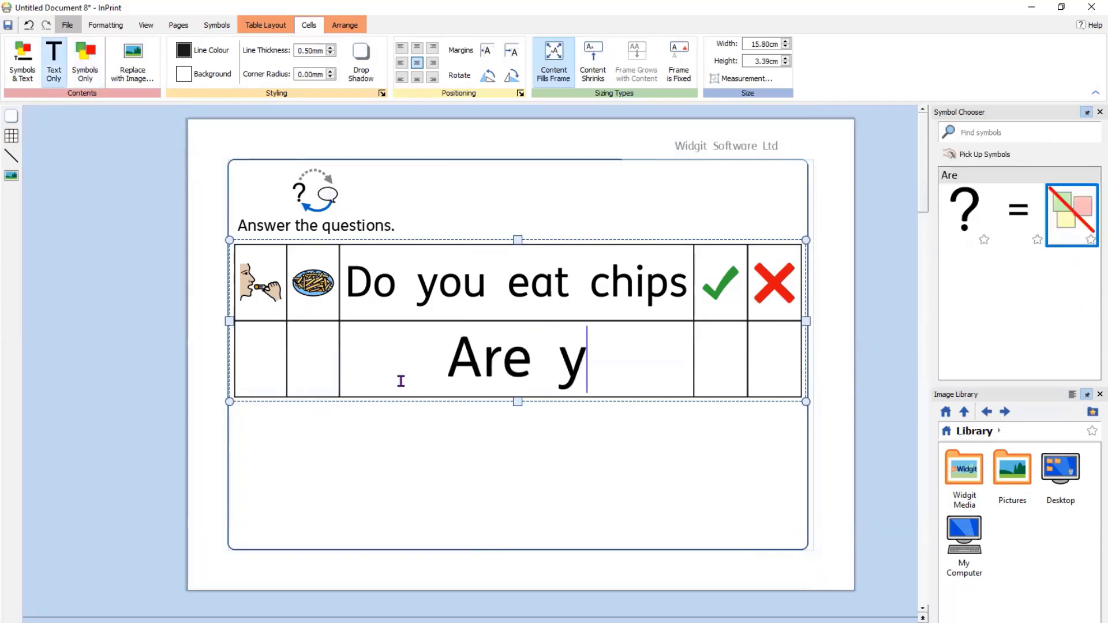
{"action": "type", "text": "ou allerg"}
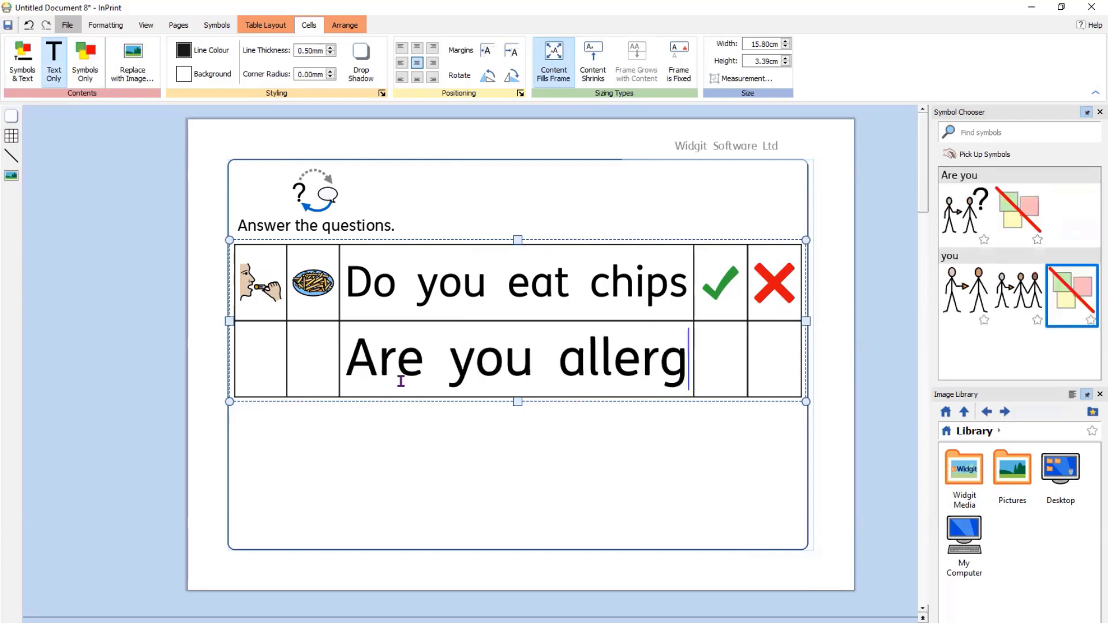
{"action": "type", "text": "ic to pets"}
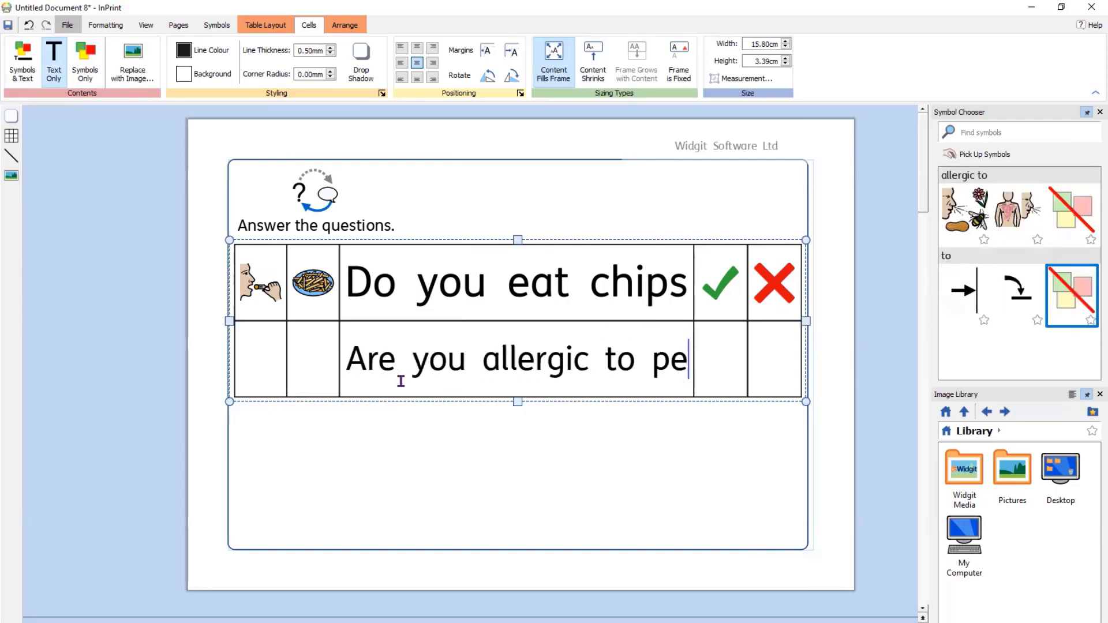
- Add the symbols for "allergic" and "pets" to the first two cells of the second row
{"action": "left_click", "coordinate": [266, 358]}
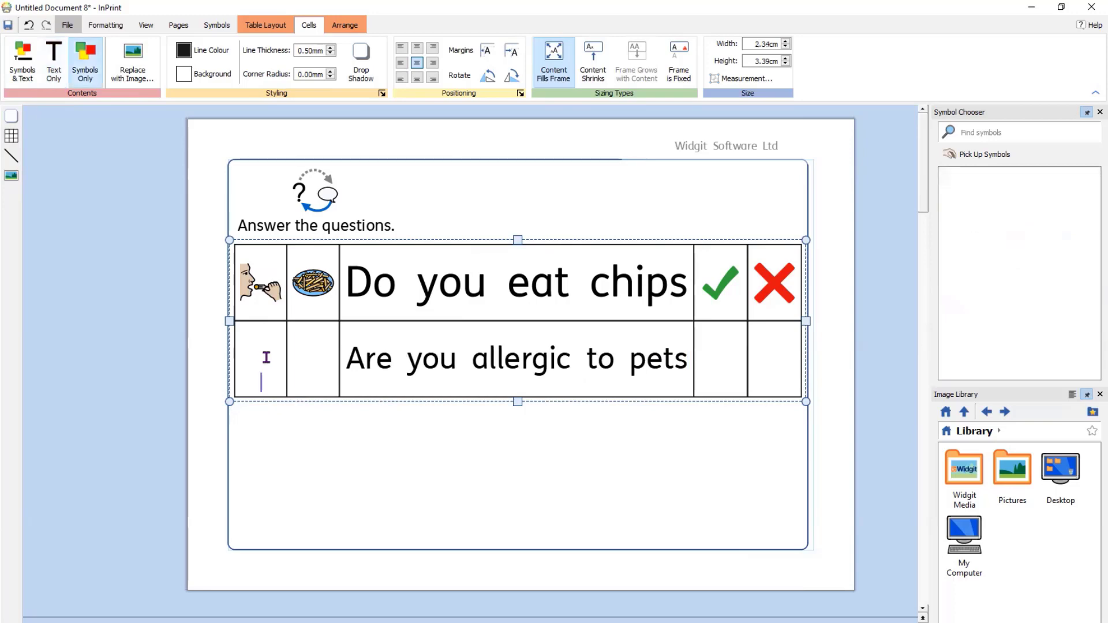
{"action": "type", "text": "allergic"}
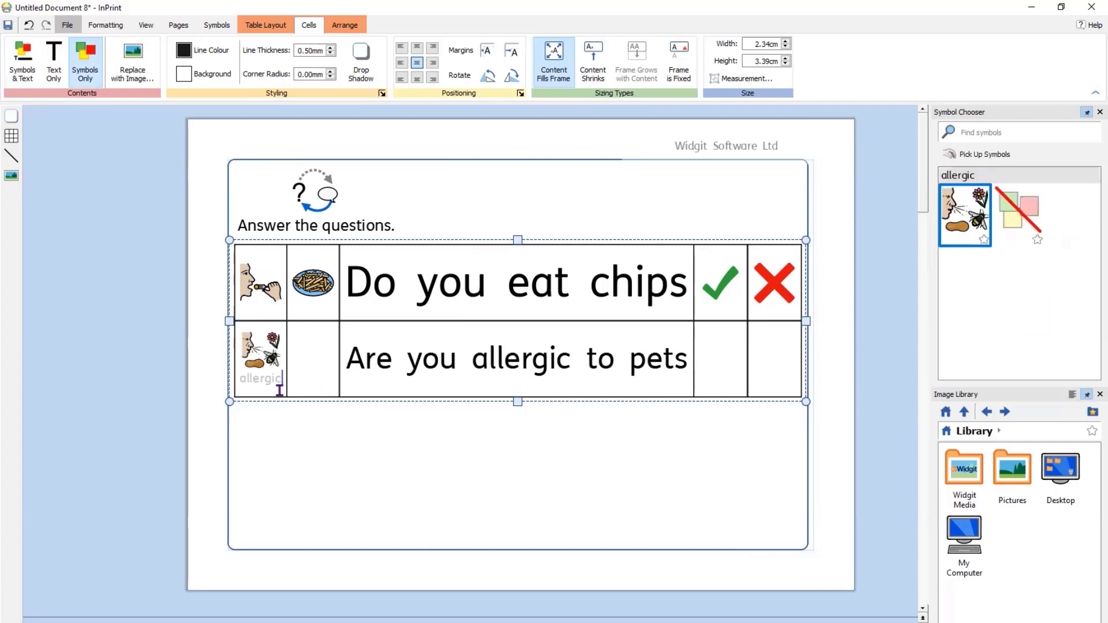
{"action": "left_click", "coordinate": [311, 382]}
{"action": "type", "text": "pets"}
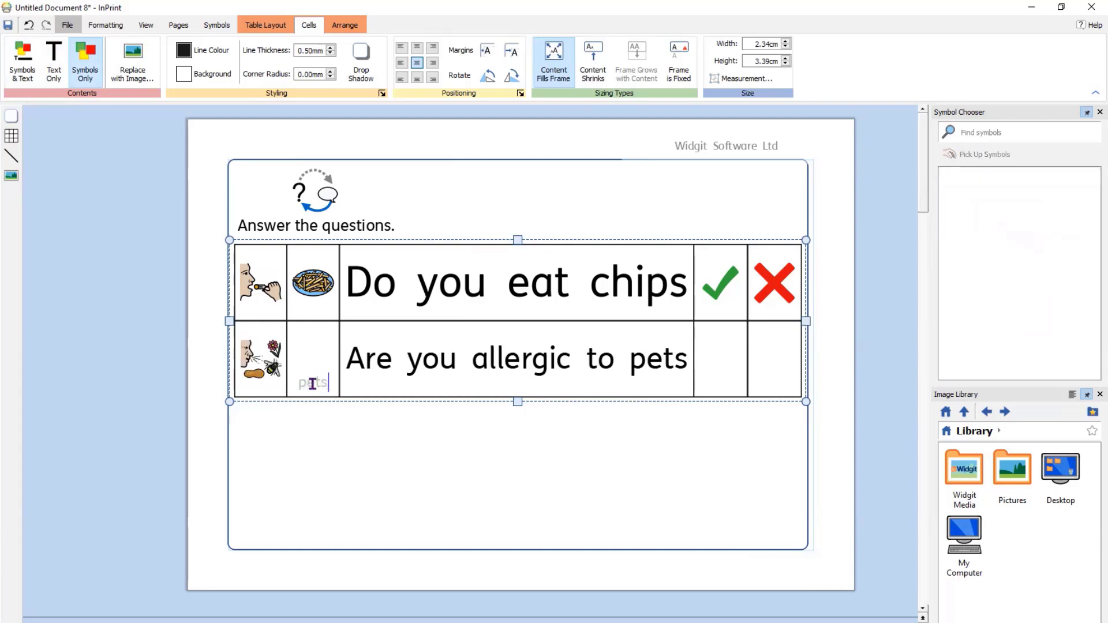
- Add the "yes" and "no" symbols to the last two cells of the second row
{"action": "left_click", "coordinate": [716, 380]}
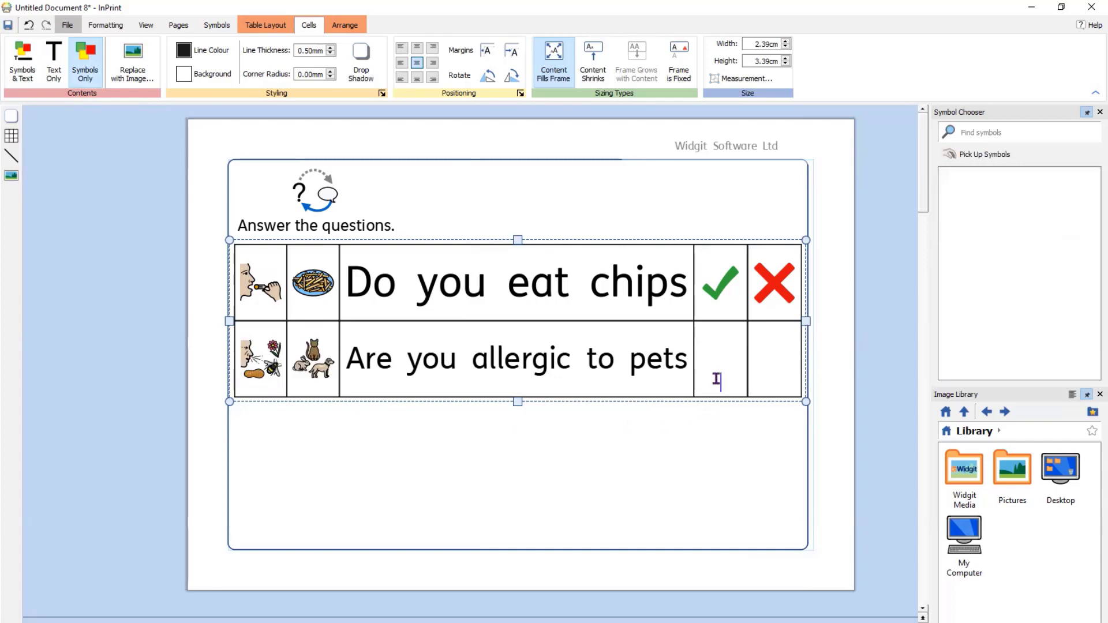
{"action": "type", "text": "yes"}
{"action": "key", "text": "Tab"}
{"action": "type", "text": "no"}
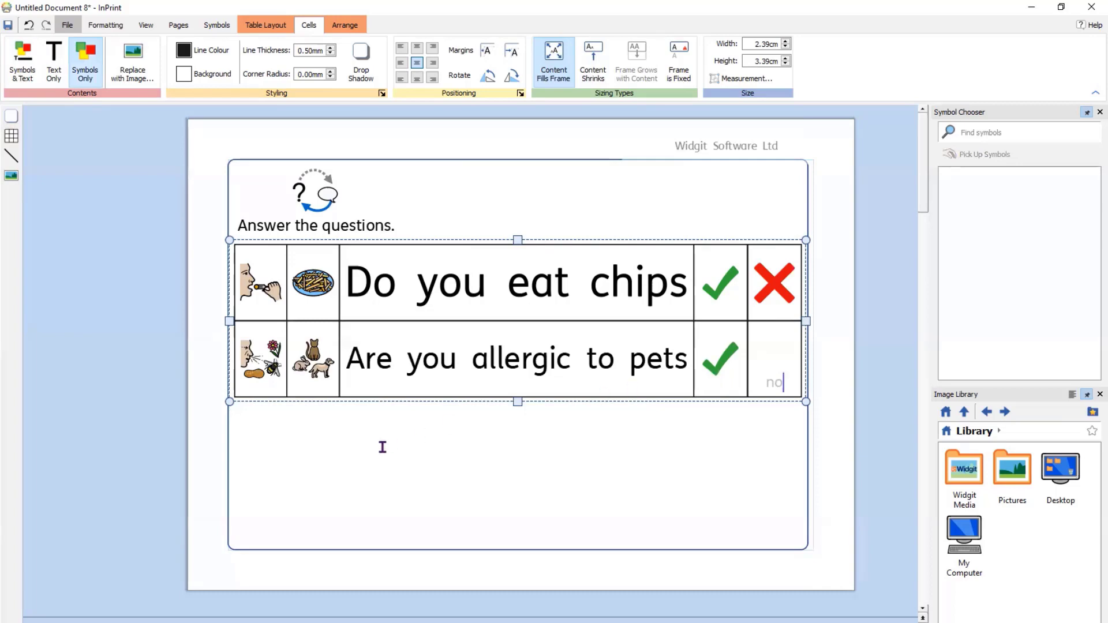
- Search the symbols for "allergy" and replace the second row's "allergic" symbol with the one showing a skin rash and sneezing face
{"action": "left_click", "coordinate": [242, 357]}
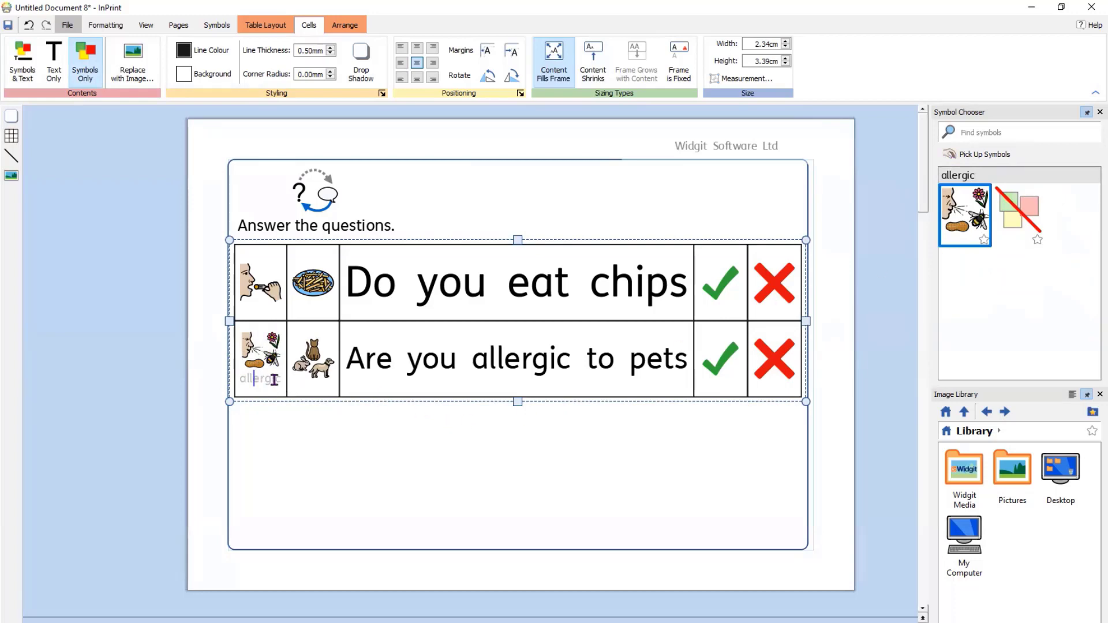
{"action": "left_click", "coordinate": [984, 132]}
{"action": "type", "text": "allergy"}
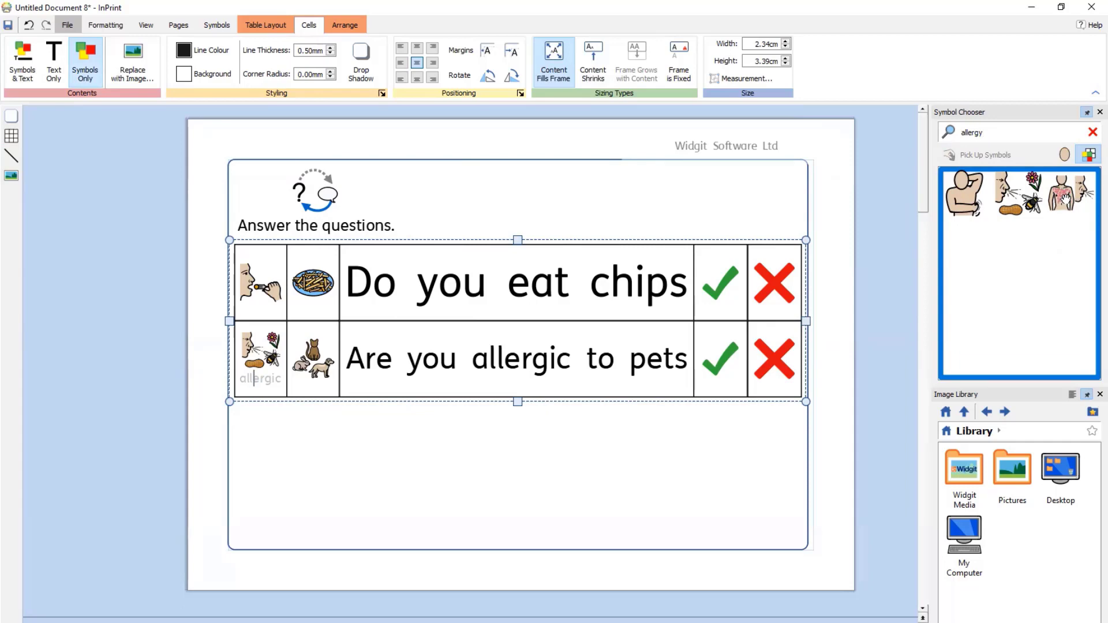
{"action": "left_click_drag", "start_coordinate": [1065, 199], "coordinate": [283, 359]}
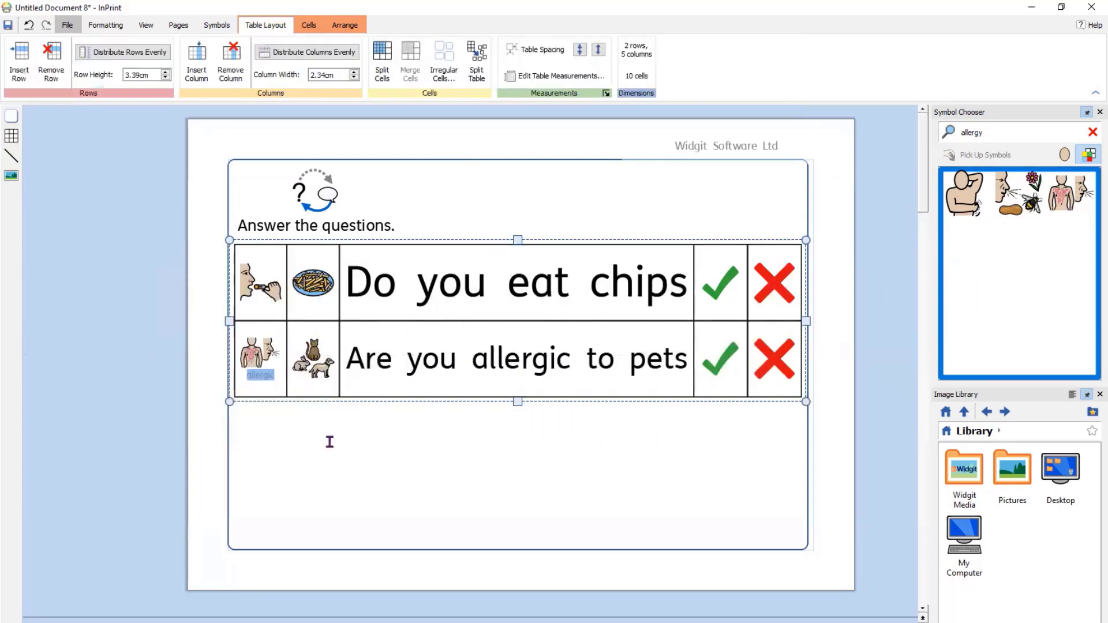
{"action": "left_click", "coordinate": [468, 478]}
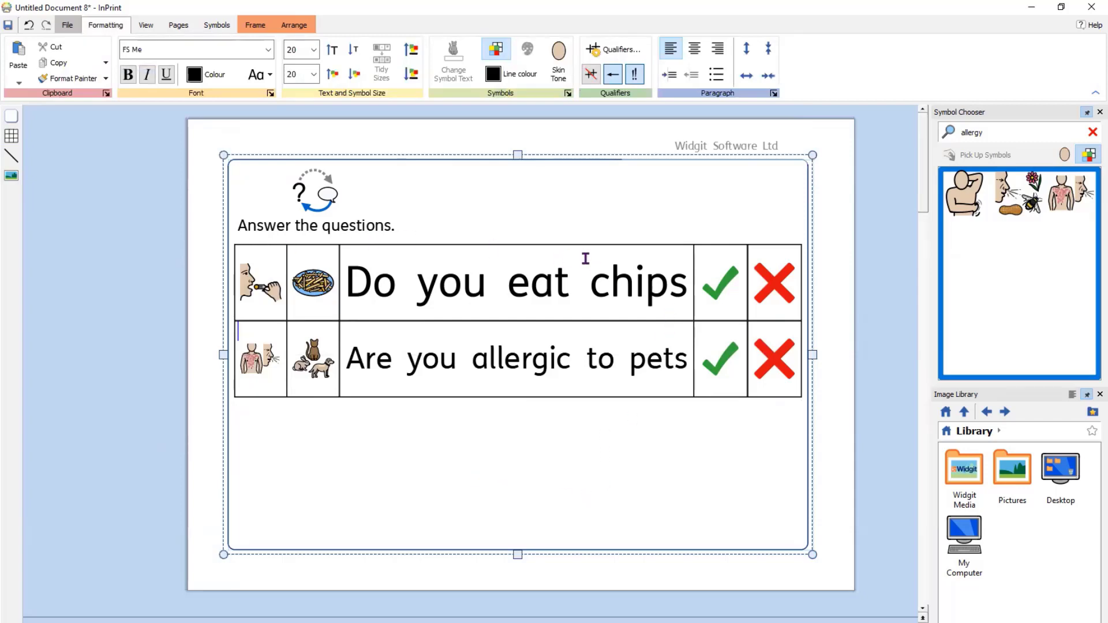
- Select the whole question table and set its line colour to none
{"action": "left_click", "coordinate": [427, 254]}
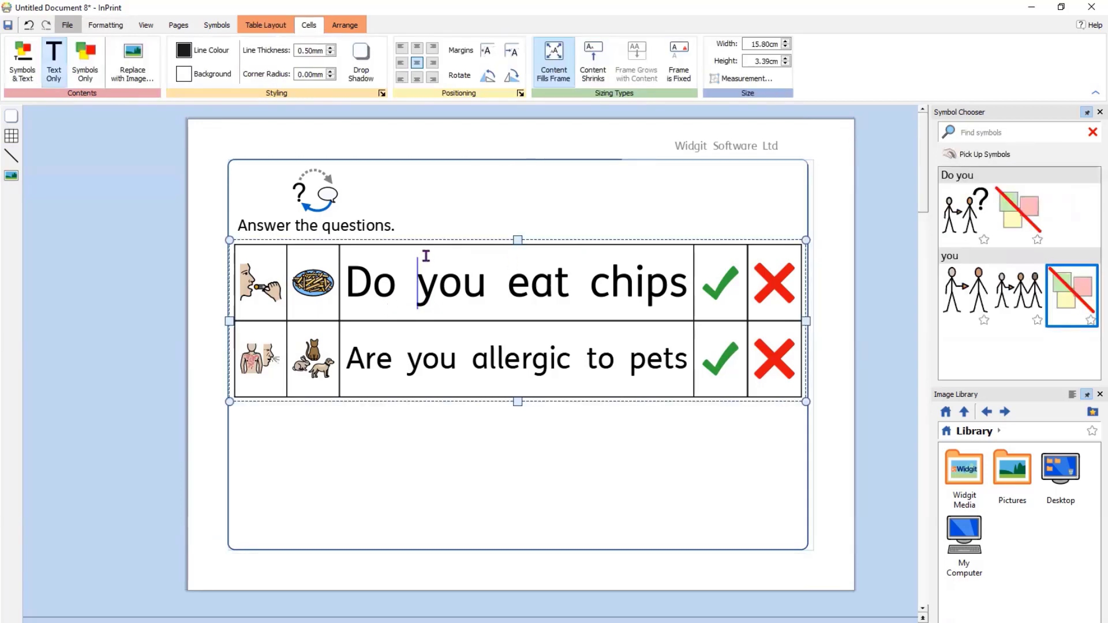
{"action": "right_click", "coordinate": [427, 256]}
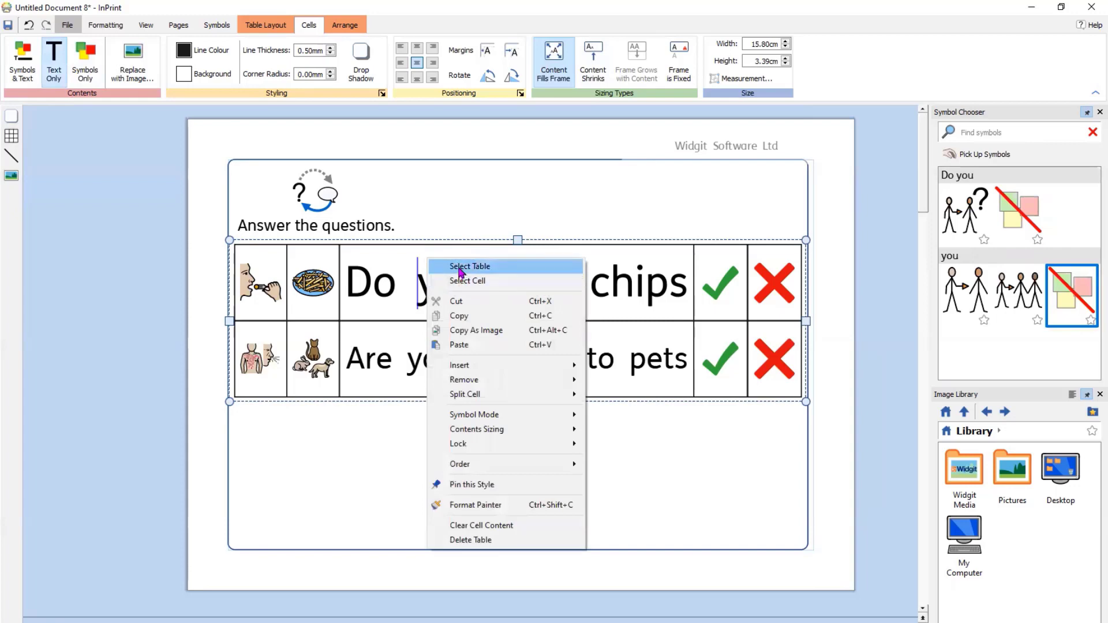
{"action": "left_click", "coordinate": [460, 265]}
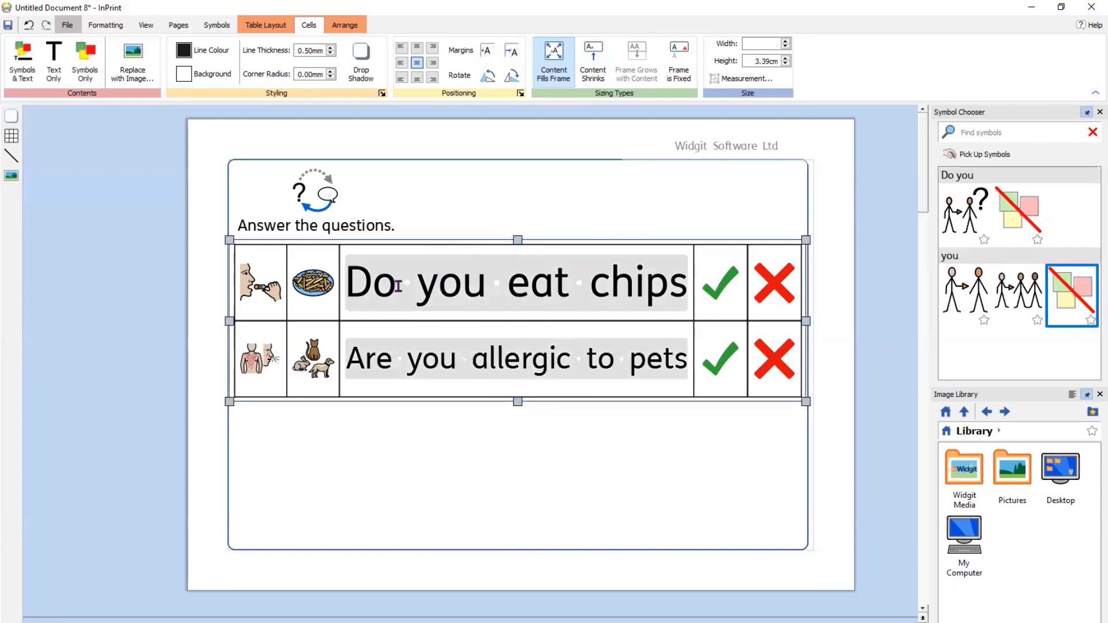
{"action": "left_click", "coordinate": [202, 50]}
{"action": "left_click", "coordinate": [315, 69]}
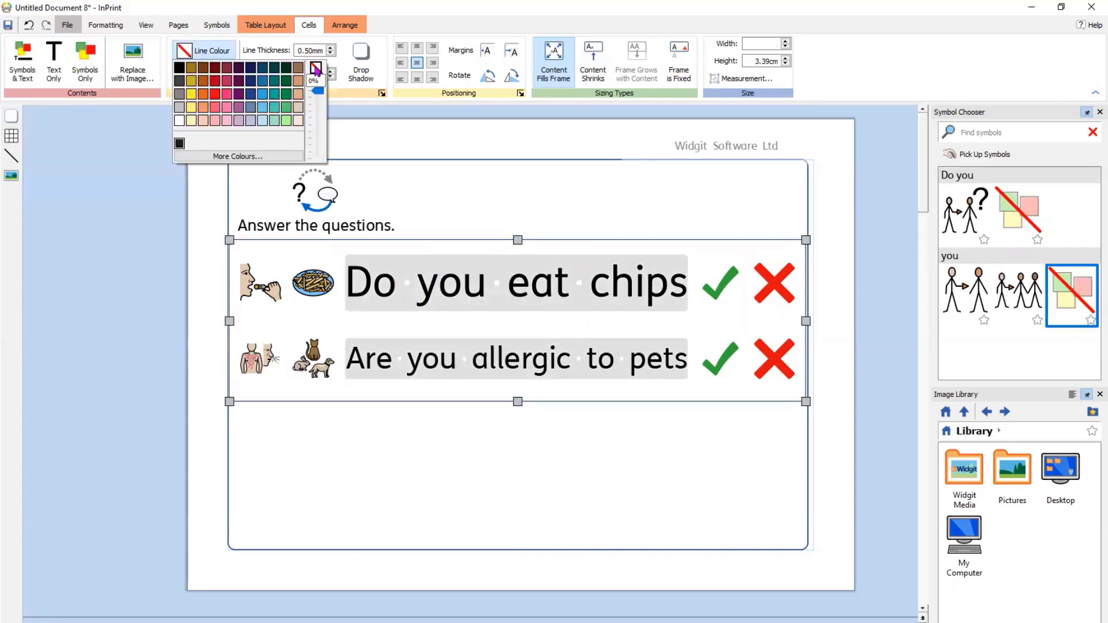
{"action": "left_click", "coordinate": [415, 455]}
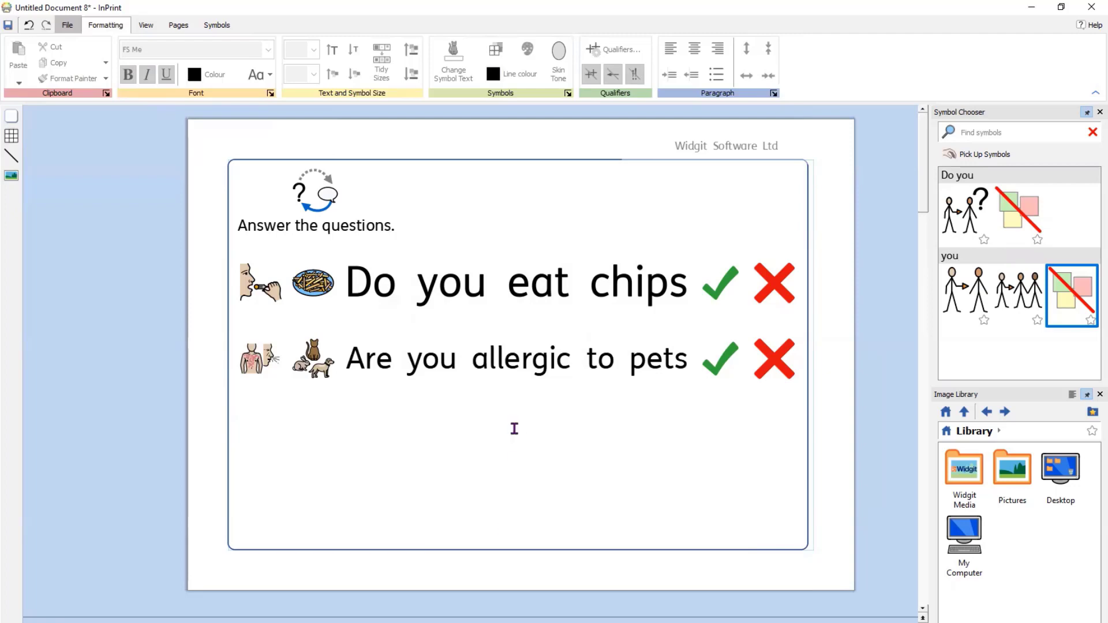
- Insert a 1 x 1 Symbols & Text table in the middle of the next page's frame and enlarge its cell to 6.88 by 5.98 cm
{"action": "scroll", "coordinate": [513, 422], "scroll_direction": "down", "scroll_amount": 10}
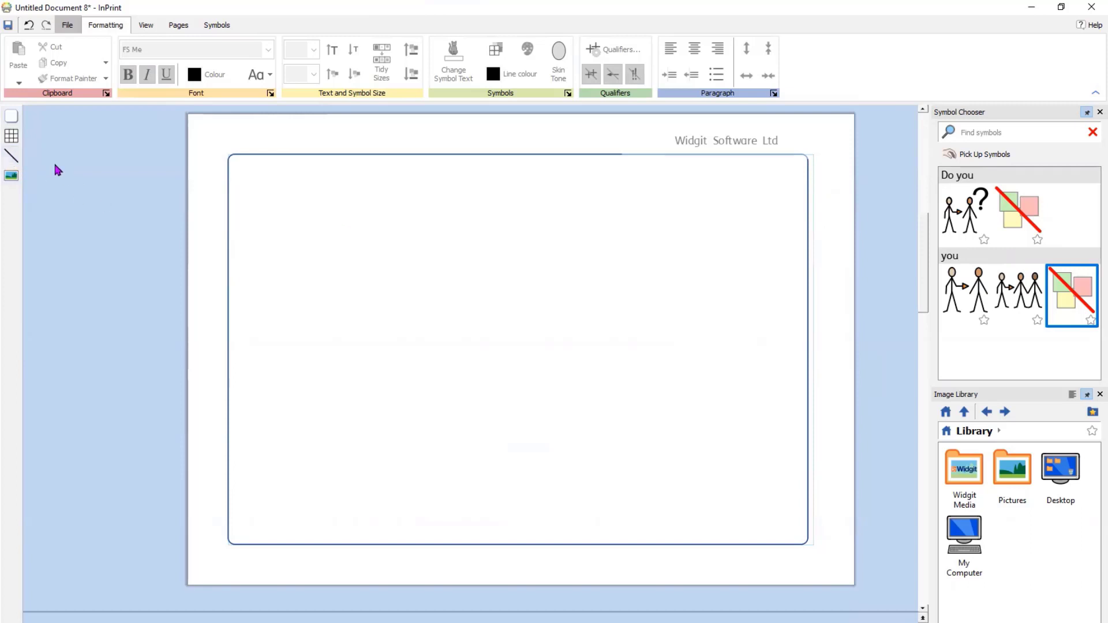
{"action": "left_click", "coordinate": [11, 138]}
{"action": "left_click", "coordinate": [34, 190]}
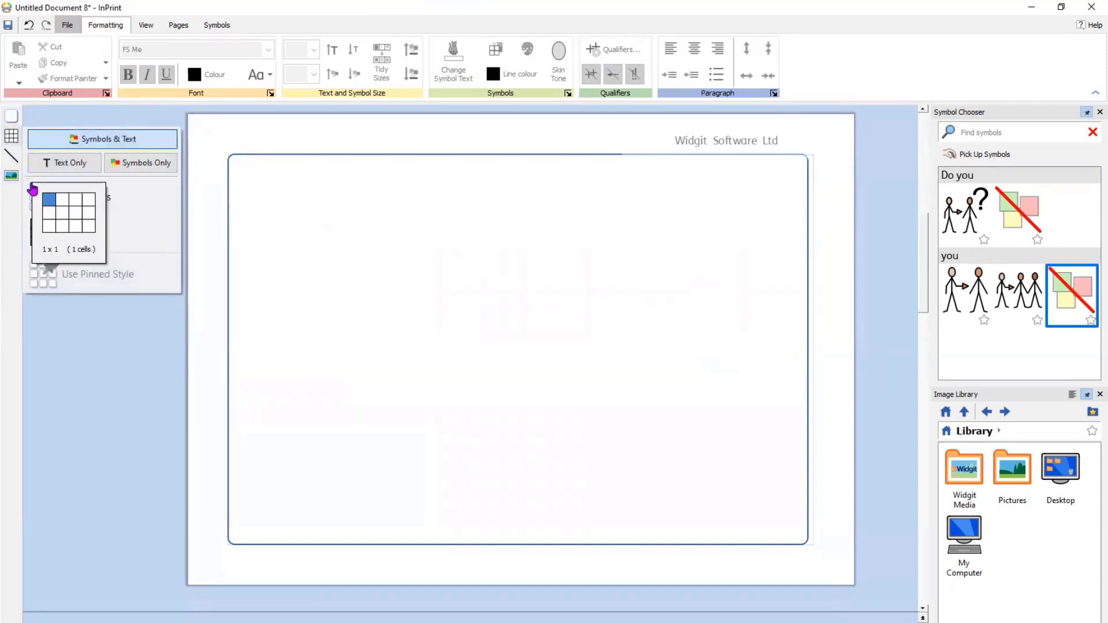
{"action": "left_click", "coordinate": [47, 199]}
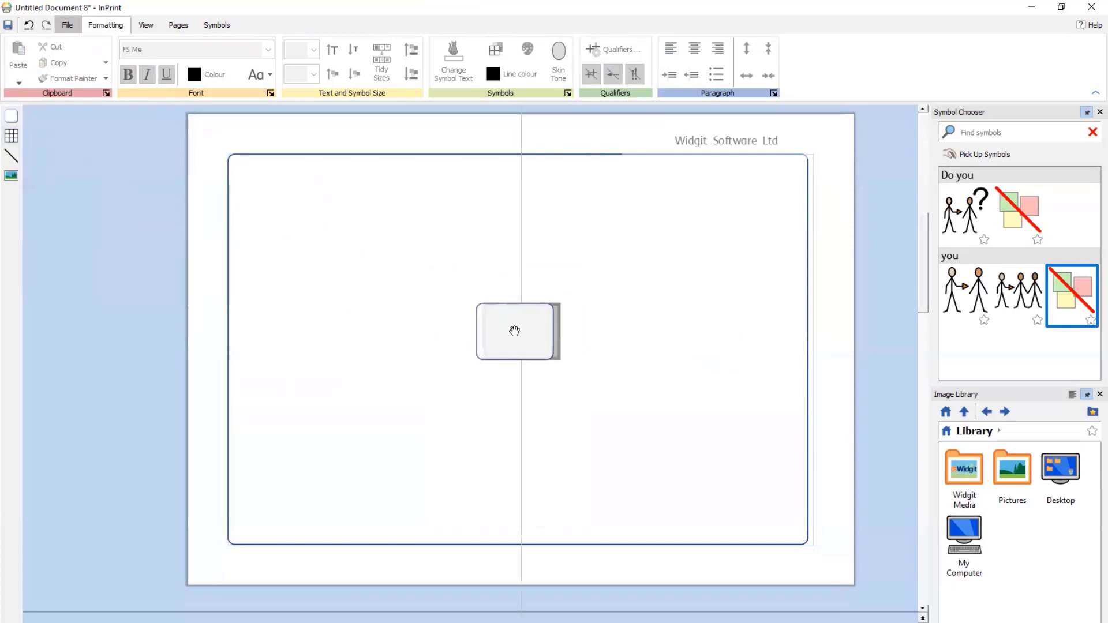
{"action": "left_click", "coordinate": [516, 332]}
{"action": "left_click_drag", "start_coordinate": [476, 368], "coordinate": [473, 390]}
{"action": "left_click_drag", "start_coordinate": [564, 301], "coordinate": [542, 279]}
{"action": "left_click", "coordinate": [512, 309]}
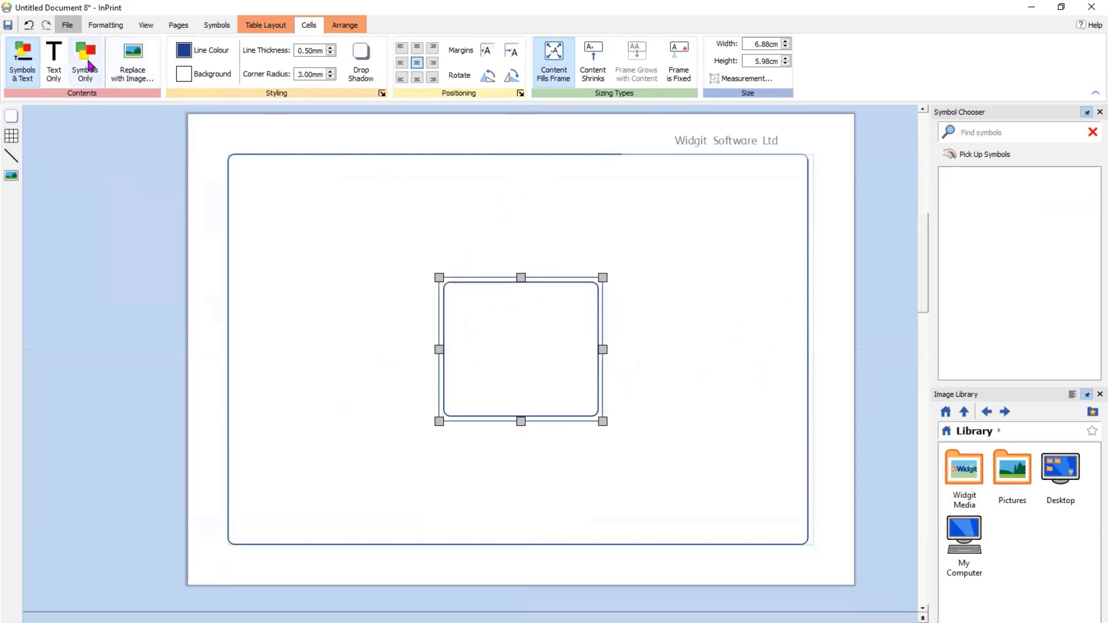
- Set the centre cell to Symbols Only, search the symbols for "blue tit" and place the bird symbol in the cell
{"action": "left_click", "coordinate": [464, 352]}
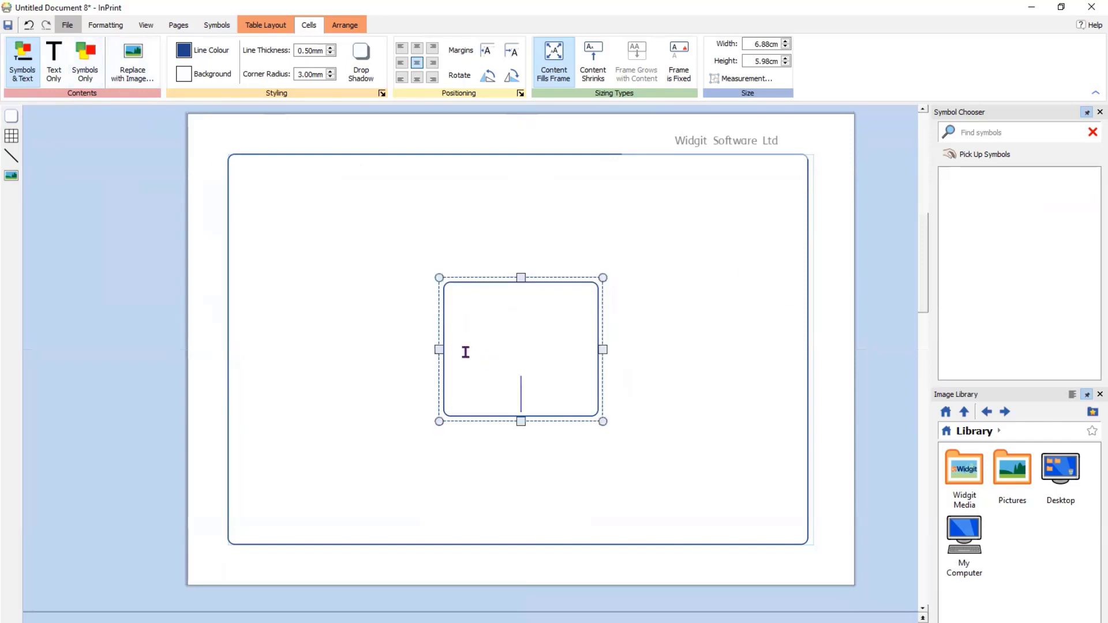
{"action": "left_click", "coordinate": [87, 60]}
{"action": "left_click", "coordinate": [978, 134]}
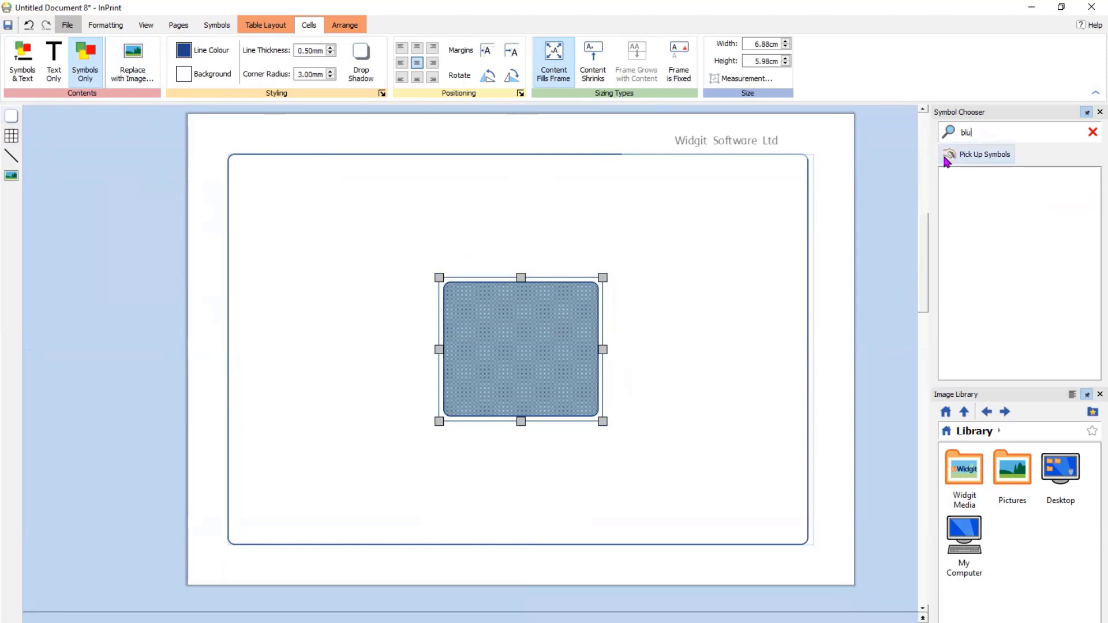
{"action": "key", "text": "Return"}
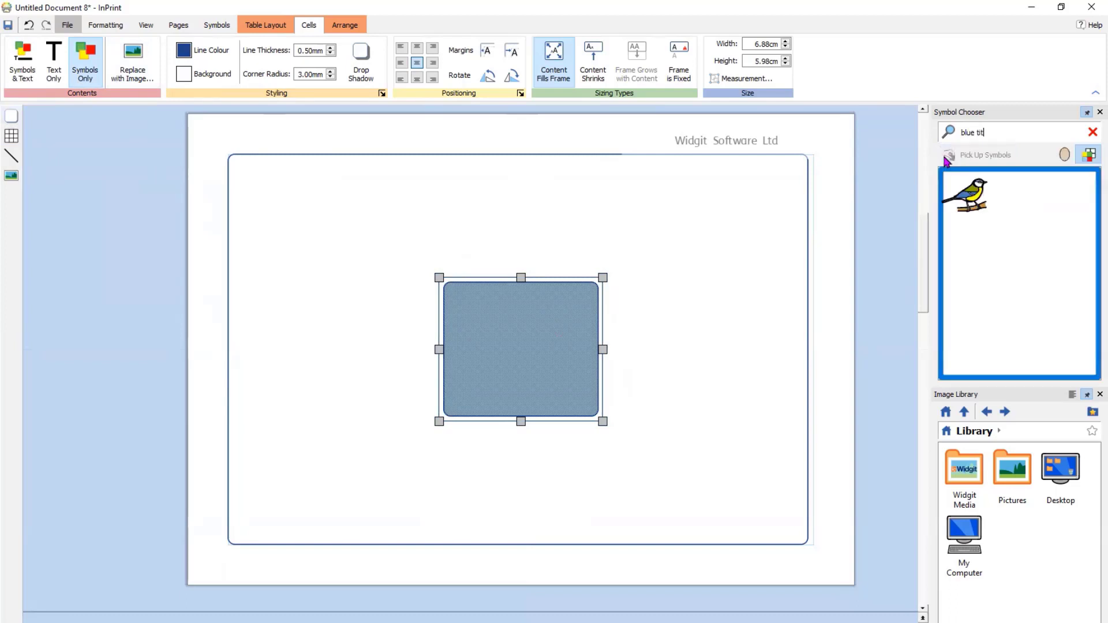
{"action": "mouse_move", "coordinate": [980, 200]}
{"action": "left_mouse_down"}
{"action": "mouse_move", "coordinate": [861, 280]}
{"action": "mouse_move", "coordinate": [519, 347]}
{"action": "left_mouse_up"}
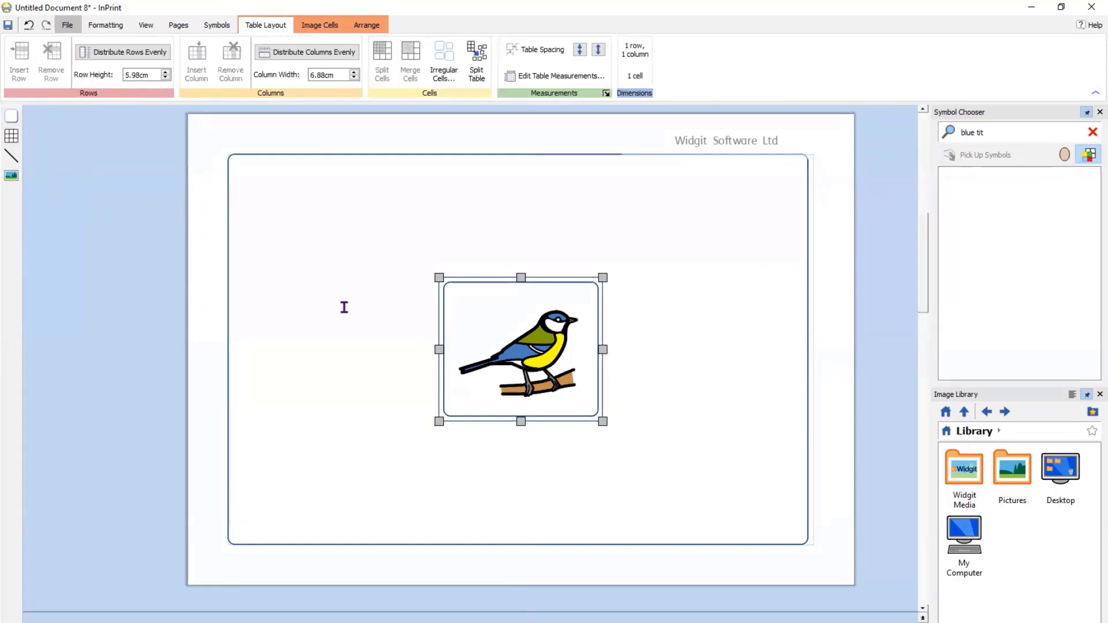
- Insert a 1 x 1 Symbols & Text flash card in the frame's upper-left corner and widen it to 8.62 cm
{"action": "left_click", "coordinate": [12, 137]}
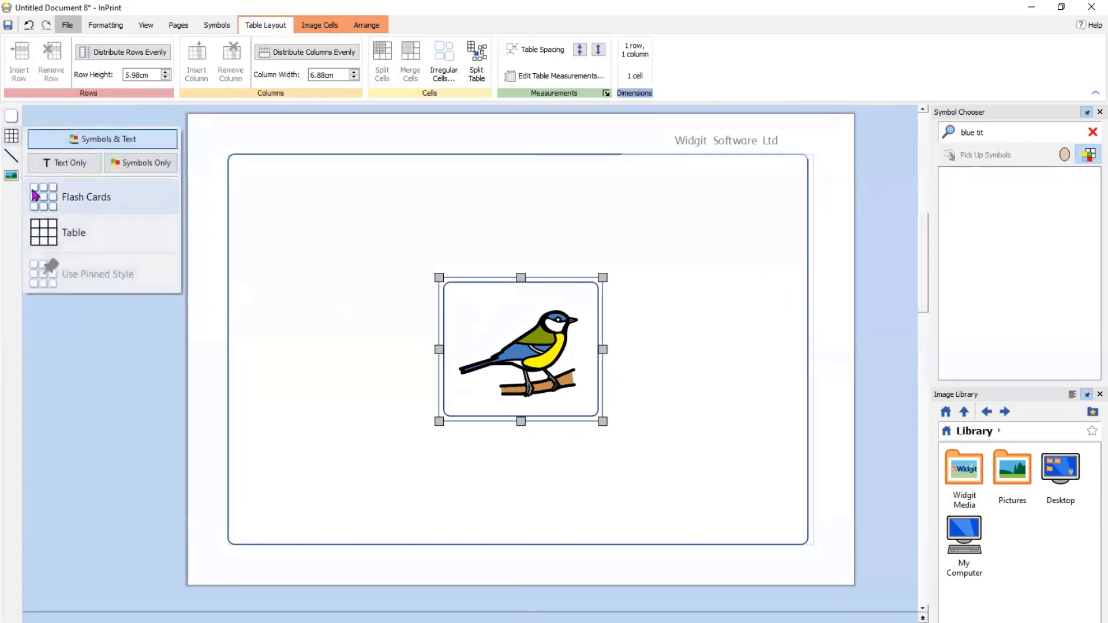
{"action": "left_click", "coordinate": [38, 193]}
{"action": "left_click", "coordinate": [51, 208]}
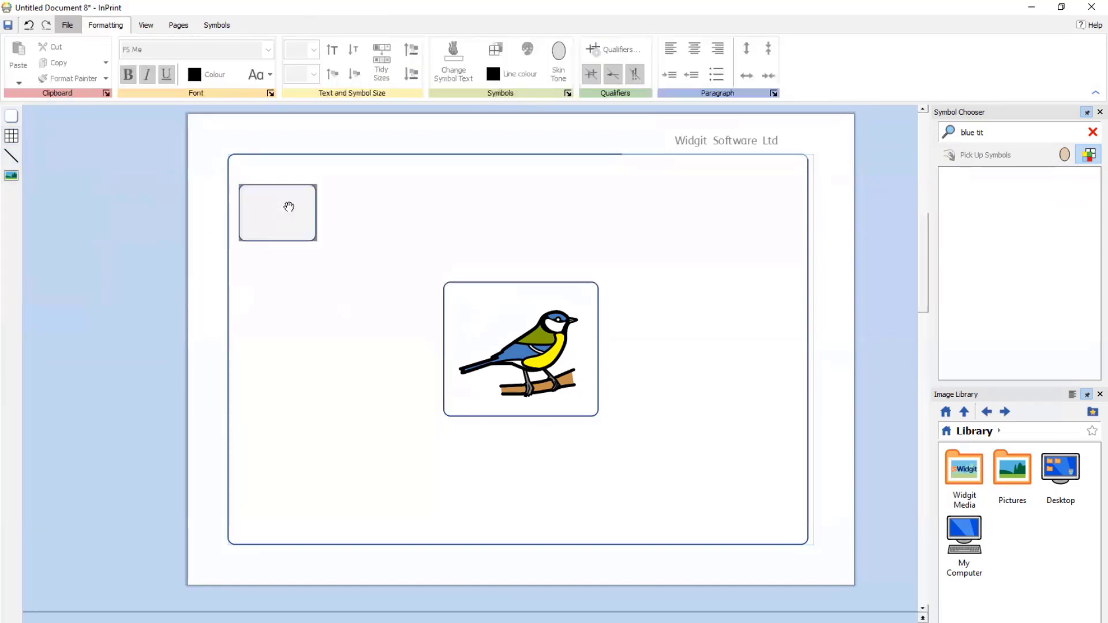
{"action": "left_click", "coordinate": [284, 198]}
{"action": "left_click_drag", "start_coordinate": [328, 199], "coordinate": [442, 198]}
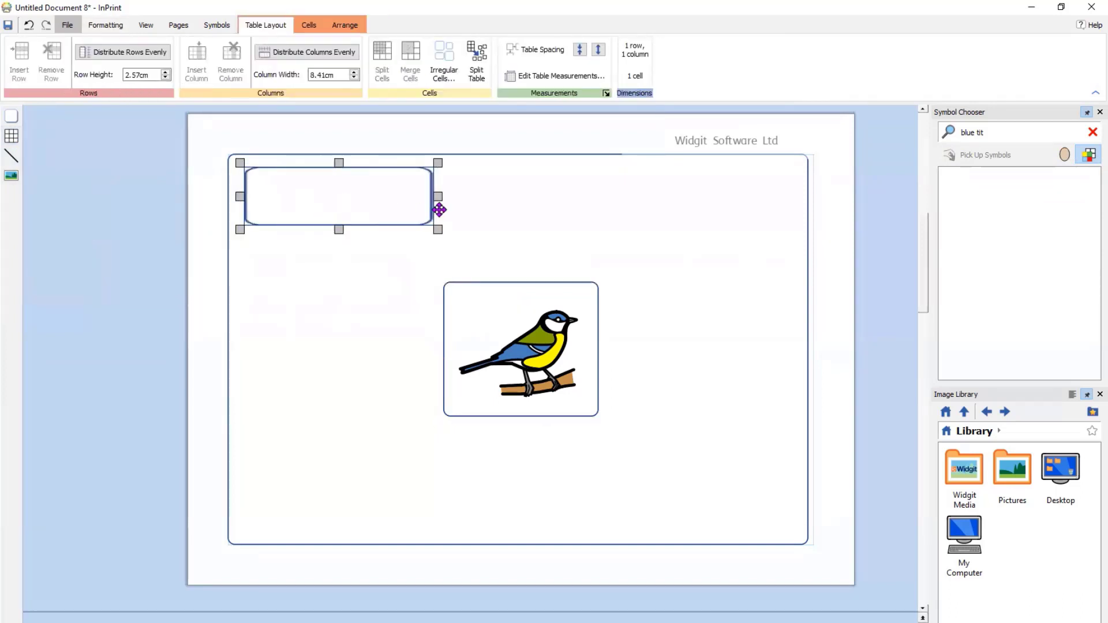
- Copy the wide empty flash card and place a pasted copy in the upper-right area of the frame
{"action": "right_click", "coordinate": [315, 194]}
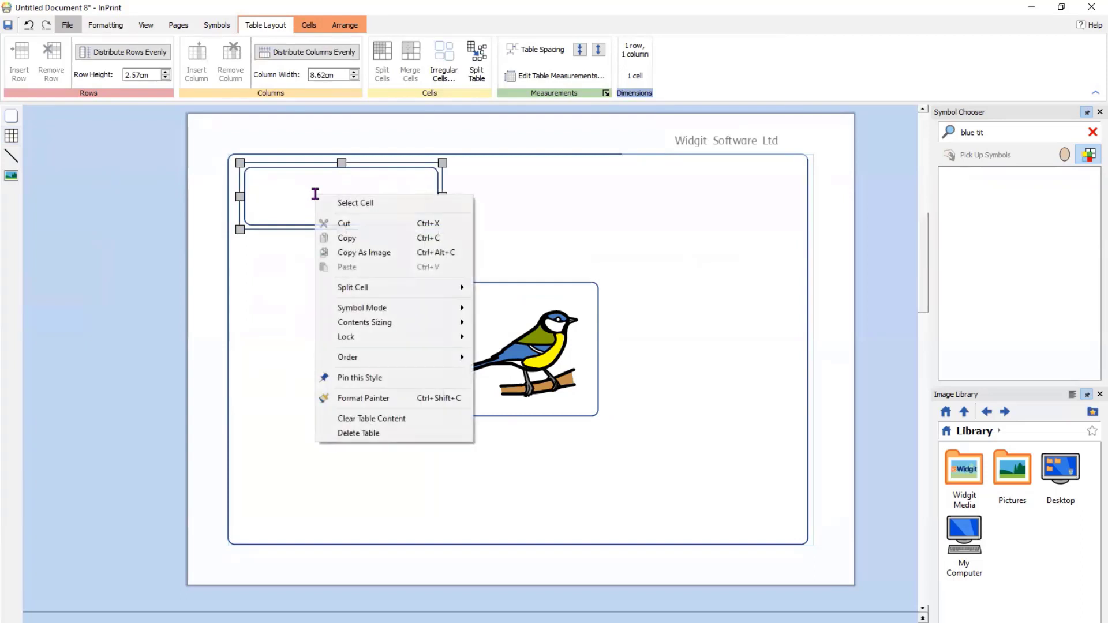
{"action": "left_click", "coordinate": [347, 238]}
{"action": "left_click", "coordinate": [657, 221]}
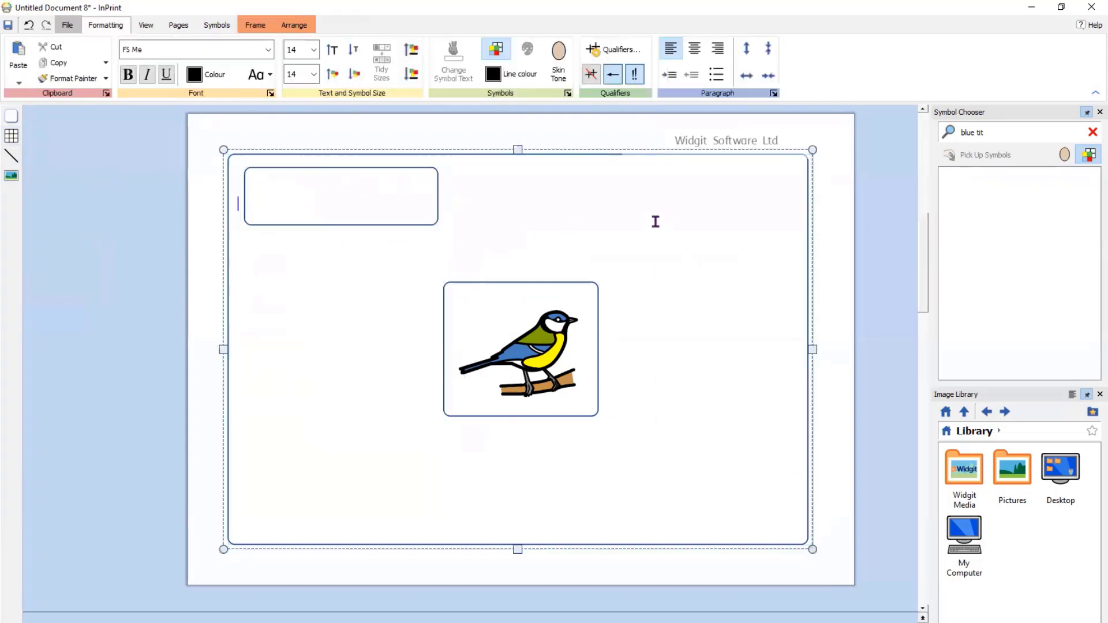
{"action": "right_click", "coordinate": [655, 220]}
{"action": "left_click", "coordinate": [689, 292]}
{"action": "left_click_drag", "start_coordinate": [685, 291], "coordinate": [664, 210]}
- Paste two more copies of the empty flash card and place them in the frame's lower-left and lower-right corners
{"action": "right_click", "coordinate": [334, 454]}
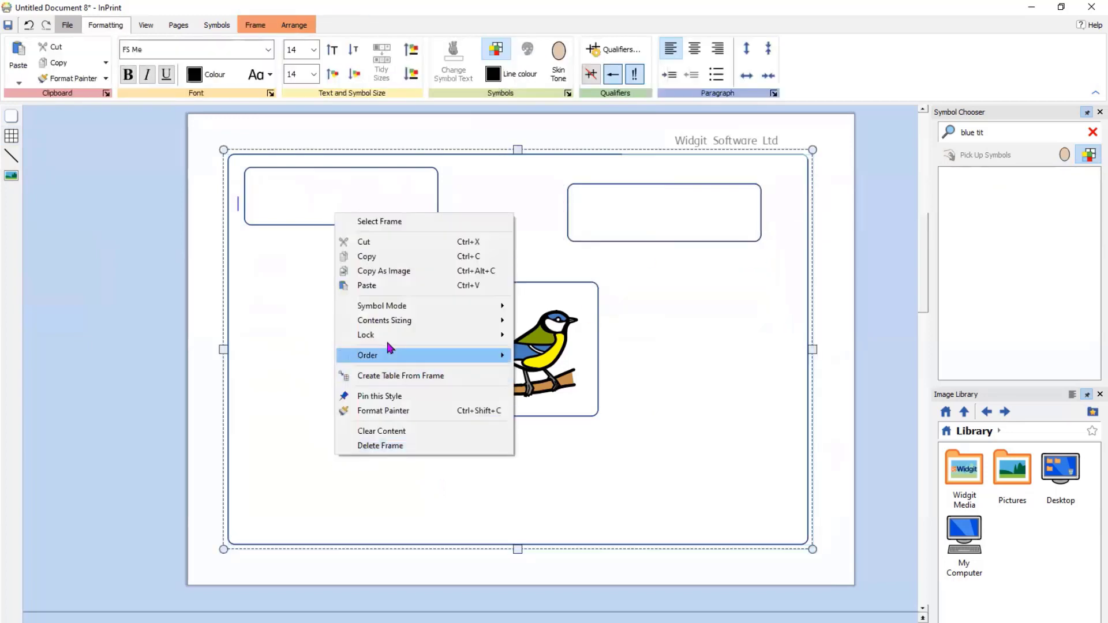
{"action": "left_click", "coordinate": [364, 286]}
{"action": "left_click_drag", "start_coordinate": [358, 295], "coordinate": [349, 482]}
{"action": "right_click", "coordinate": [650, 434]}
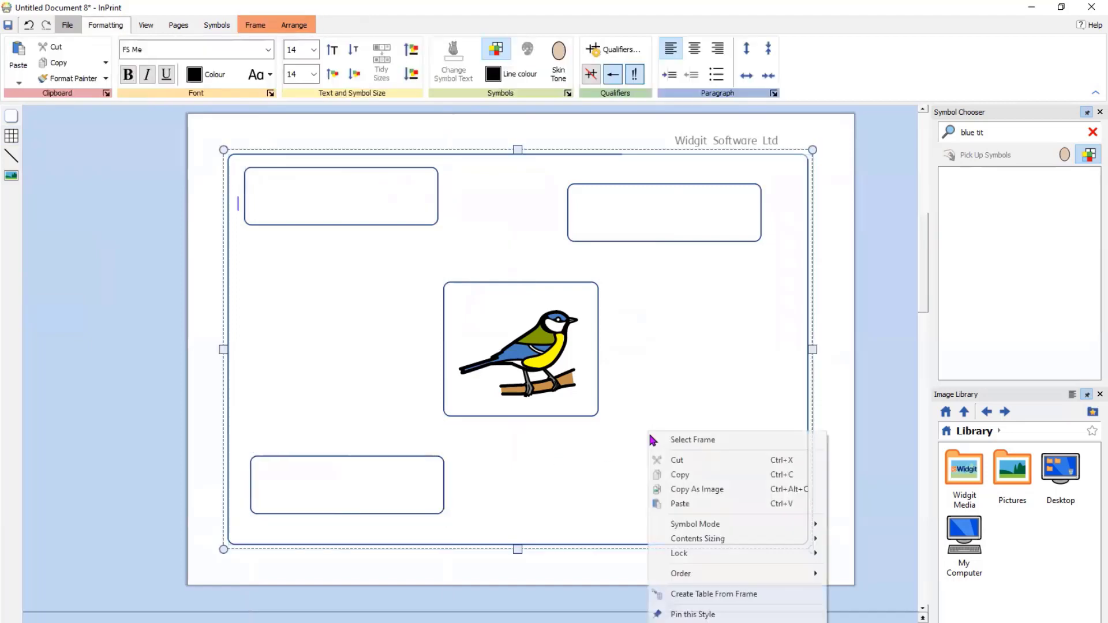
{"action": "left_click", "coordinate": [690, 503]}
{"action": "left_click_drag", "start_coordinate": [685, 485], "coordinate": [702, 479]}
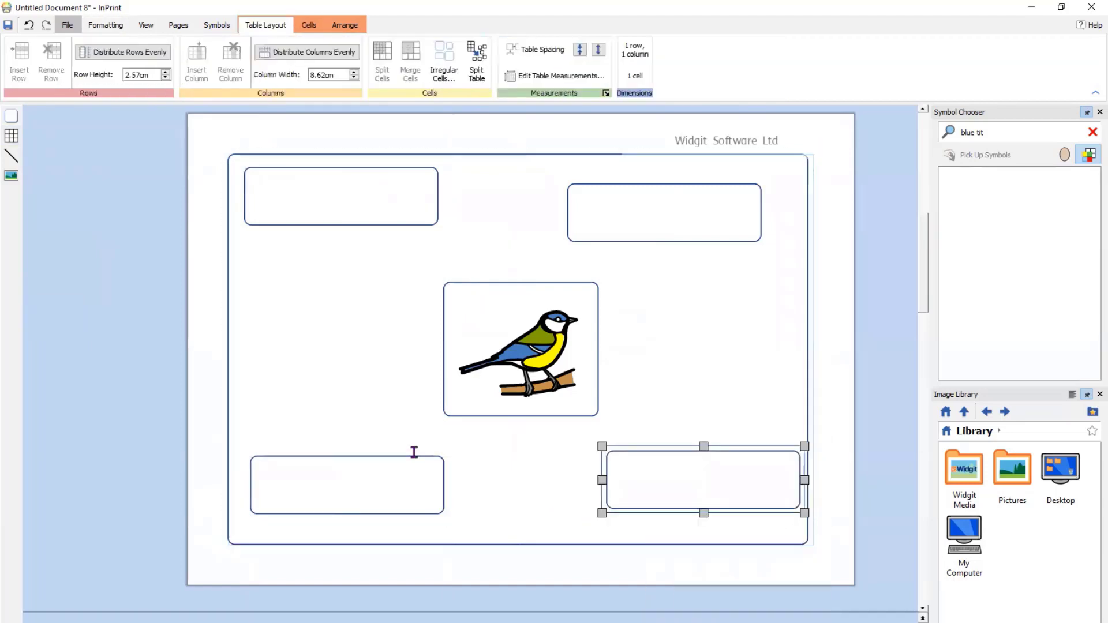
- Draw a line about 6.5 cm long from the upper-left box to the bird's tail, ending in a solid arrowhead
{"action": "left_click", "coordinate": [10, 158]}
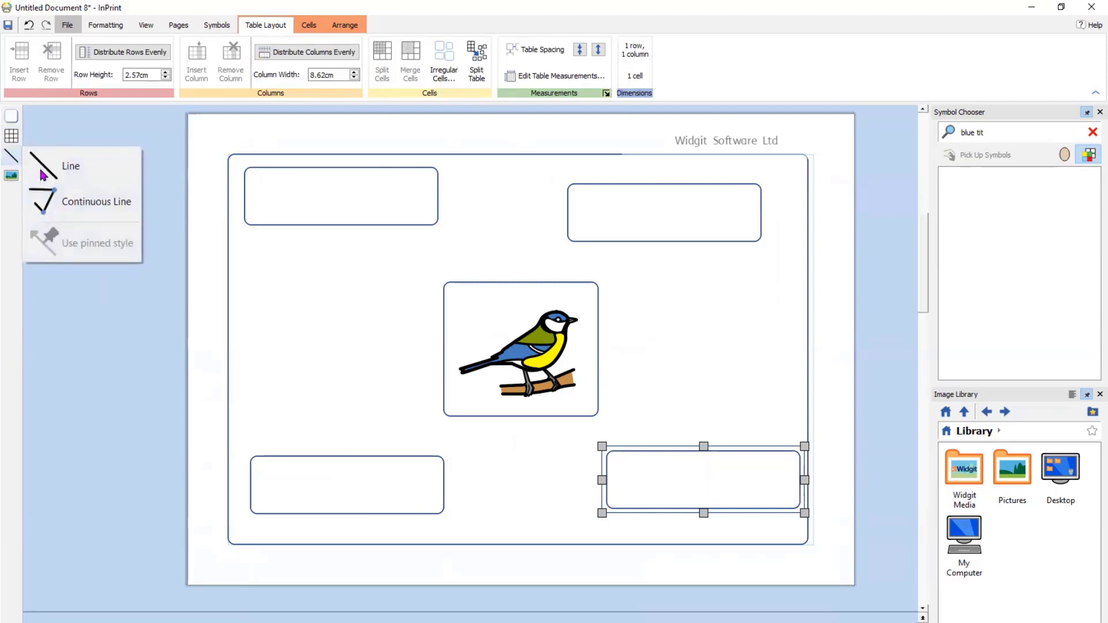
{"action": "left_click", "coordinate": [52, 167]}
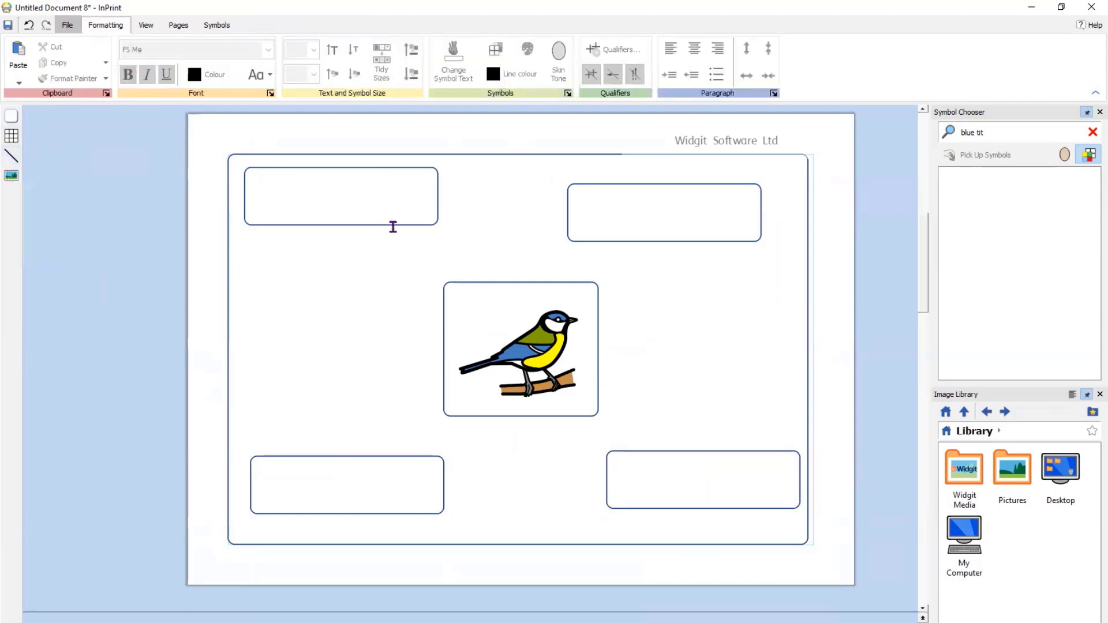
{"action": "left_click_drag", "start_coordinate": [394, 226], "coordinate": [466, 353]}
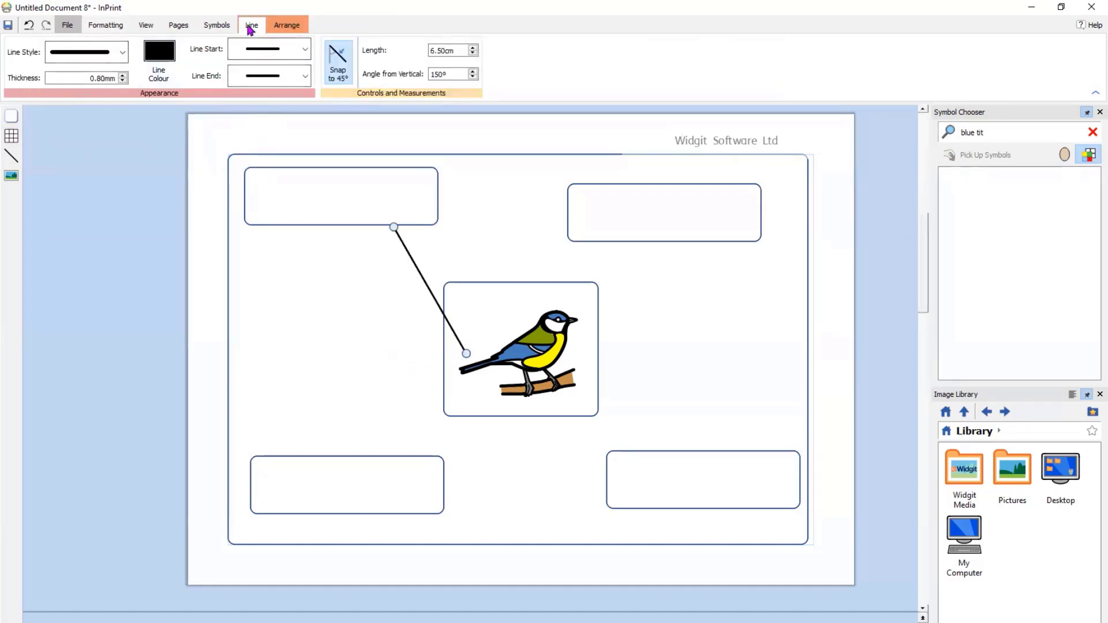
{"action": "left_click", "coordinate": [305, 76]}
{"action": "left_click", "coordinate": [260, 136]}
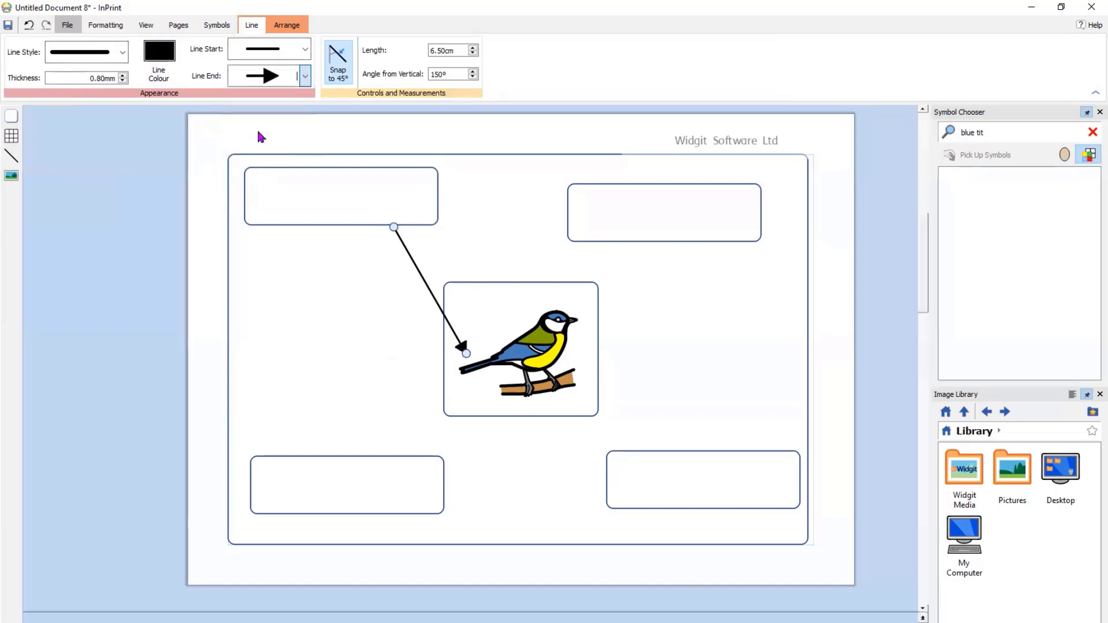
- Draw a line about 5.3 cm long from the upper-right box to the bird's beak, ending in a solid arrowhead
{"action": "left_click", "coordinate": [9, 153]}
{"action": "left_click", "coordinate": [65, 166]}
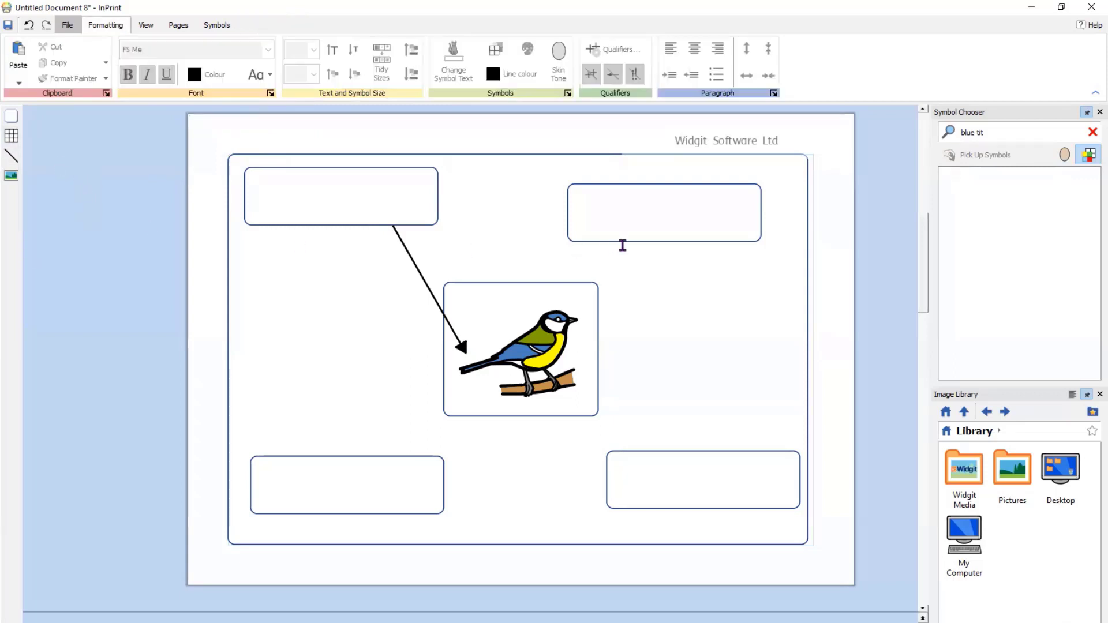
{"action": "left_click_drag", "start_coordinate": [665, 242], "coordinate": [577, 317]}
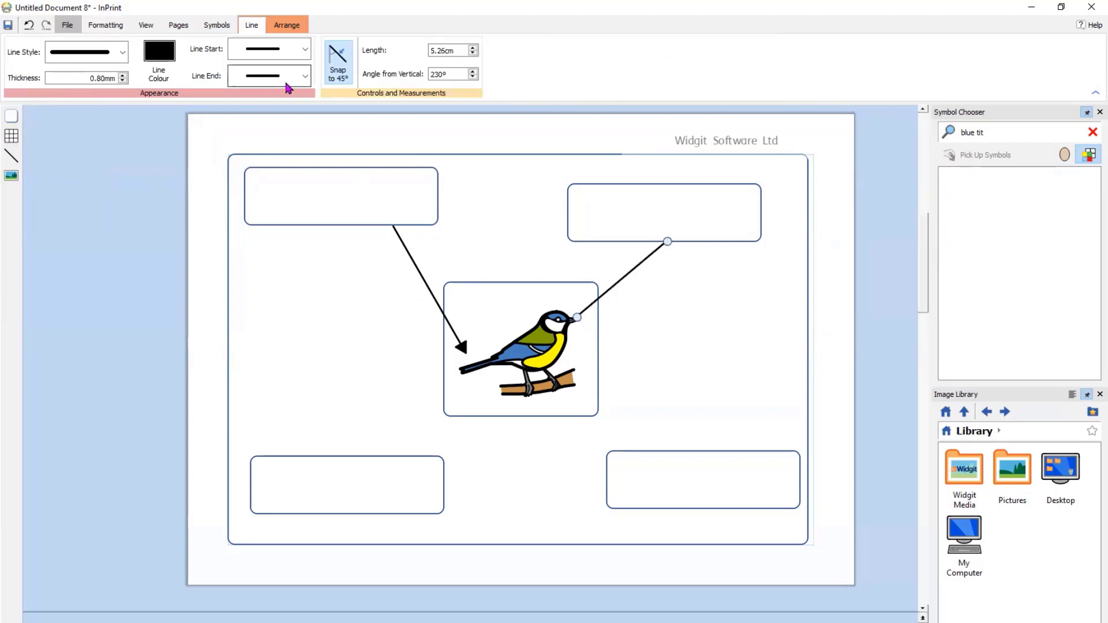
{"action": "left_click", "coordinate": [304, 81]}
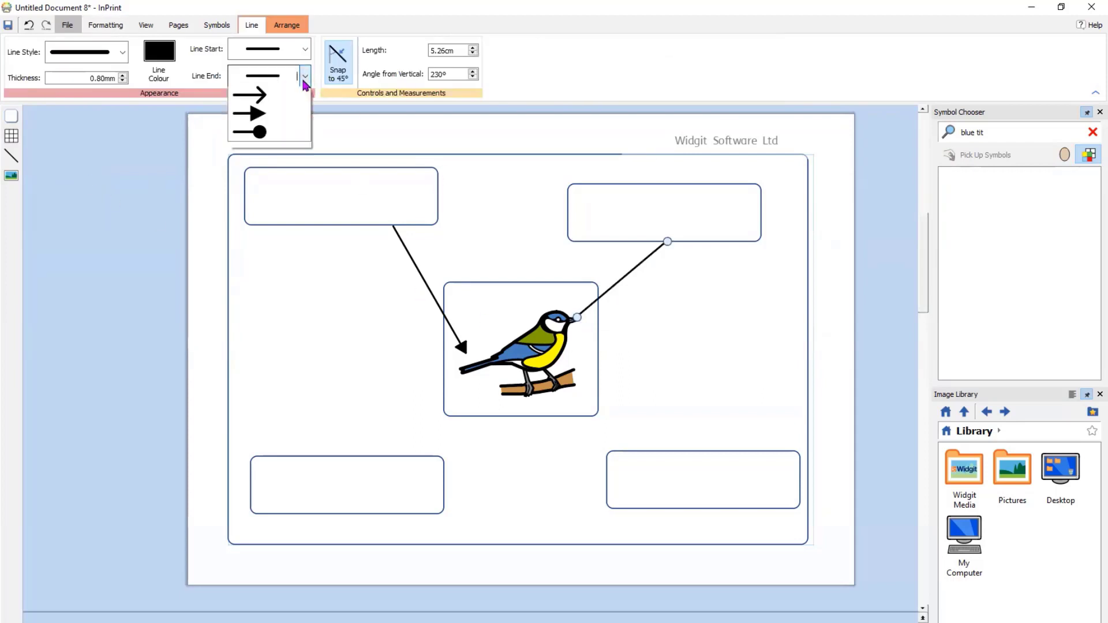
{"action": "left_click", "coordinate": [266, 134]}
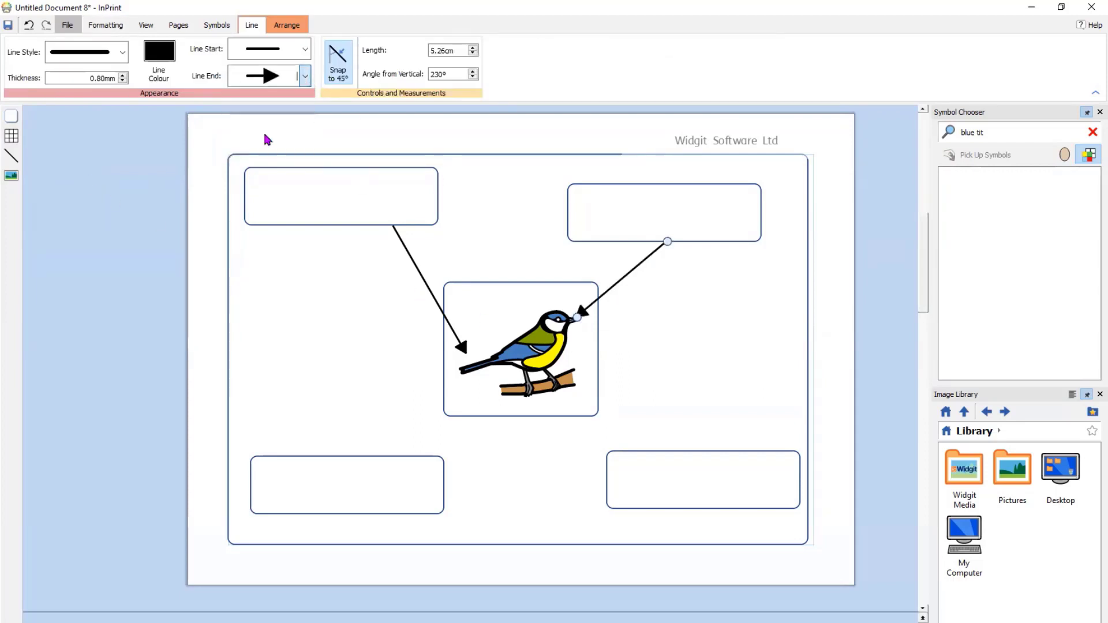
{"action": "left_click", "coordinate": [138, 290]}
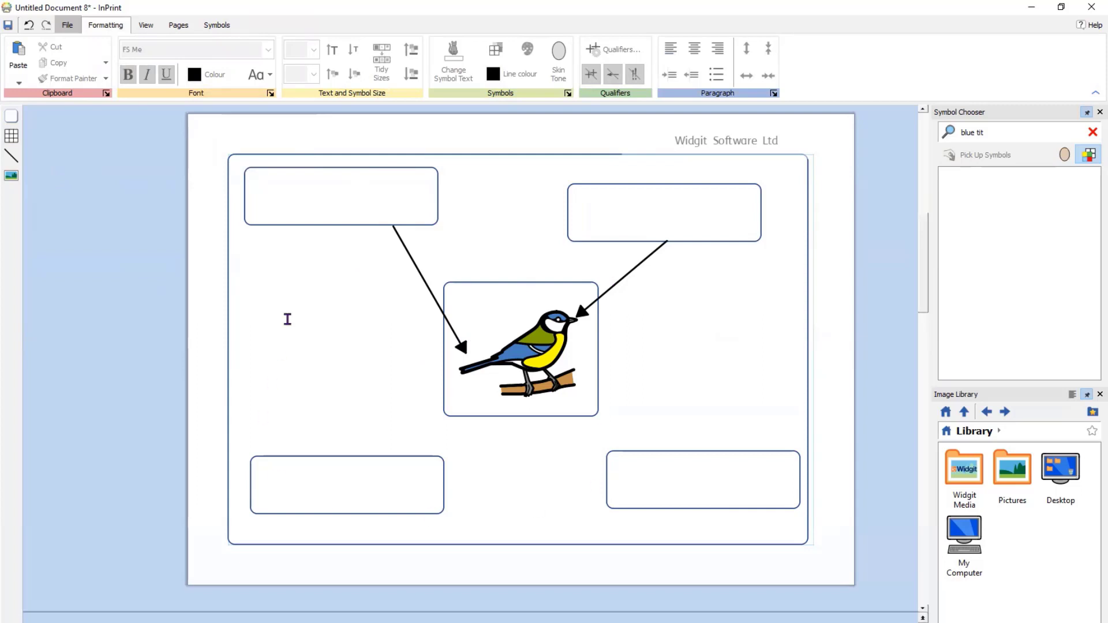
- Open "Ancient Greeks - Symbols" from the Books folder of the Ancient Greeks resource pack and look through its pages
{"action": "left_click", "coordinate": [68, 26]}
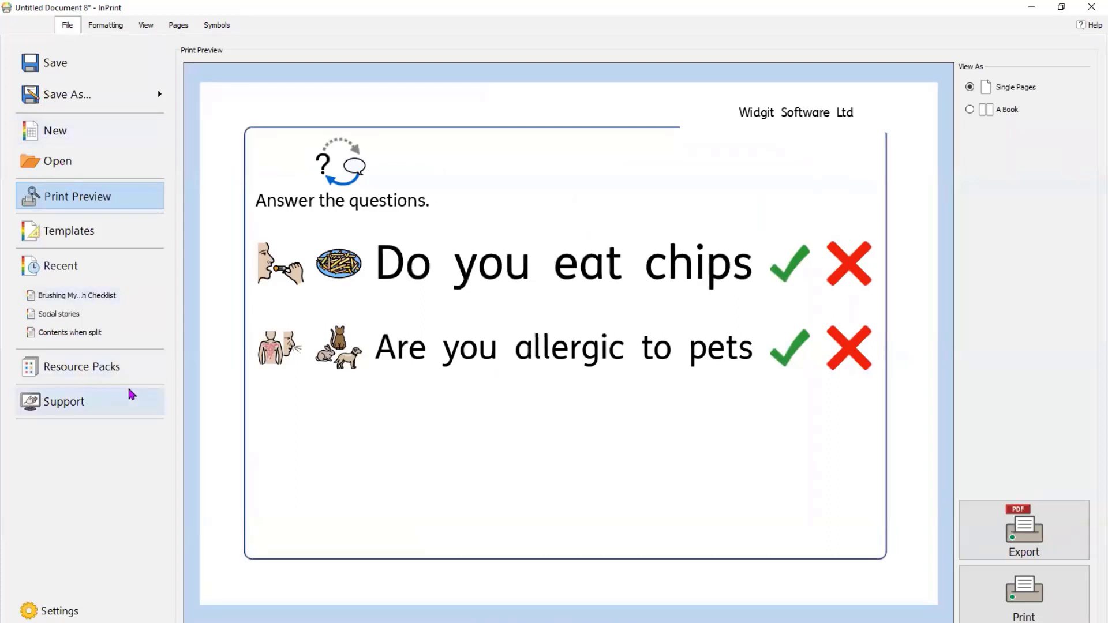
{"action": "left_click", "coordinate": [95, 372]}
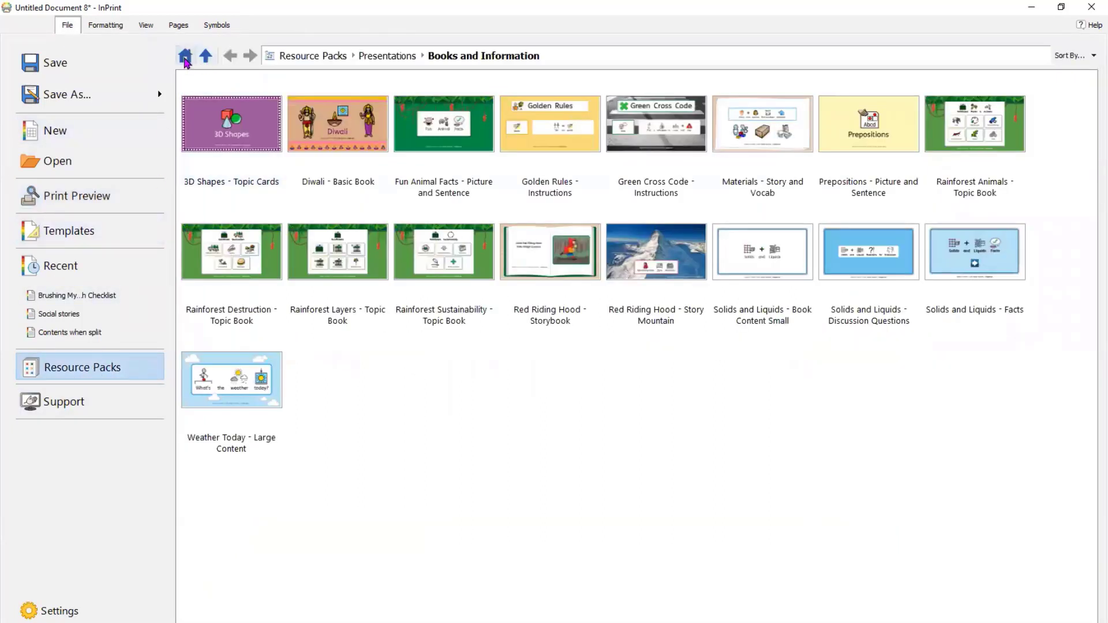
{"action": "left_click", "coordinate": [185, 58]}
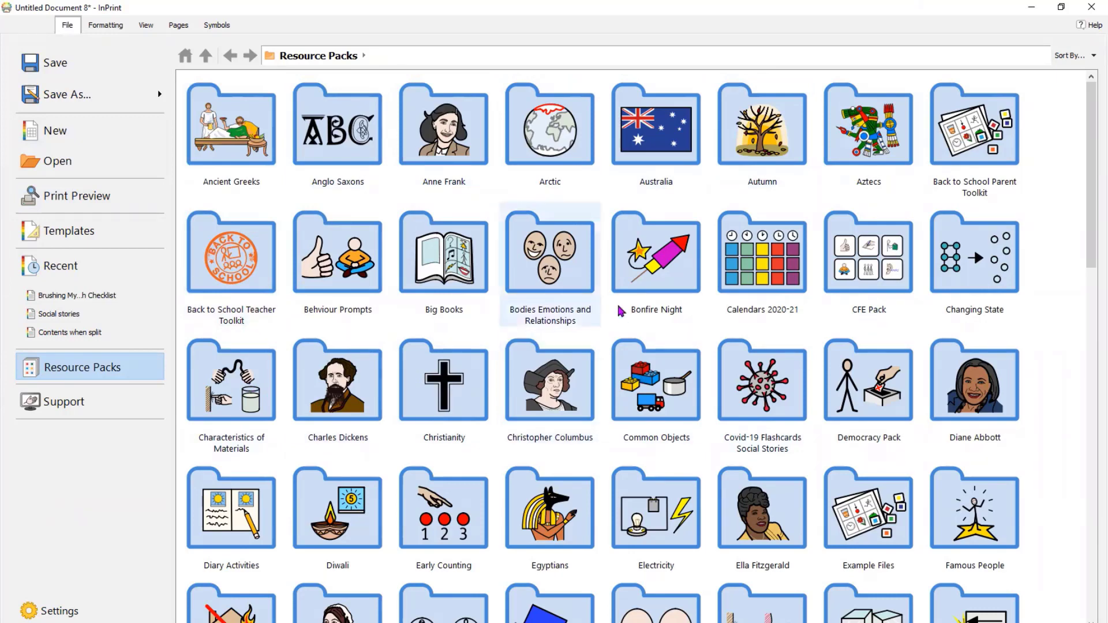
{"action": "double_click", "coordinate": [229, 135]}
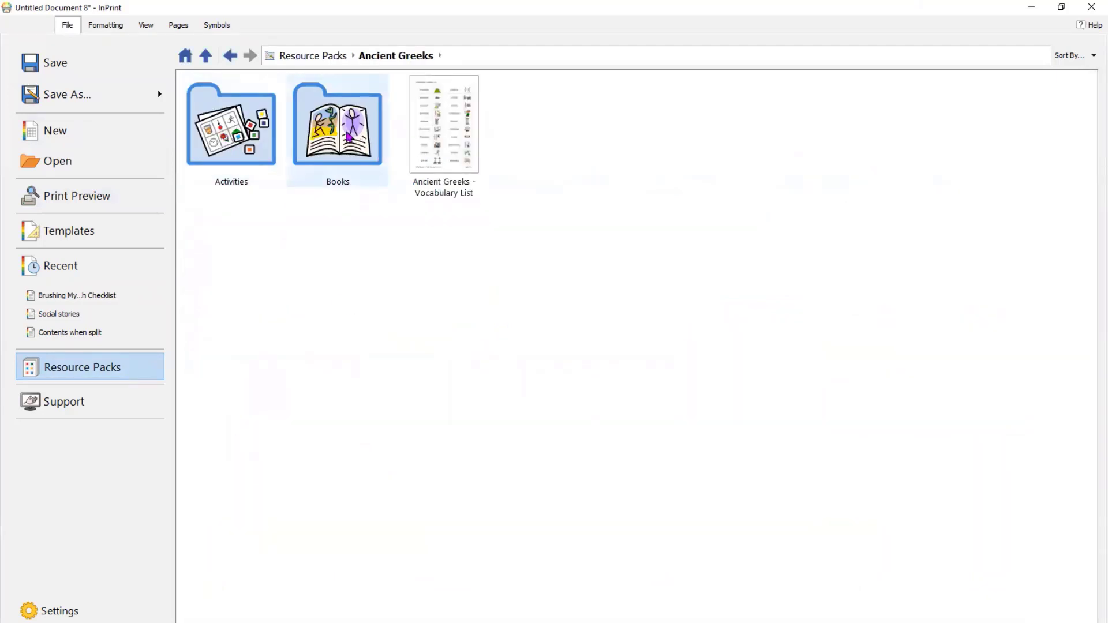
{"action": "double_click", "coordinate": [349, 136]}
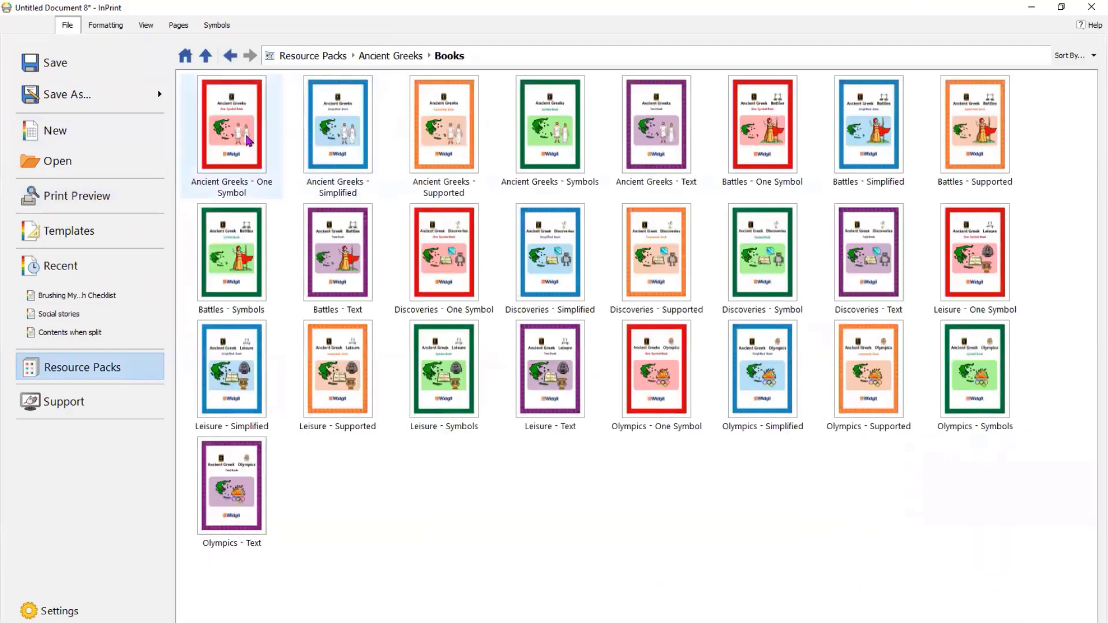
{"action": "double_click", "coordinate": [559, 141]}
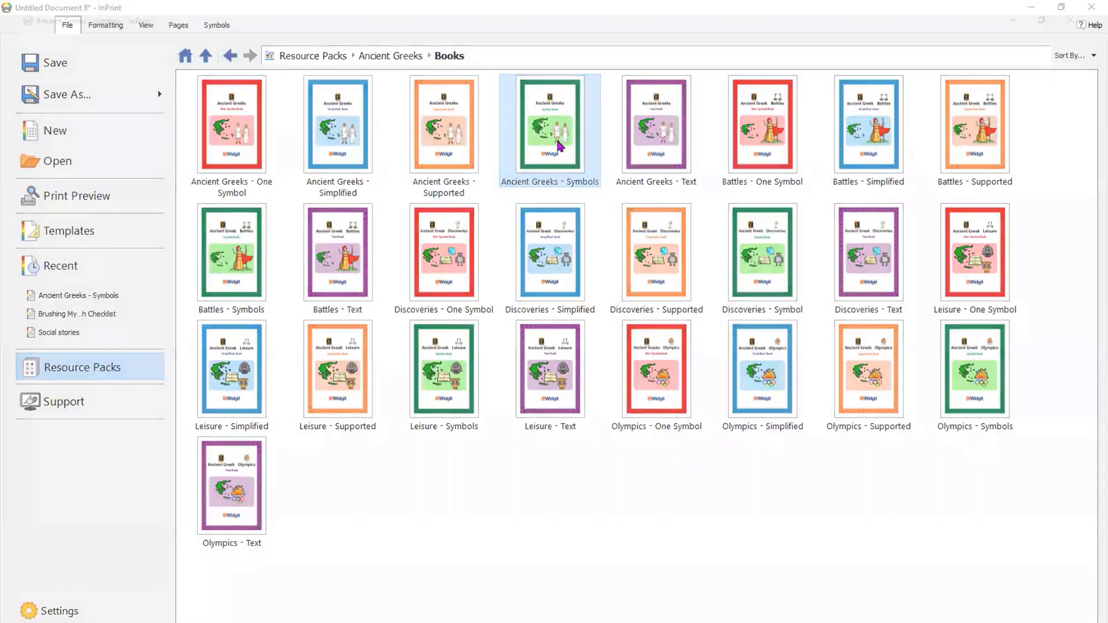
{"action": "scroll", "coordinate": [658, 303], "scroll_direction": "down", "scroll_amount": 3}
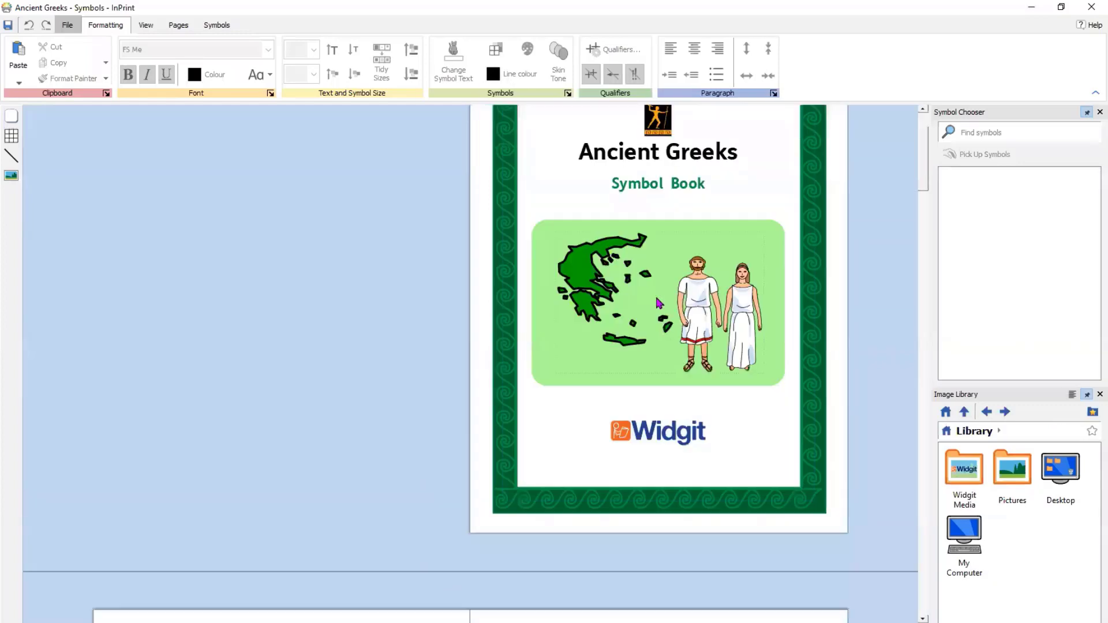
{"action": "scroll", "coordinate": [658, 303], "scroll_direction": "down", "scroll_amount": 20}
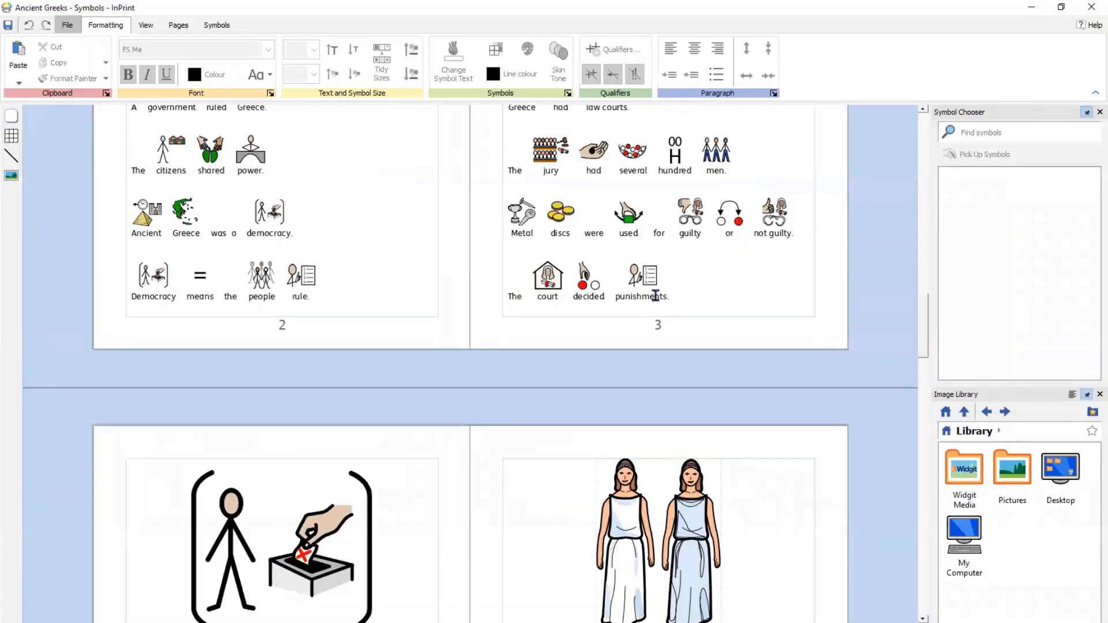
{"action": "scroll", "coordinate": [656, 296], "scroll_direction": "down", "scroll_amount": 20}
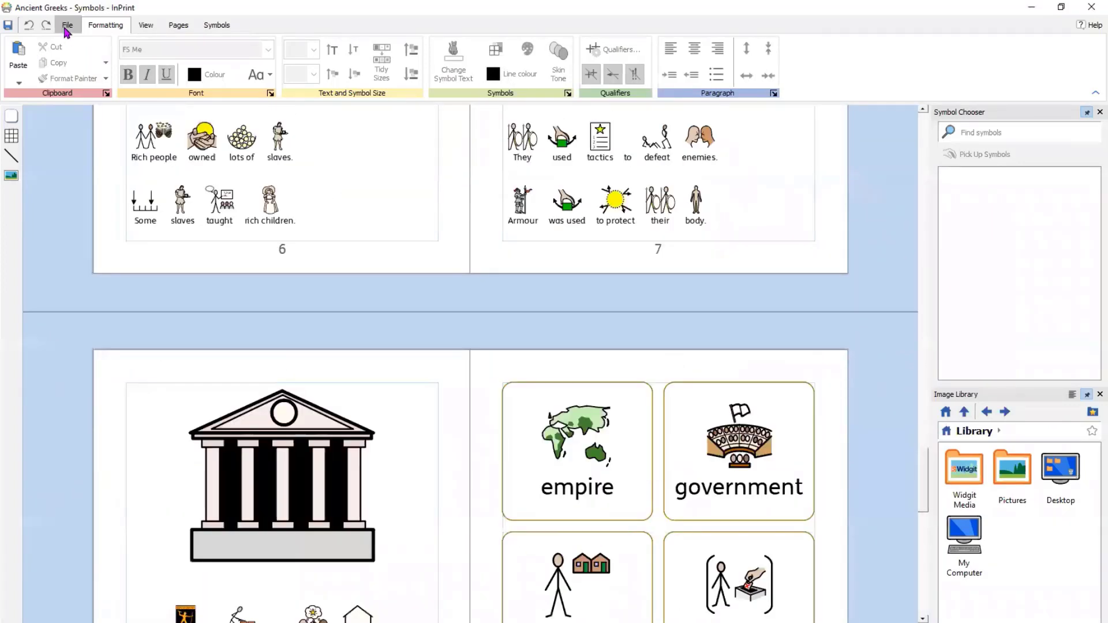
- Bring up the library of document templates
{"action": "left_click", "coordinate": [67, 26]}
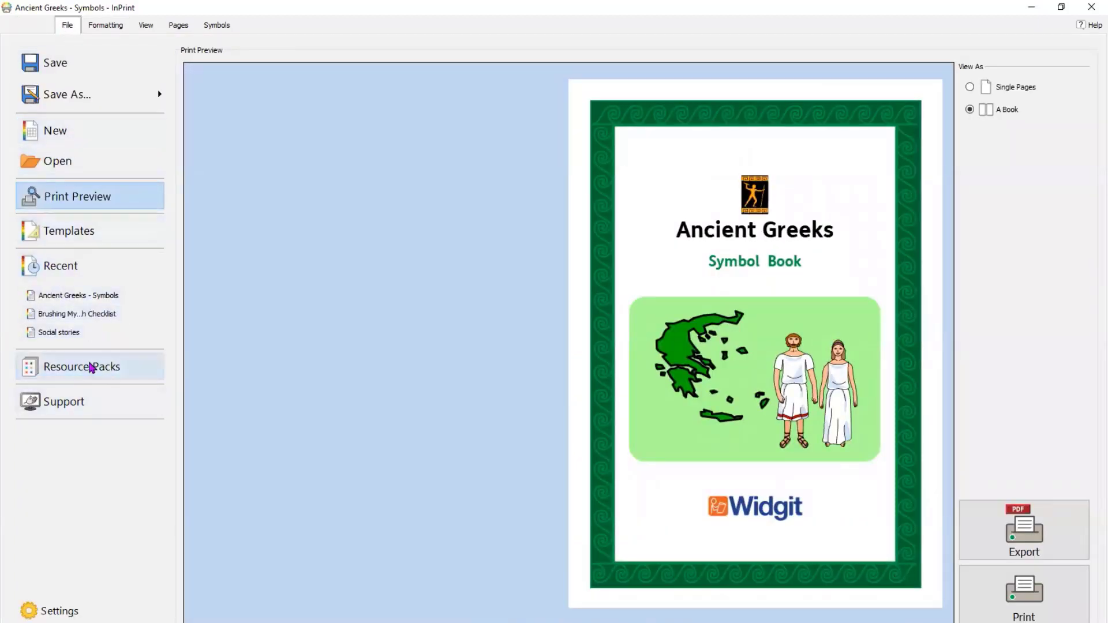
{"action": "left_click", "coordinate": [60, 235]}
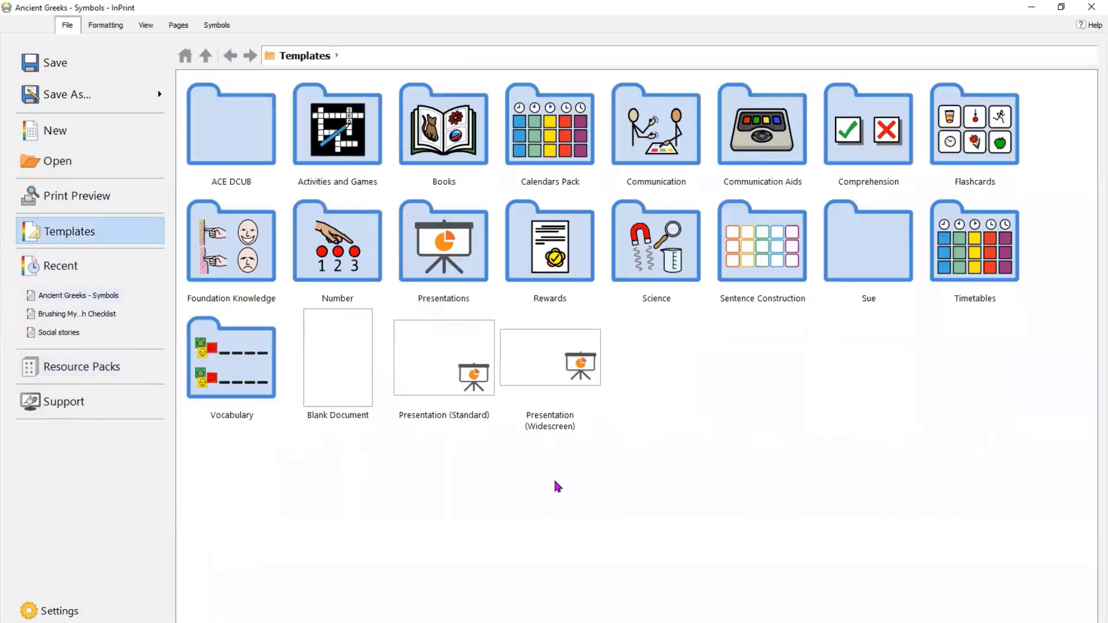